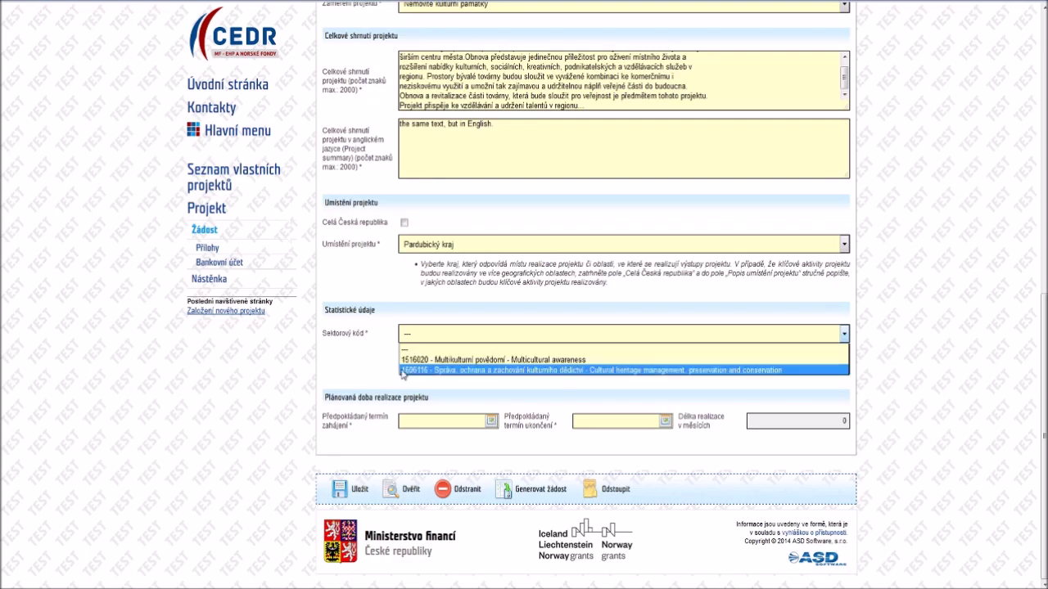
- Choose sector code 1606116 for cultural heritage management, preservation and conservation, and set the expected project start date to 1.10.2020
click(403, 370)
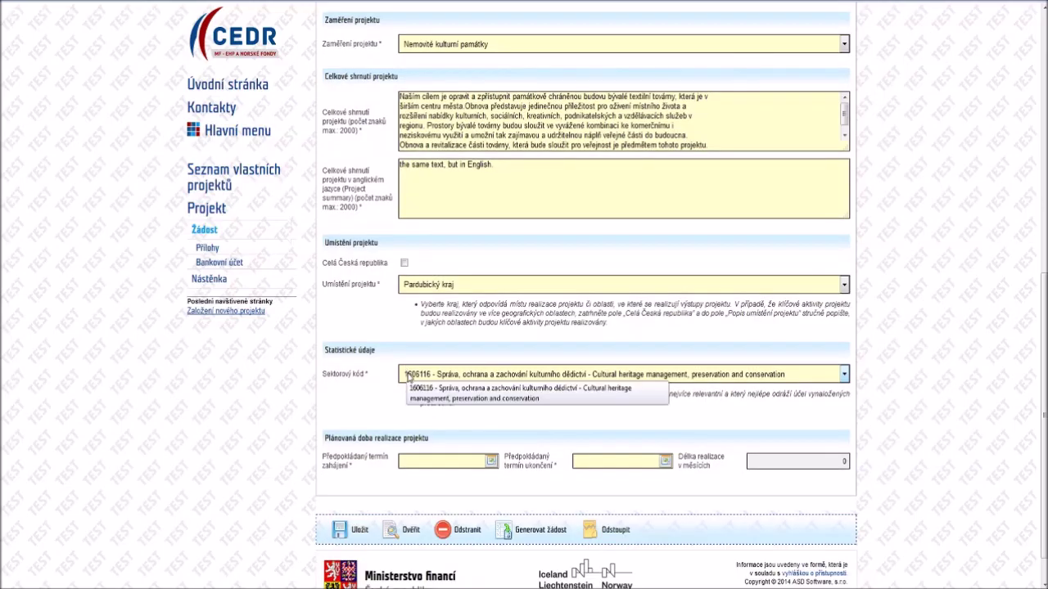
scroll(412, 400, down, 1)
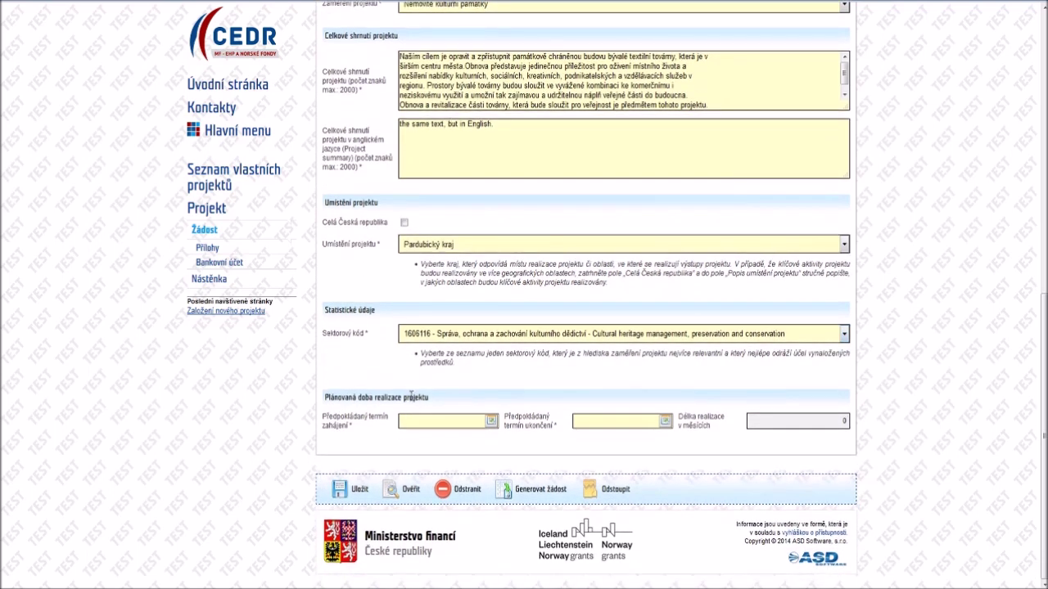
click(491, 421)
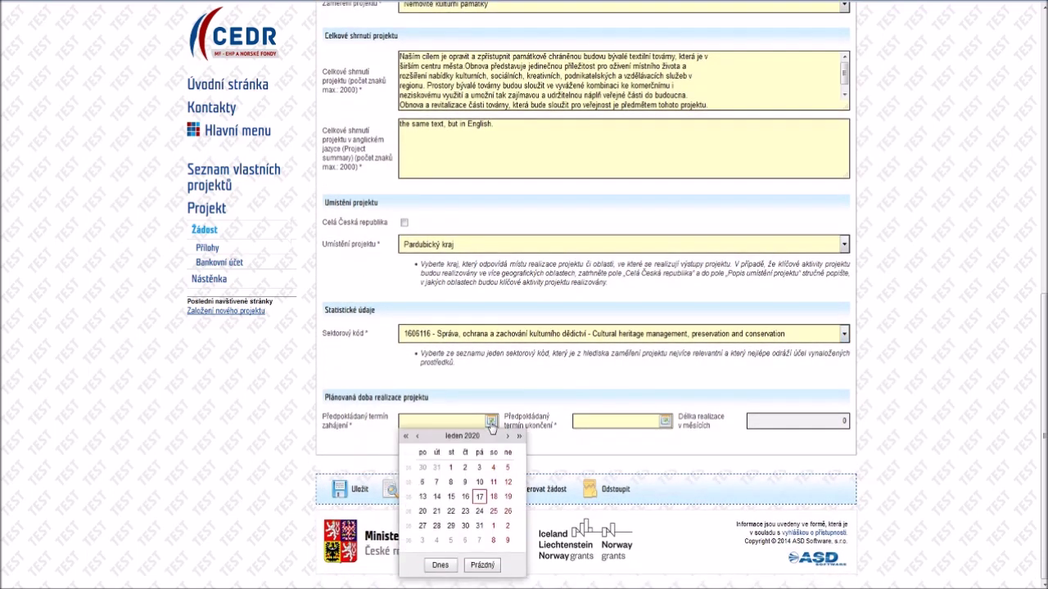
click(509, 440)
click(509, 440)
click(509, 440)
click(509, 439)
click(509, 439)
click(510, 439)
click(509, 439)
click(509, 440)
click(509, 440)
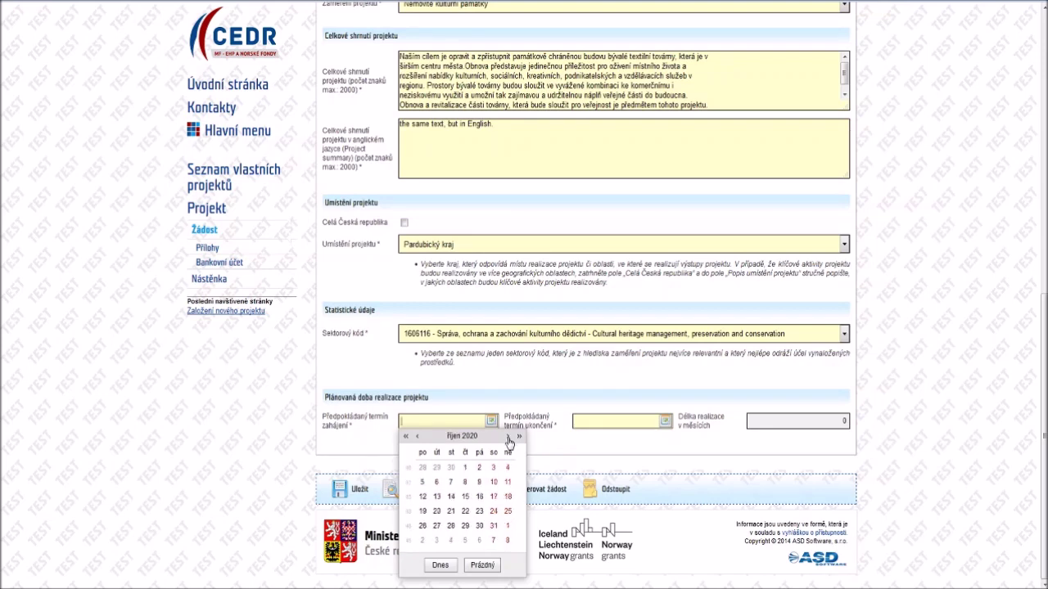
click(468, 467)
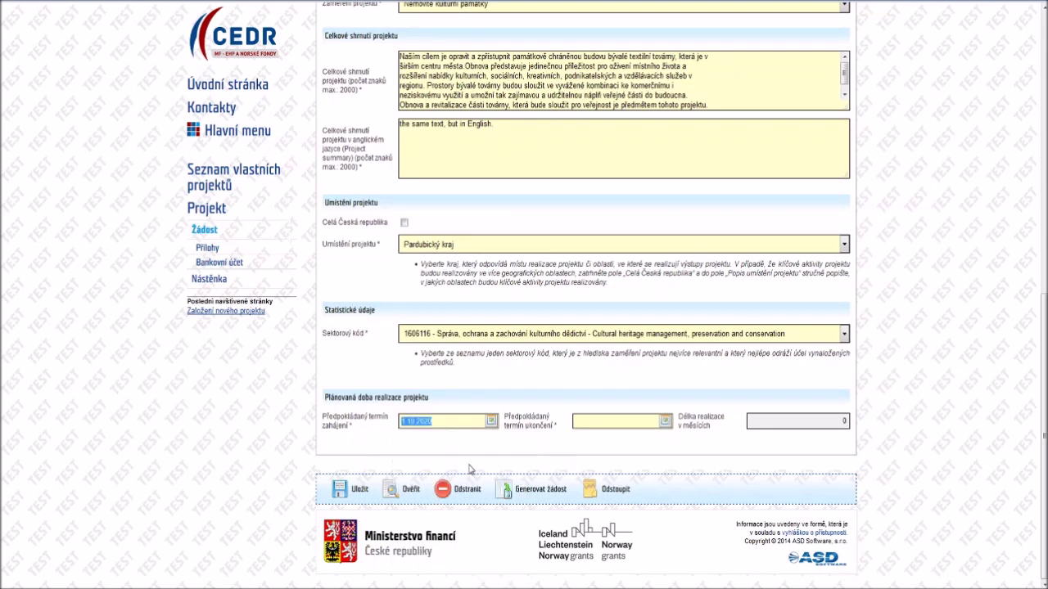
- Set the expected project end date to 1.1.2024 and save the application
click(666, 422)
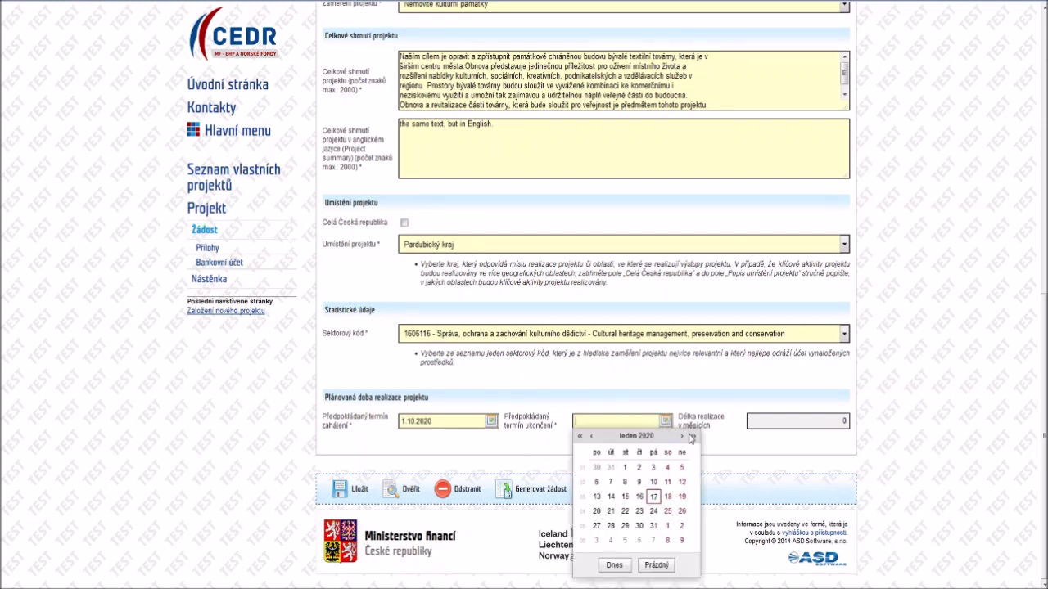
click(692, 440)
click(693, 440)
click(692, 440)
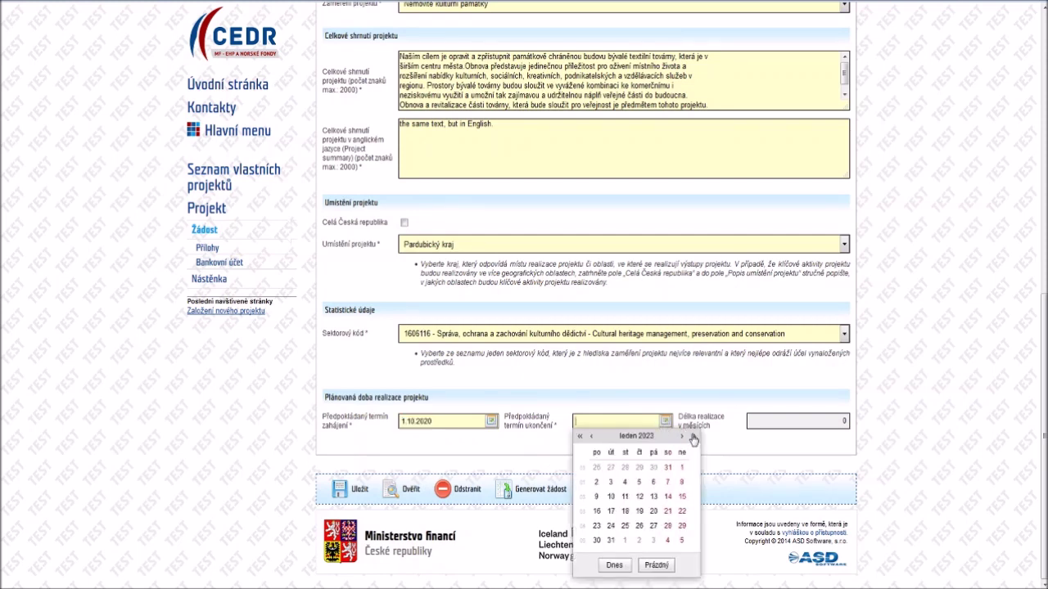
click(693, 439)
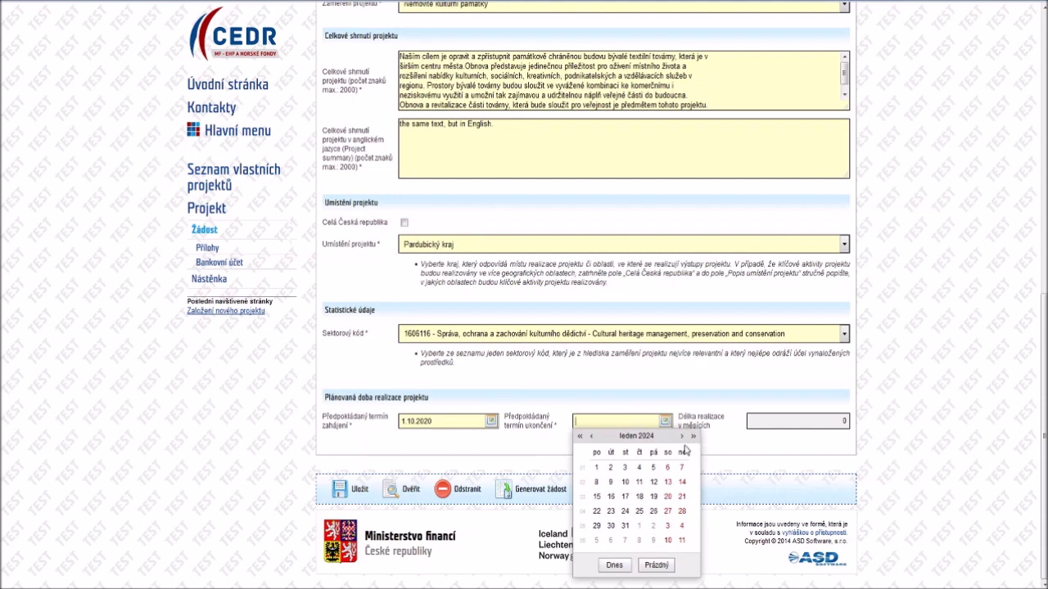
click(598, 470)
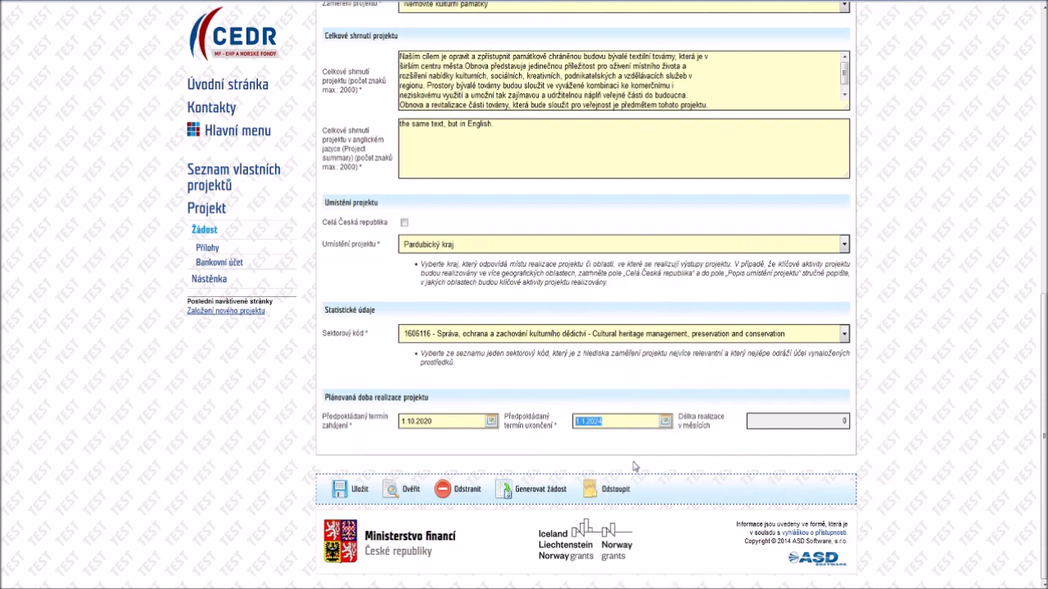
click(363, 489)
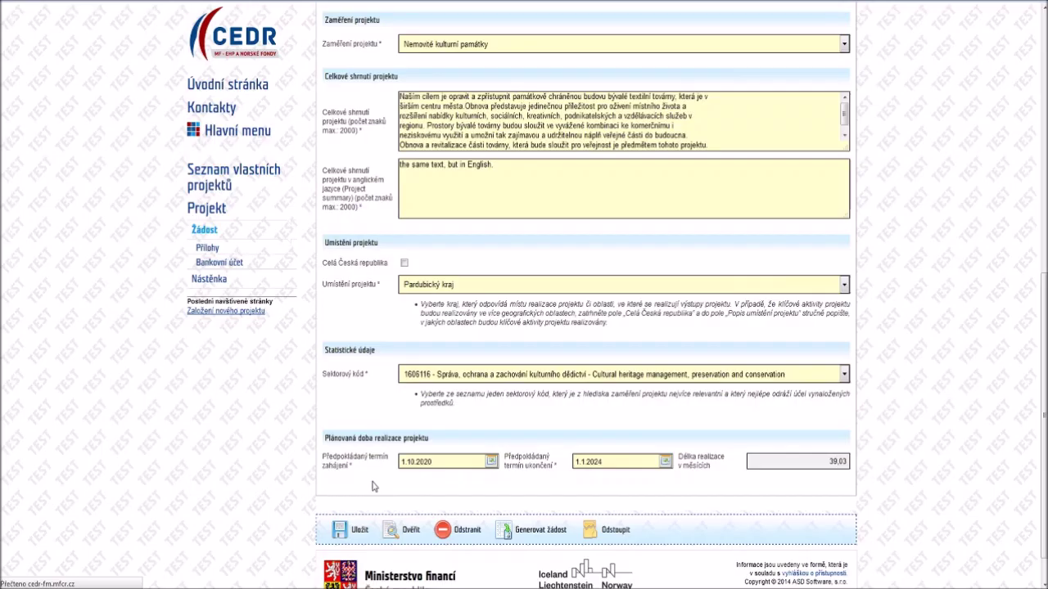
scroll(372, 483, up, 5)
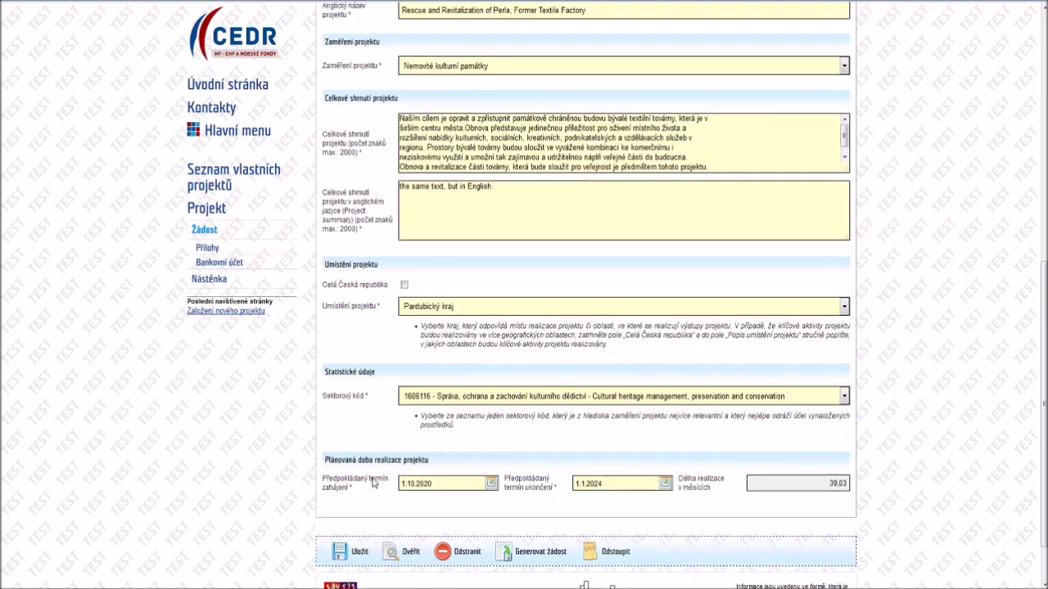
scroll(373, 483, up, 3)
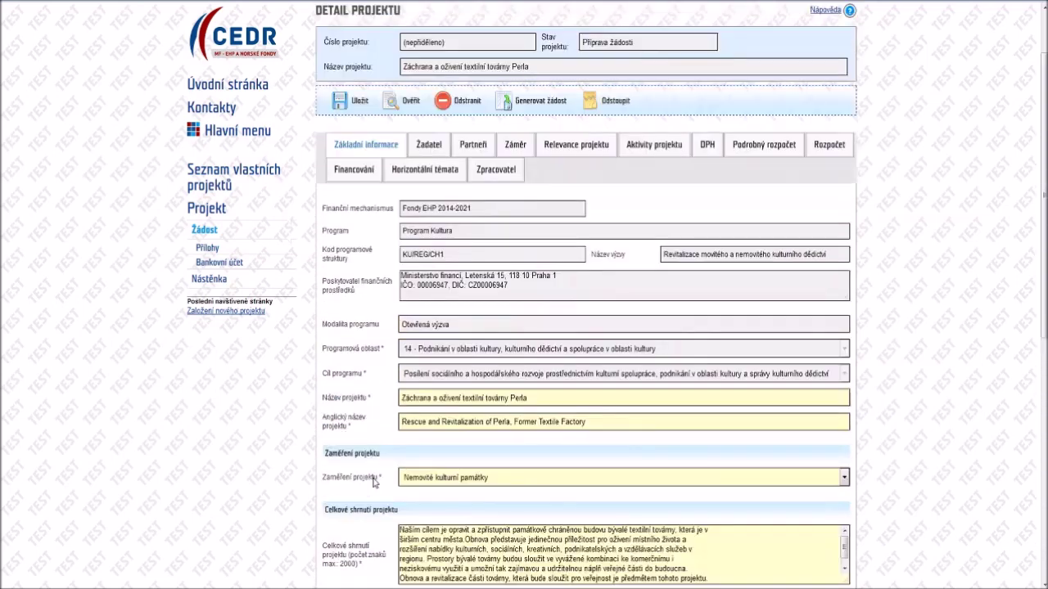
click(428, 179)
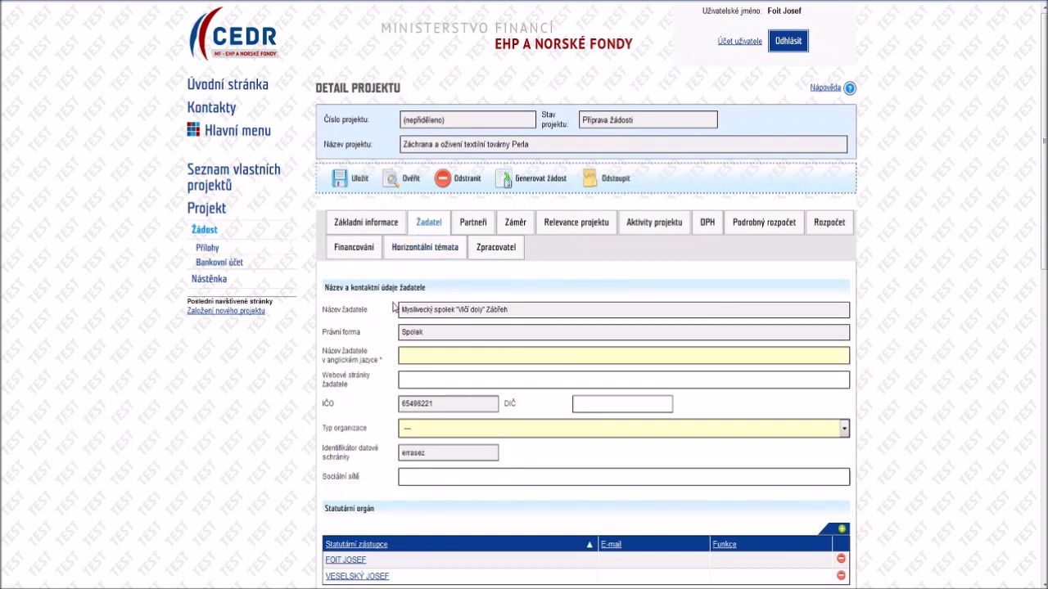
click(401, 358)
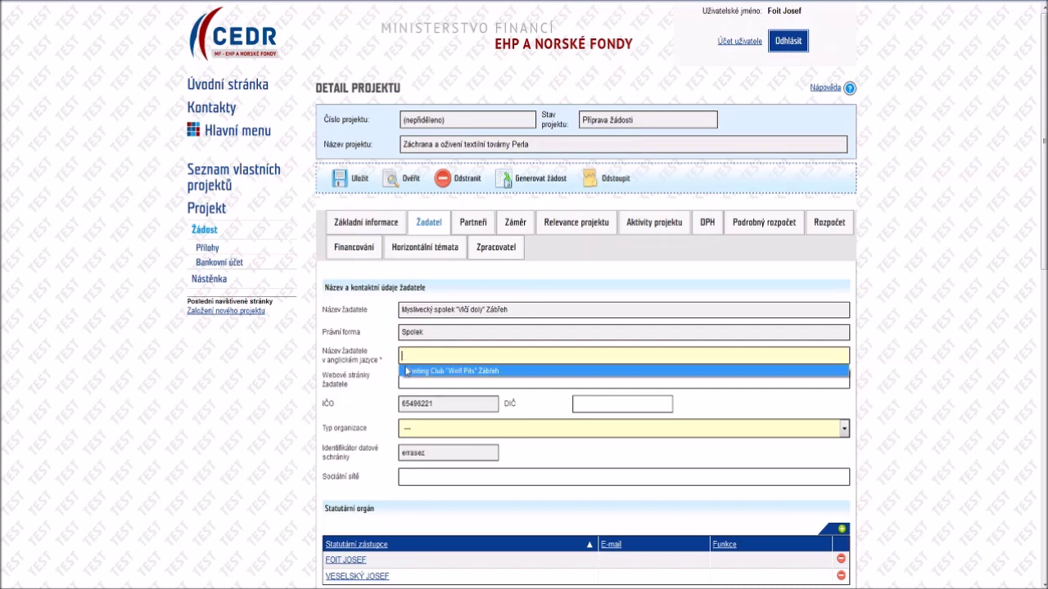
click(409, 371)
click(401, 382)
text(www)
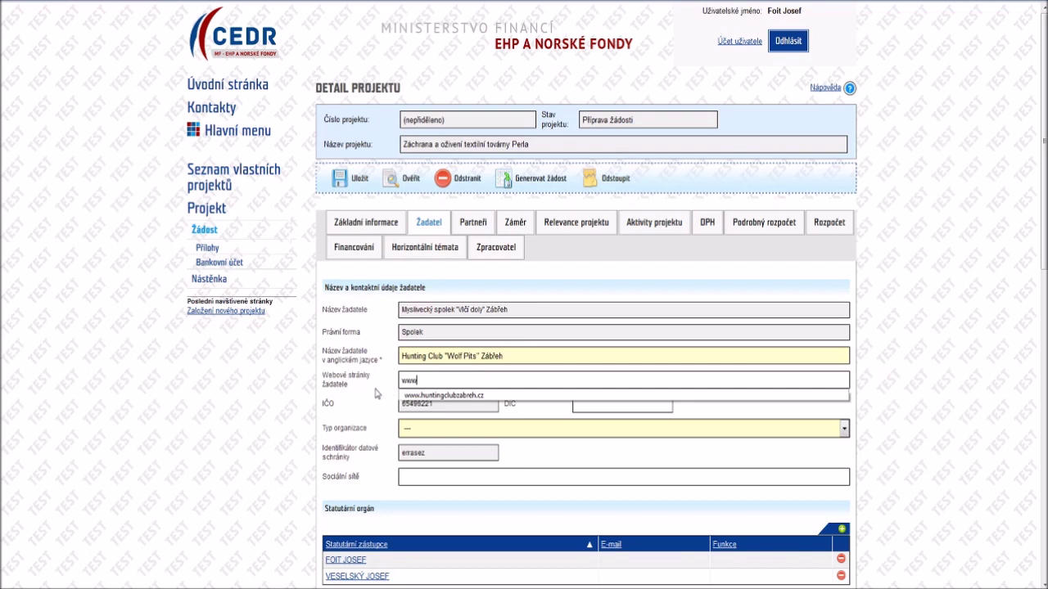
click(393, 396)
- Set the applicant's organisation type to Neziskový sektor: Nestátní (nevládní) neziskové organizace (NNO)
scroll(390, 397, down, 1)
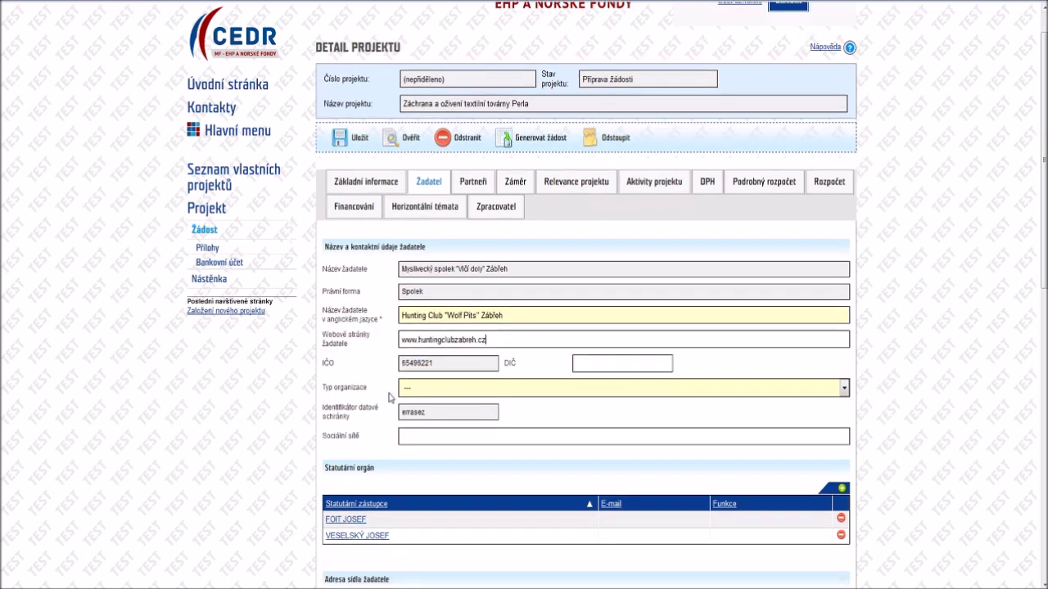
click(405, 352)
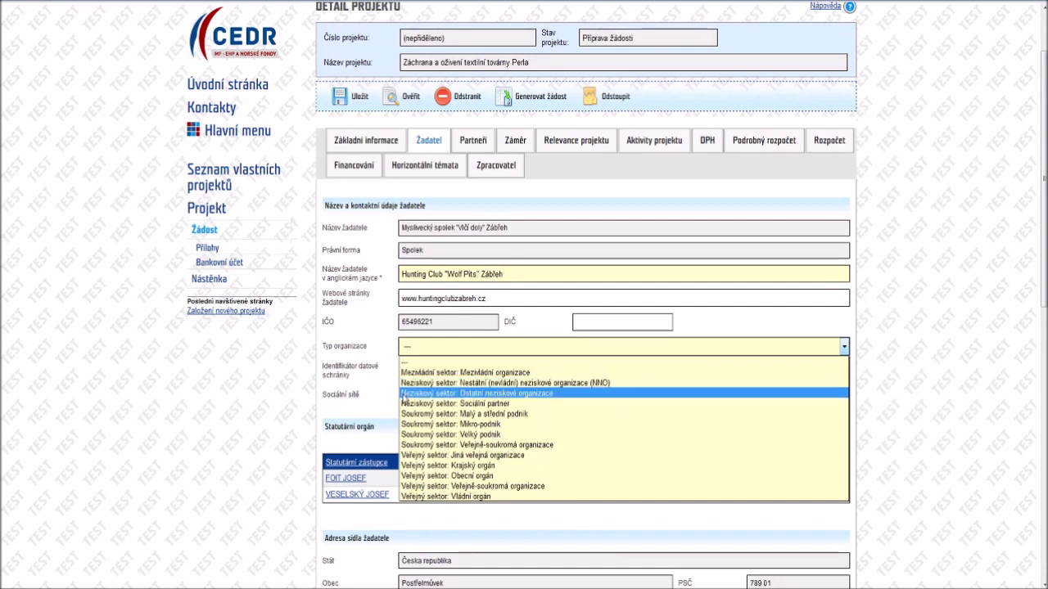
click(405, 382)
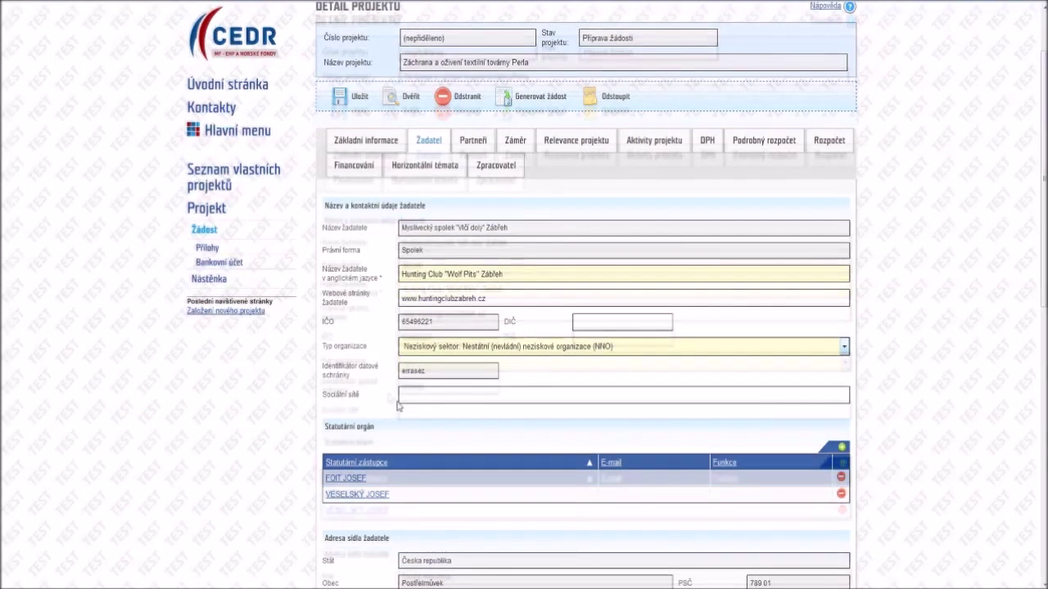
scroll(409, 409, down, 1)
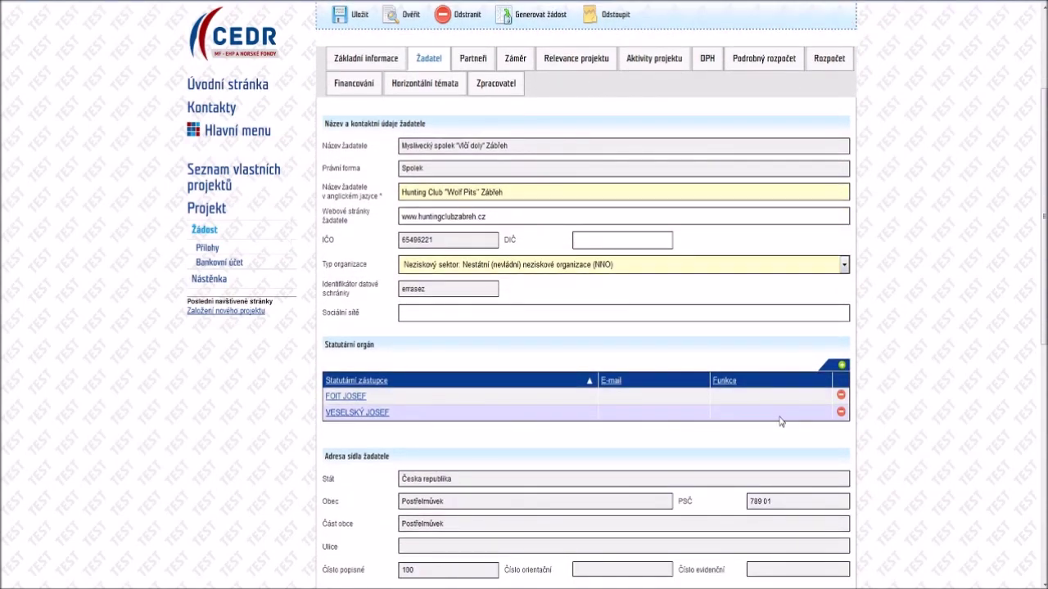
click(842, 367)
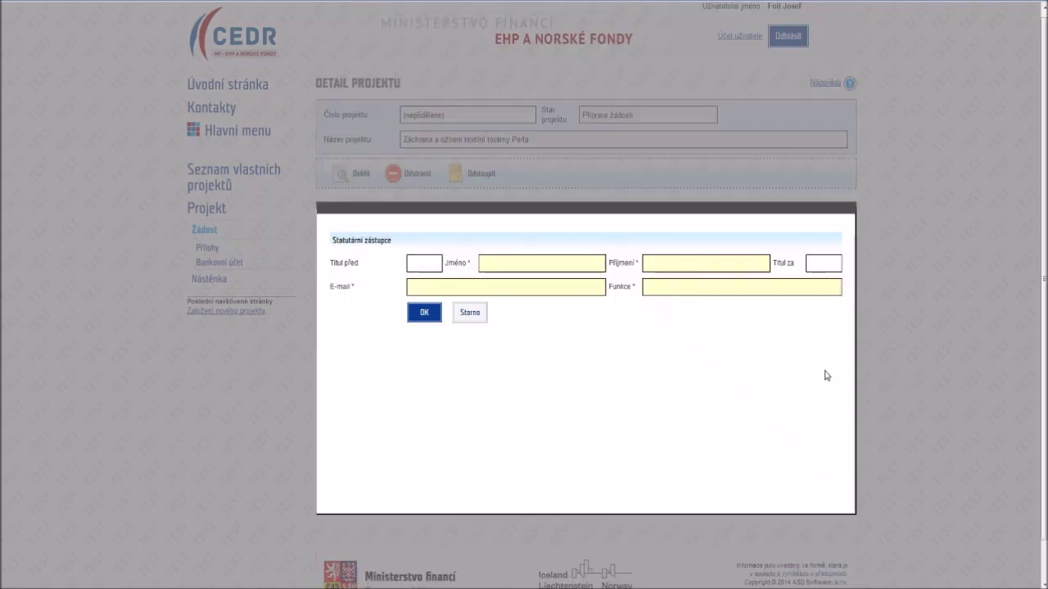
click(485, 312)
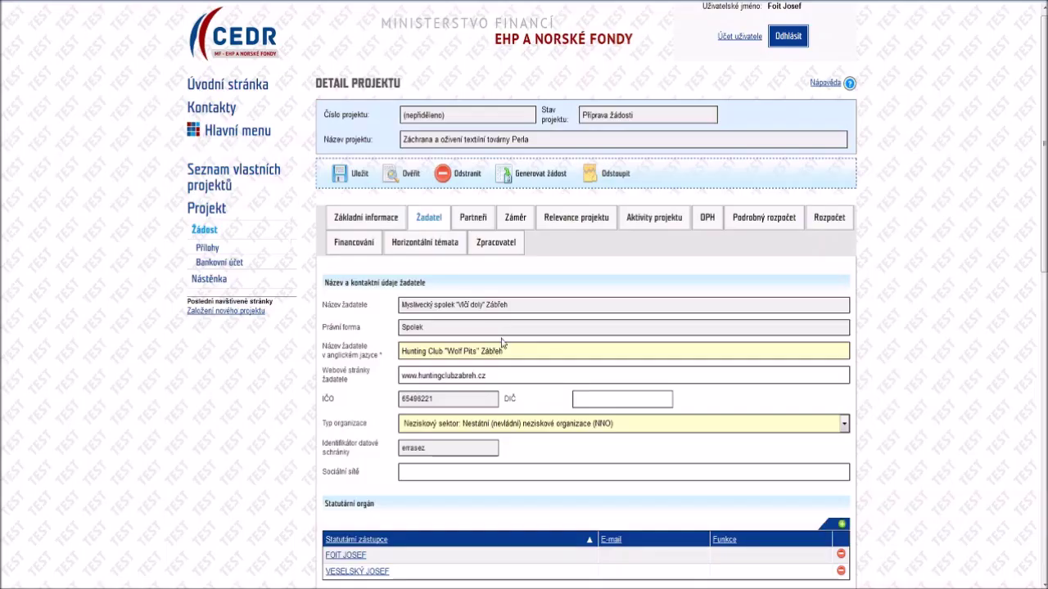
- Set the correspondence address as identical to the applicant's registered seat by choosing Ano/Yes
scroll(503, 345, down, 2)
scroll(502, 345, down, 4)
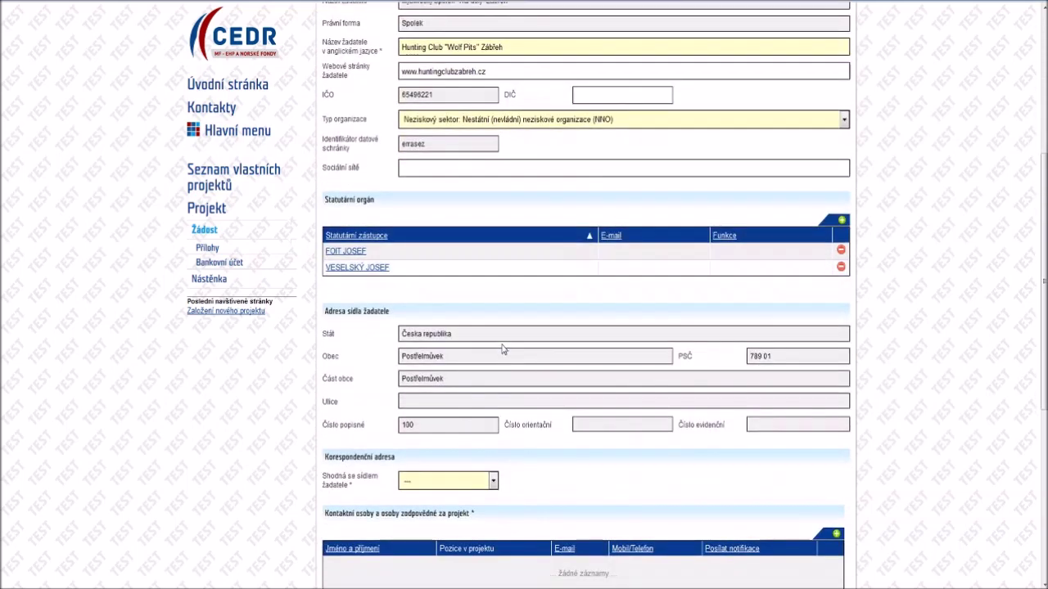
scroll(503, 347, down, 1)
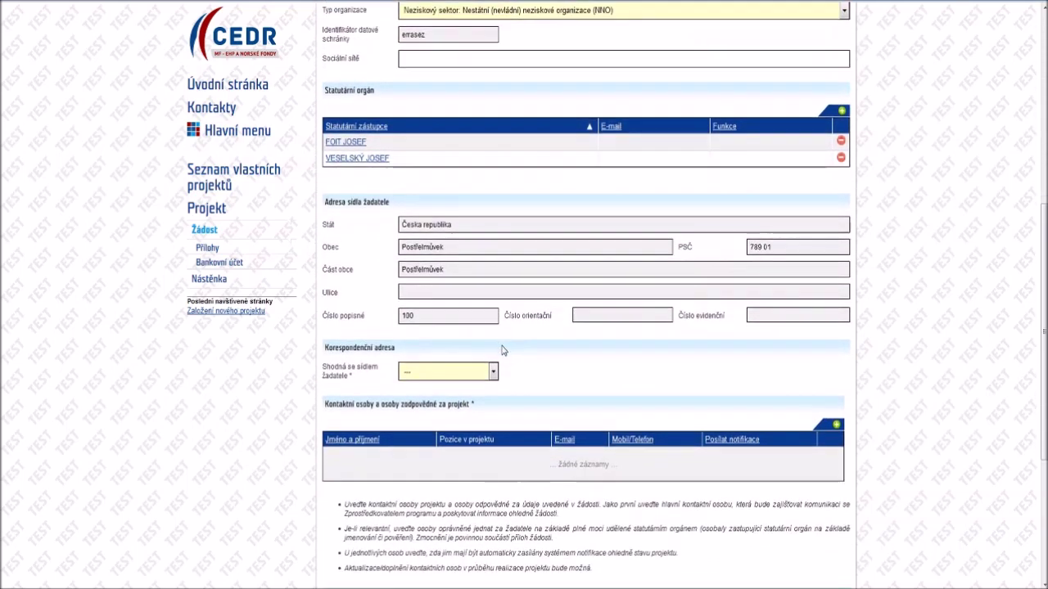
click(493, 373)
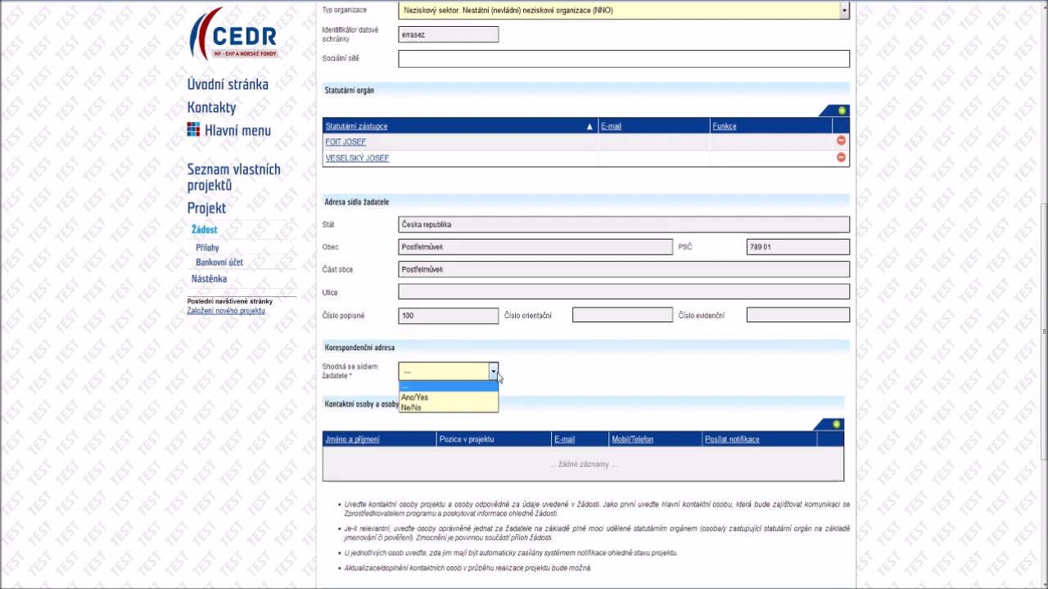
click(486, 397)
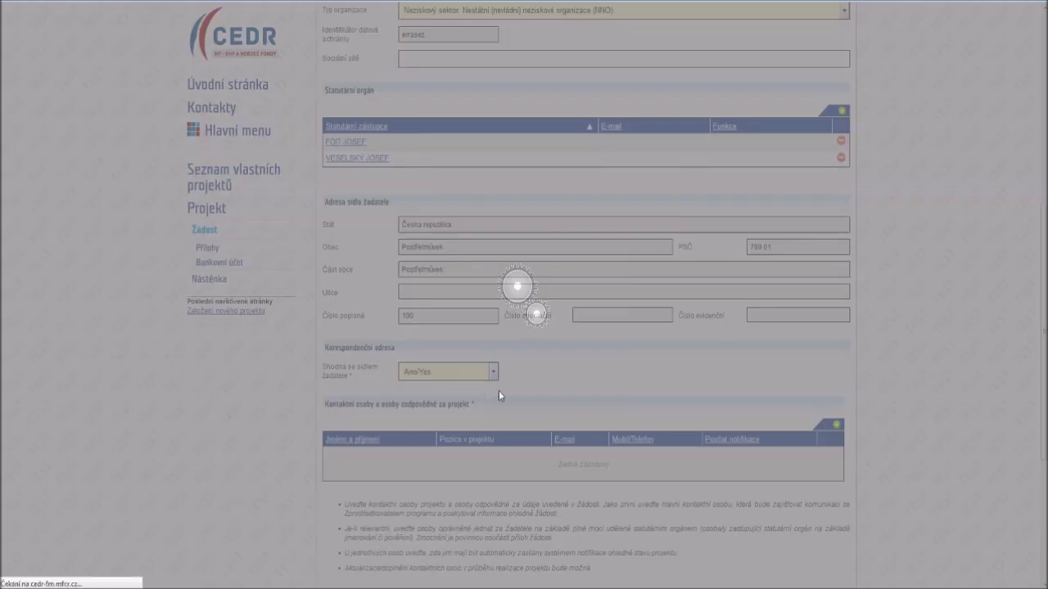
- Add a new project contact person, entering the surname and first name and choosing the position Projektový manažer/Project Manager
scroll(501, 390, down, 3)
scroll(502, 395, down, 1)
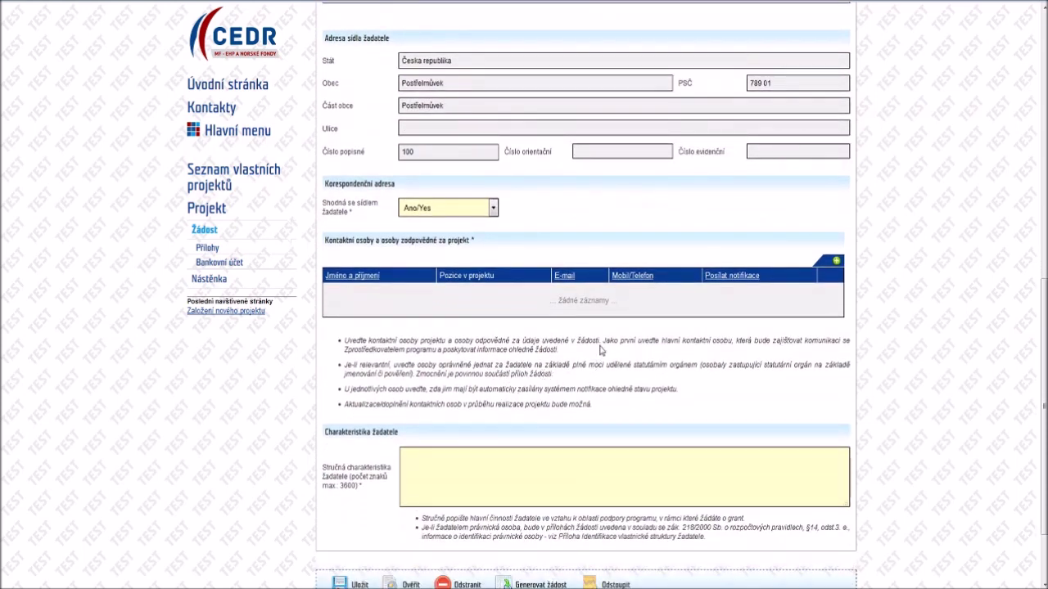
drag(603, 340, 734, 344)
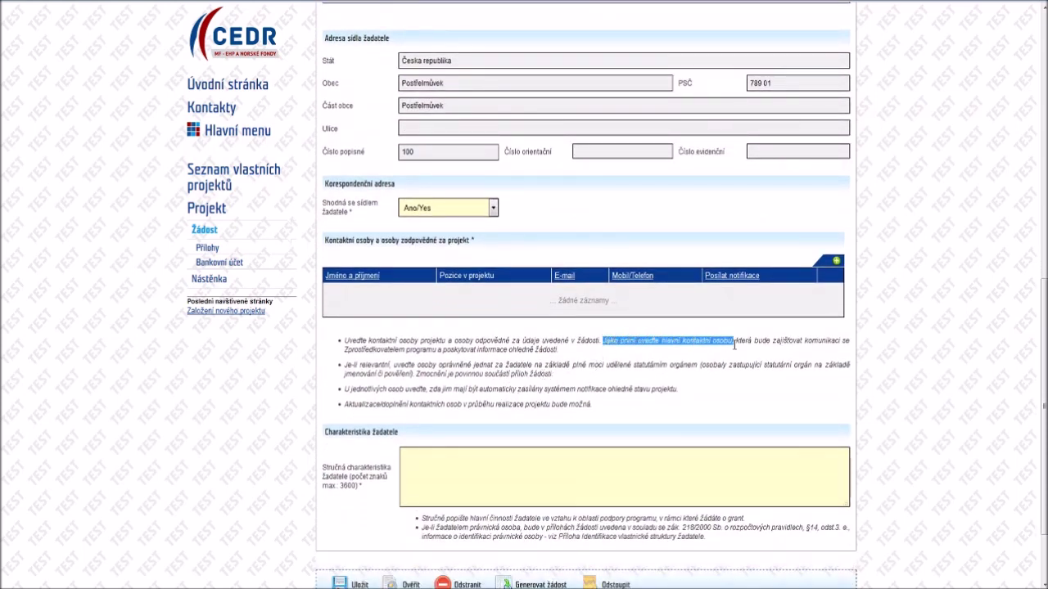
click(729, 354)
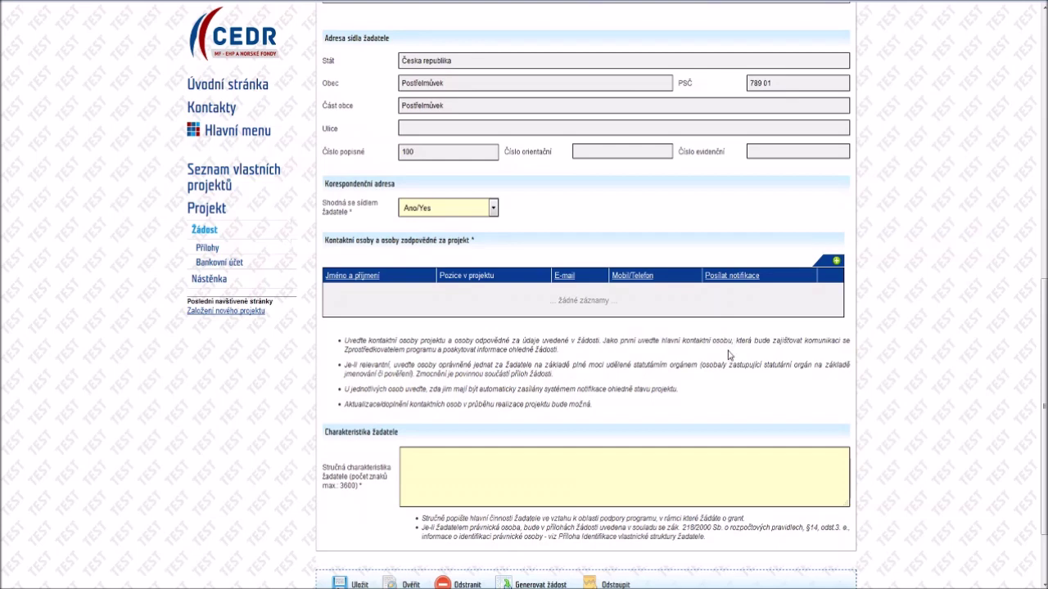
click(839, 264)
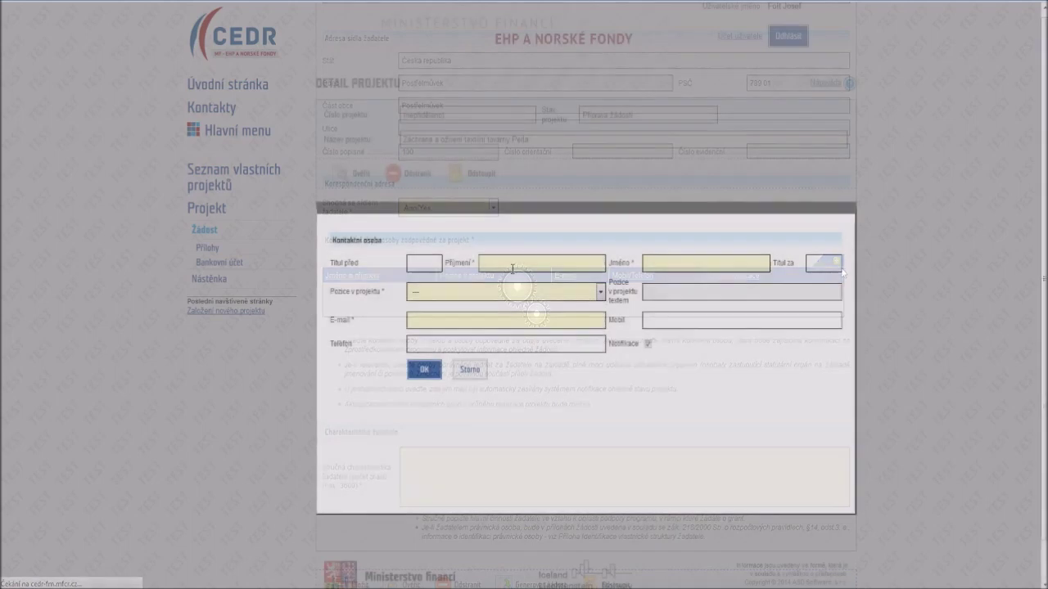
click(512, 265)
click(517, 276)
click(647, 263)
click(653, 280)
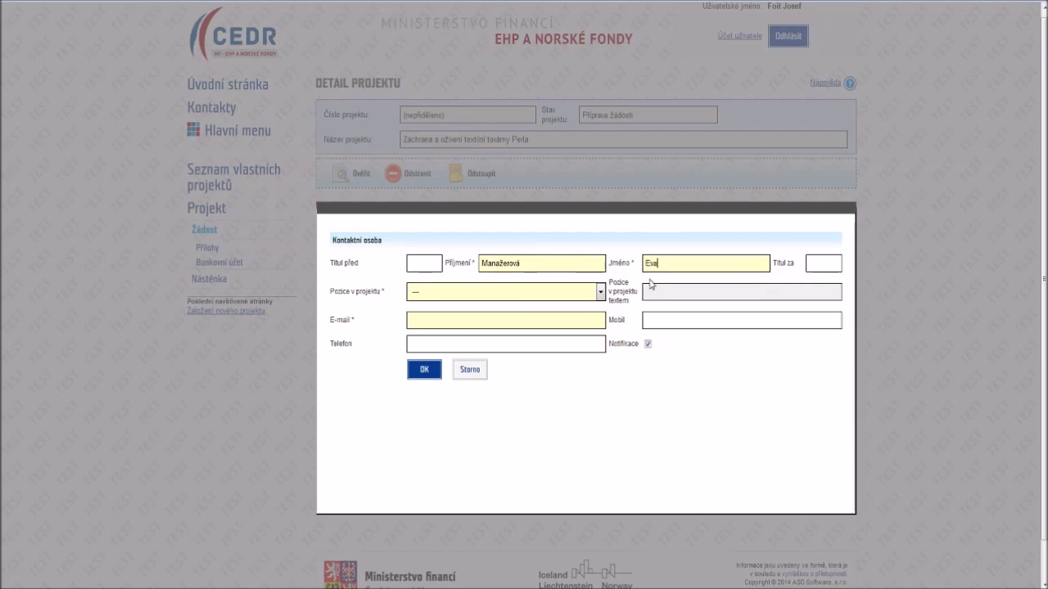
click(602, 293)
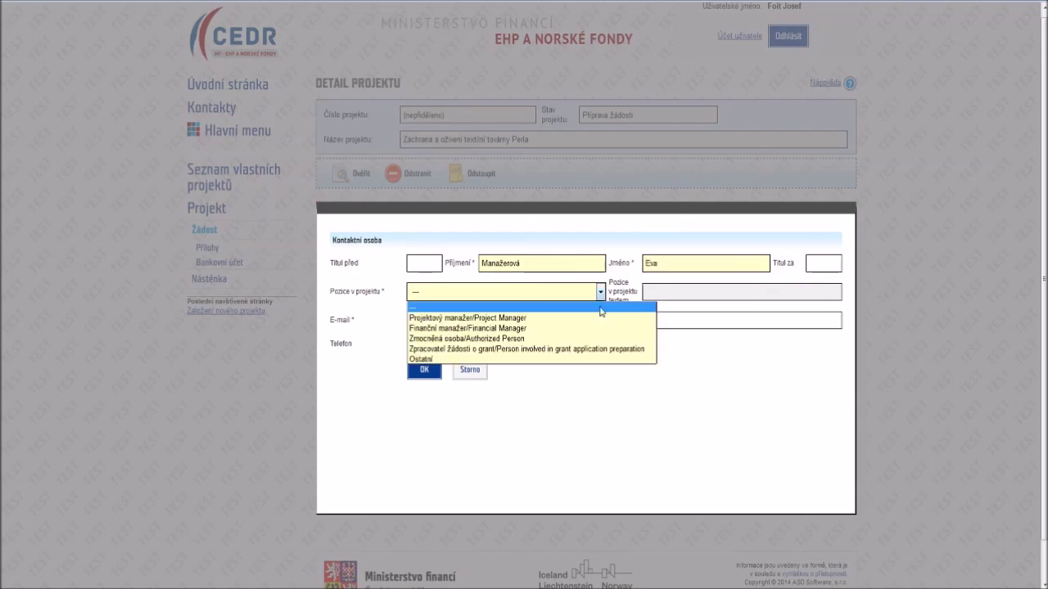
click(597, 318)
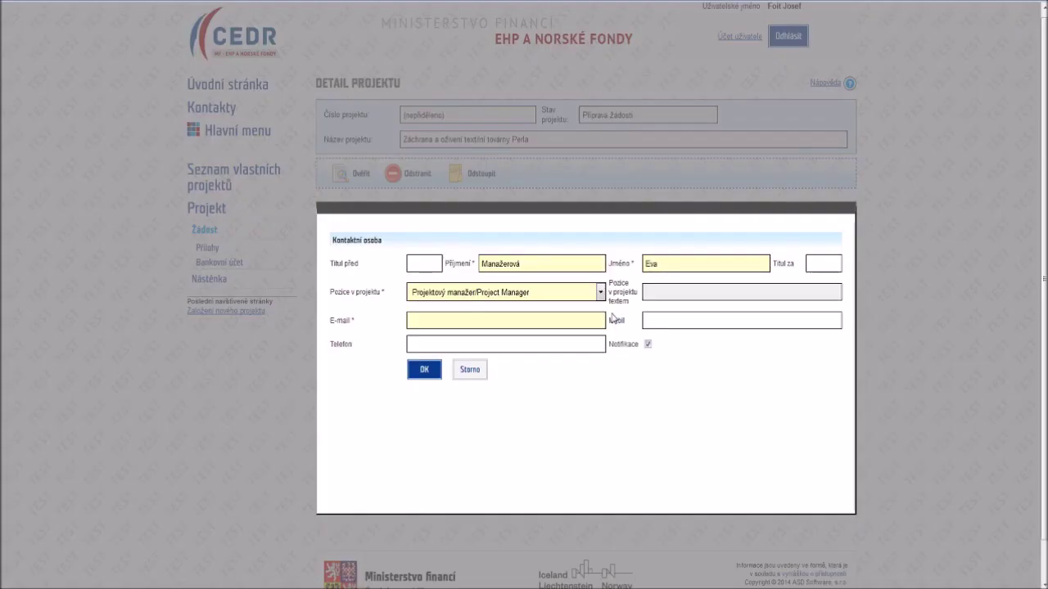
- Fill in the contact person's e-mail and mobile number, and confirm the new contact entry
click(595, 318)
click(585, 336)
click(647, 321)
click(650, 336)
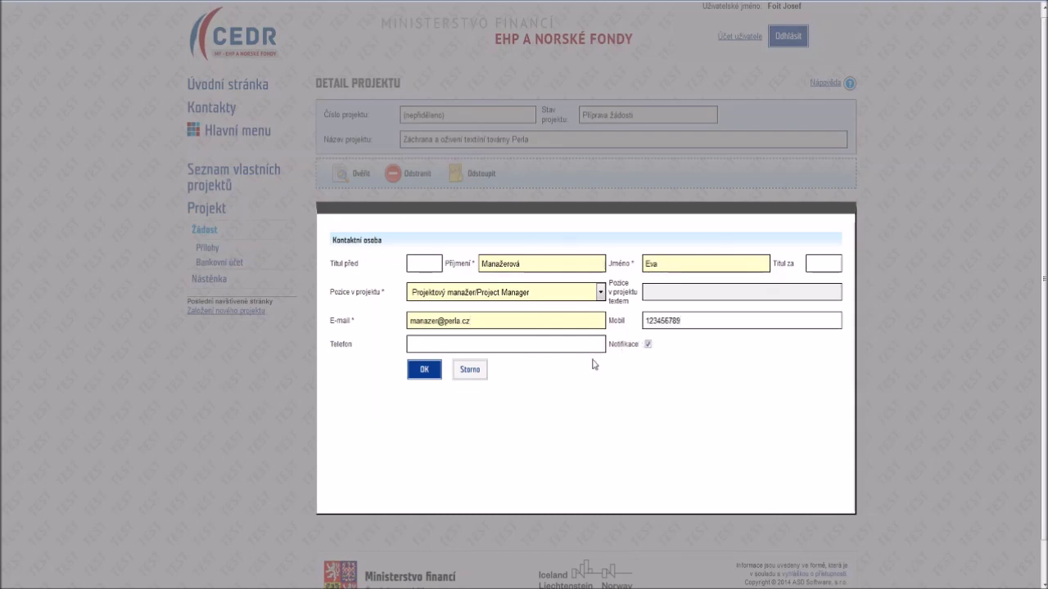
click(425, 371)
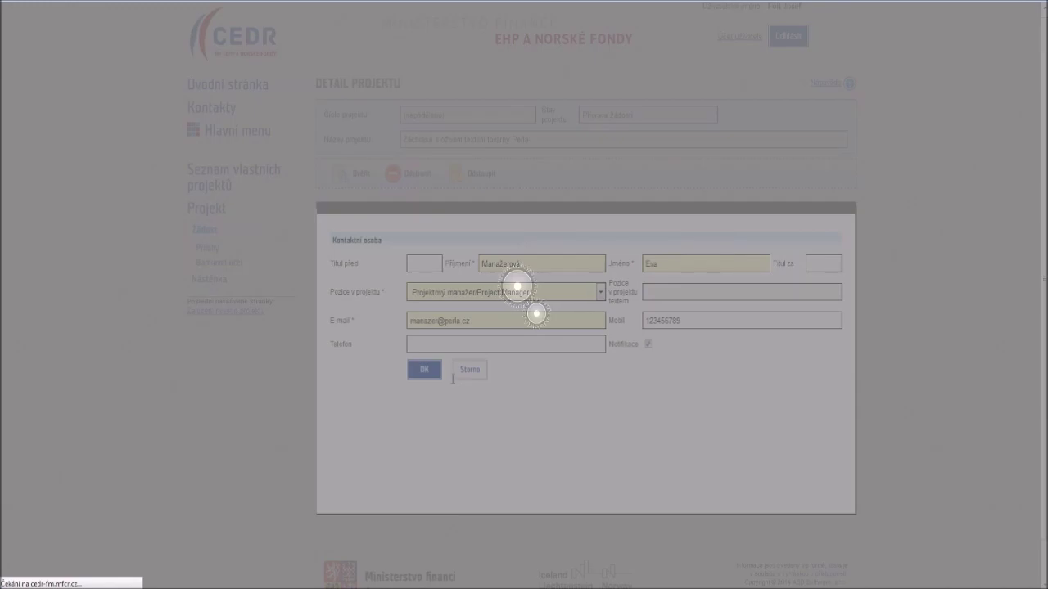
scroll(452, 377, down, 5)
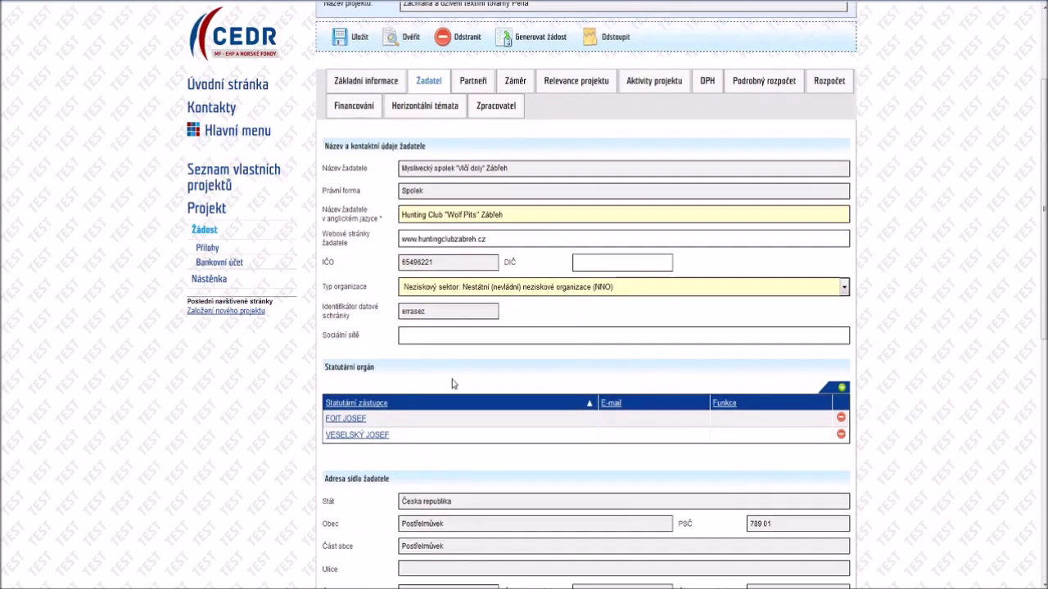
- Fill in the applicant's brief characteristic, describing the association's cultural activities and its management and revival of the former factory, and save the application
scroll(453, 383, down, 6)
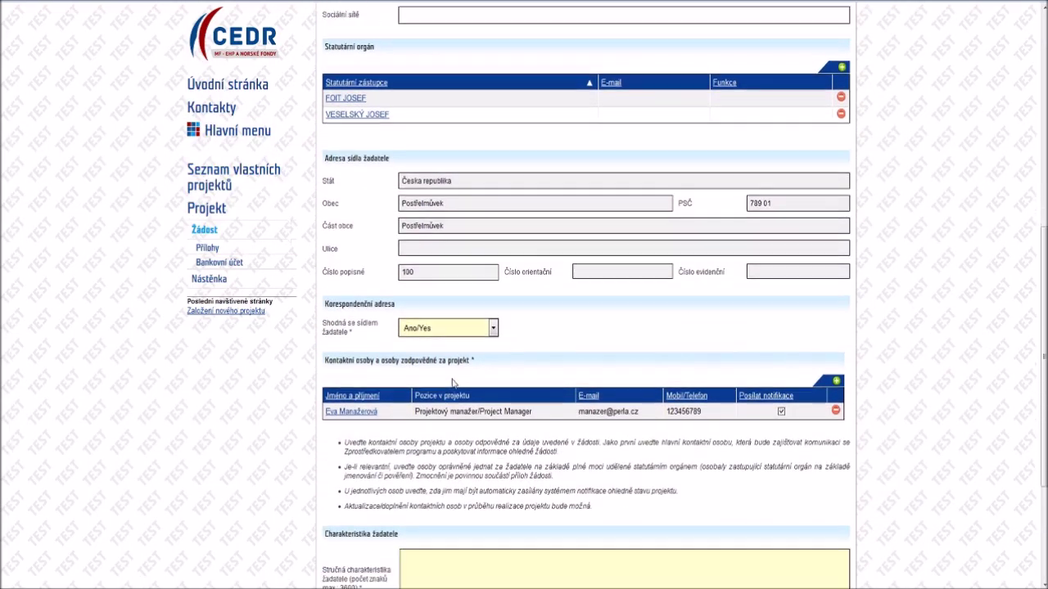
scroll(453, 383, down, 2)
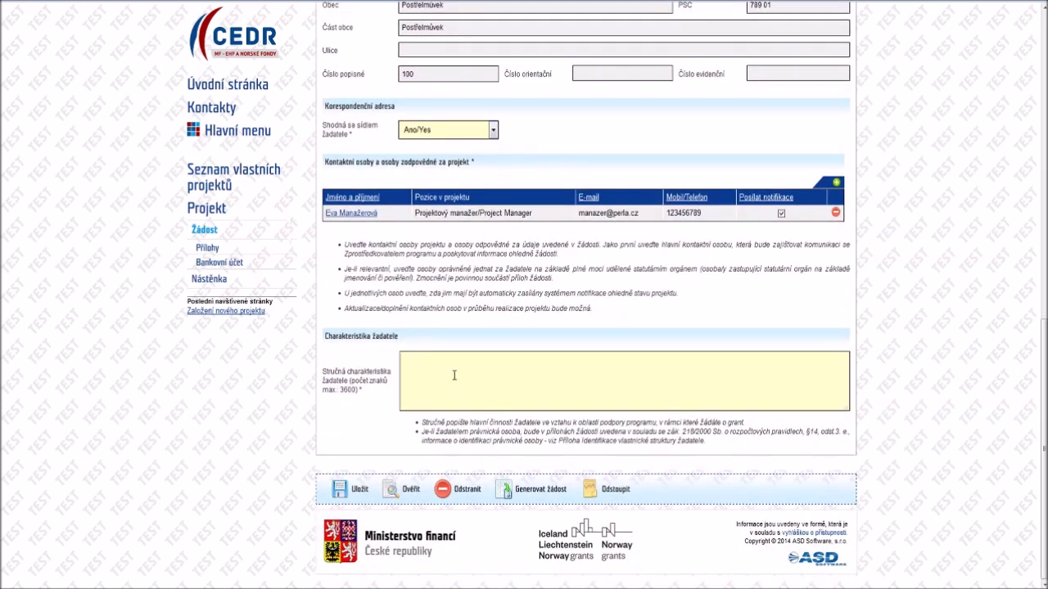
click(454, 374)
text(Spolek dlouhodobě pořádá řadu různorodých aktivit a podílí se kulturním životě ve městě. Na základě dlouhodobé smlouvy o pronájmu je správcem objektu bývalé továrny a ve spolupráci s městem, za podpory místních občanů a dalších spolků usiluje o její záchranu a oživení.)
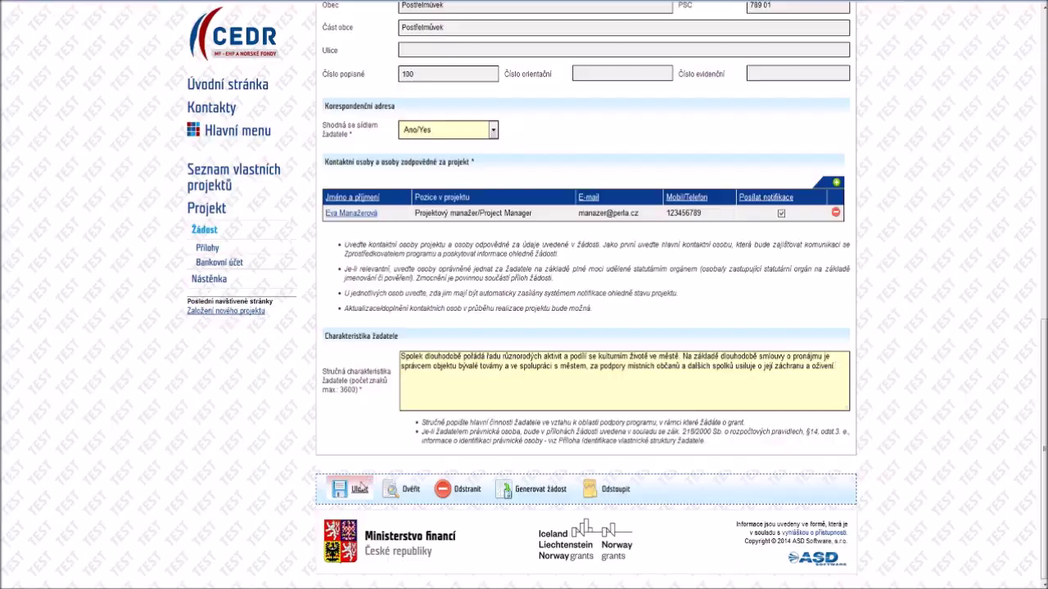
click(360, 488)
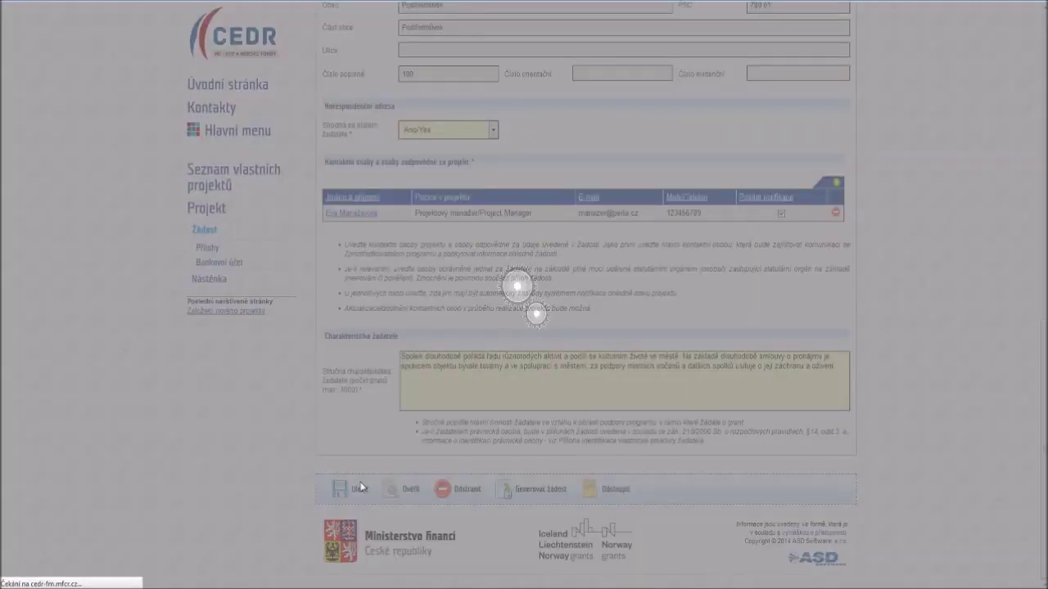
- In the Partneři section, mark the project as implemented in partnership and start a new partner record
scroll(360, 489, up, 4)
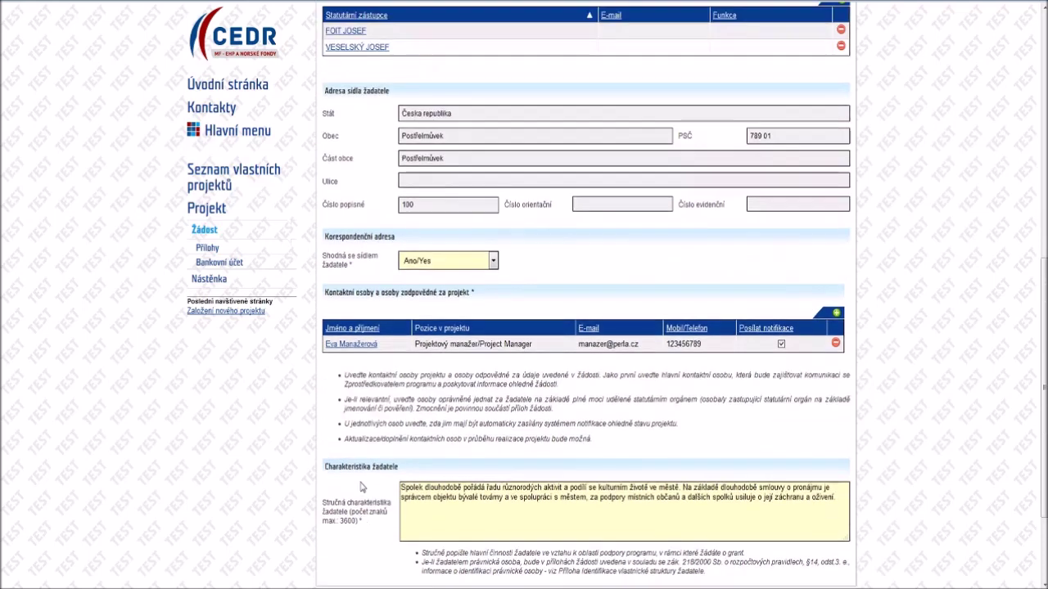
scroll(361, 489, up, 4)
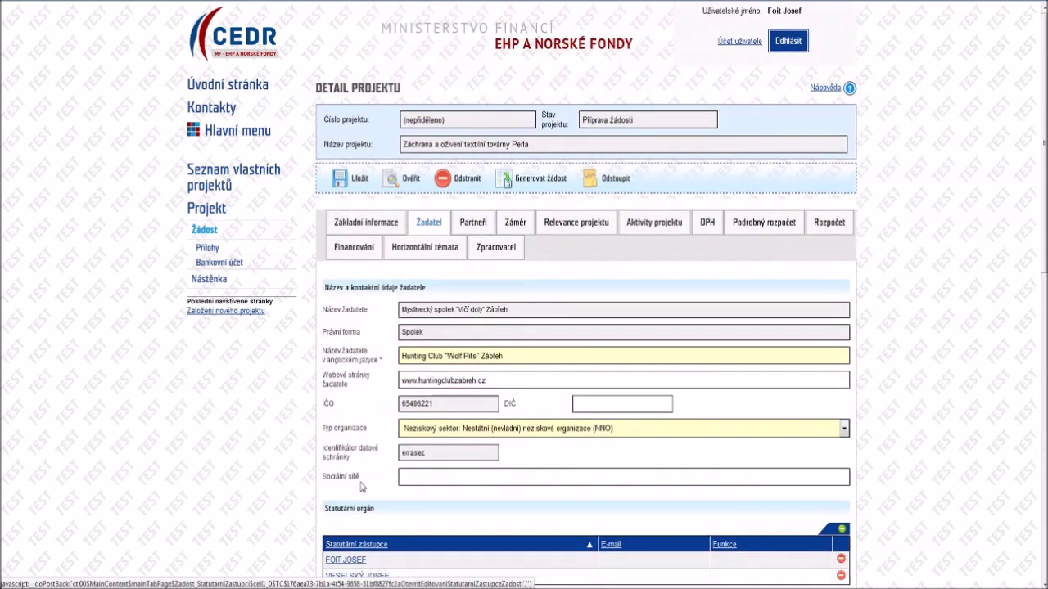
click(472, 227)
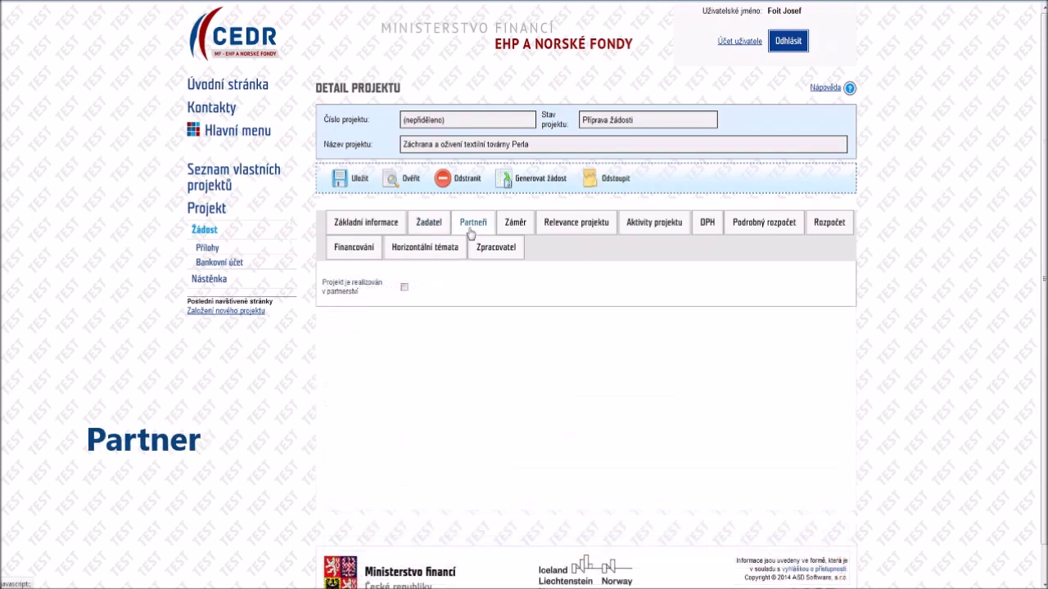
click(404, 287)
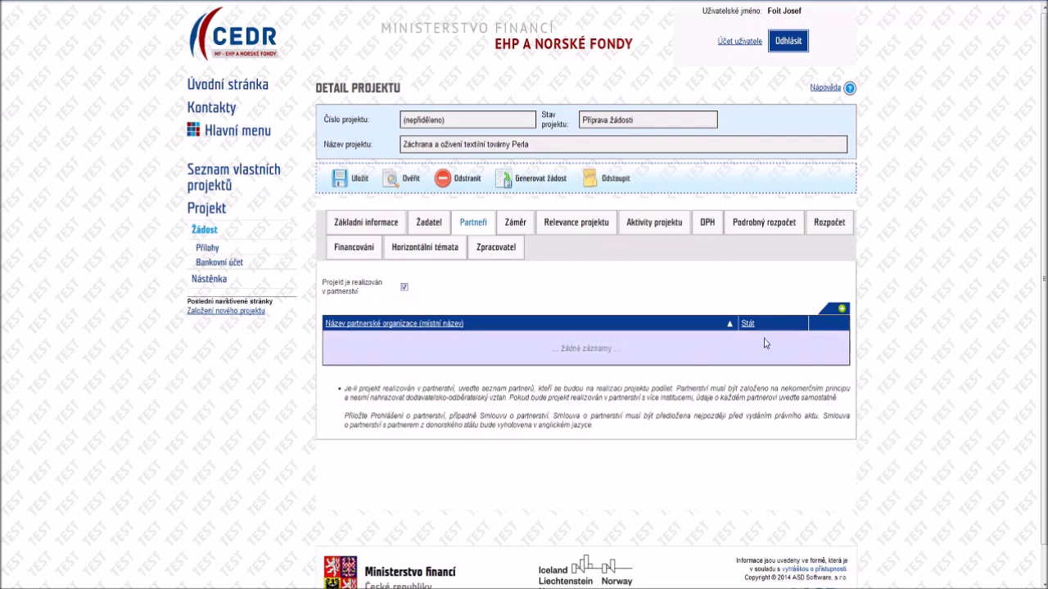
click(839, 309)
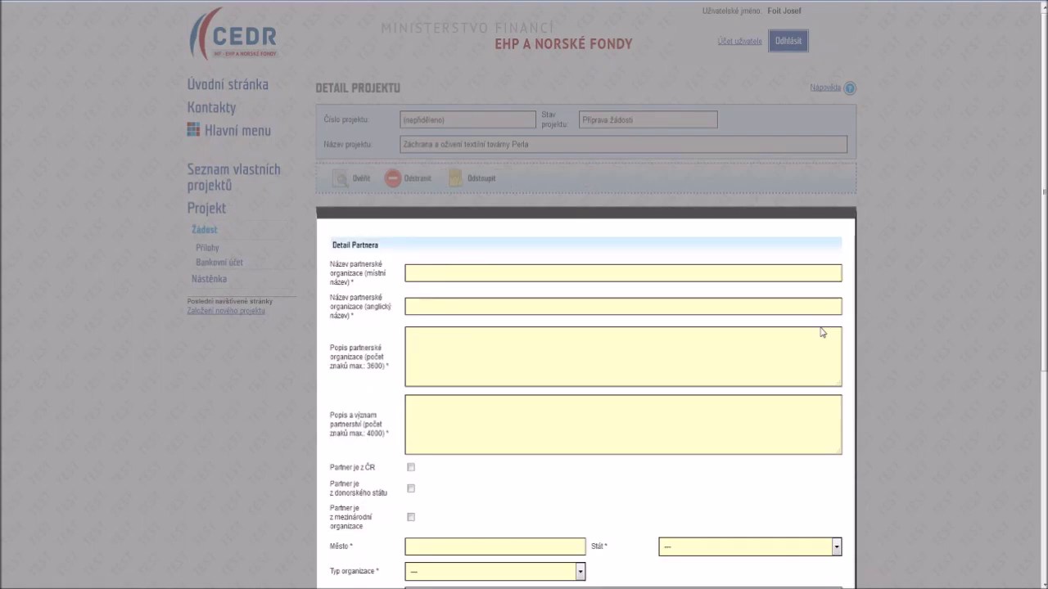
- Enter the partner's local name Norges teknisk-naturvitenskapelige universitet and English name Norwegian University for Science and Technology, with dashes as placeholders in both description fields
scroll(821, 328, down, 3)
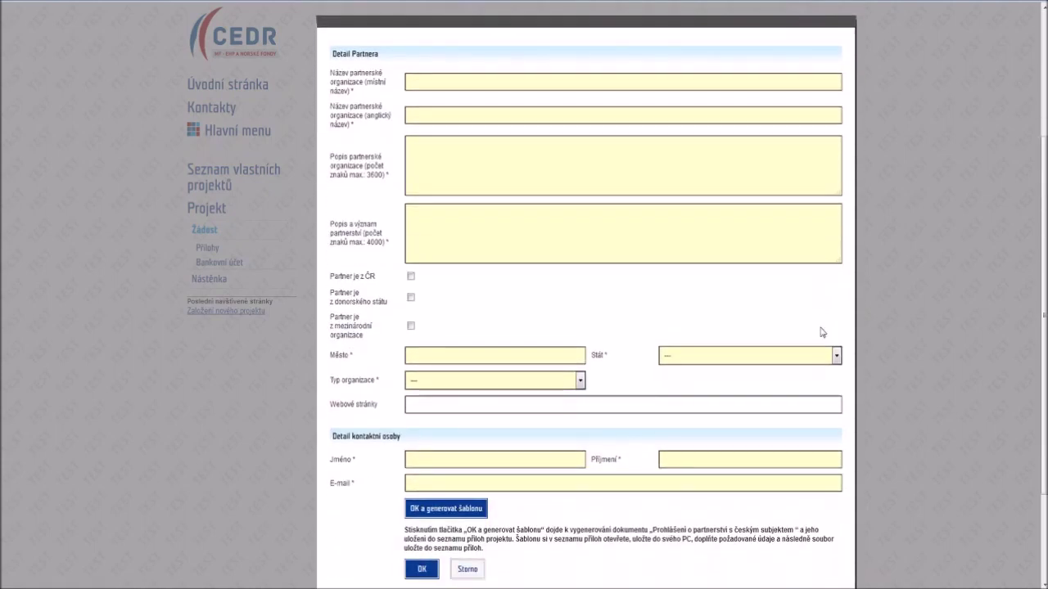
click(487, 85)
click(487, 96)
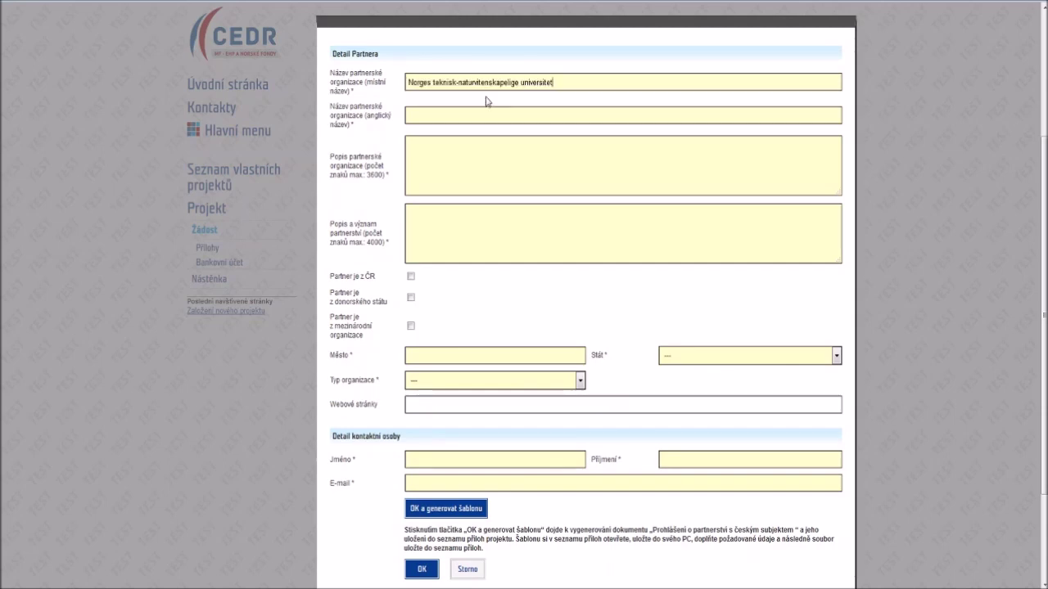
click(485, 117)
click(486, 132)
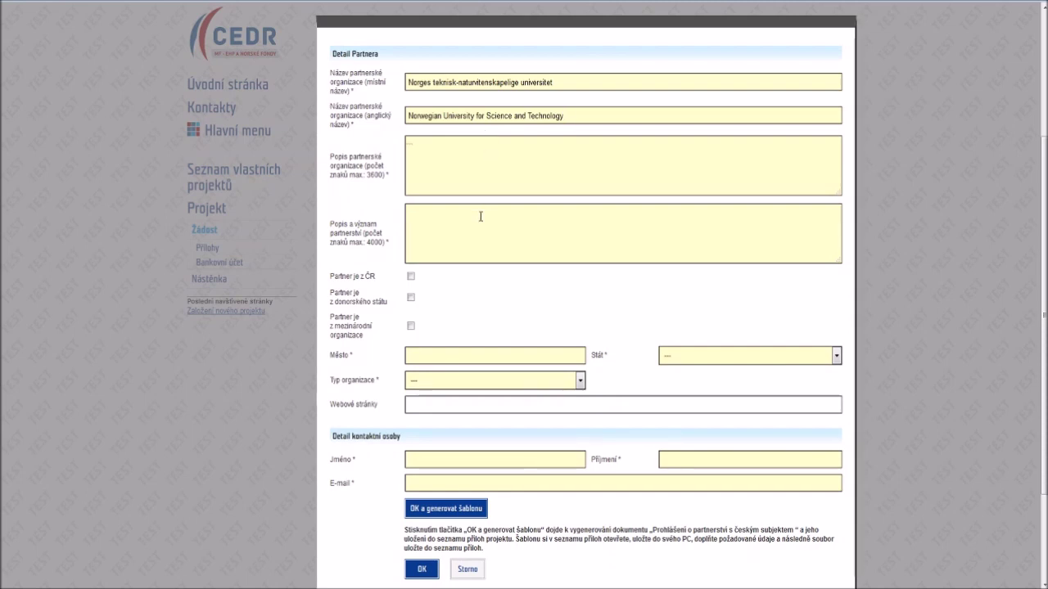
text(--)
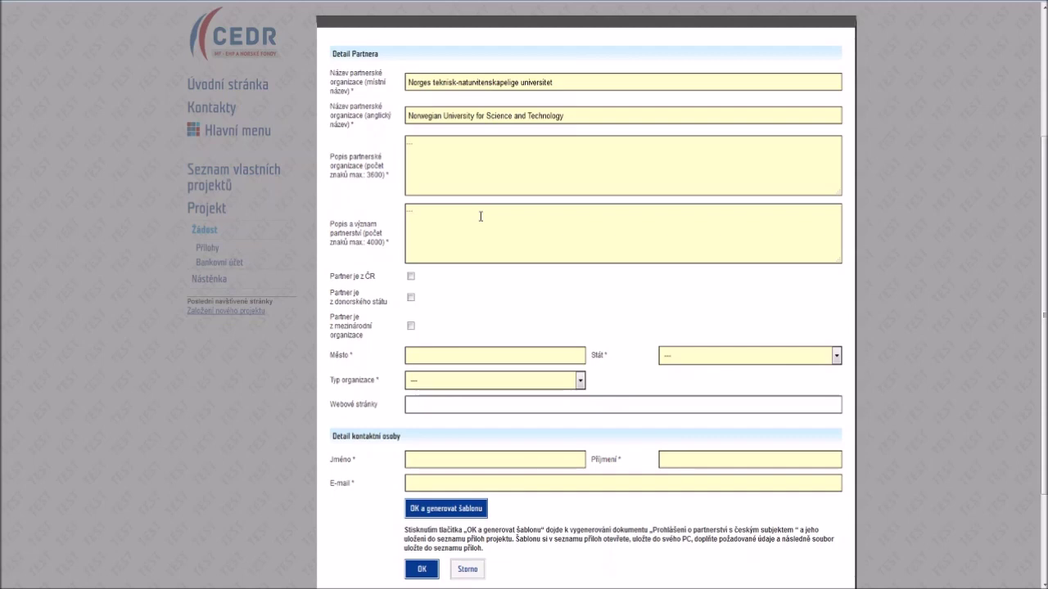
- Mark the partner as coming from a donor state, with the city Bergen and the state Norsko/Norway
scroll(481, 217, down, 3)
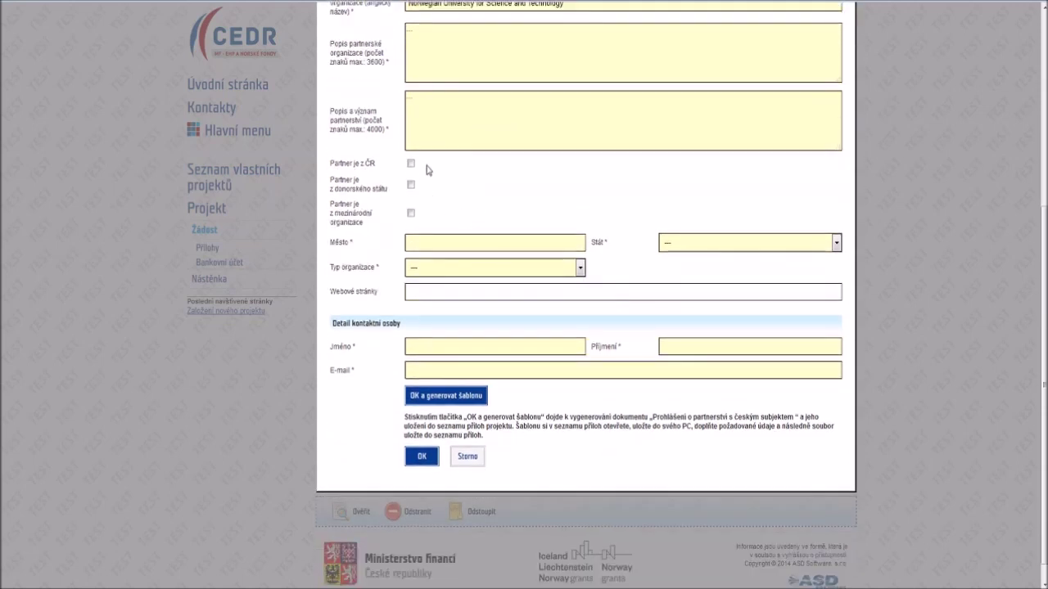
click(411, 186)
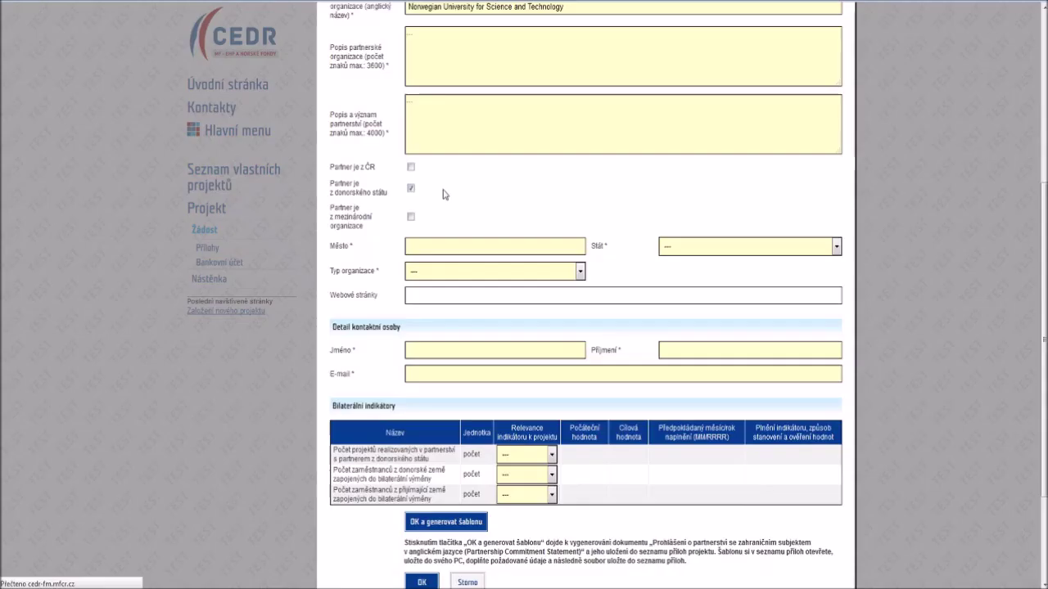
click(446, 242)
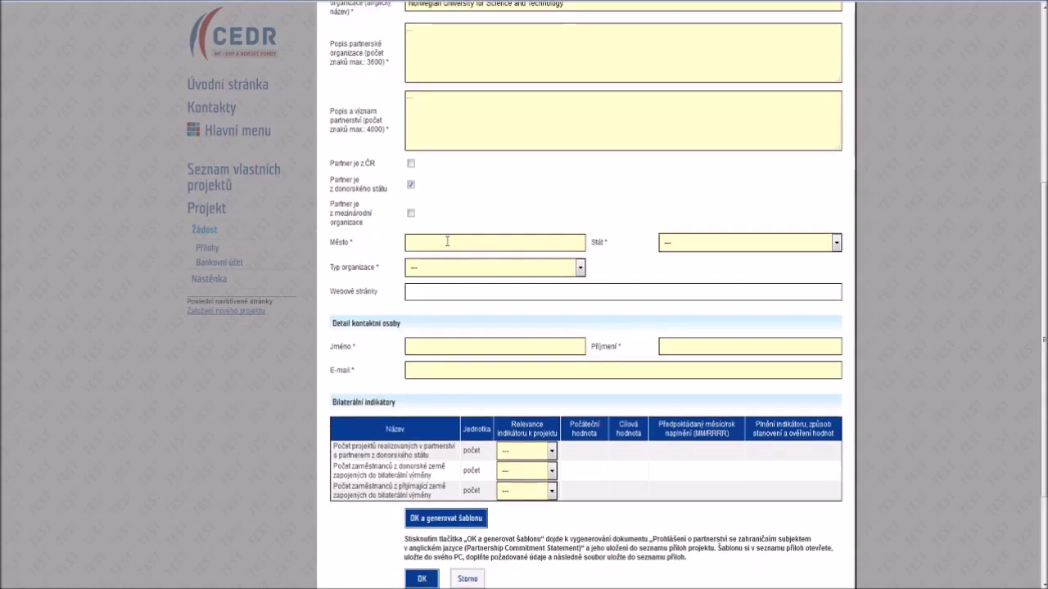
double_click(446, 243)
click(445, 256)
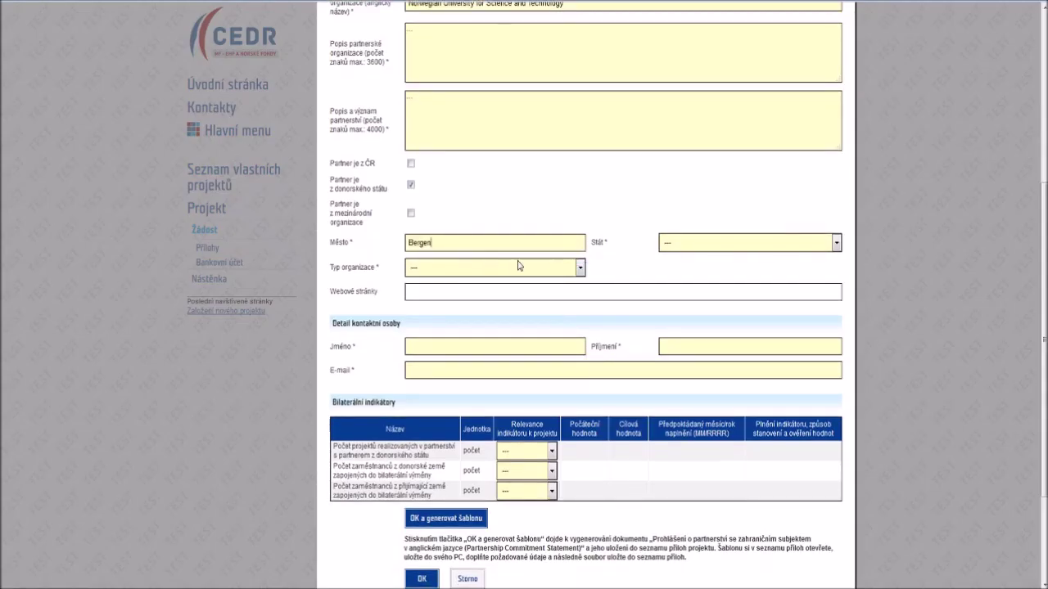
click(664, 244)
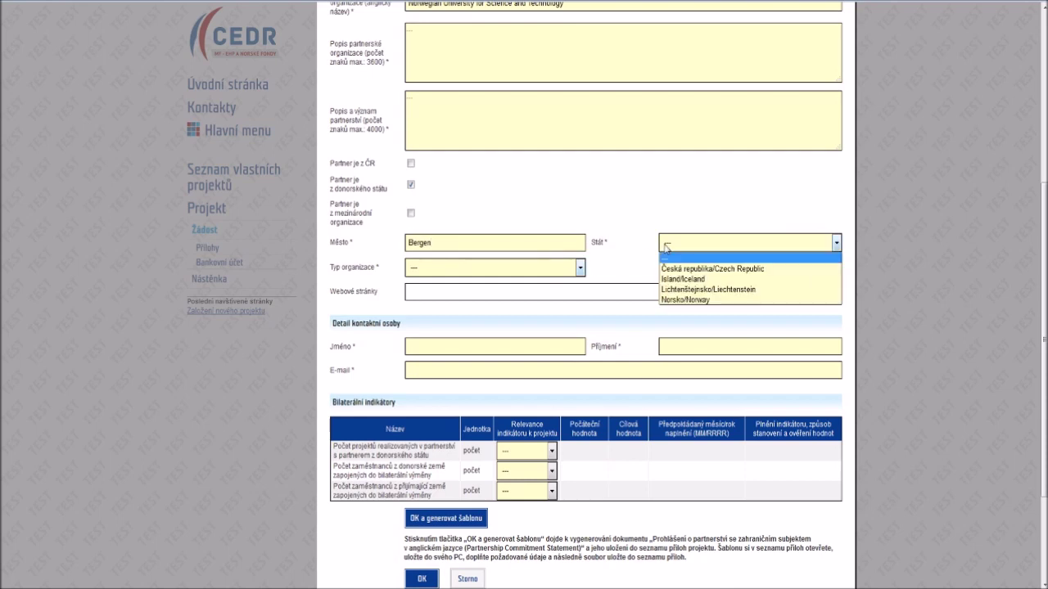
click(666, 298)
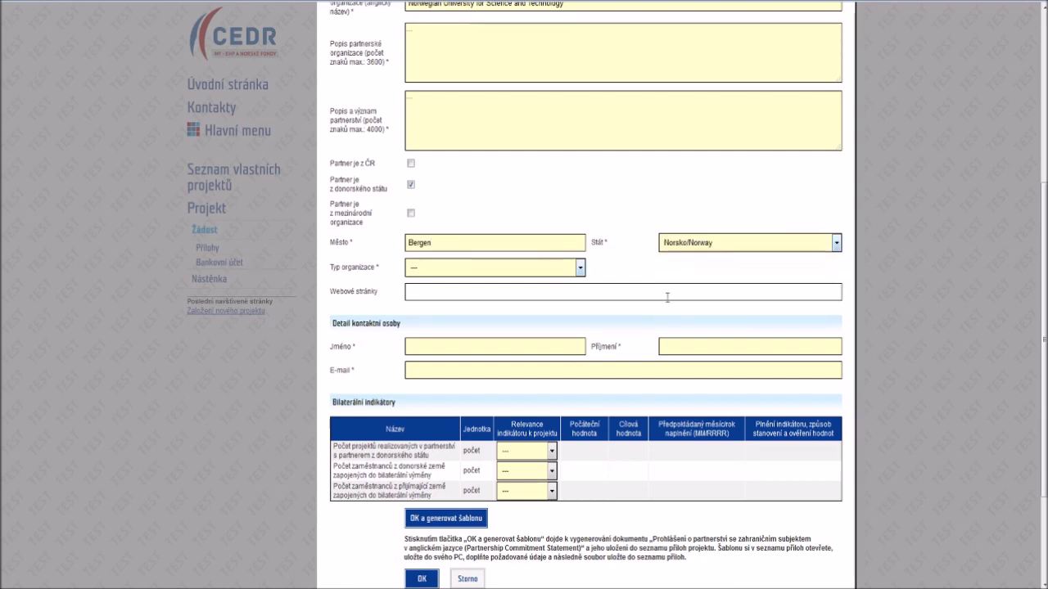
click(580, 268)
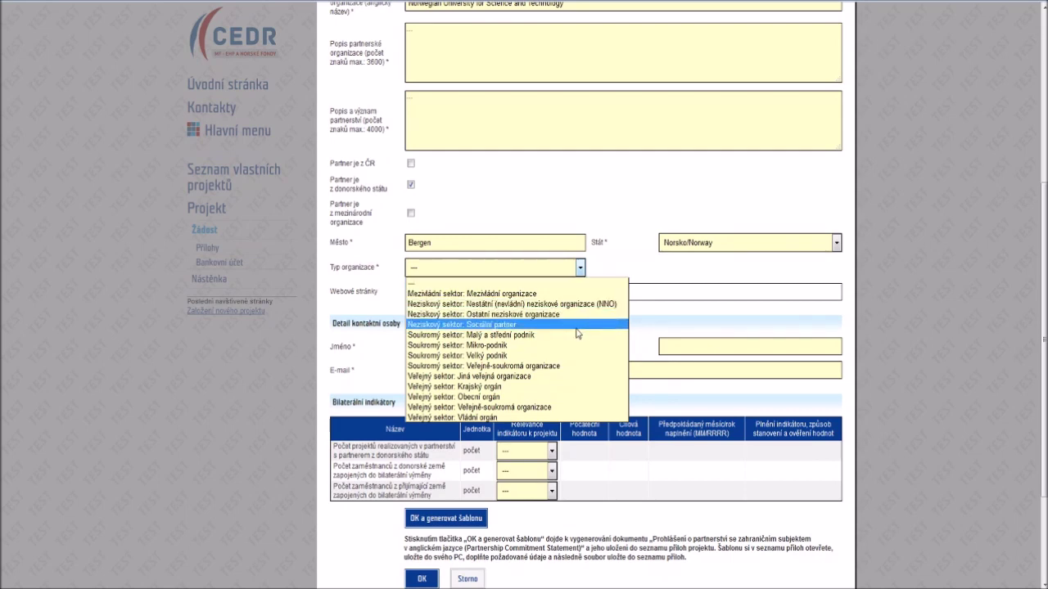
click(576, 374)
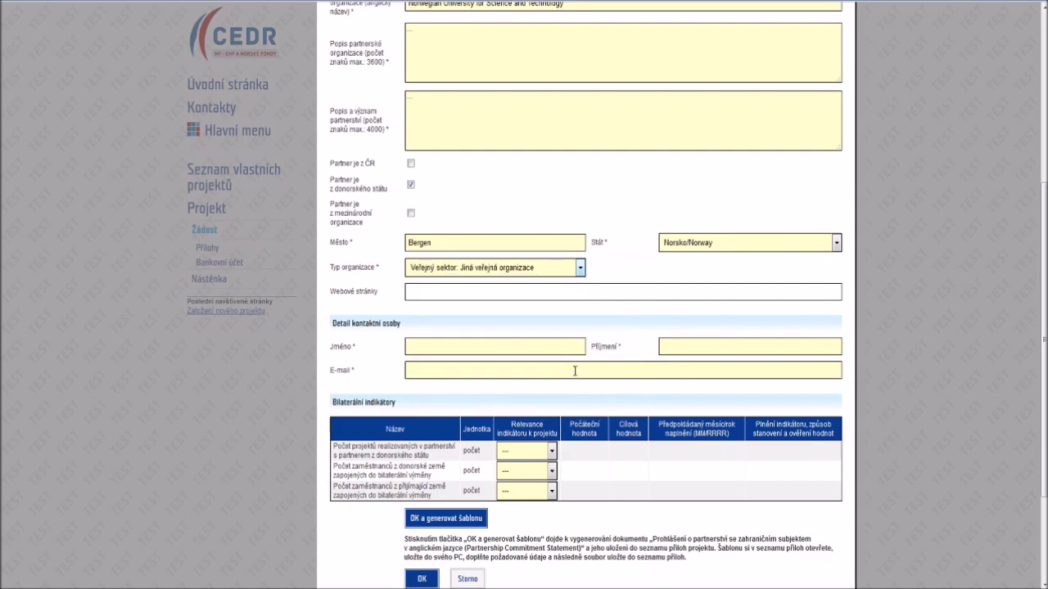
click(576, 293)
click(577, 308)
- Fill in the partner contact person's first name, surname and e-mail
scroll(577, 312, down, 3)
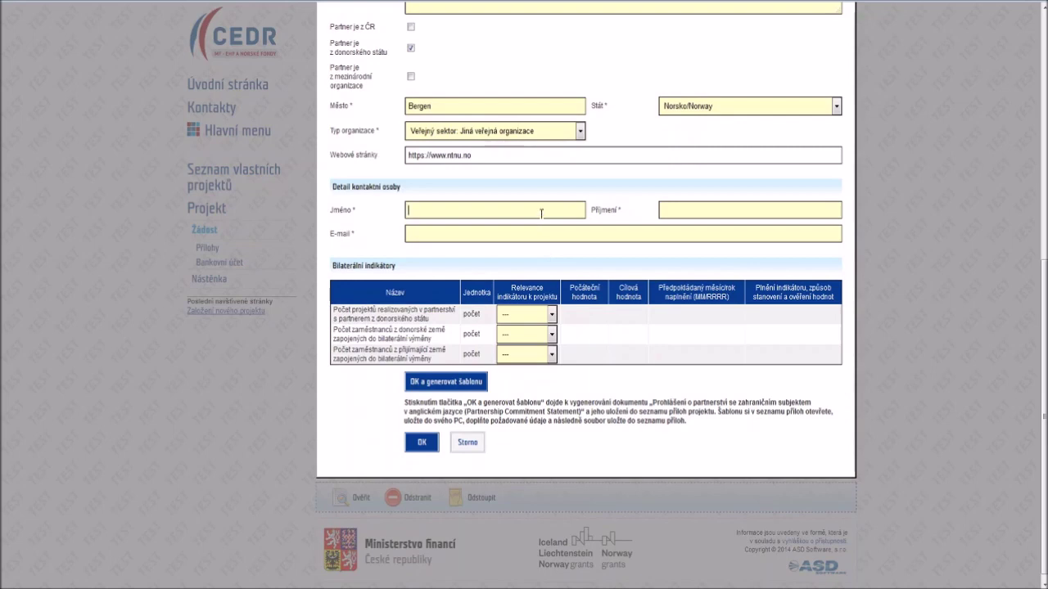
click(541, 214)
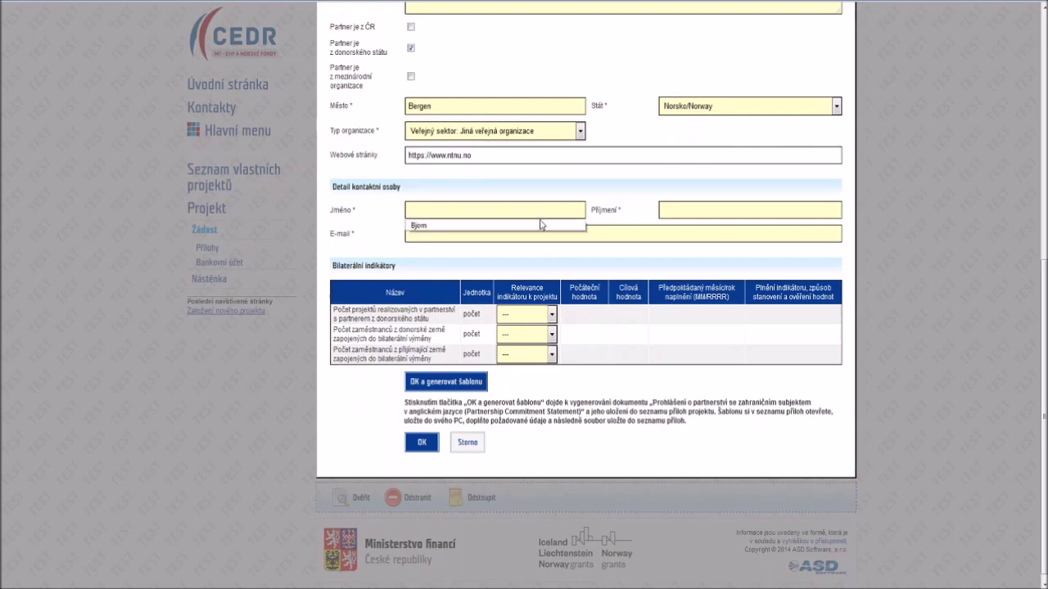
click(540, 225)
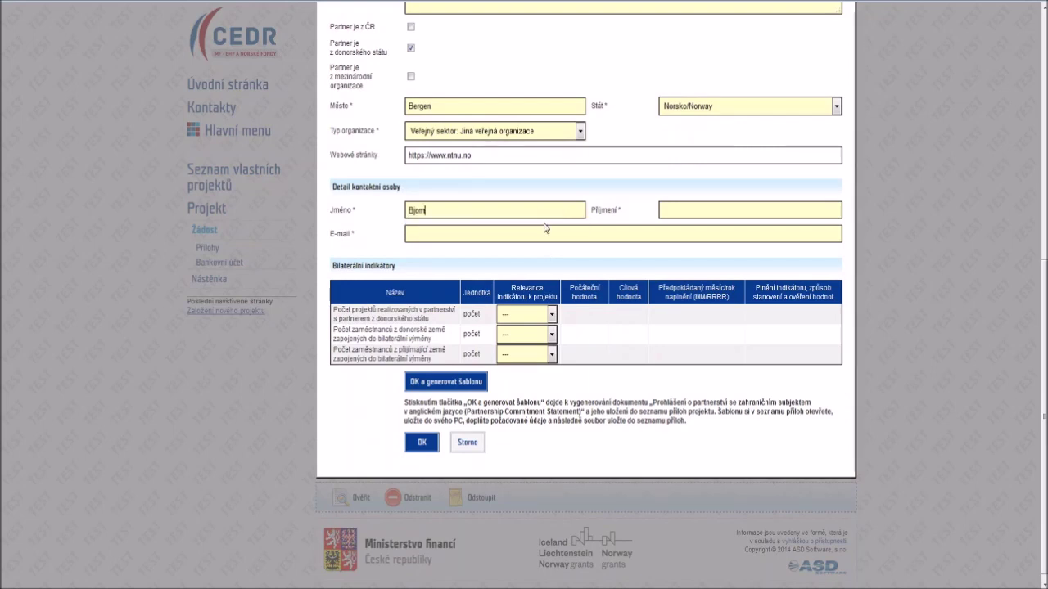
click(663, 211)
click(664, 232)
click(662, 249)
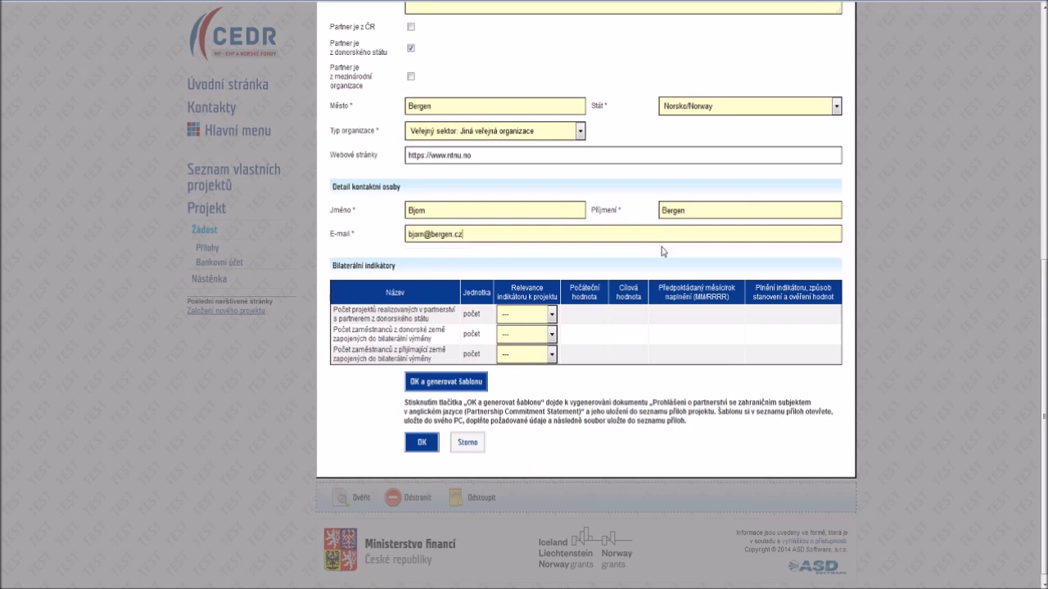
- Mark the indicator for projects implemented with a donor-state partner as relevant, with target value 1, fulfilment date 01/2024 and description "Naplnění realizací projektu."
scroll(662, 255, down, 1)
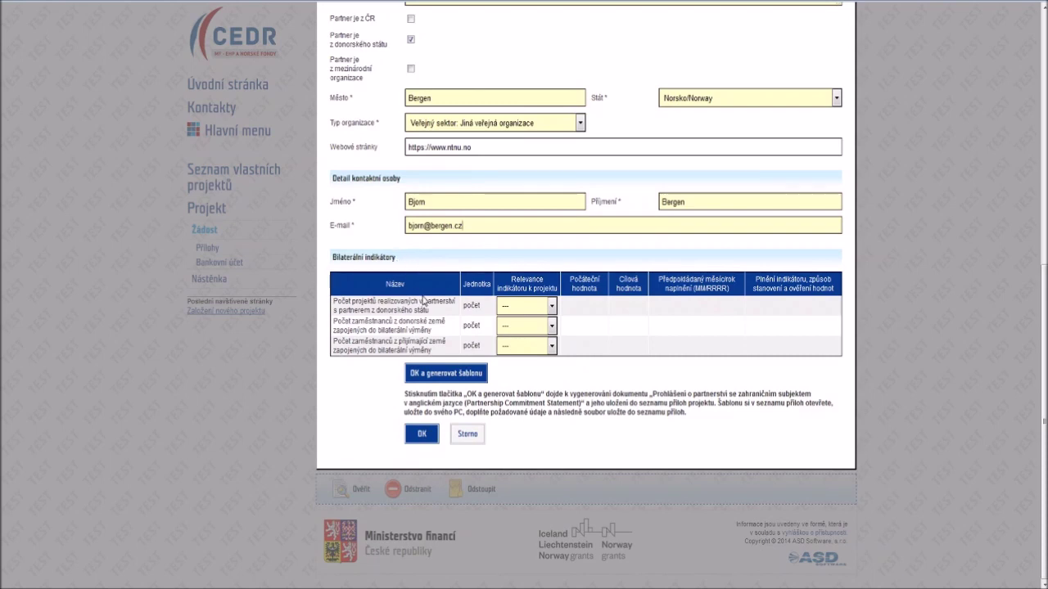
click(503, 311)
click(504, 330)
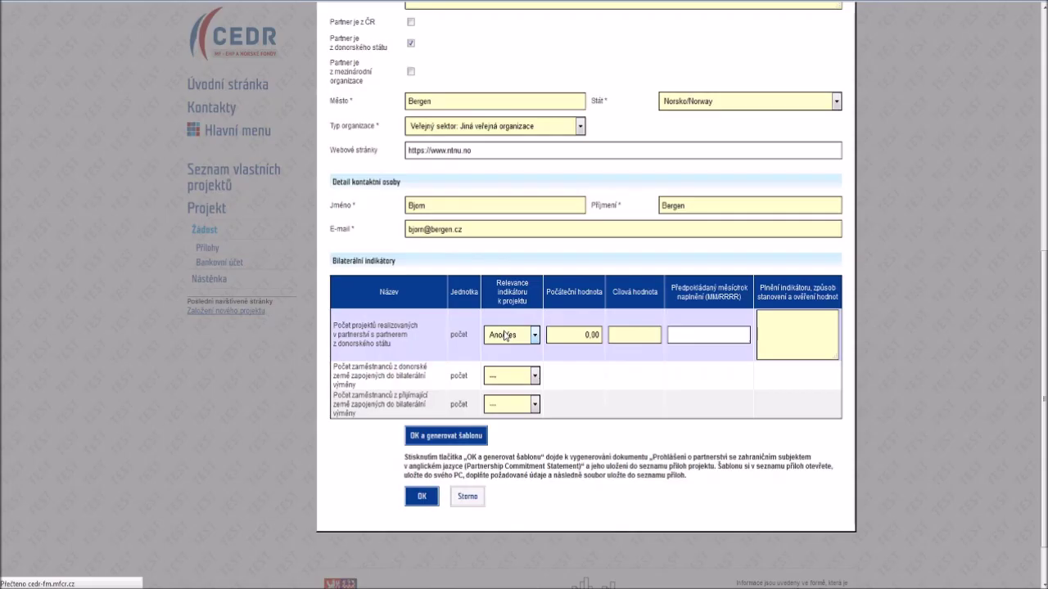
click(617, 331)
text(1)
click(671, 332)
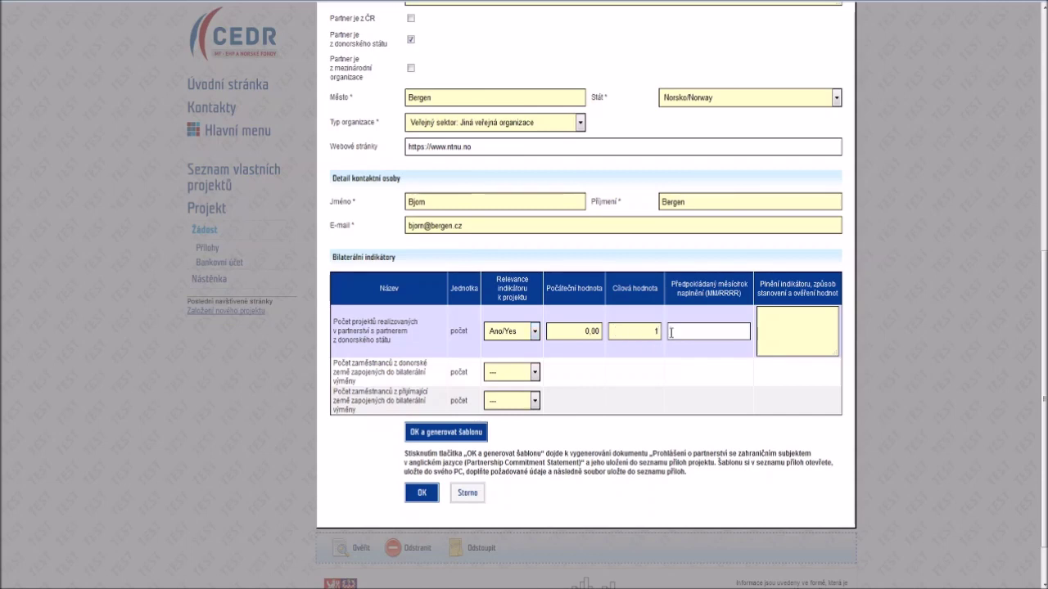
text(12)
text(202)
text(lnění)
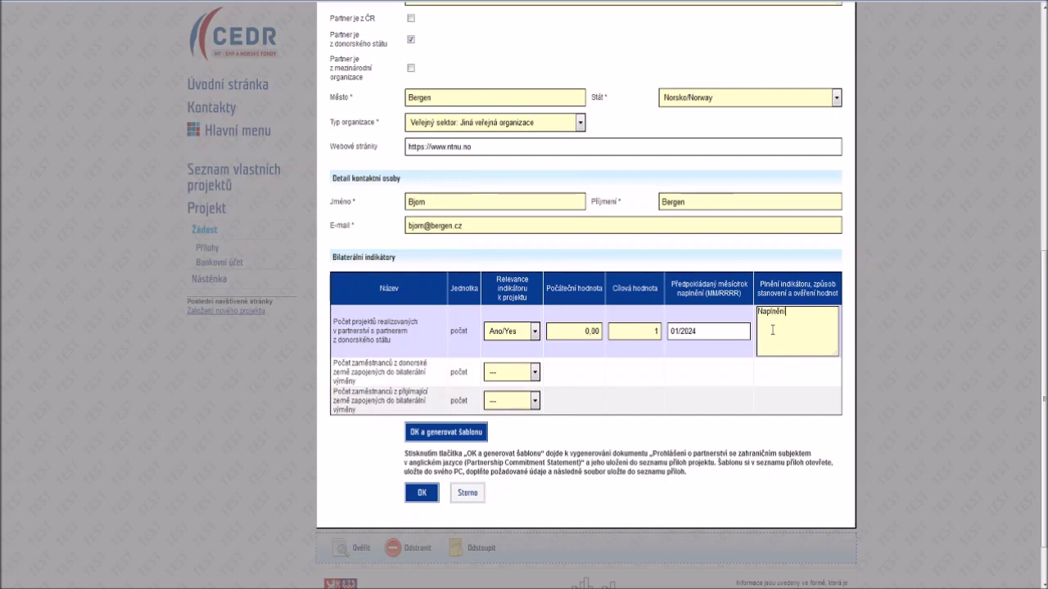
text( realizací projektu )
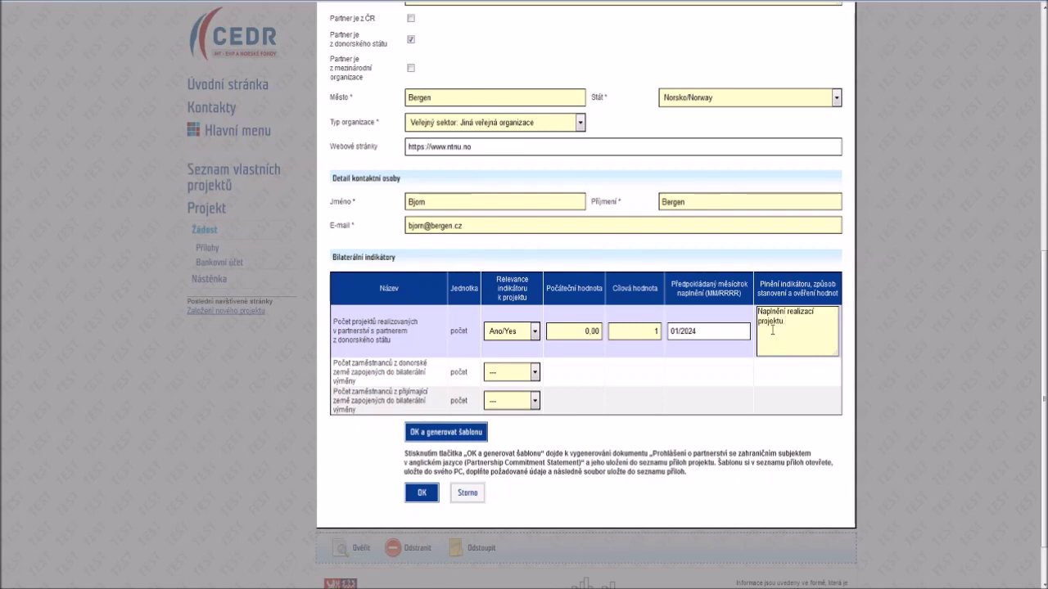
text(.)
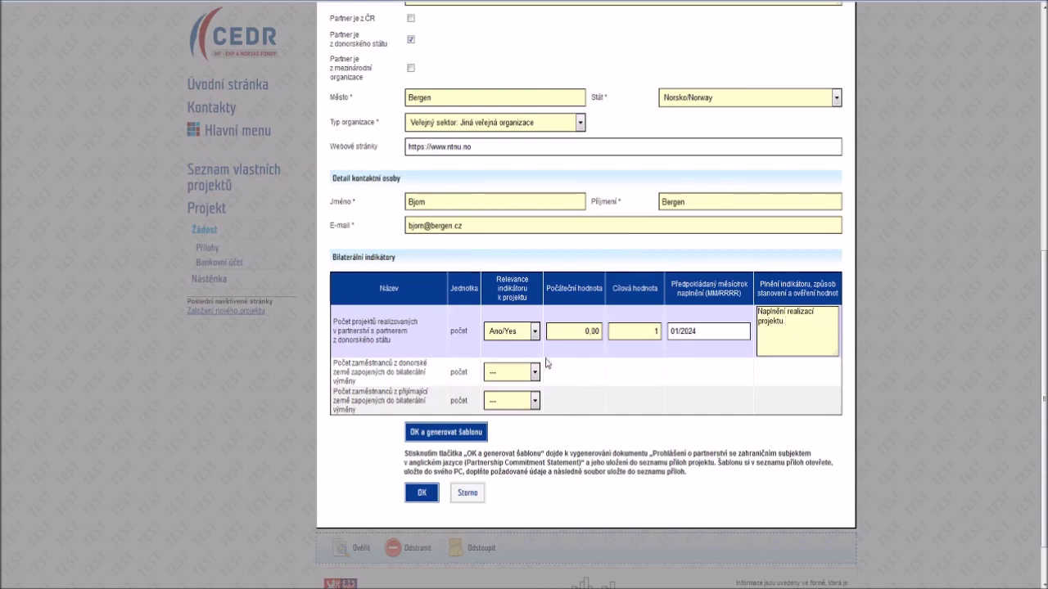
- Mark the donor-country employees indicator as relevant, with target value 5, date 01/2024 and a description of 5 university staff joining expert consultations, documented by visit records
click(534, 372)
click(528, 398)
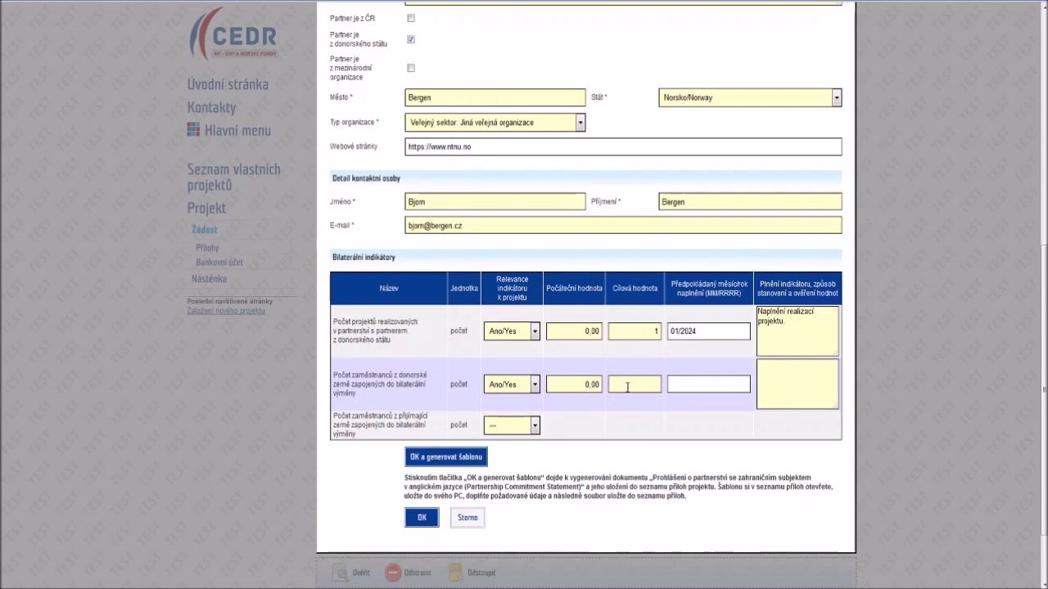
click(627, 387)
text(5)
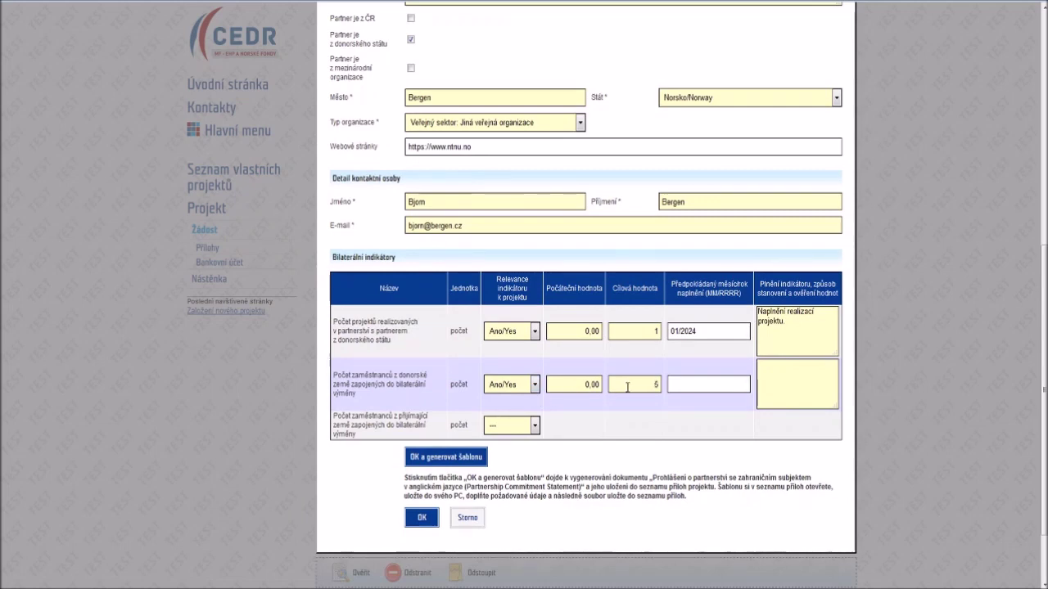
click(672, 384)
text(01/2024)
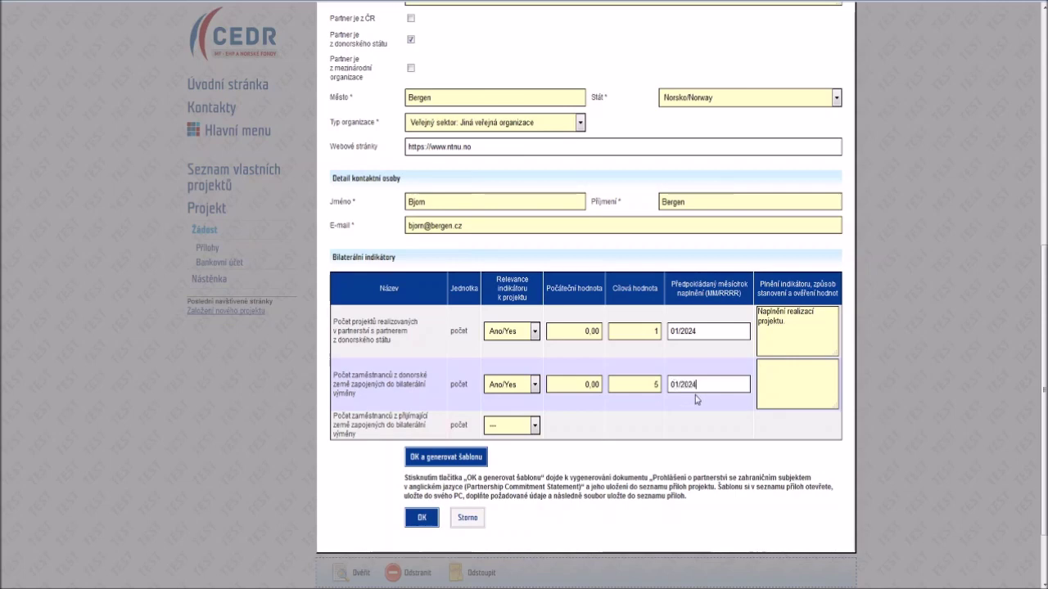
click(759, 369)
text(Zapojení 5 osob z univerzity do odborných konzultací doložené zápisem z návštěvy/služební cesty.)
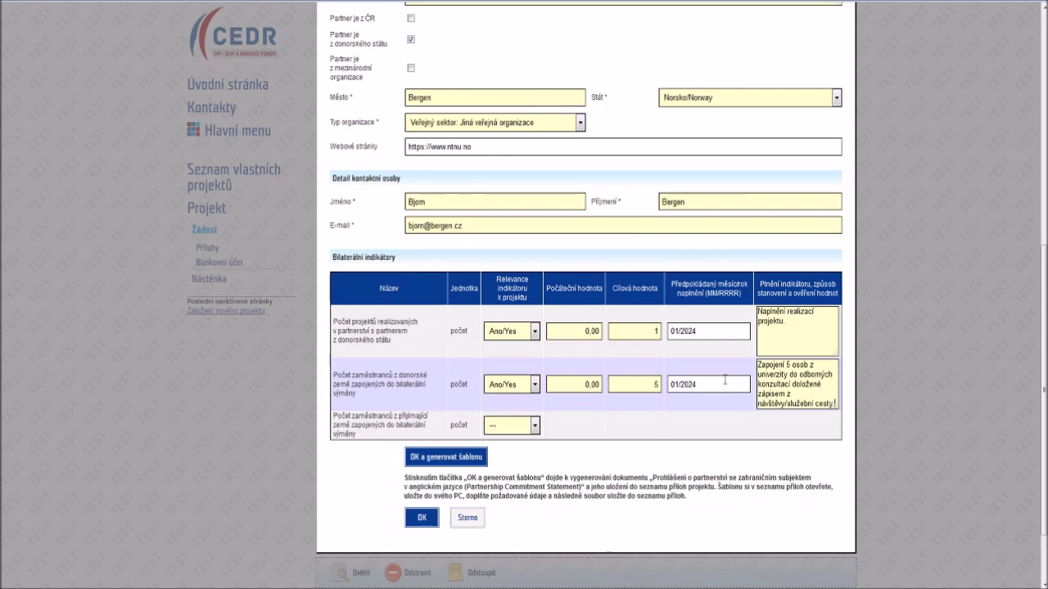
- Mark the receiving-country employees indicator as Ne/No, confirm the partner with generation of the commitment statement template, and save the project
click(536, 427)
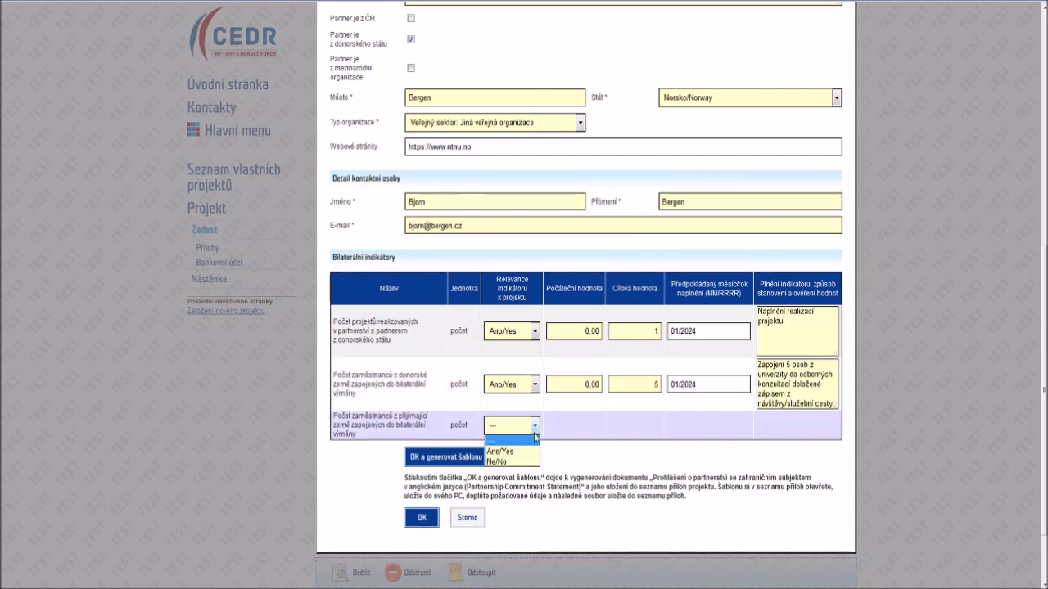
click(528, 461)
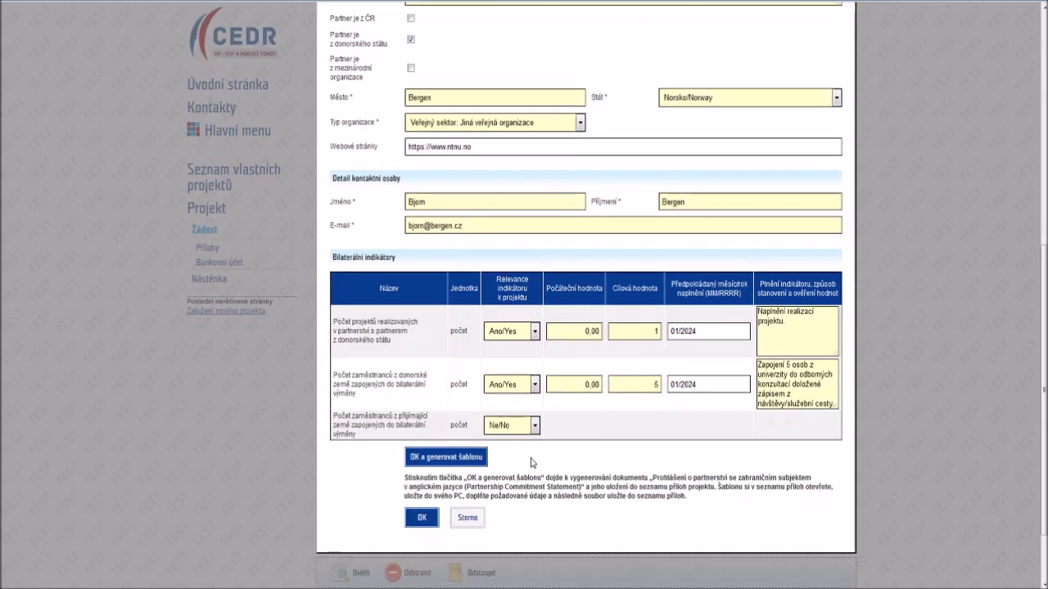
click(465, 463)
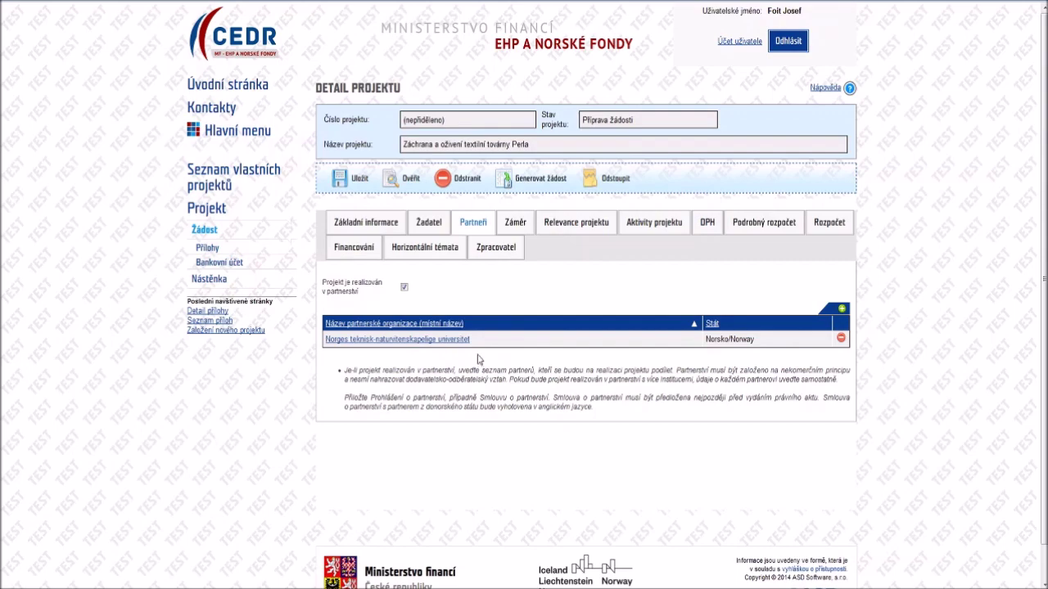
click(338, 186)
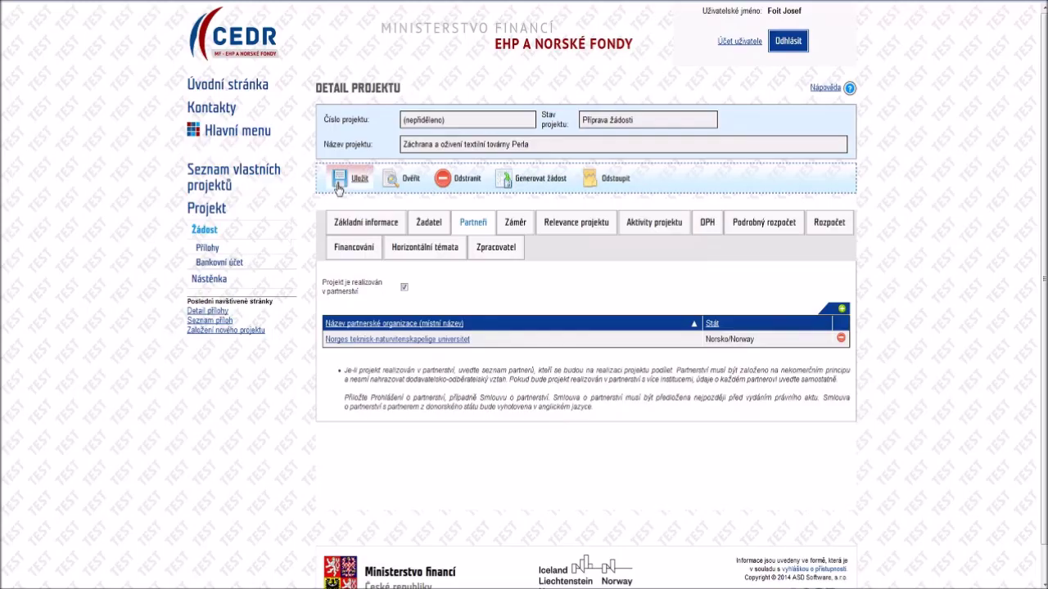
- Open the generated Partnership Commitment Statement attachment in Microsoft Word, read through it to the signature section, and close it
click(219, 248)
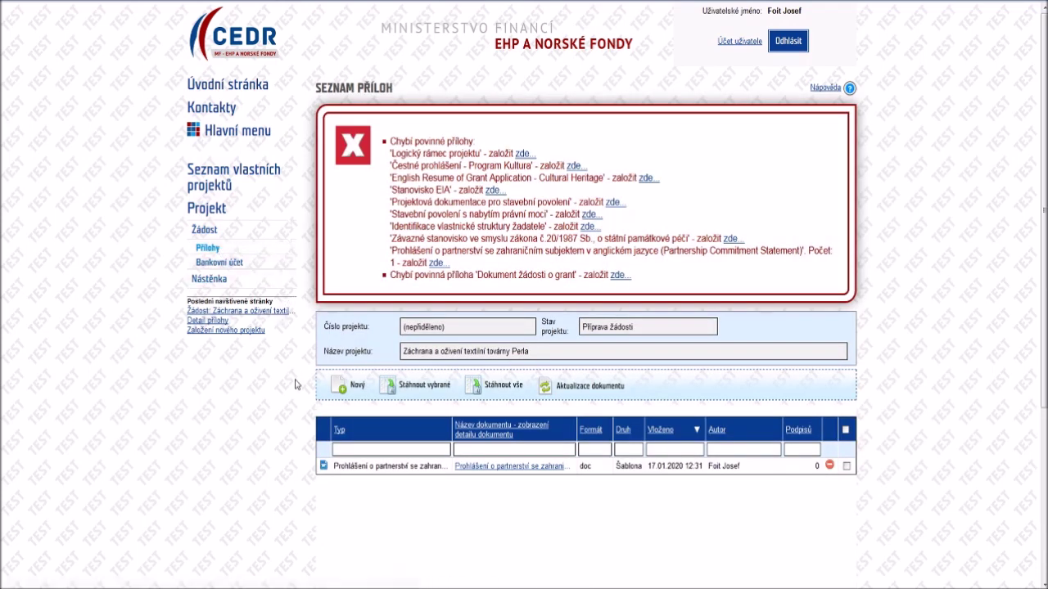
click(485, 472)
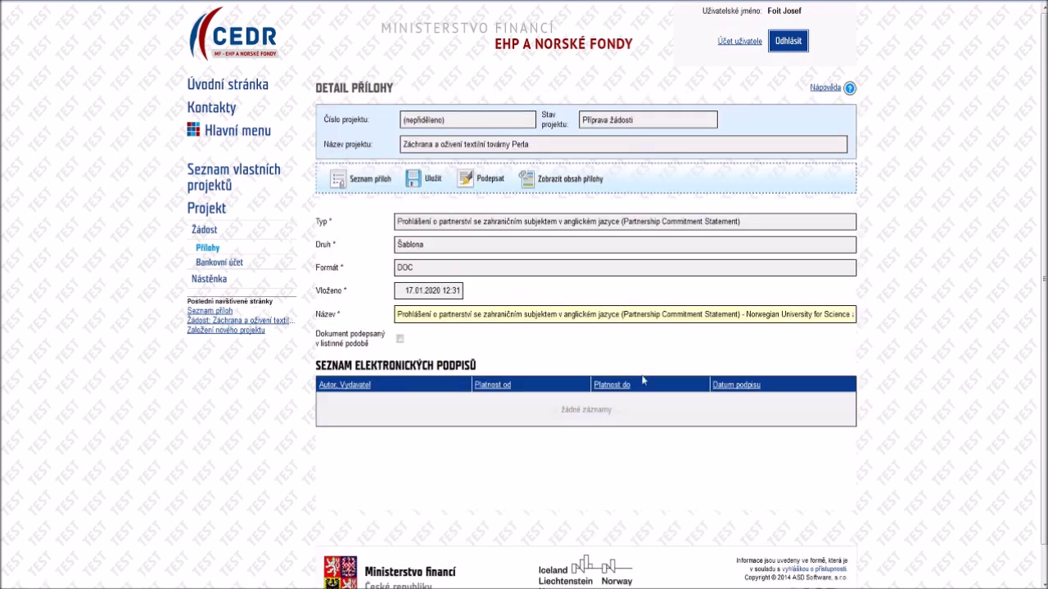
click(584, 190)
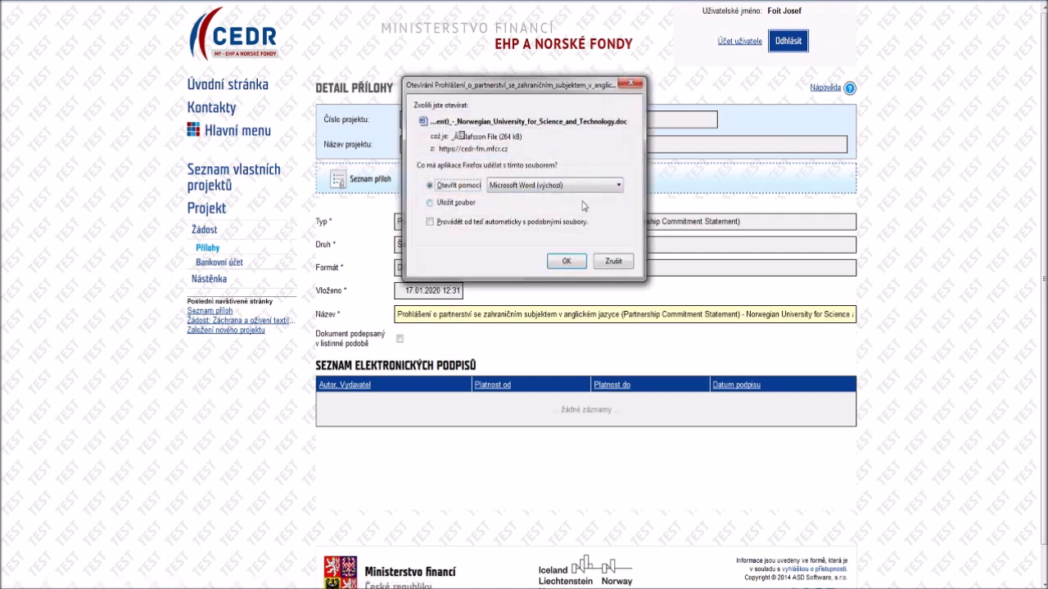
click(566, 261)
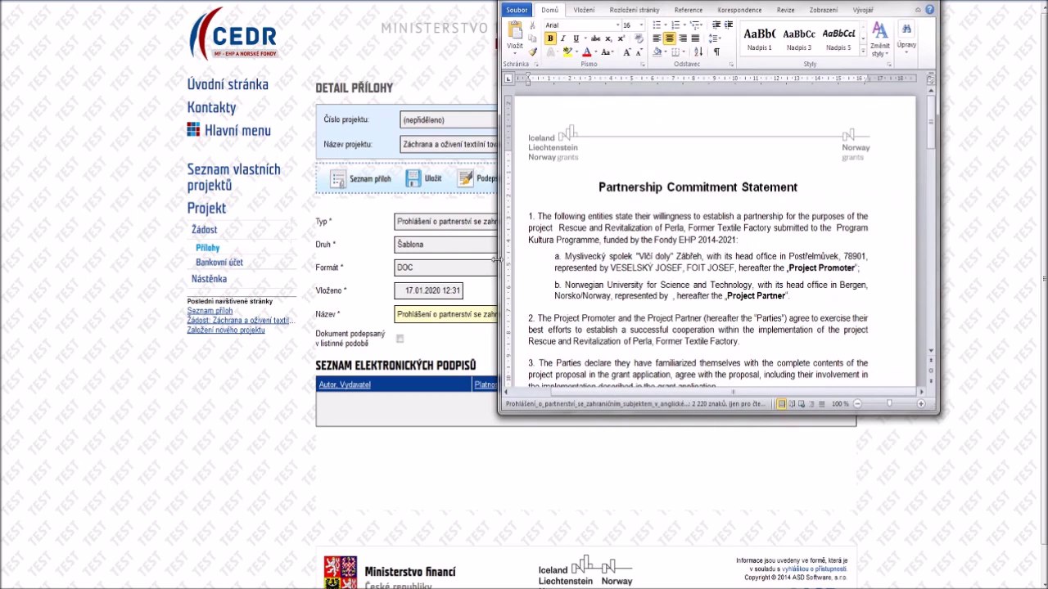
scroll(561, 258, down, 3)
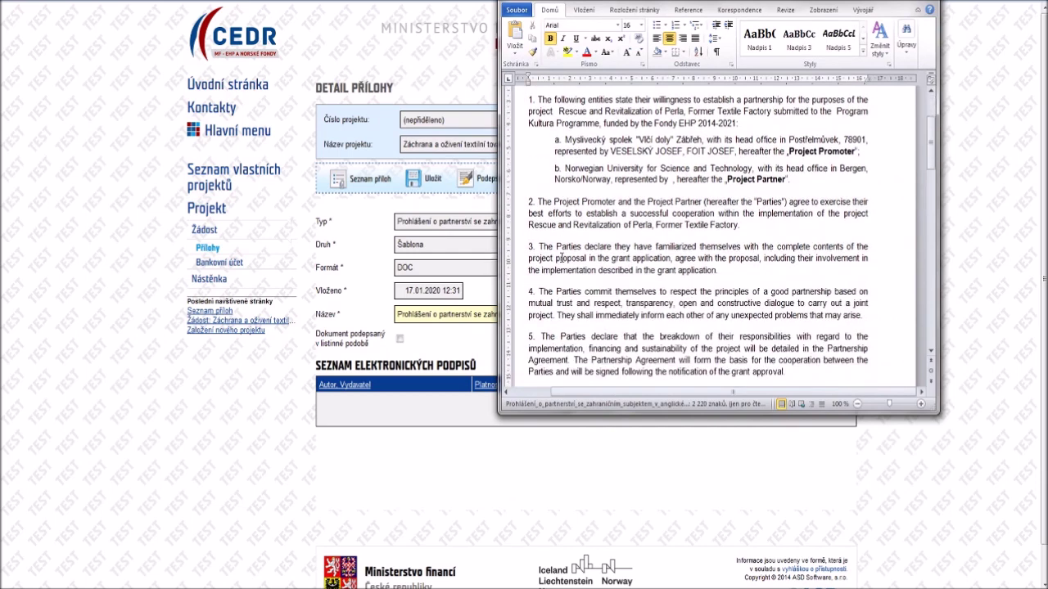
scroll(560, 257, down, 4)
scroll(560, 255, down, 8)
scroll(562, 260, down, 10)
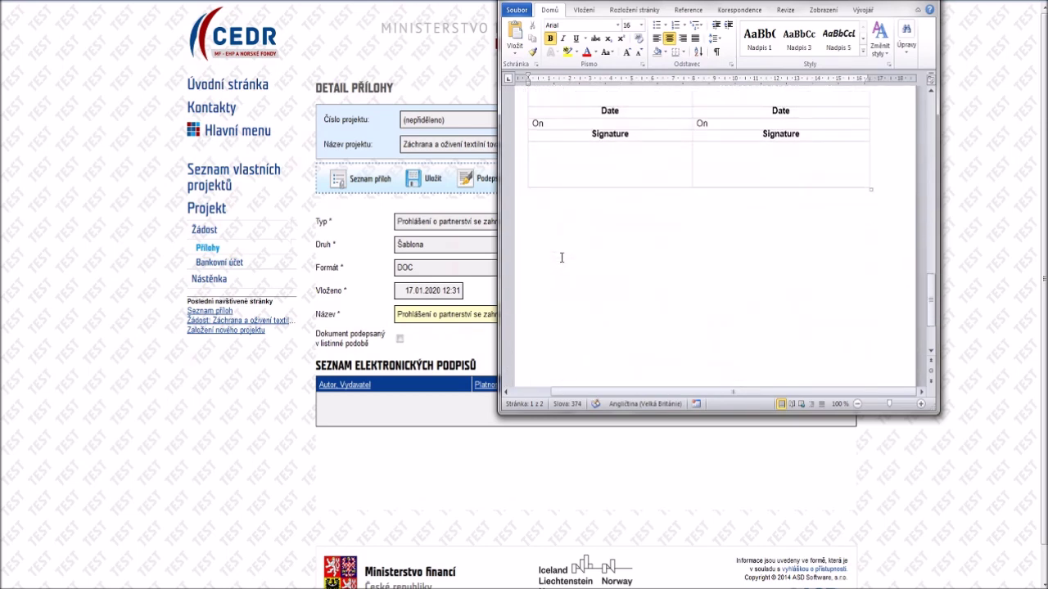
click(922, 3)
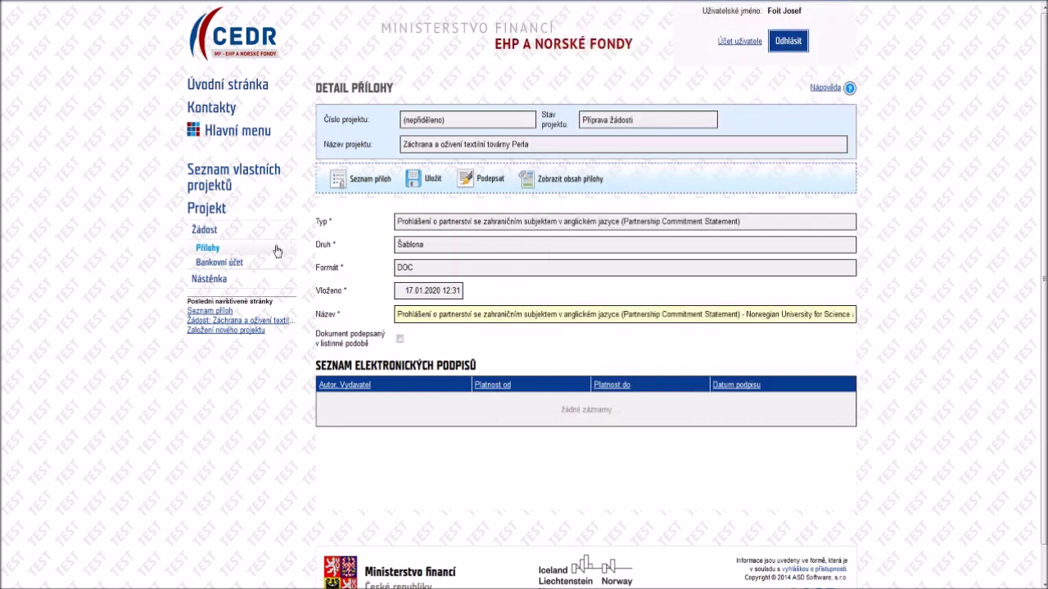
- Fill the project intent's initial state, justification, prerequisites, goal and expected benefit, and target group descriptions with the placeholder "..."
click(215, 234)
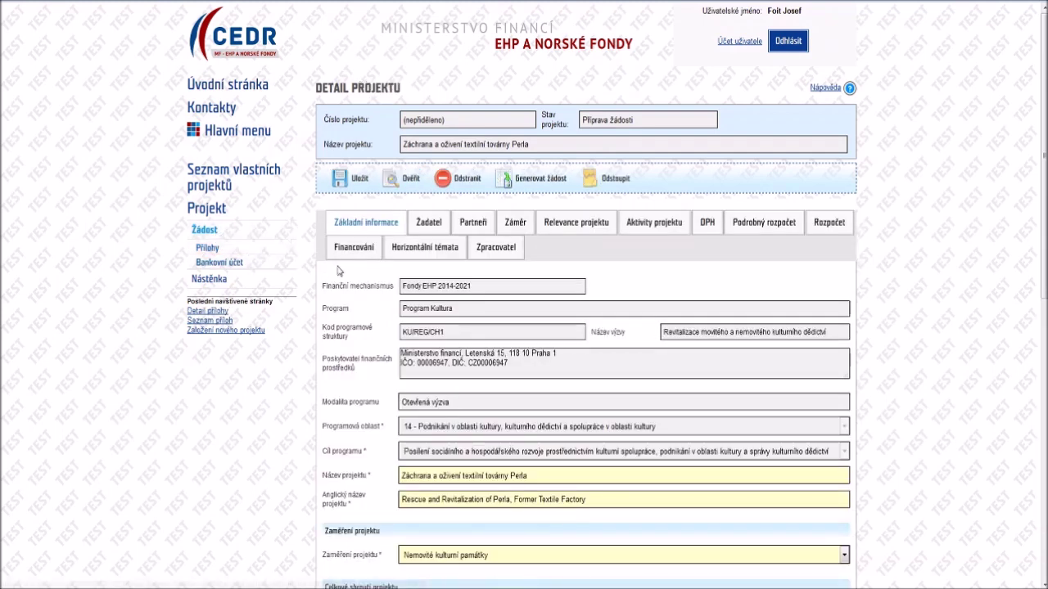
click(525, 230)
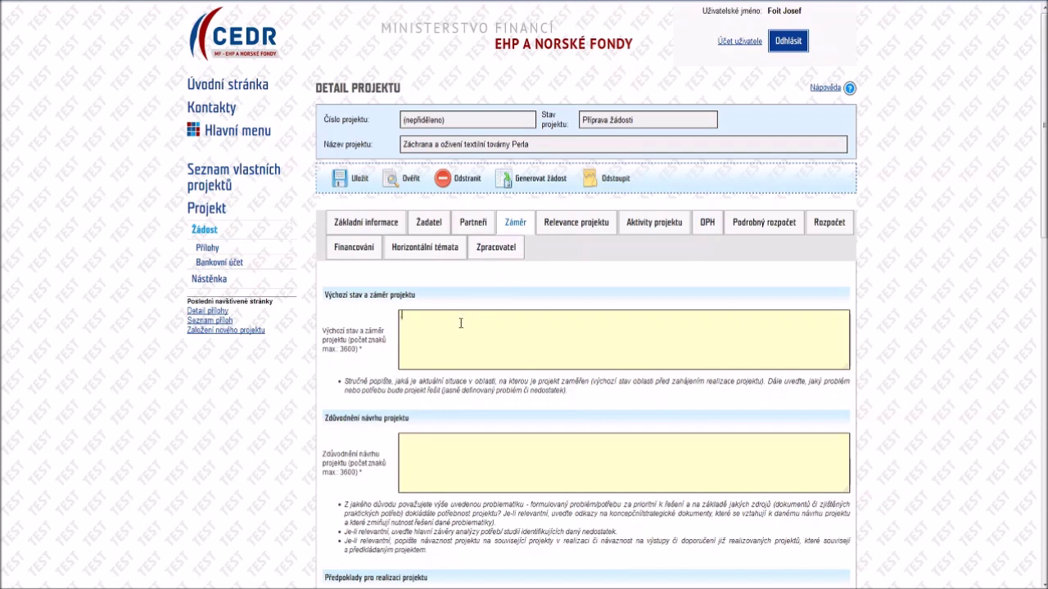
scroll(455, 345, down, 3)
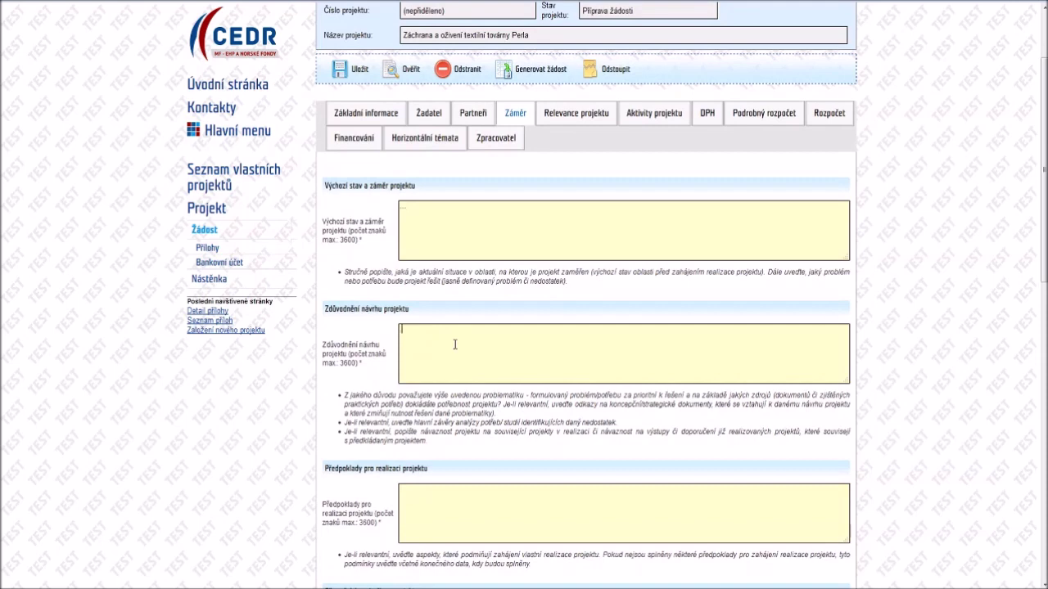
scroll(455, 344, down, 2)
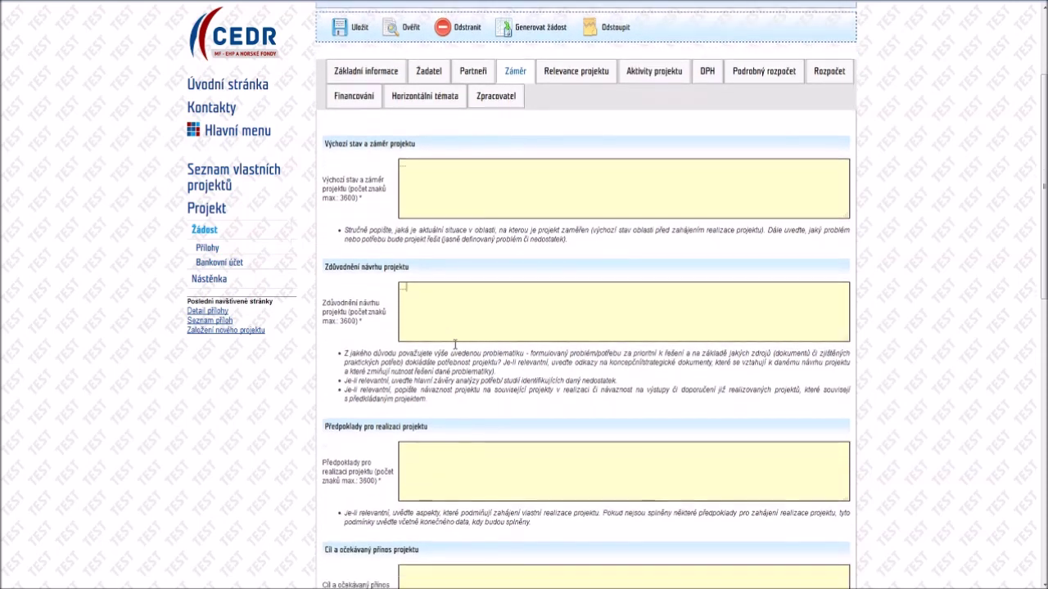
scroll(455, 345, down, 2)
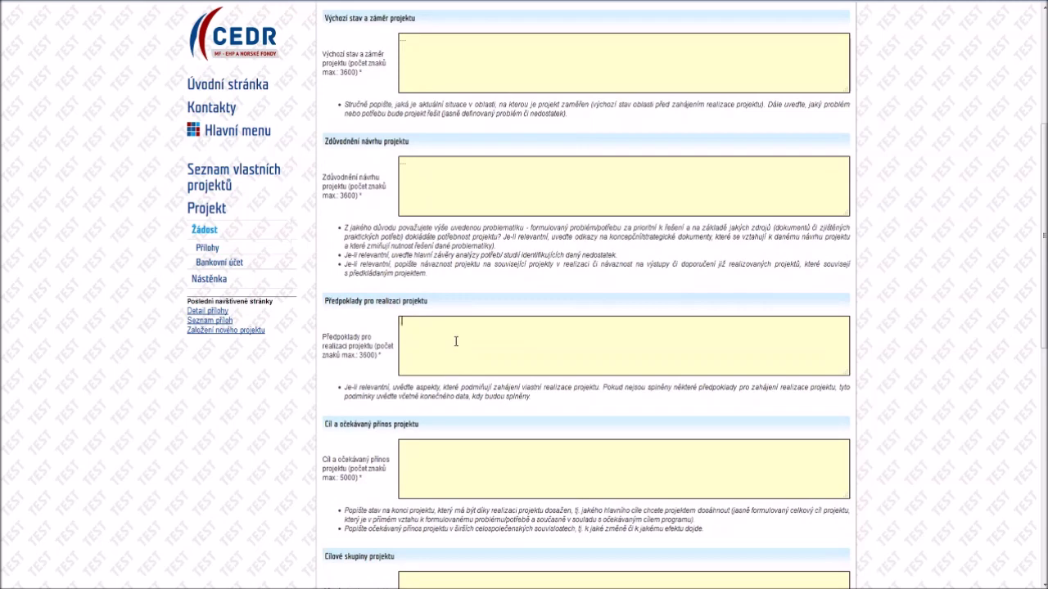
scroll(456, 342, down, 3)
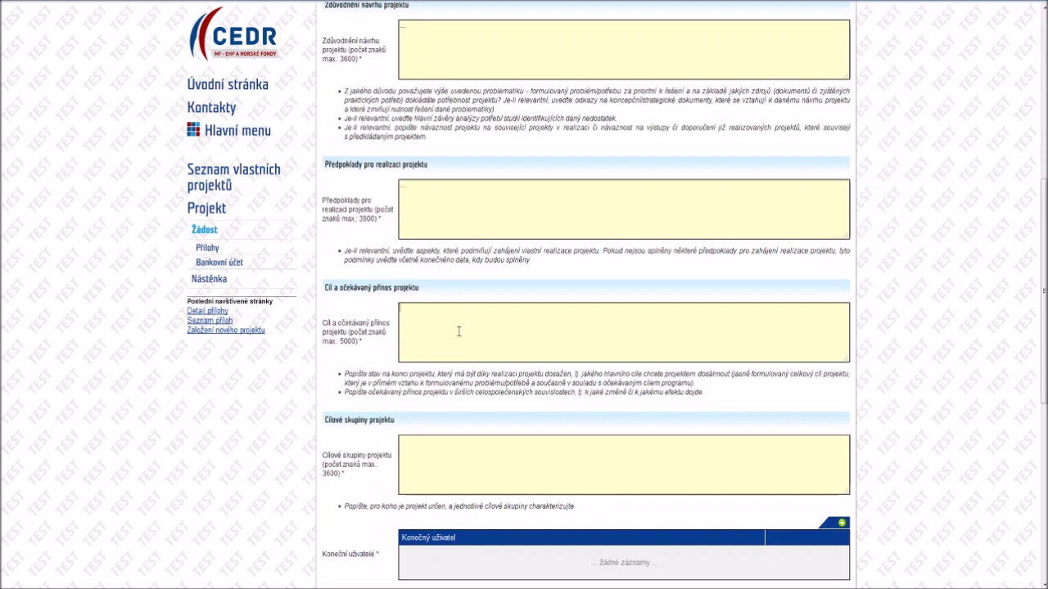
scroll(458, 331, down, 3)
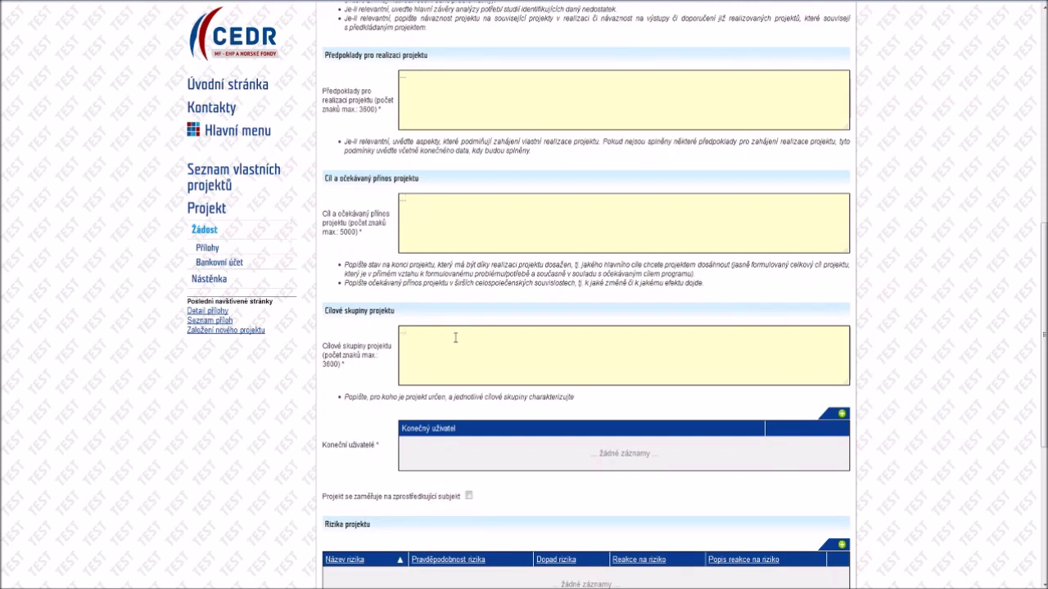
scroll(455, 338, down, 3)
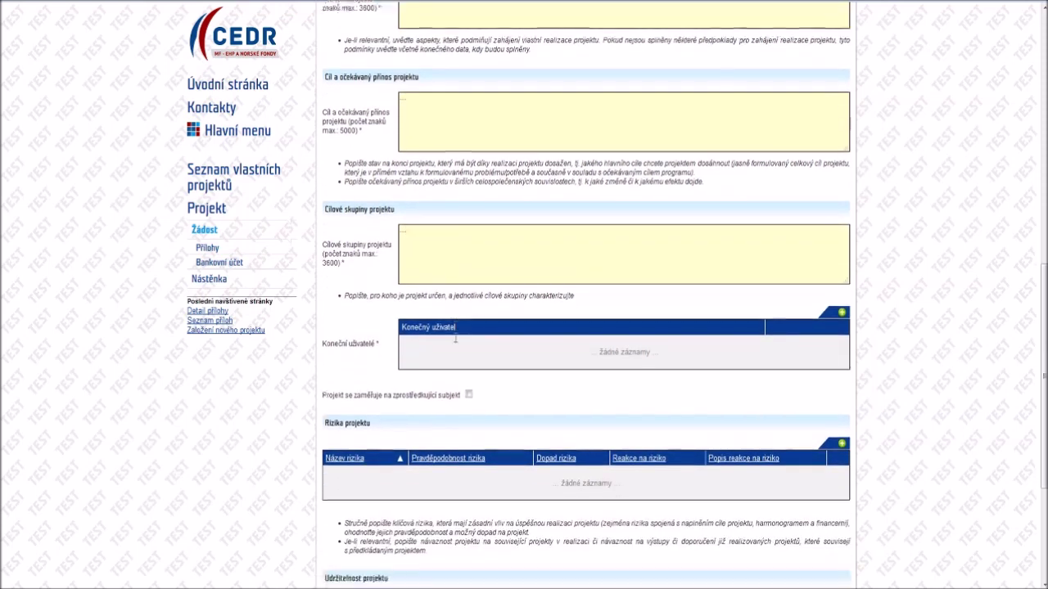
scroll(455, 338, down, 1)
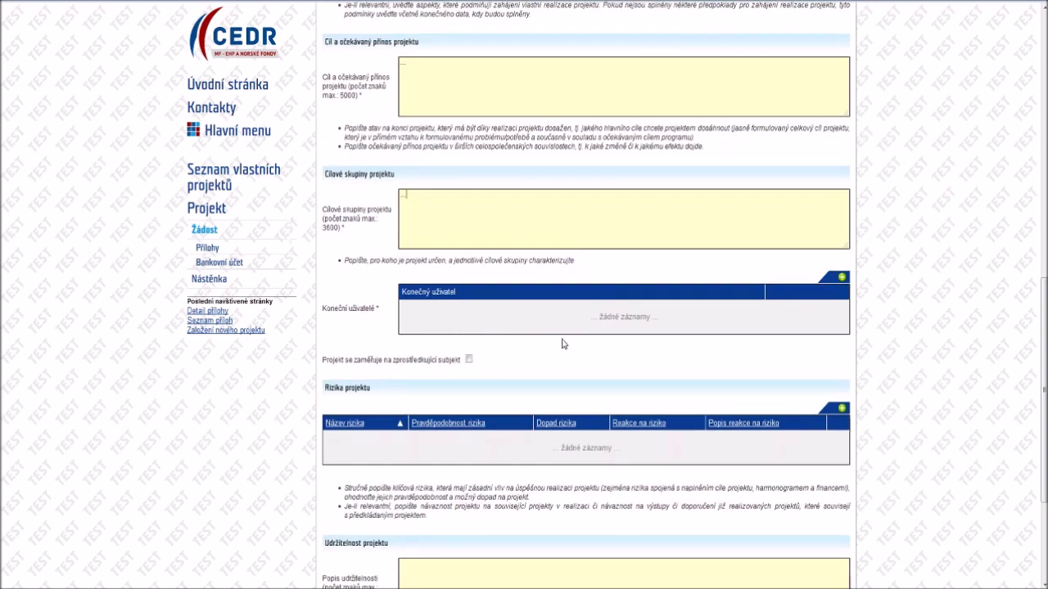
- Add Studenti (jakýkoli věk) as a final user of the project
click(841, 281)
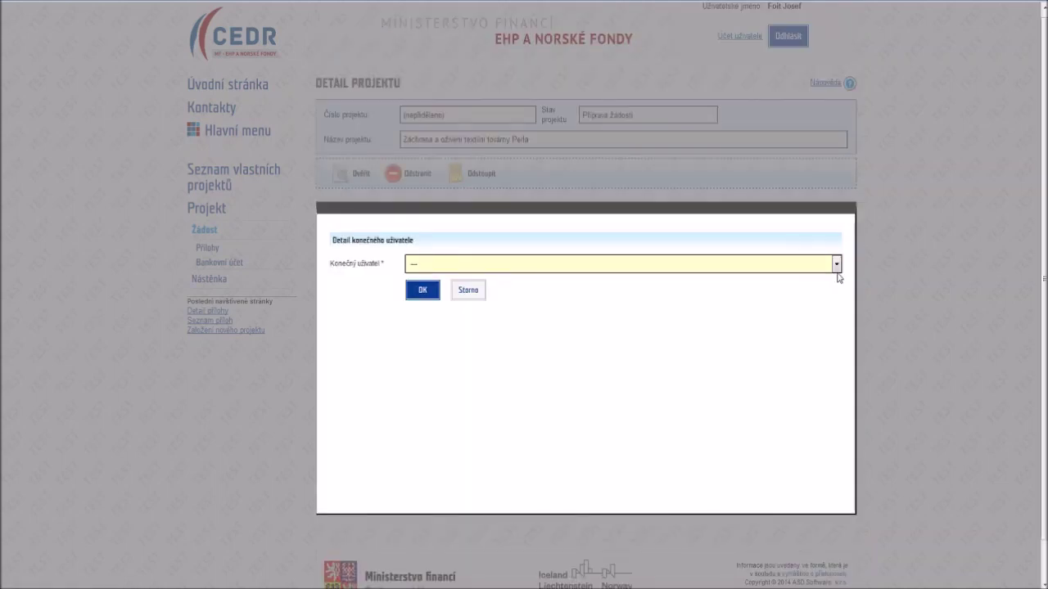
click(836, 269)
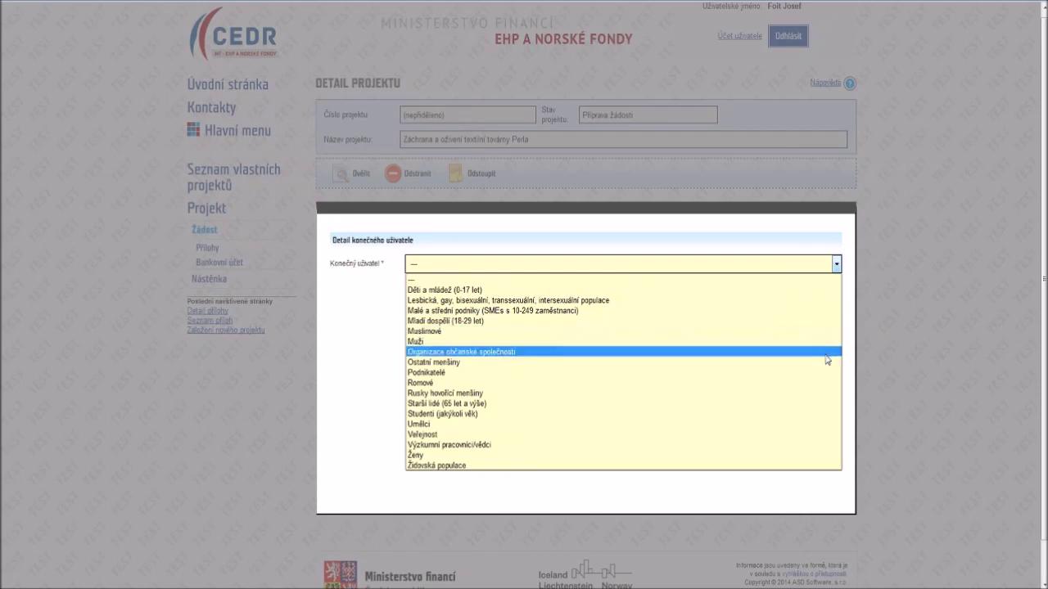
click(831, 415)
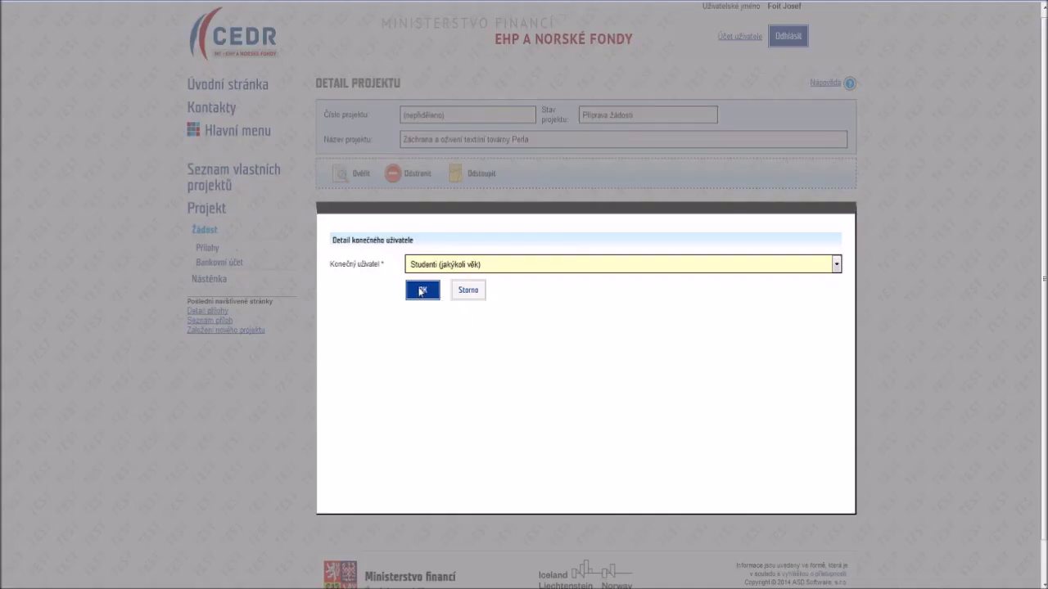
click(422, 290)
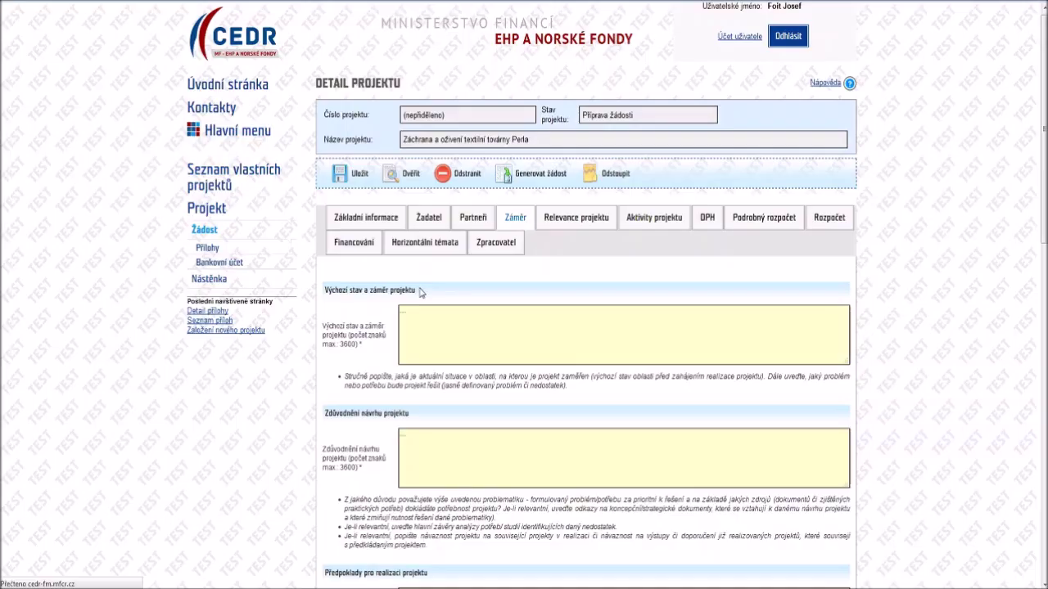
- Add Umělci as another final user of the project
scroll(436, 397, down, 7)
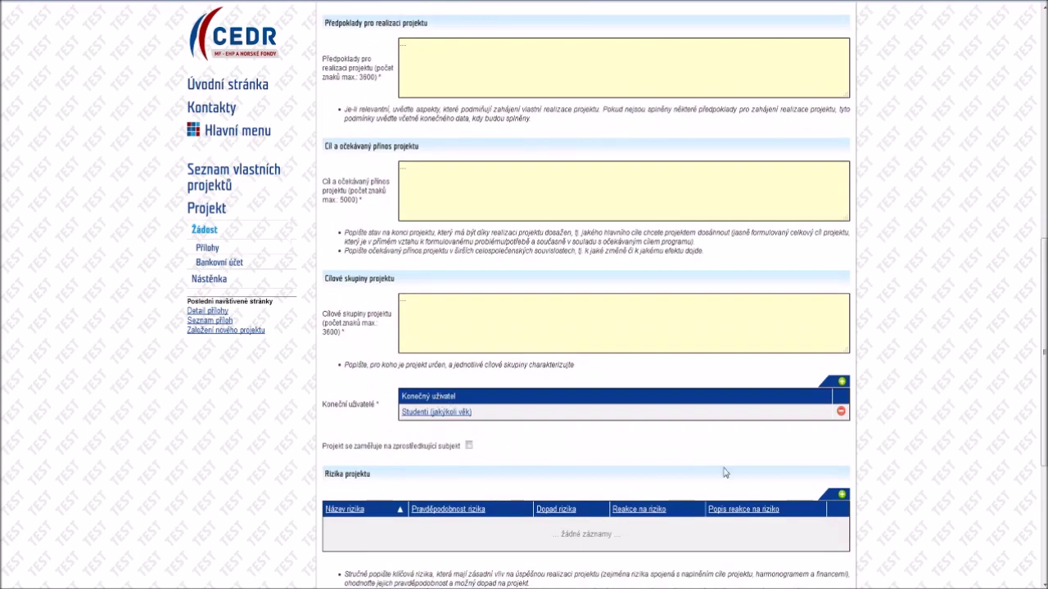
click(843, 383)
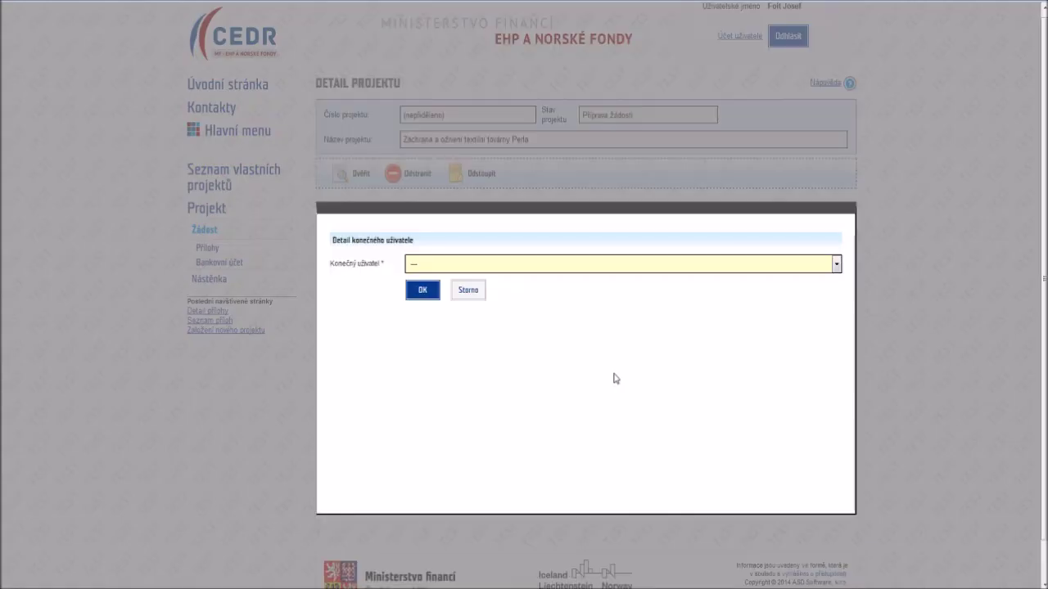
click(486, 265)
click(424, 294)
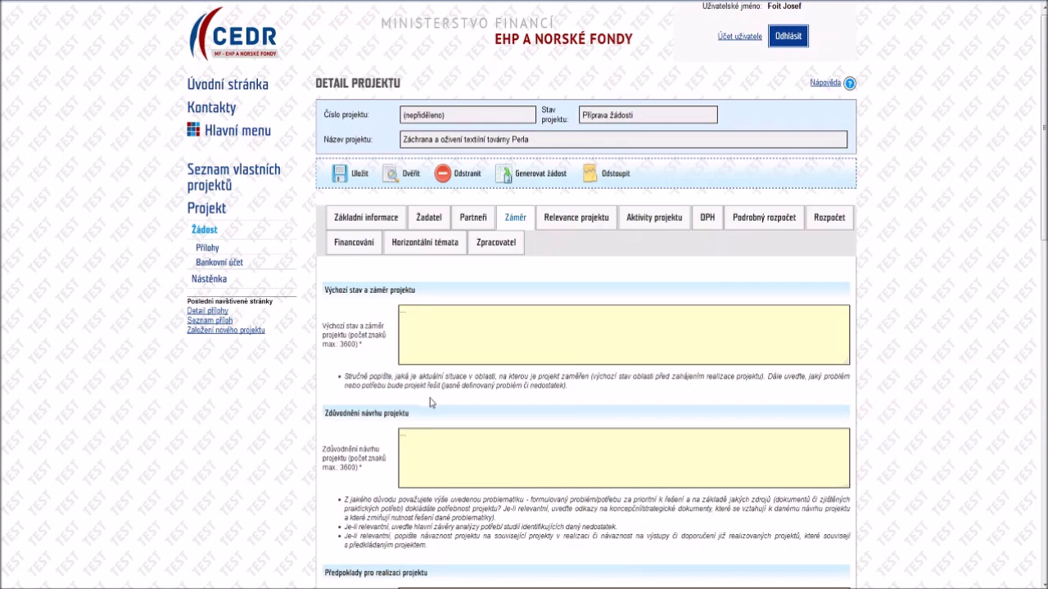
- Mark the project as targeting an intermediary entity
scroll(430, 398, down, 2)
scroll(430, 399, down, 5)
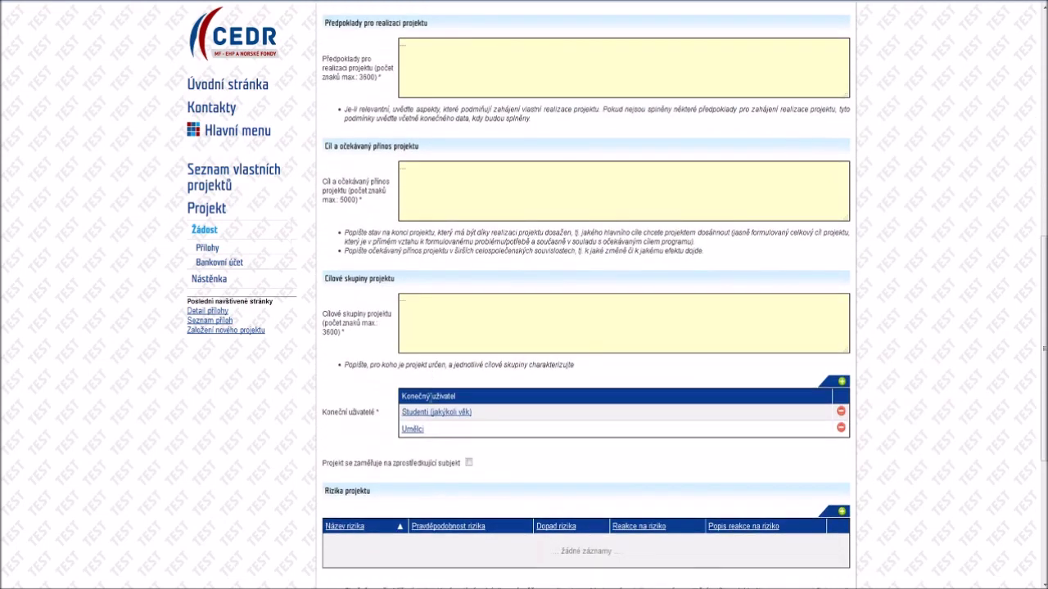
scroll(431, 403, down, 1)
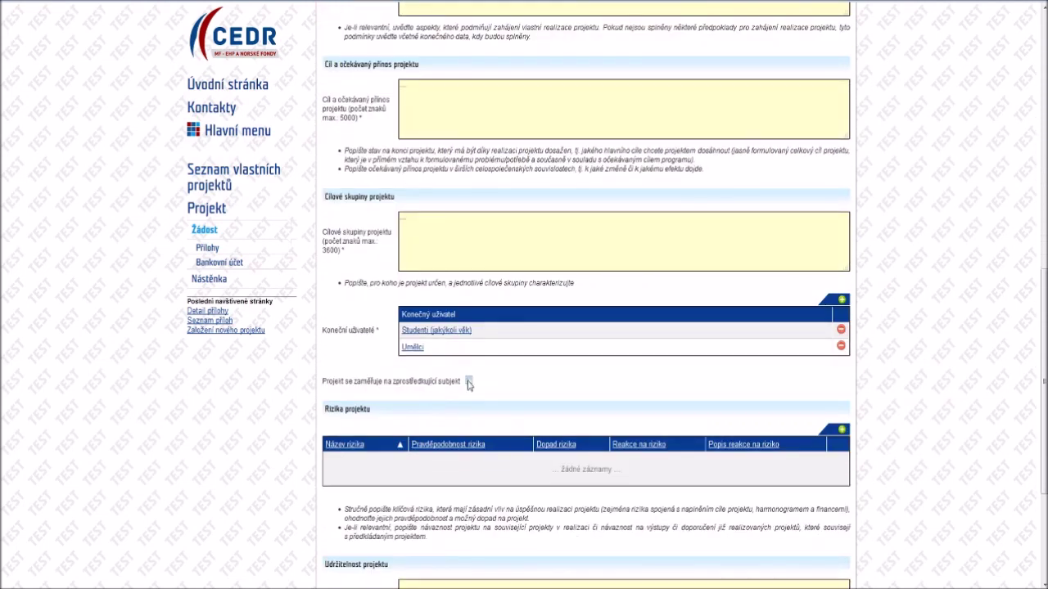
click(469, 381)
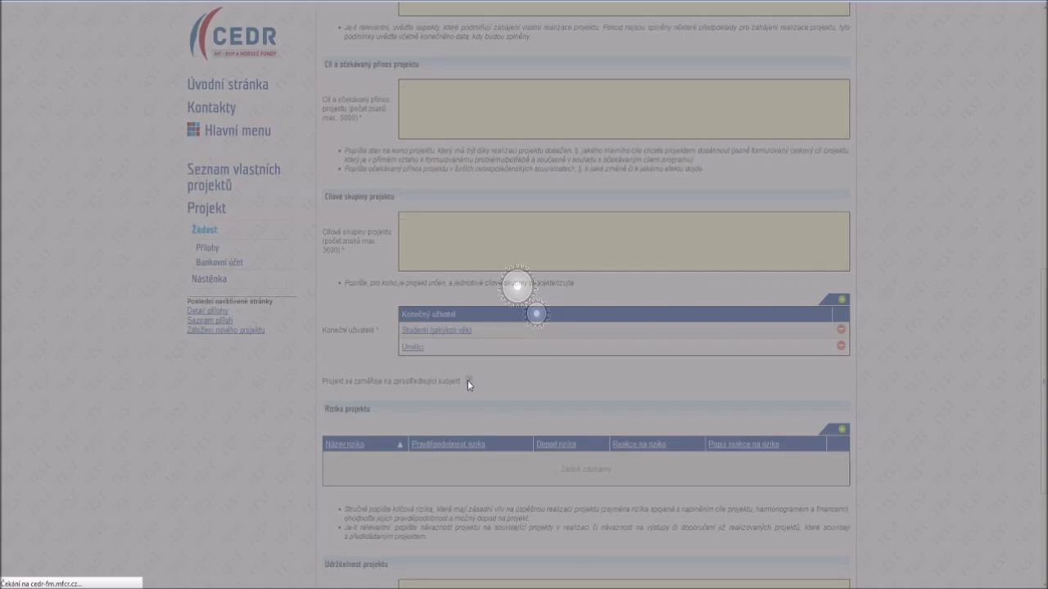
scroll(468, 381, down, 2)
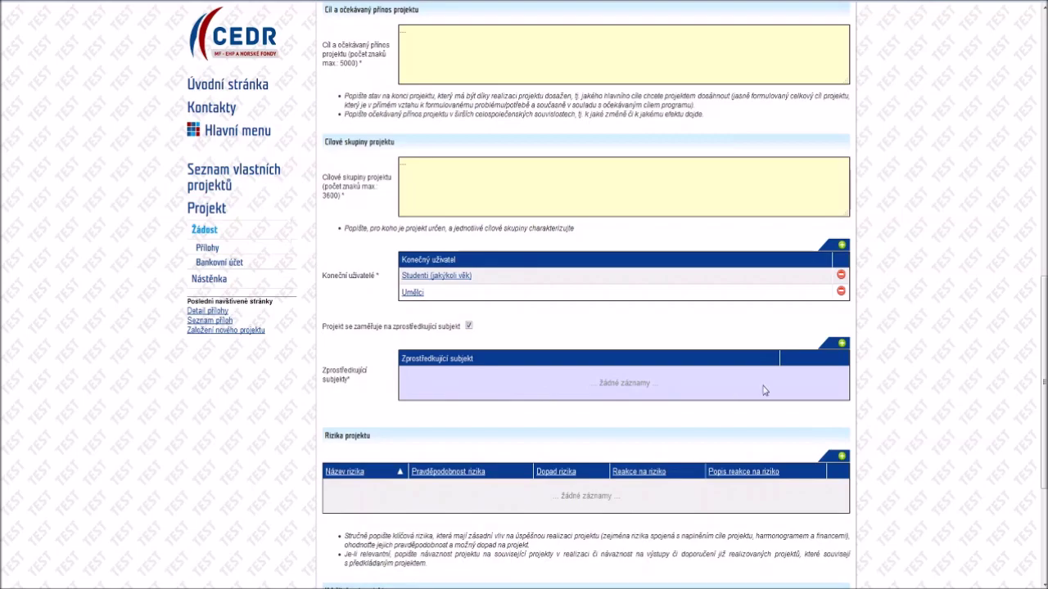
- Add Organizace občanské společnosti as an intermediary entity with Studenti (jakýkoli věk) as its related final user
click(842, 345)
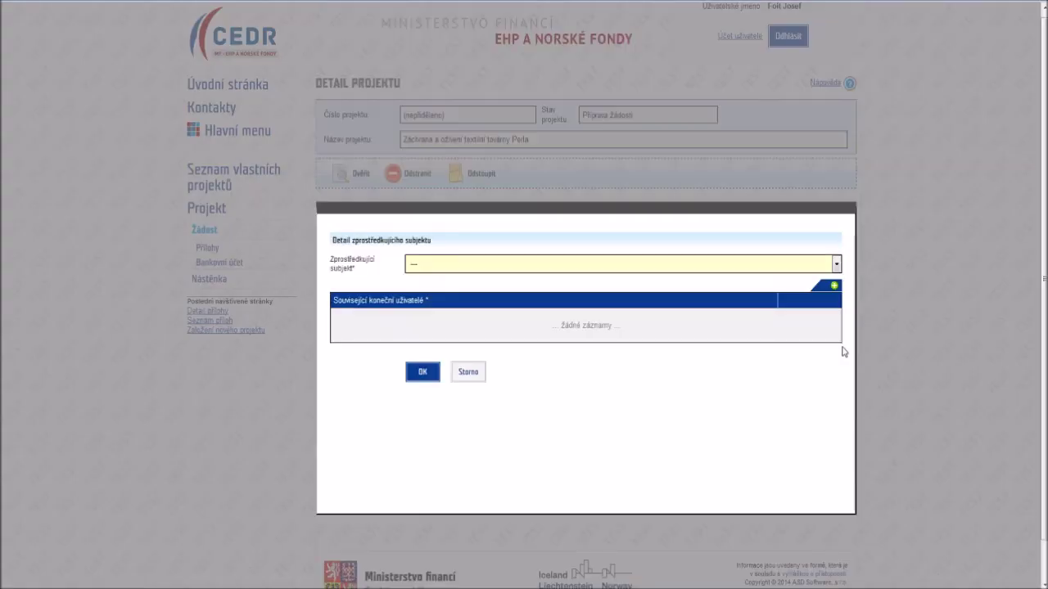
click(676, 263)
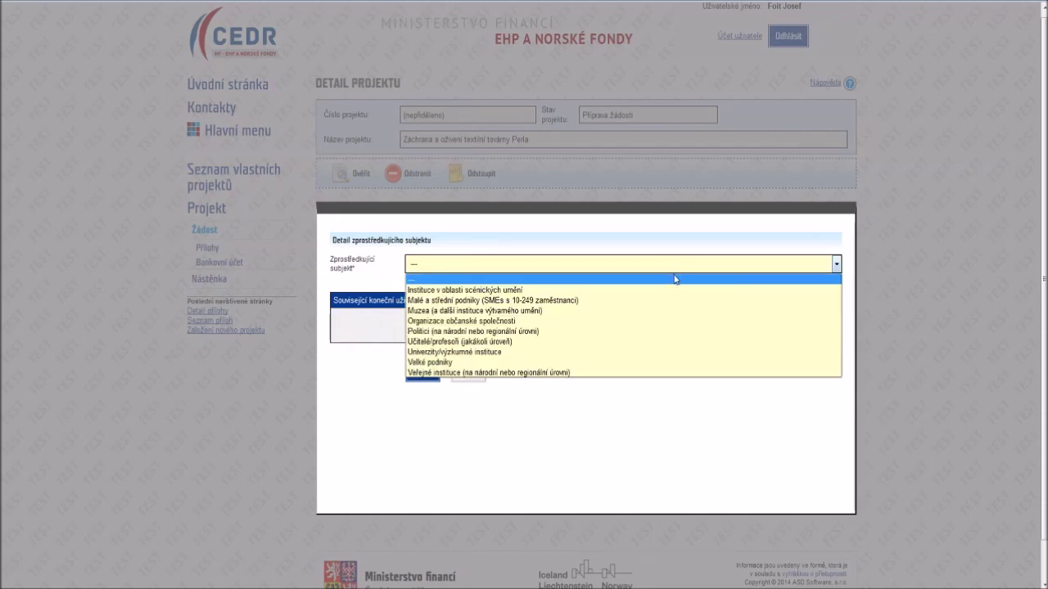
click(666, 322)
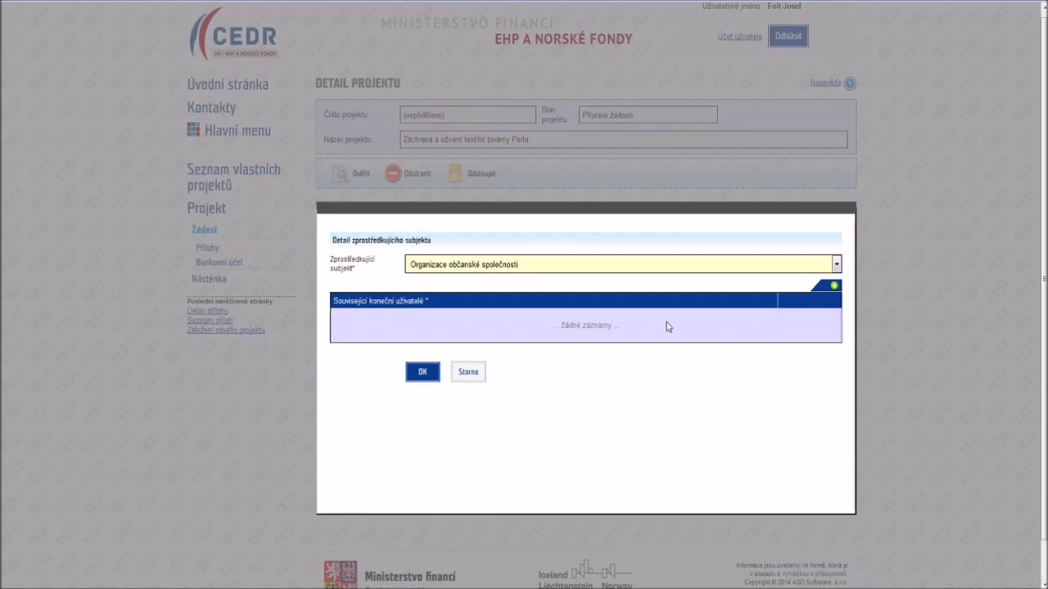
click(834, 286)
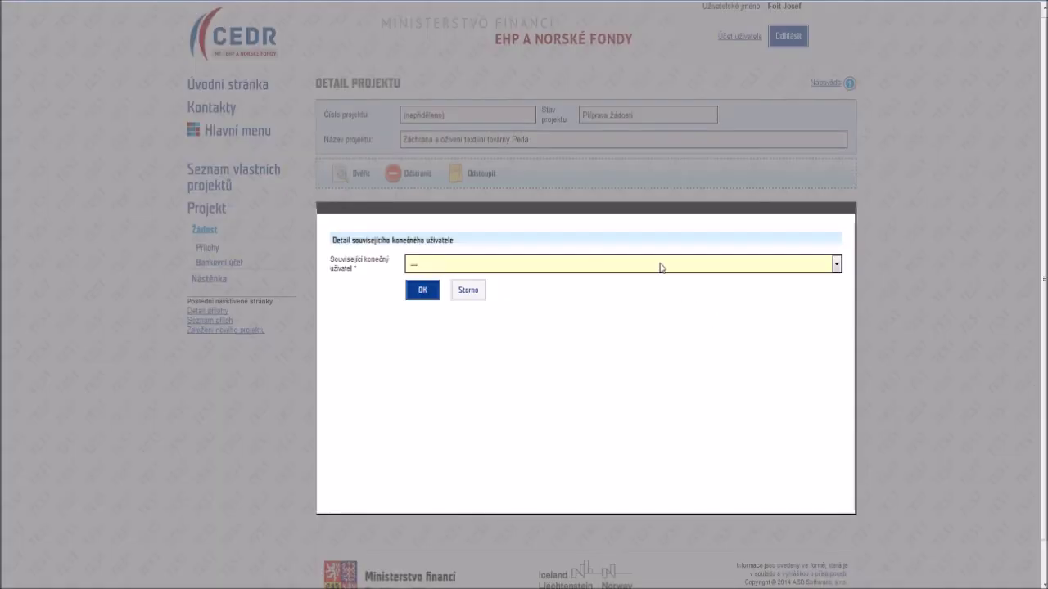
click(661, 265)
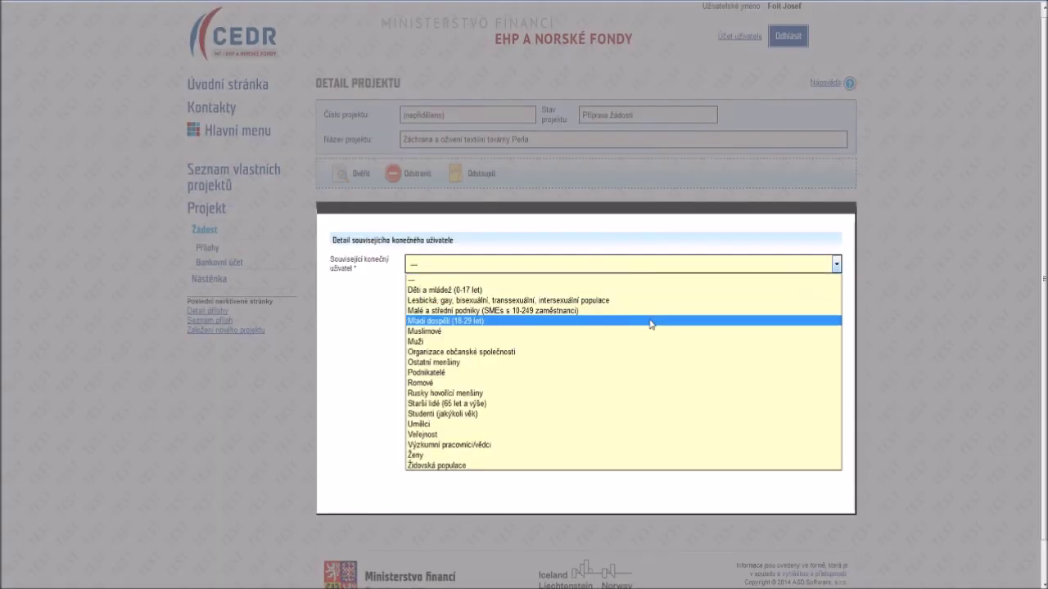
click(638, 421)
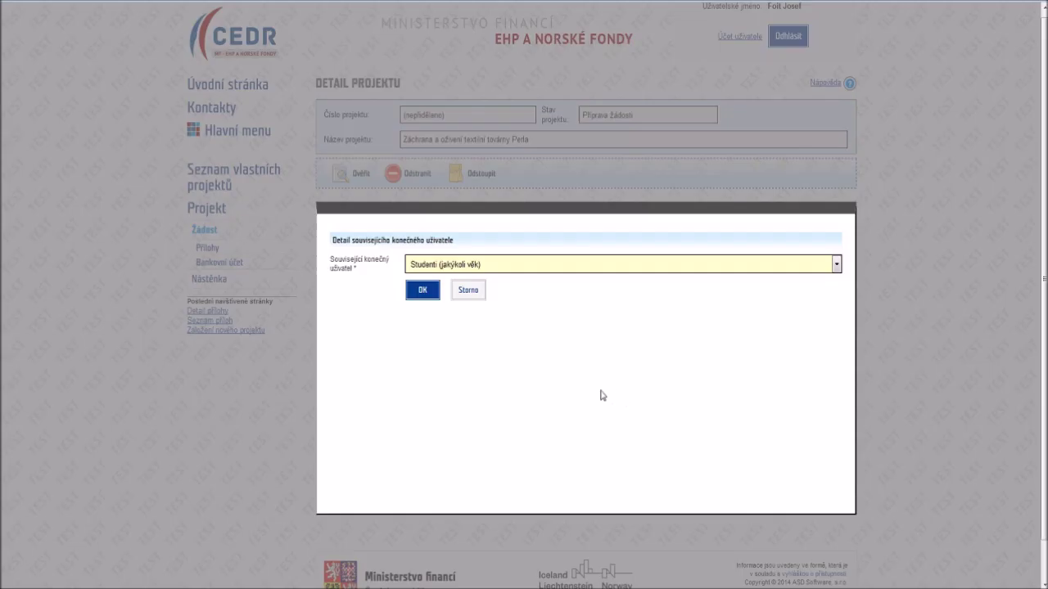
click(428, 295)
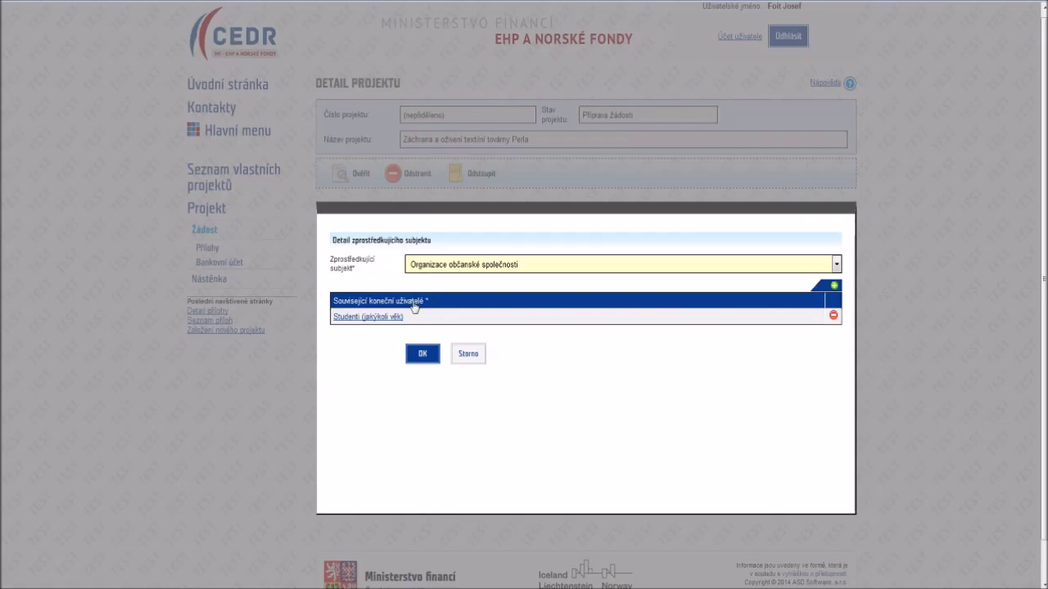
click(422, 354)
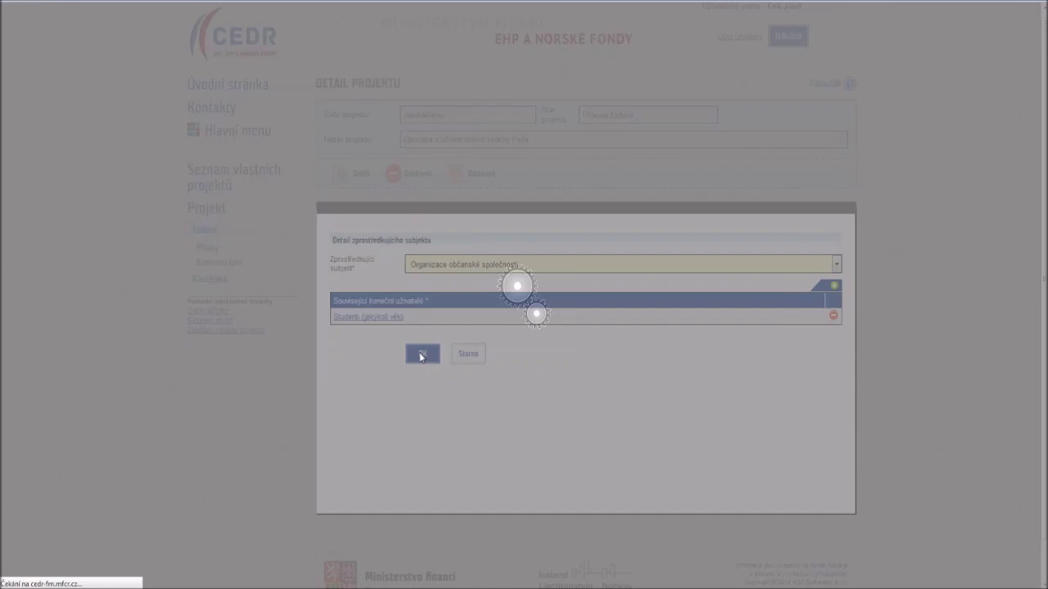
- Start a new project risk named "Riziko nedostatečné komunikace mezi partnery"
scroll(420, 354, down, 5)
scroll(420, 354, down, 4)
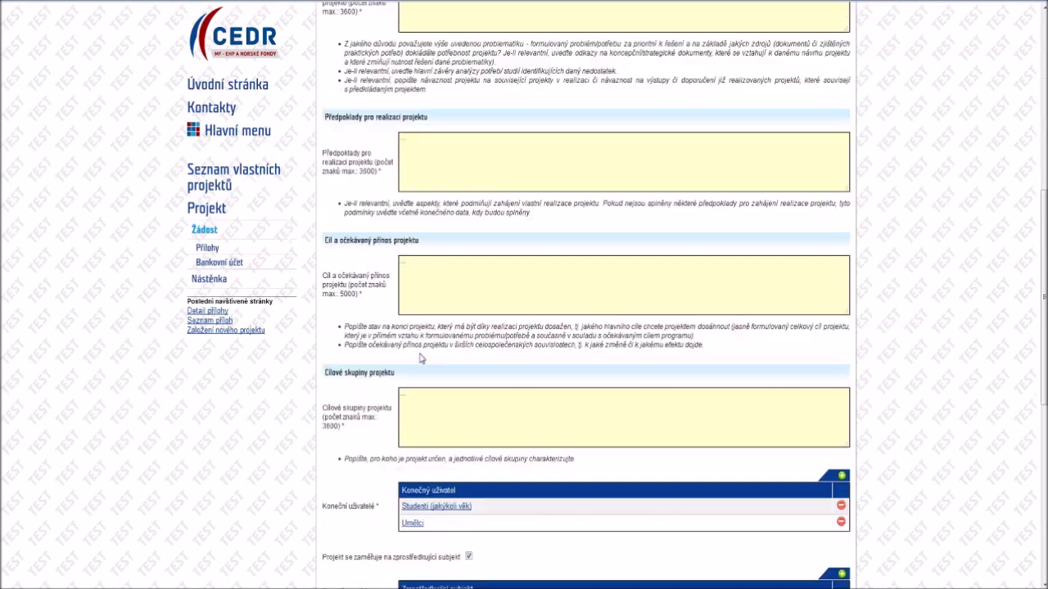
scroll(420, 354, down, 3)
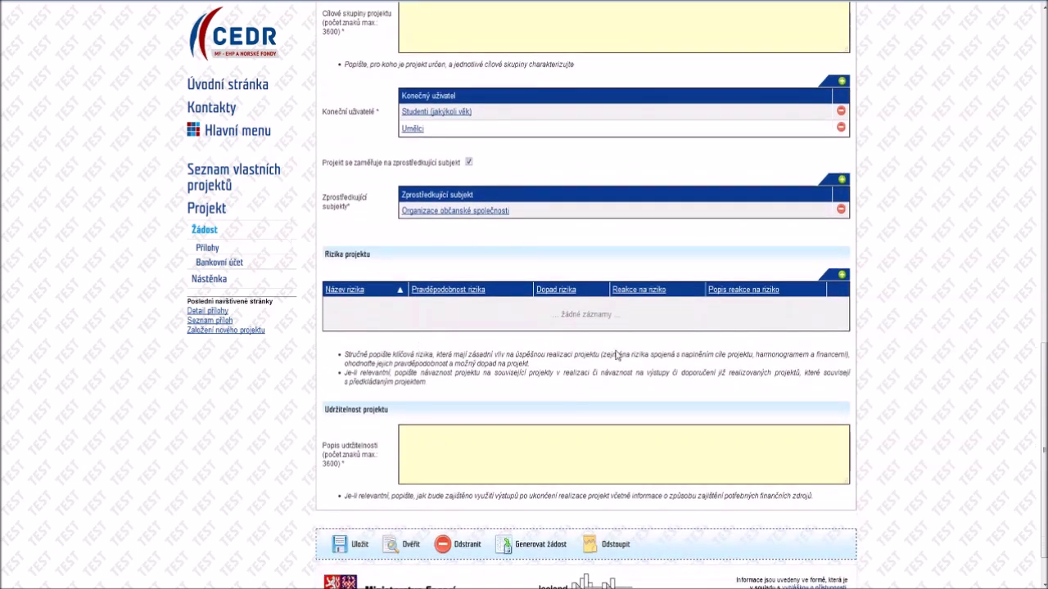
click(840, 276)
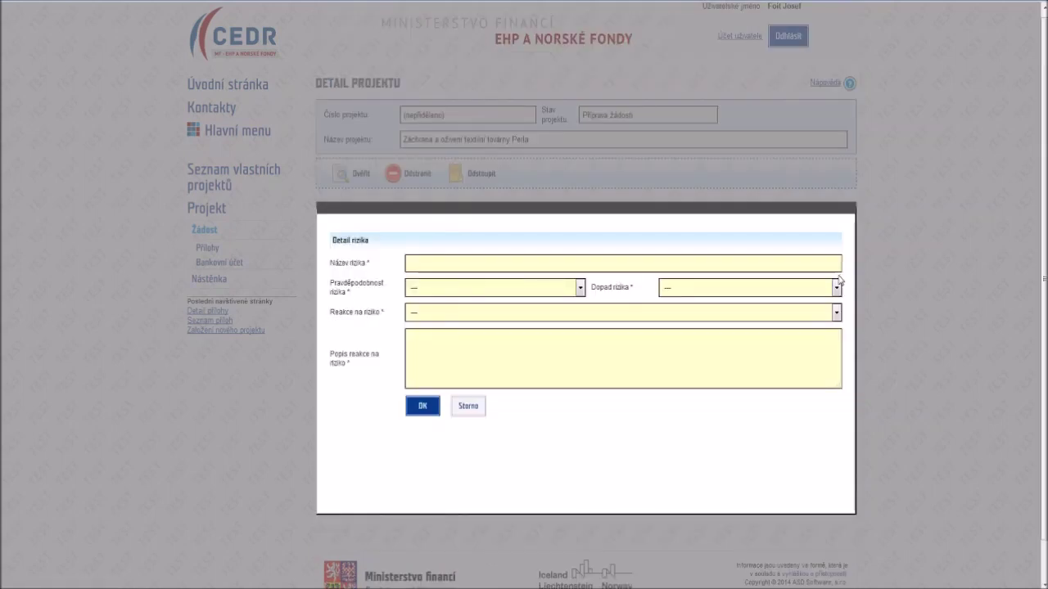
click(832, 269)
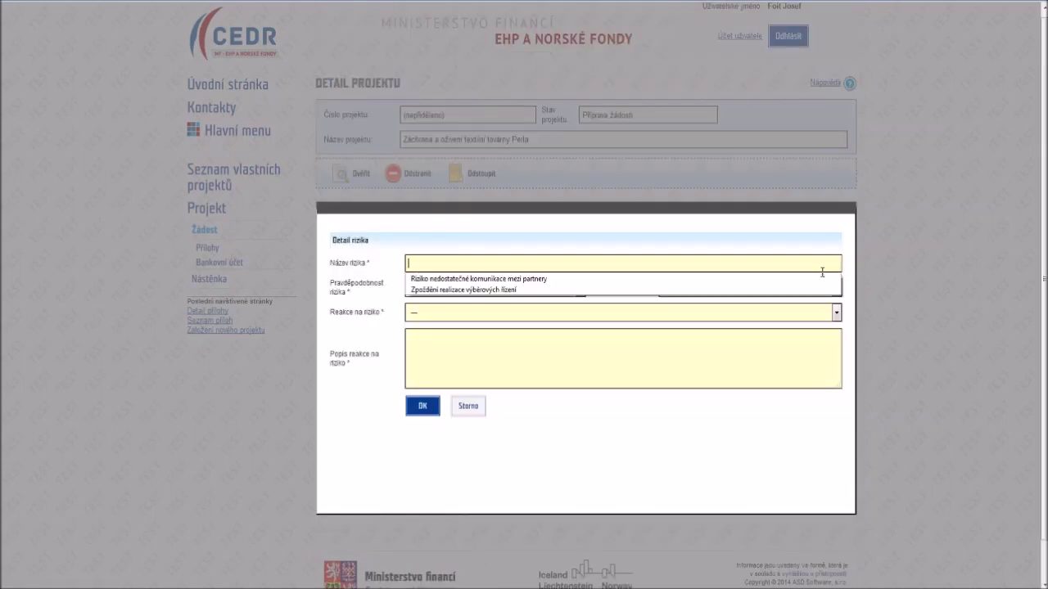
click(763, 284)
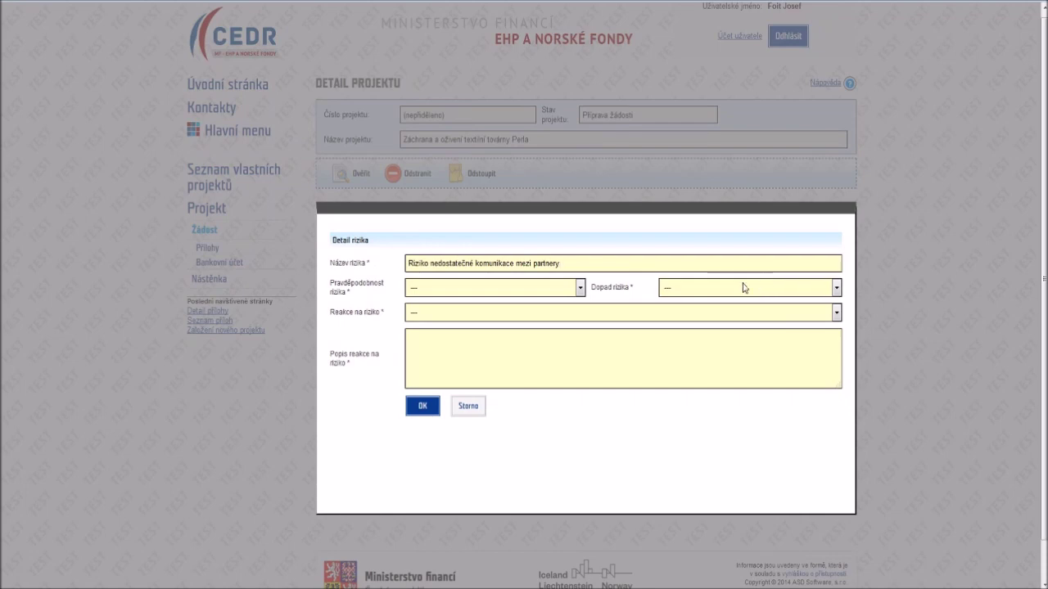
- Complete the risk with probability 2 - spíše nižší/2 - low, impact 2 - spíše menší/2 - low, response Zmírnění/Mitigate and a placeholder description of dots
click(580, 288)
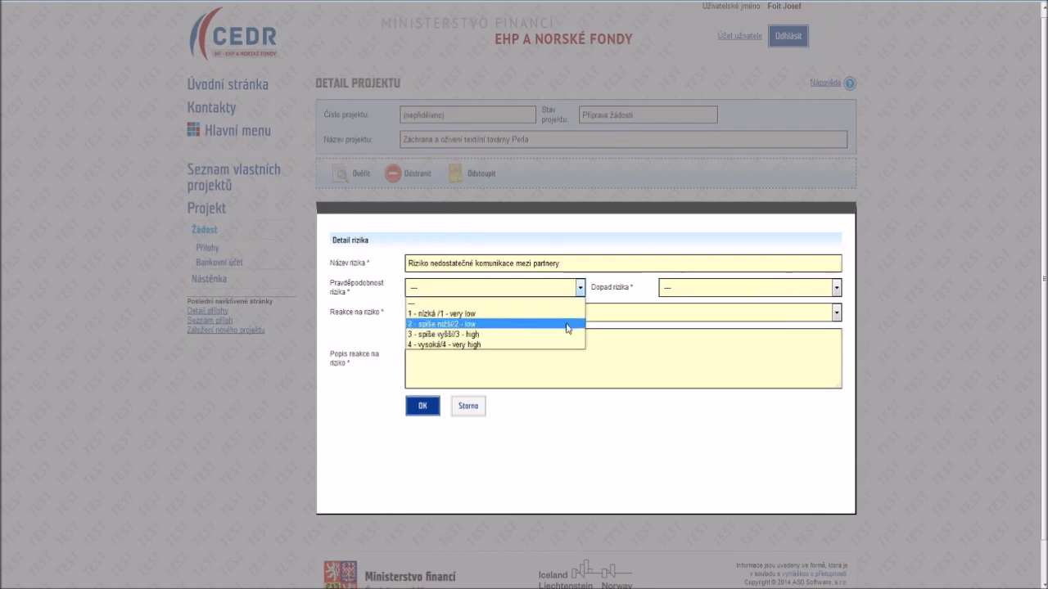
click(567, 324)
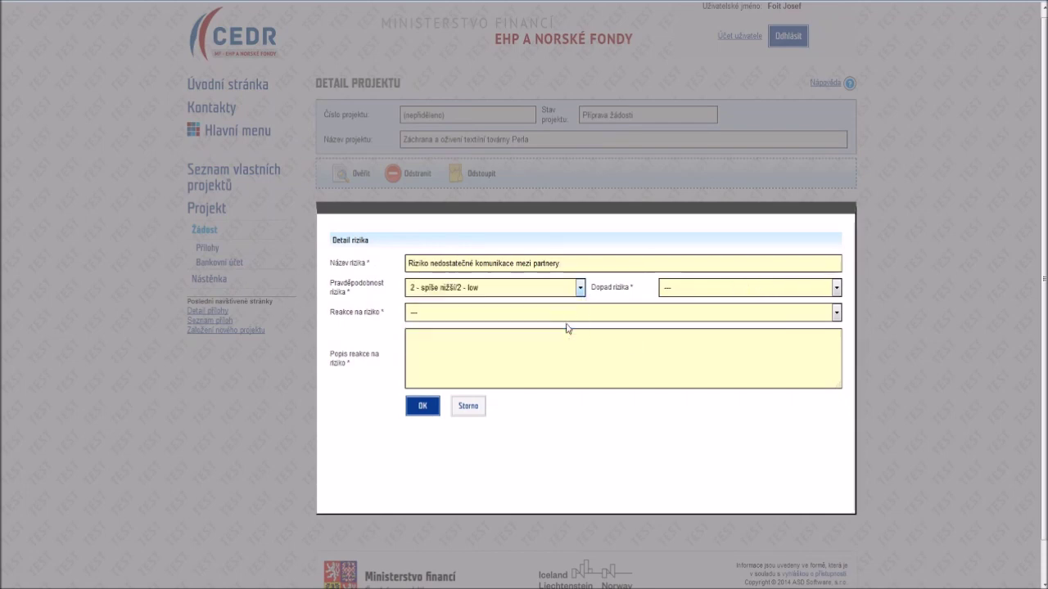
click(676, 289)
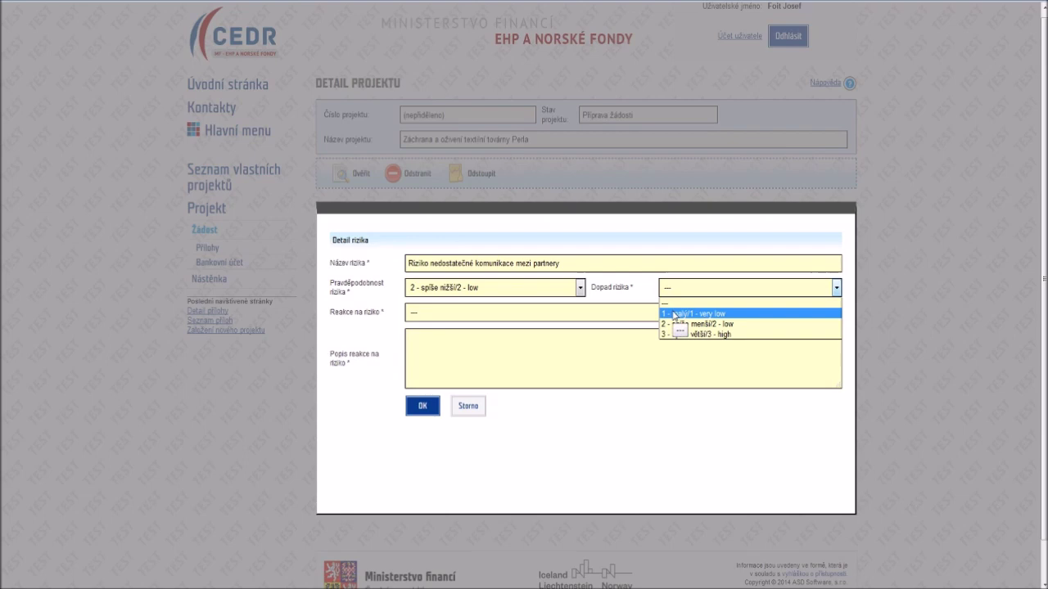
click(672, 325)
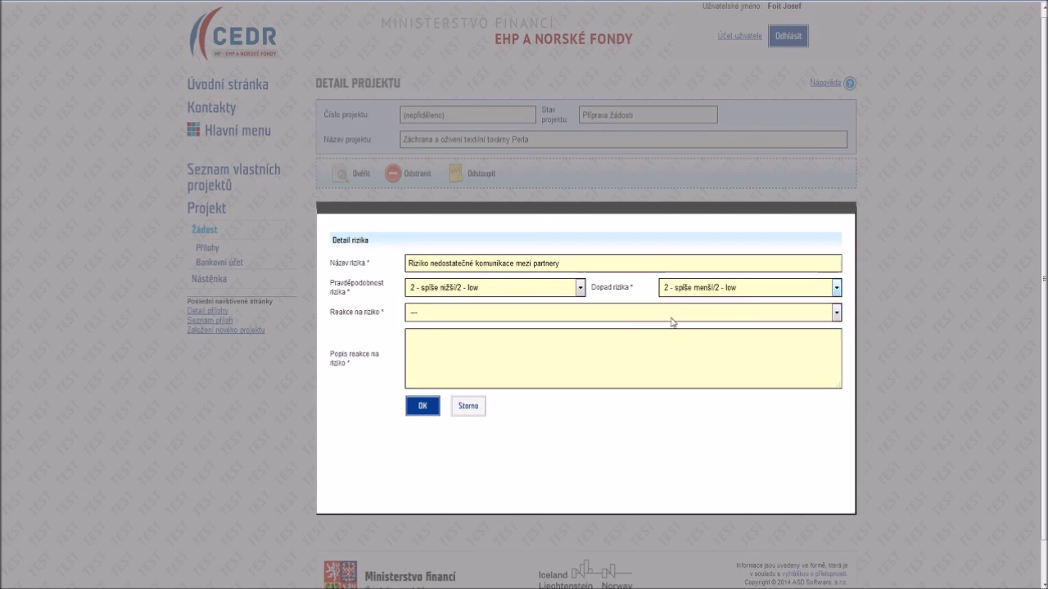
click(672, 319)
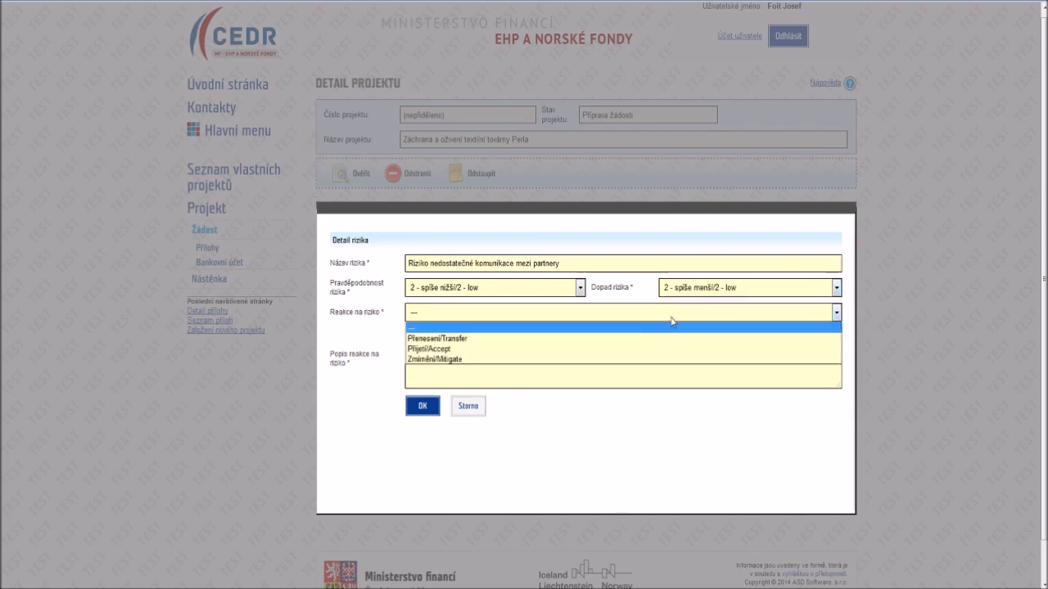
click(660, 358)
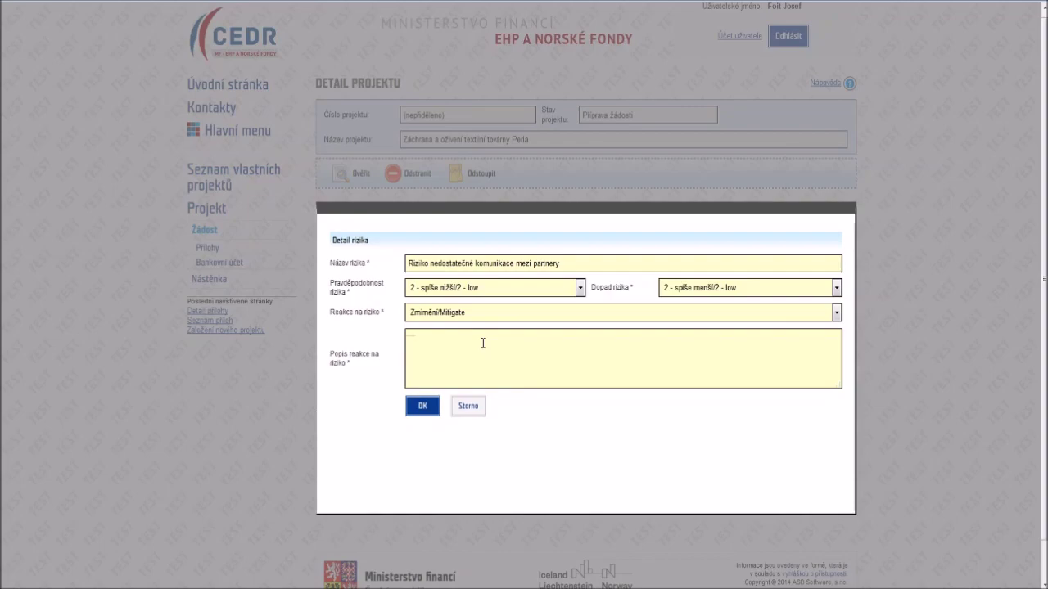
click(426, 408)
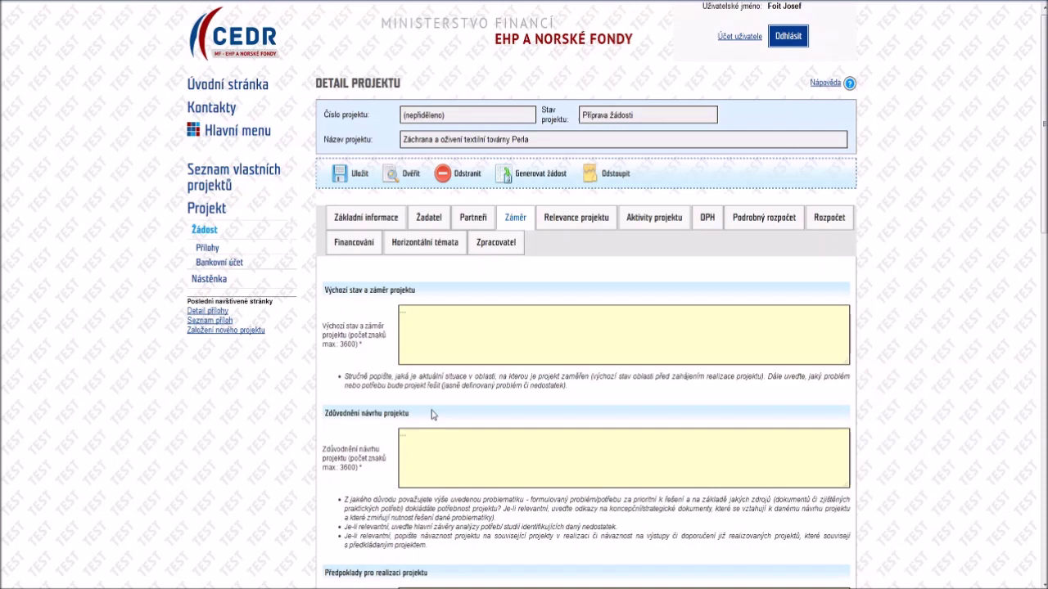
- Fill the project sustainability description with placeholder dots and save the project intent
scroll(433, 415, down, 6)
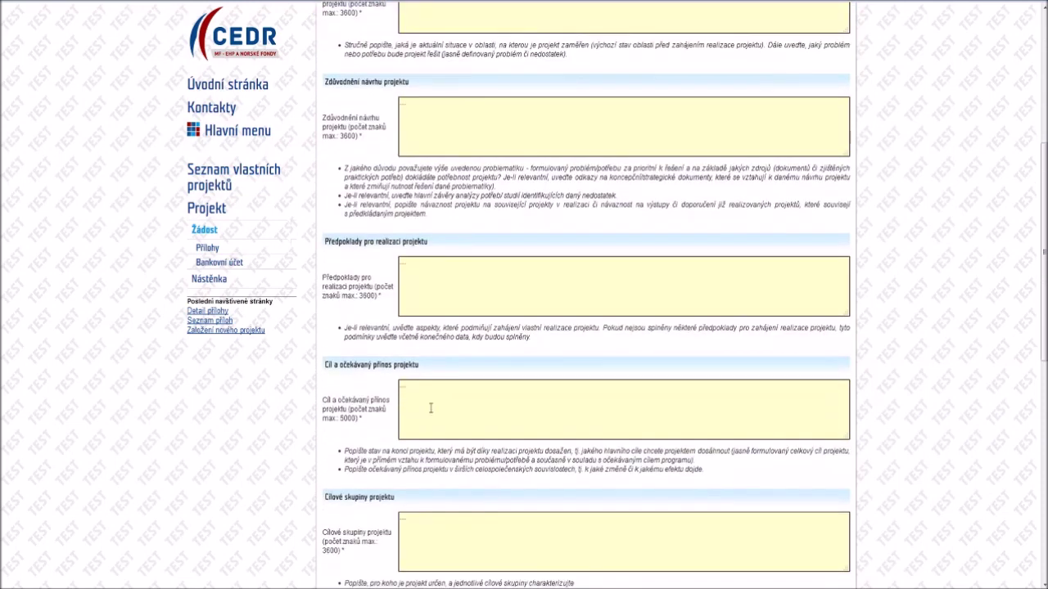
scroll(431, 407, down, 4)
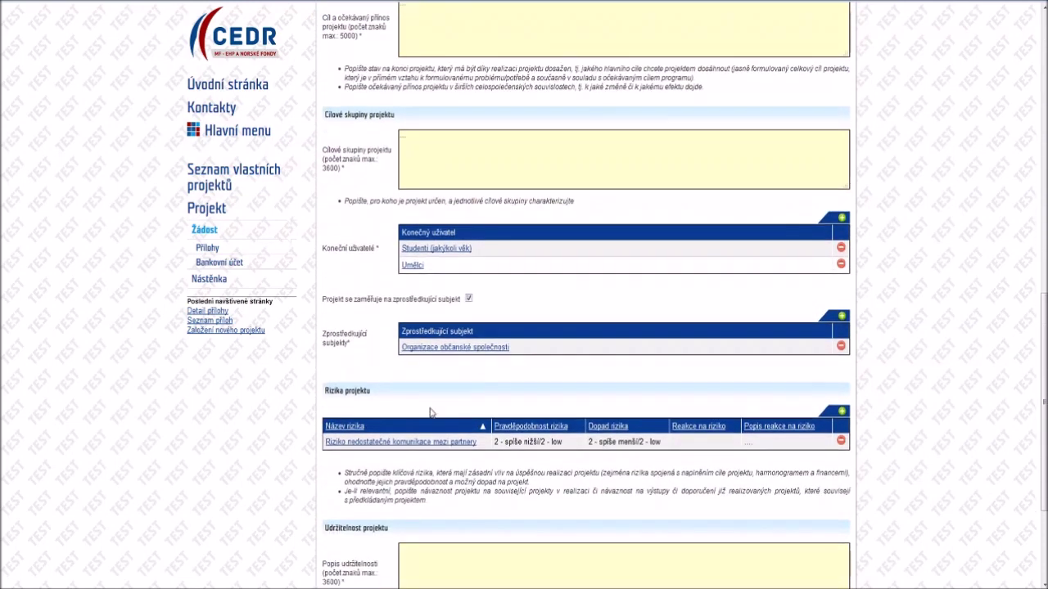
scroll(430, 412, down, 2)
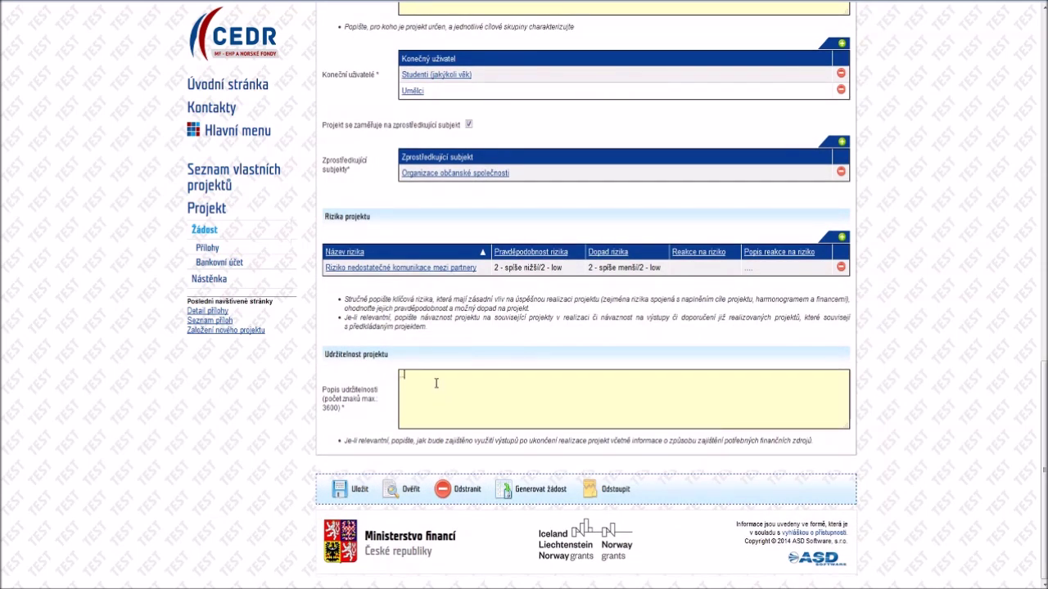
click(360, 490)
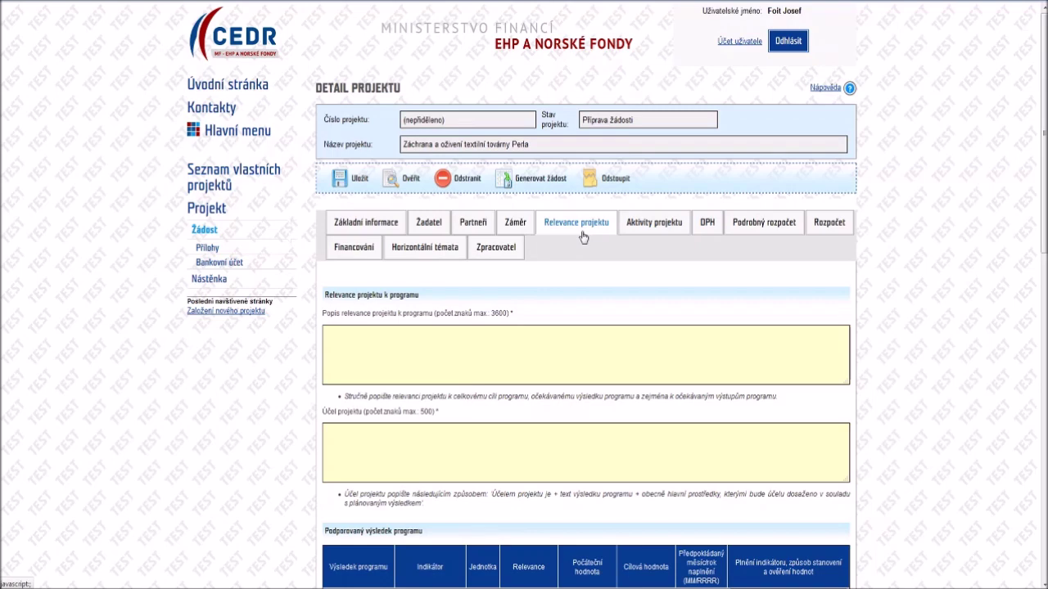
- In the project relevance section, fill the relevance description and the project purpose with the placeholder "..."
click(560, 336)
scroll(560, 337, down, 3)
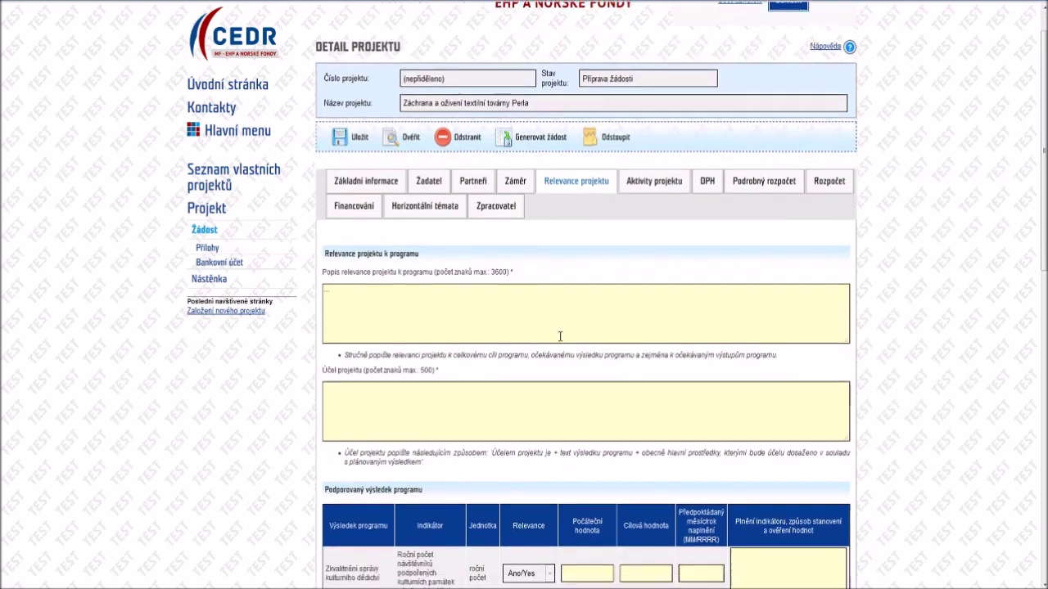
click(560, 337)
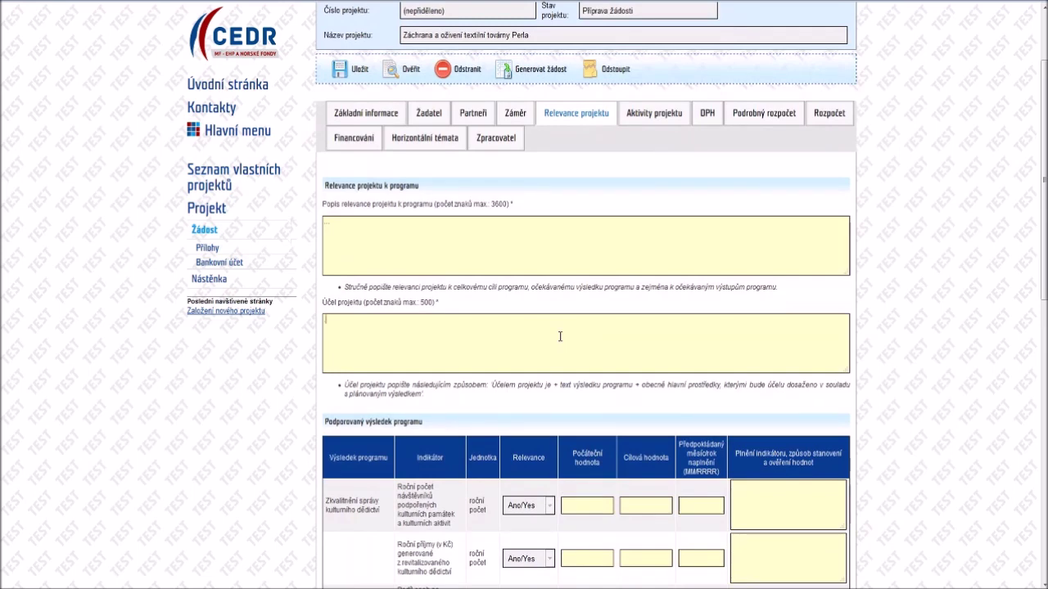
- Fill the annual visitors indicator with initial value 300, target 4000, date 12/2023 and verification text "Dokumetace KP - statistiky, účetnictví"
scroll(560, 337, down, 5)
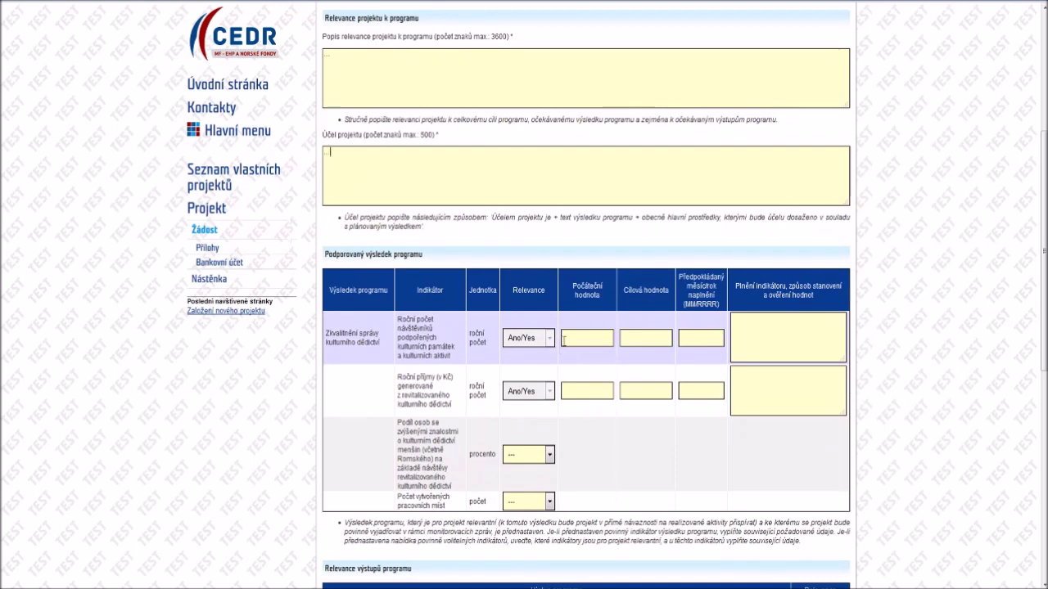
click(579, 339)
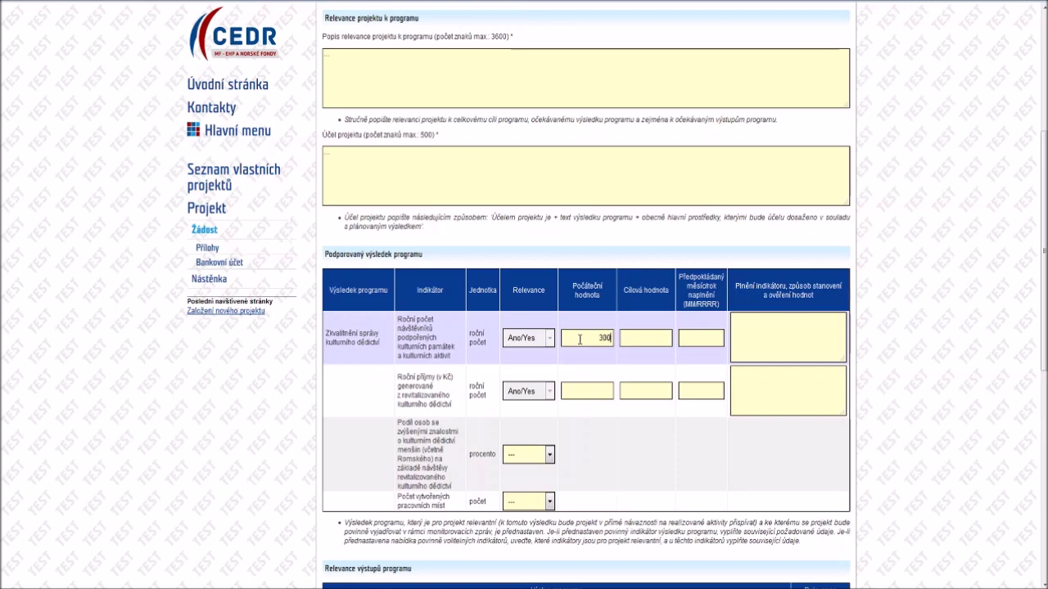
click(628, 339)
click(699, 340)
text(12/20)
click(744, 332)
text(Dokumetace KP - statistiky, účetnictví)
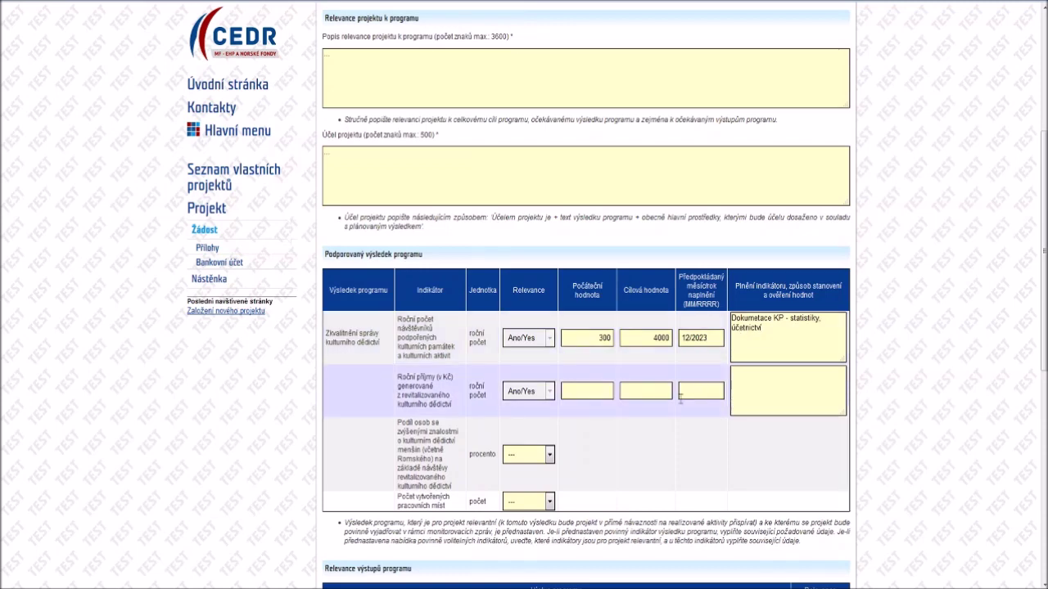
- Fill the annual income indicator with initial value 15000, target 400000, date 12/2023 and verification text "Dokumetace KP - statistiky, účetnictví"
click(594, 397)
text(15000)
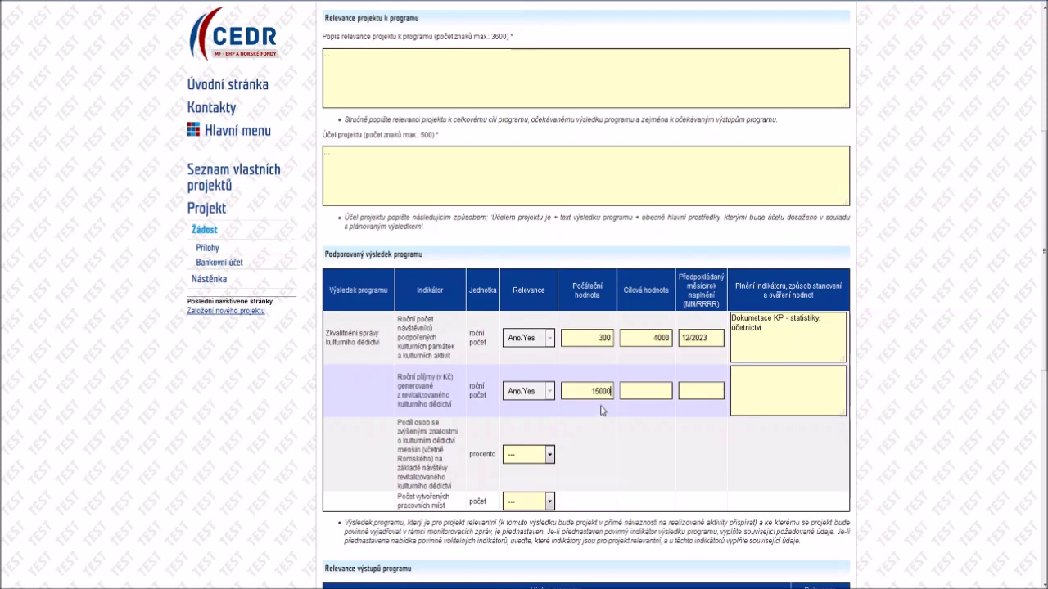
key(Tab)
text(400000)
click(683, 390)
text(12/2023)
click(748, 386)
text(Dokumetace KP - statistiky, účetnictví)
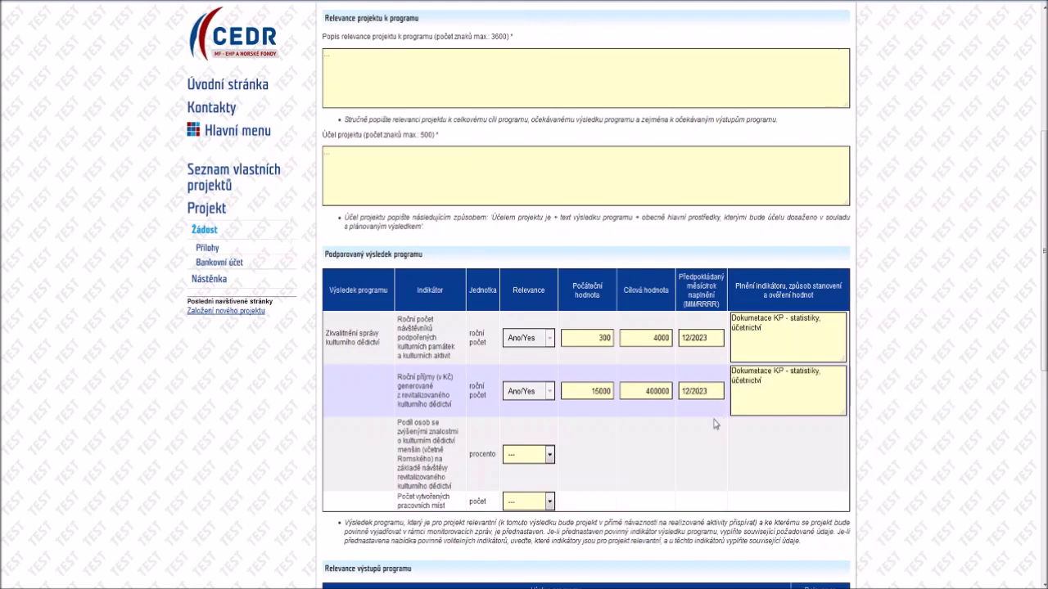
- Set the relevance of both the minority heritage knowledge indicator and the created jobs indicator to Ne/No
click(551, 455)
click(535, 489)
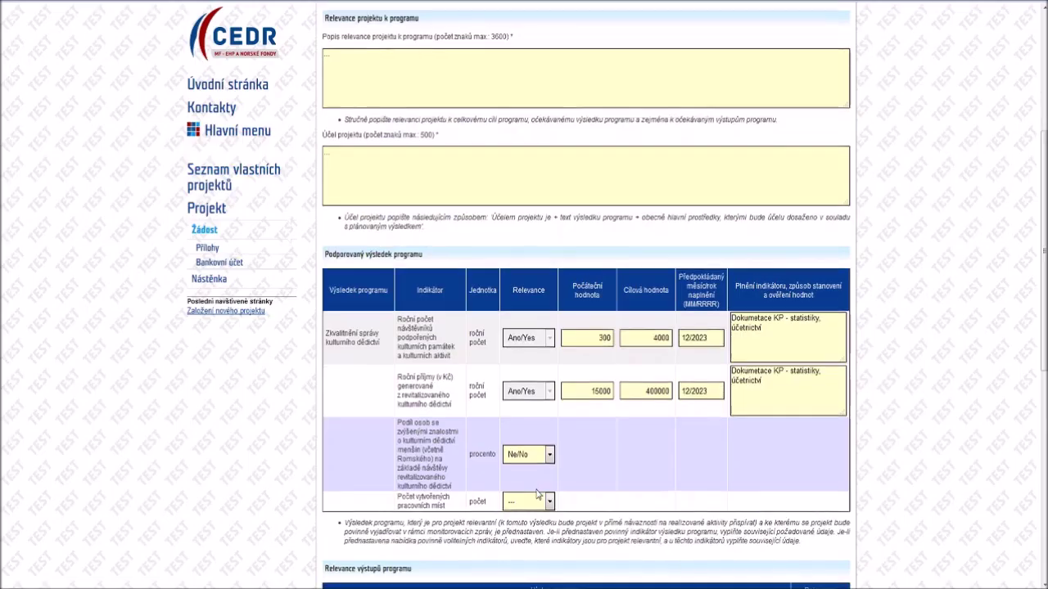
click(548, 503)
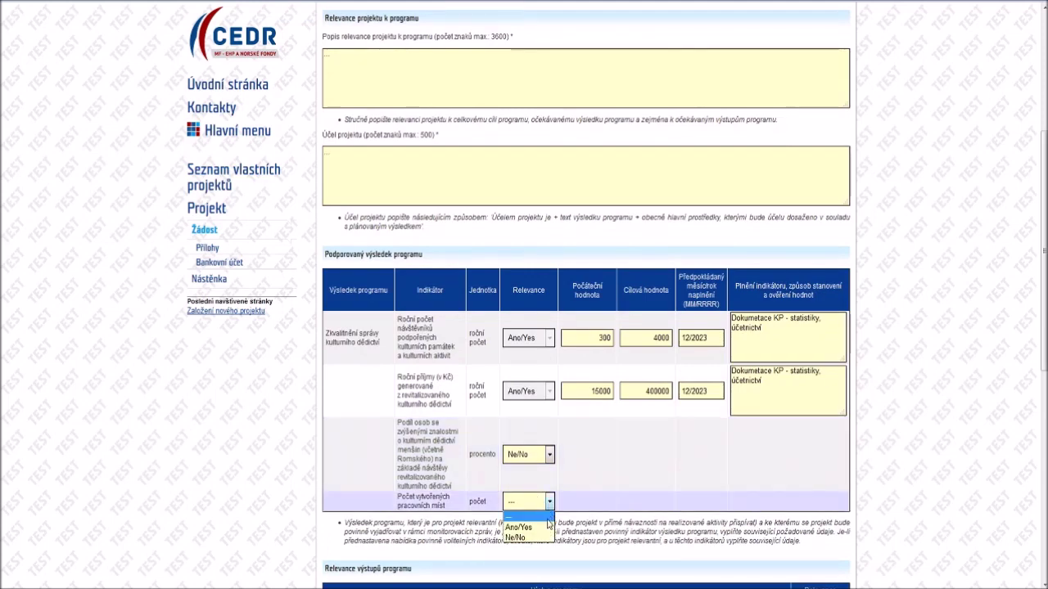
click(543, 537)
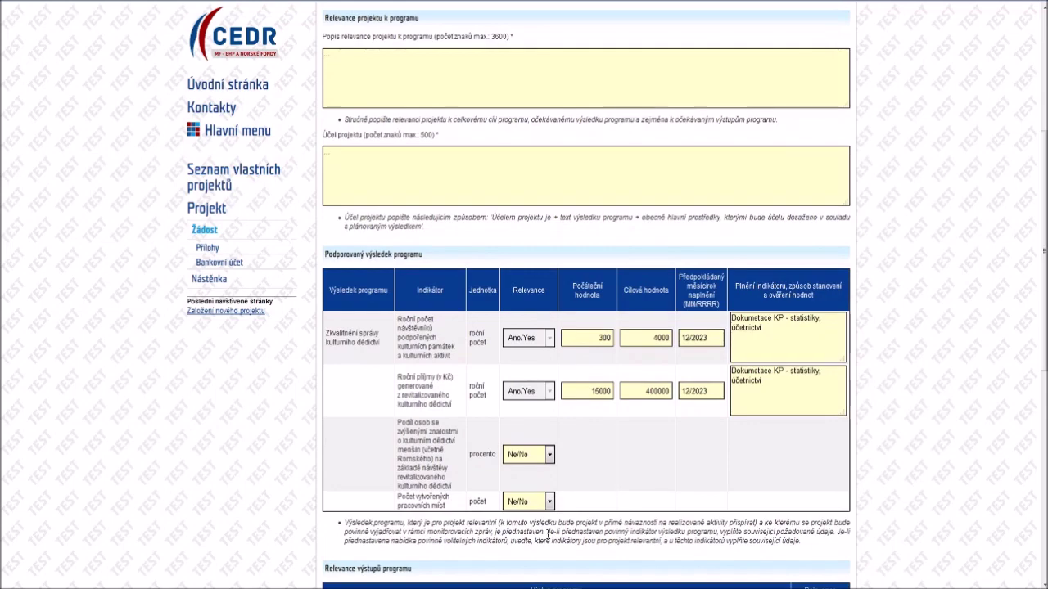
scroll(548, 533, down, 3)
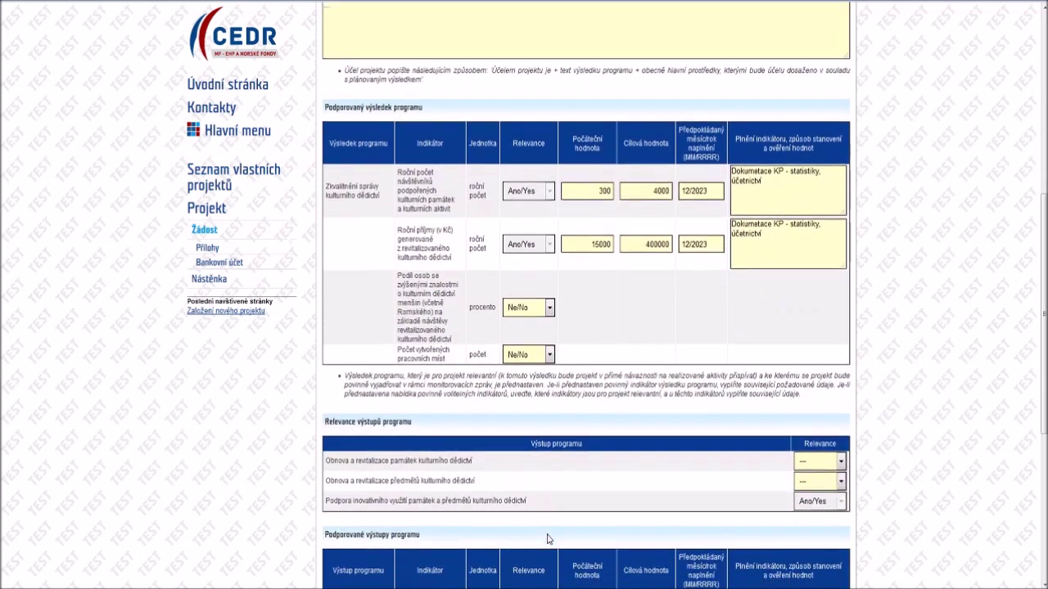
- Set the programme output relevance to Ano/Yes for restoring cultural heritage monuments and Ne/No for restoring cultural heritage objects
scroll(540, 533, down, 5)
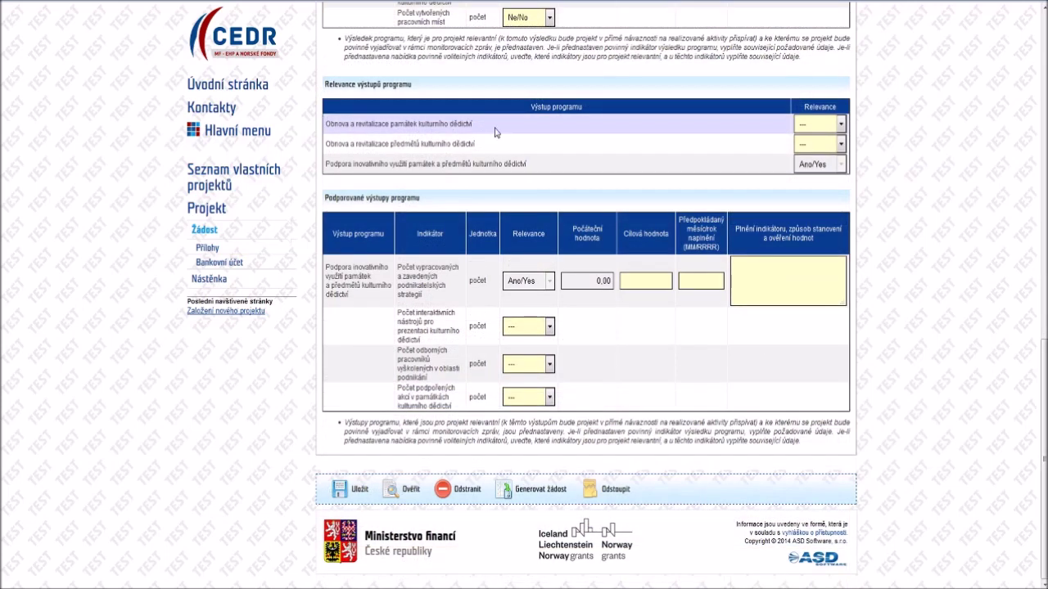
click(802, 124)
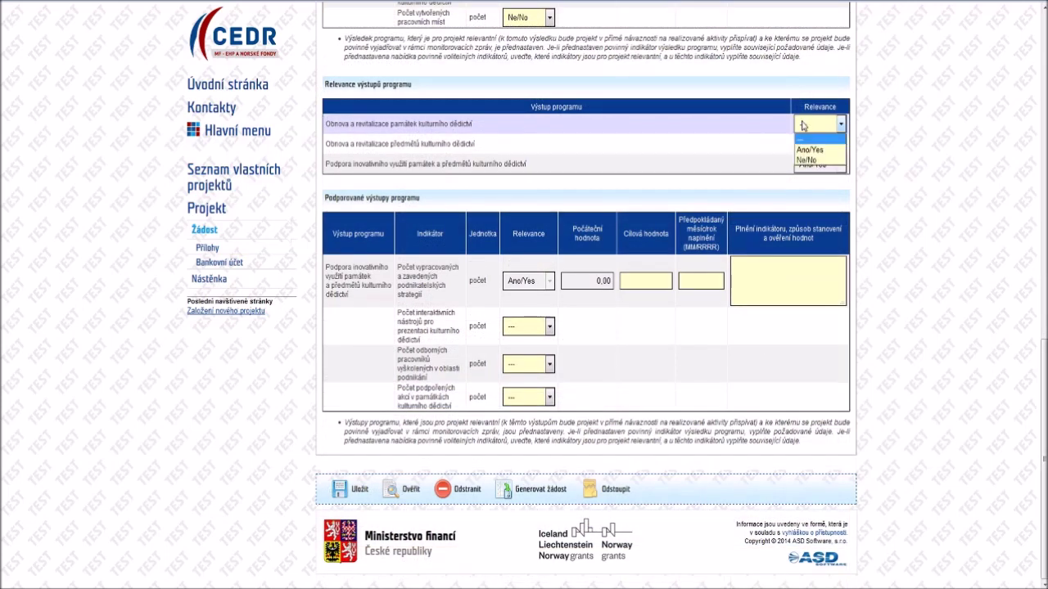
click(802, 150)
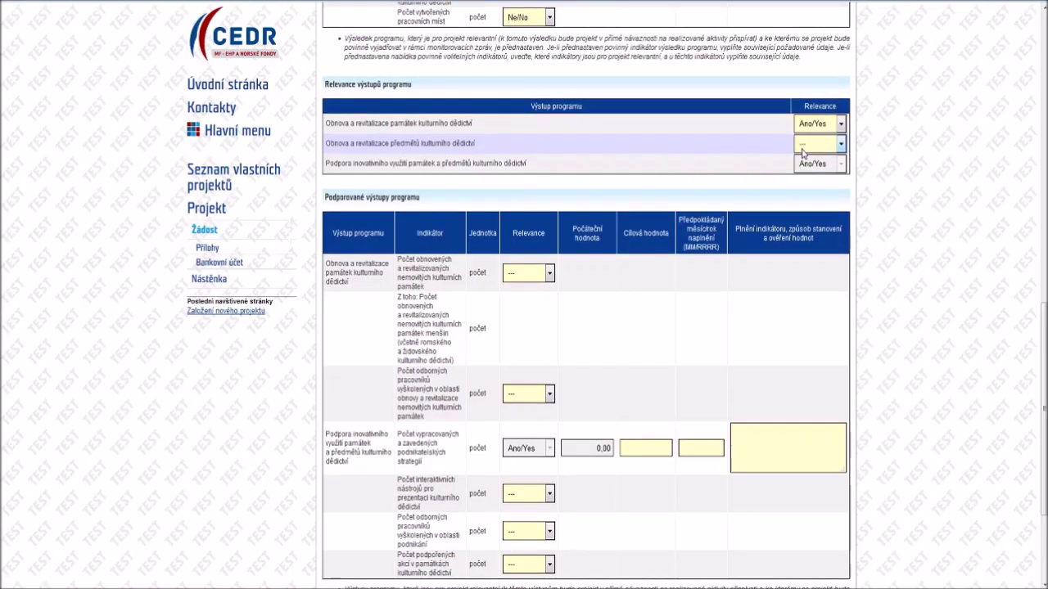
click(802, 151)
click(806, 180)
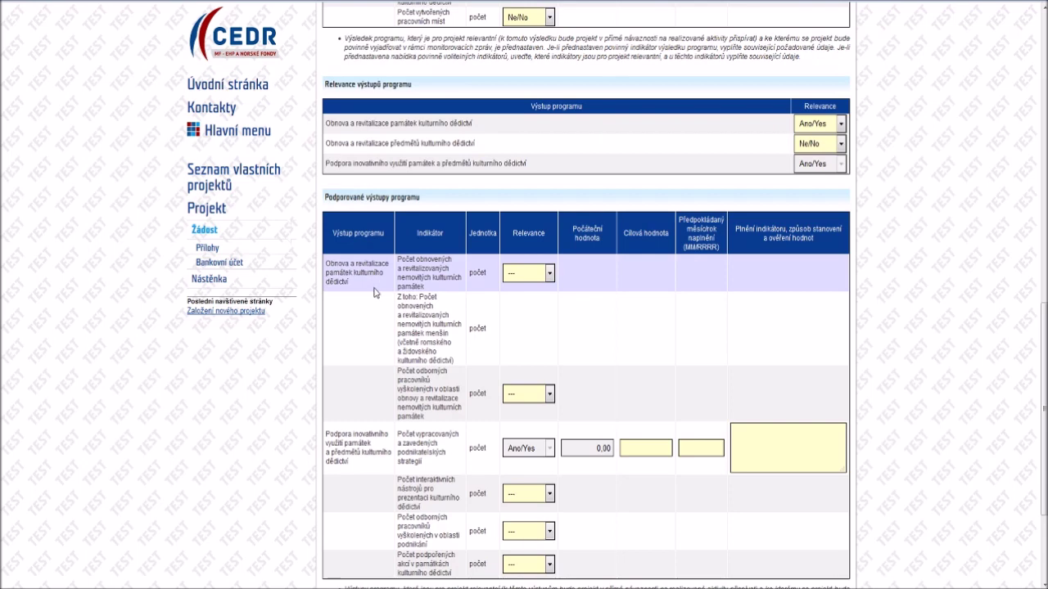
- Mark the restored immovable monuments indicator as Ano/Yes with target 1, date 01/2024 and verification text "Kolaudační souhlas, fotodokumentace"
click(519, 282)
click(519, 299)
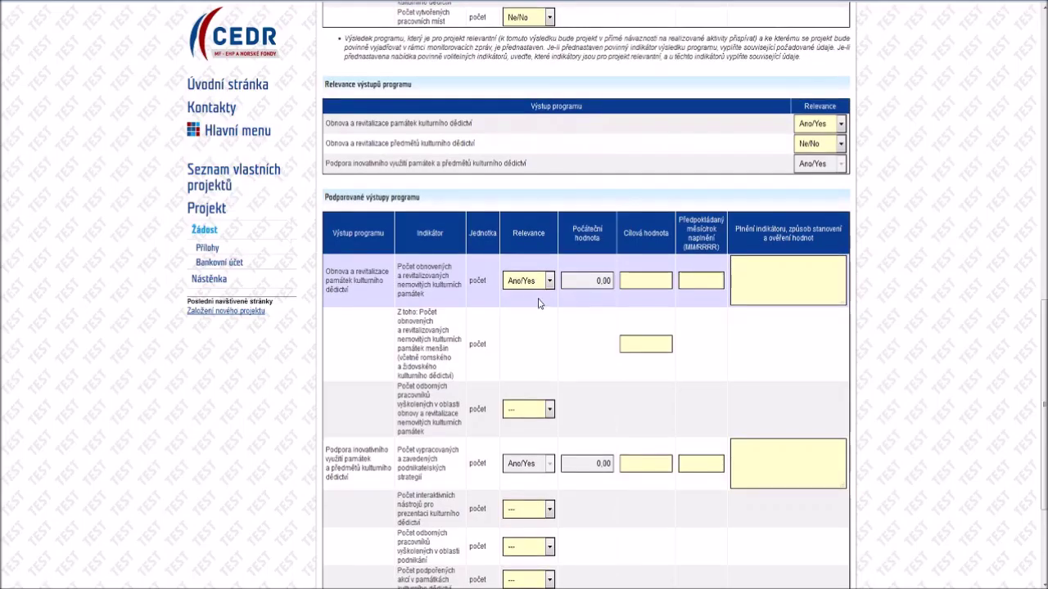
click(633, 280)
text(1)
click(701, 282)
text(01/20)
text(Kolaudační so)
text(uhlas, fotodokumentace)
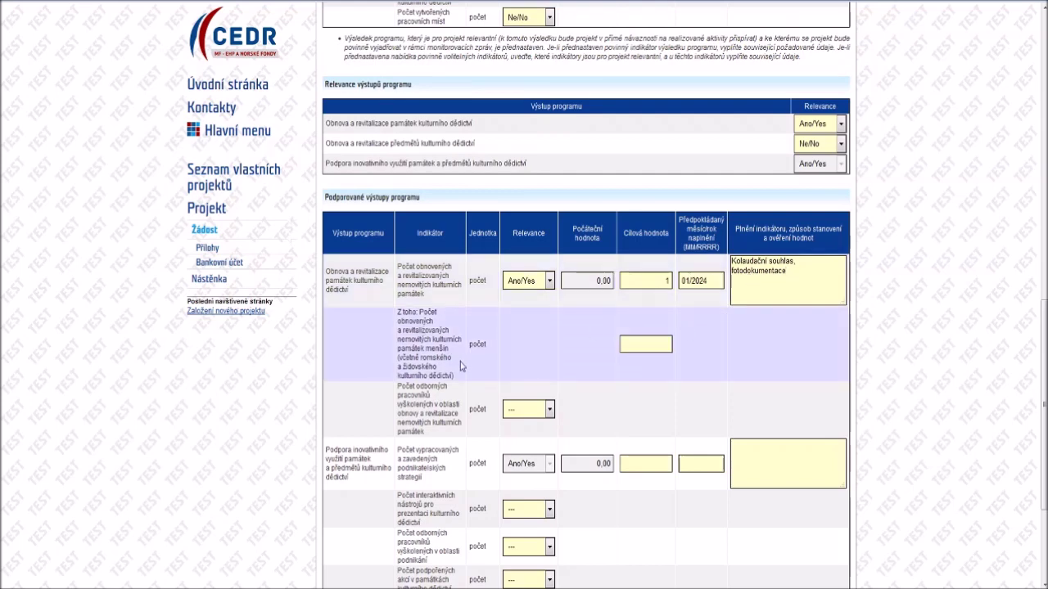
- Set the minority monuments target to 0 and the relevance of specialists trained in monument restoration to Ne/No
click(624, 344)
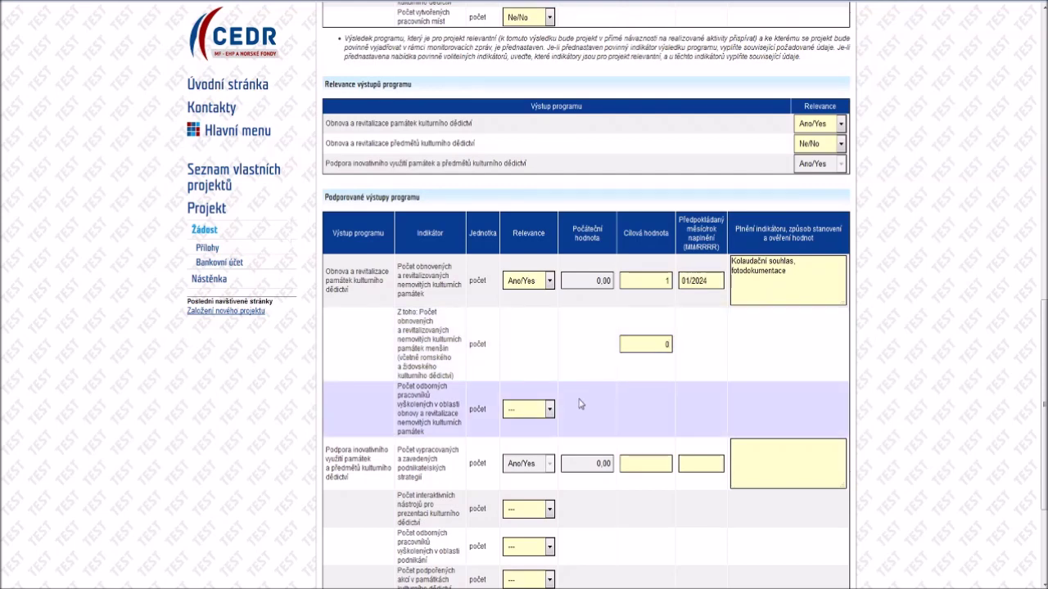
click(550, 414)
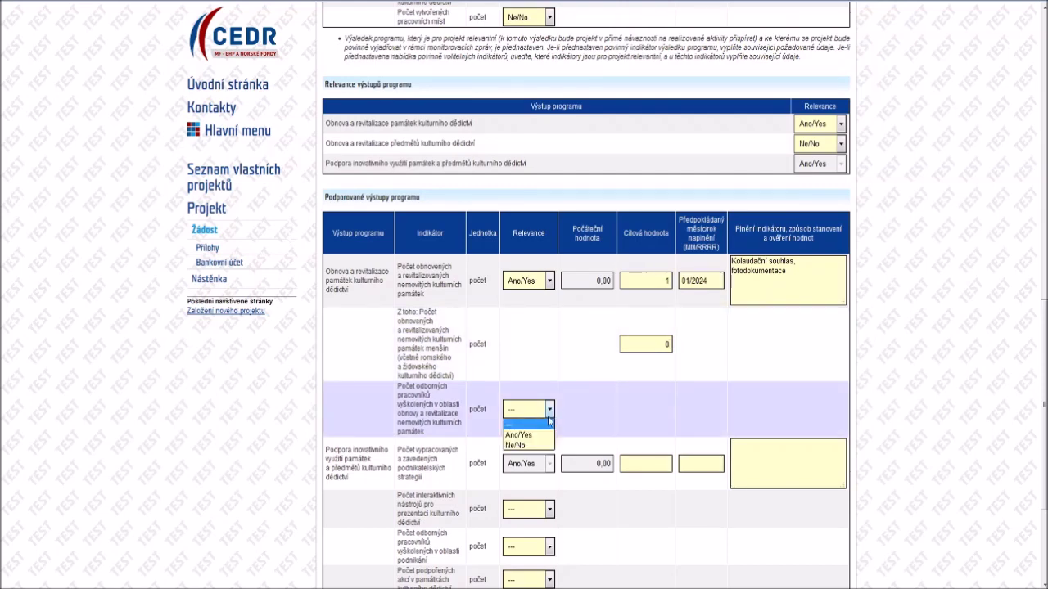
click(530, 444)
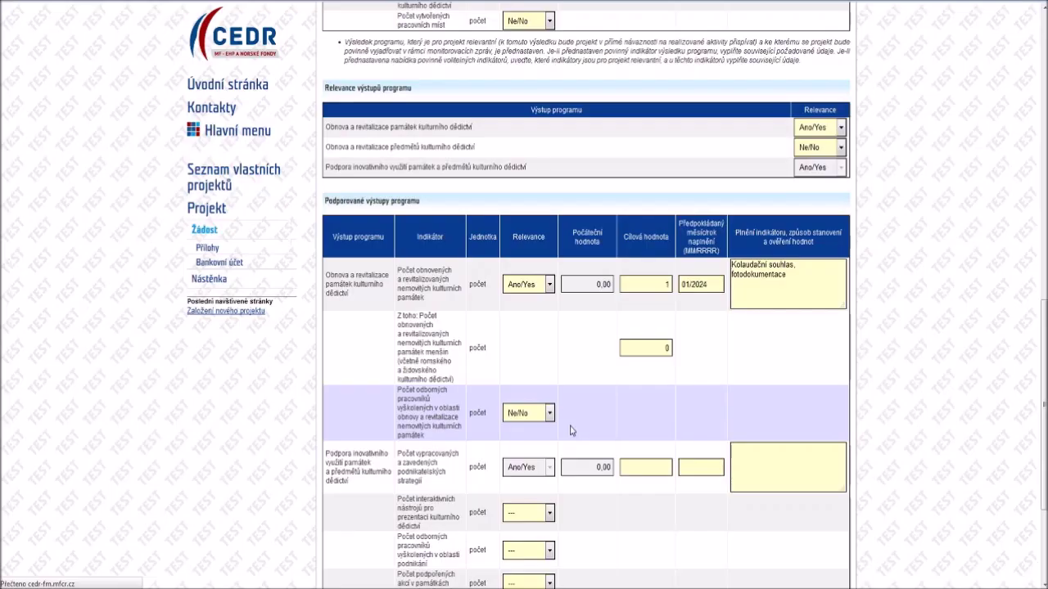
- Fill the business strategies indicator with target value 1, date 01/2024 and verification text "Dokumentace KP"
scroll(570, 430, down, 3)
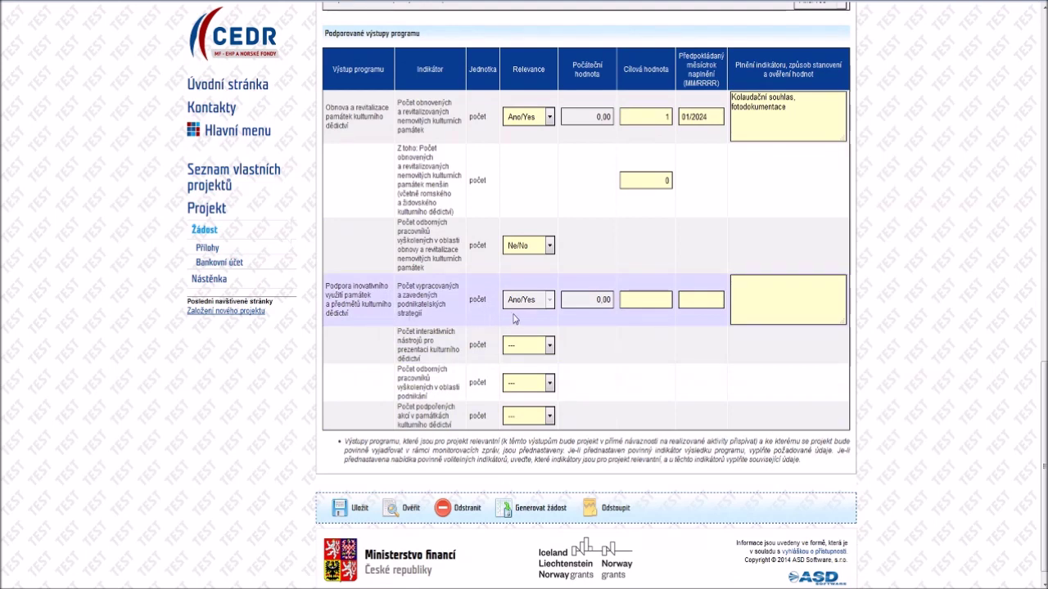
click(633, 303)
text(1)
click(686, 298)
text(04/2024)
click(741, 288)
text(Dokumentac)
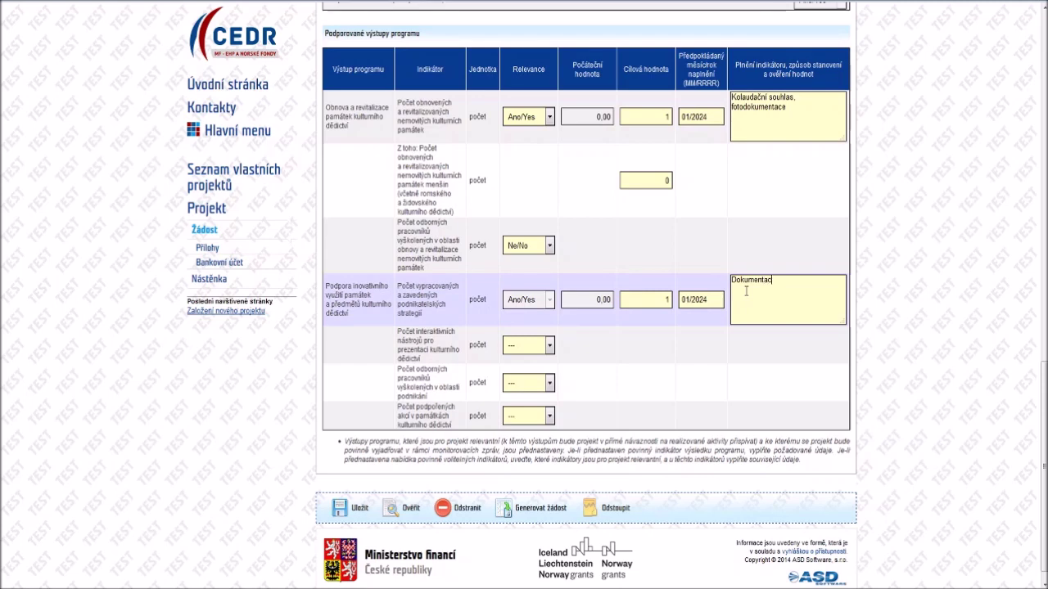
text(e KP)
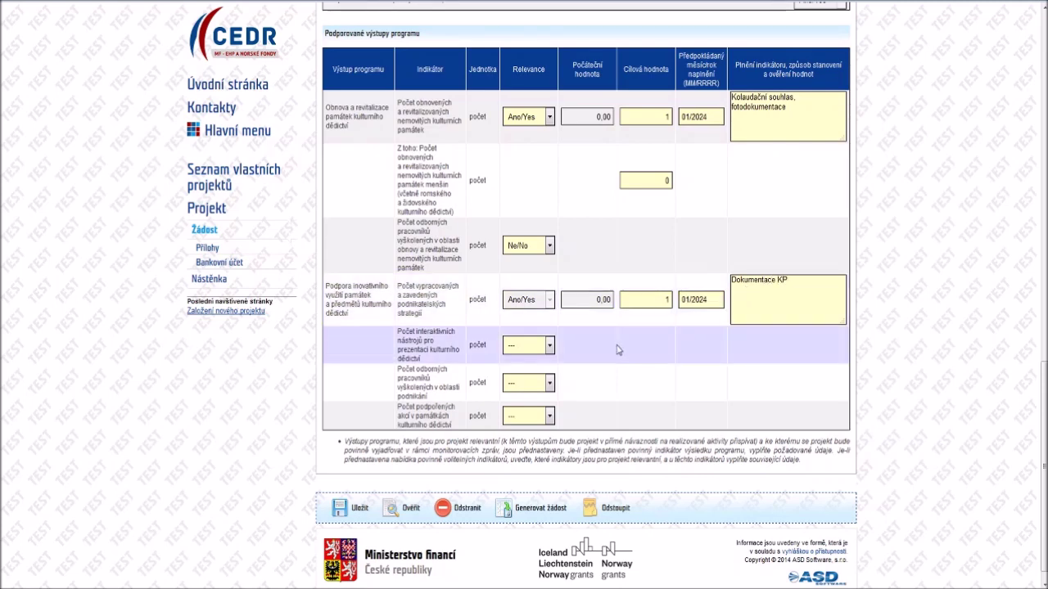
- Mark interactive tools as Ne/No and specialists trained in business as Ano/Yes with target 2, date 10/2023 and verification text "Dokumentace KP"
click(550, 344)
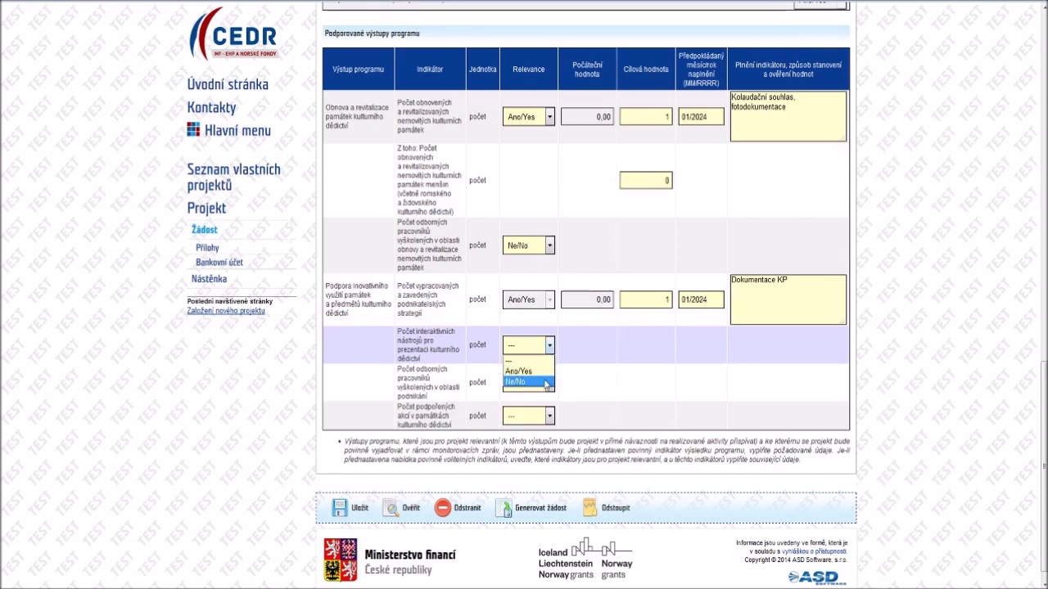
click(546, 382)
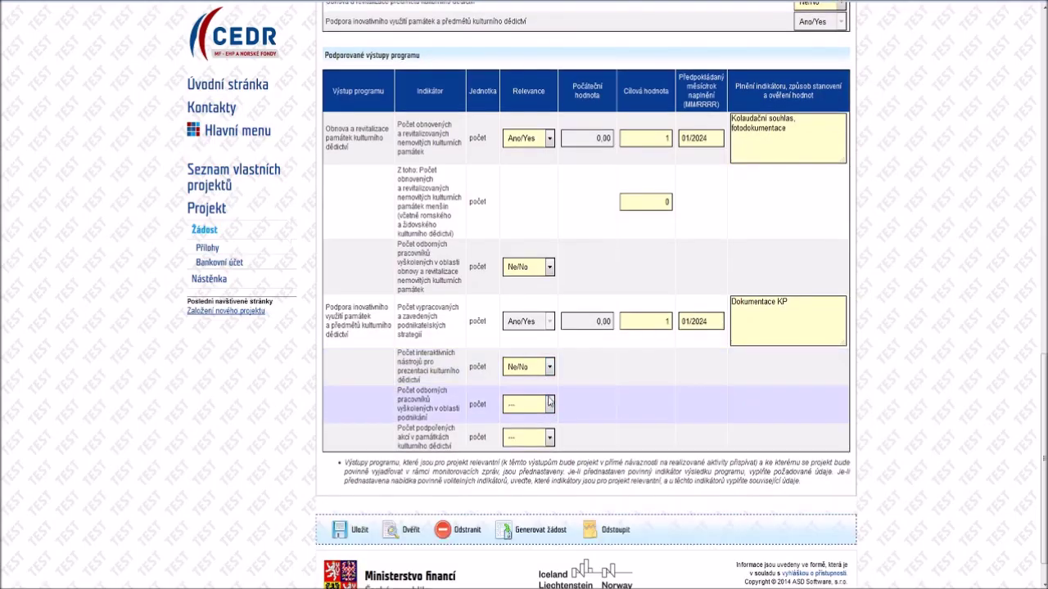
click(549, 404)
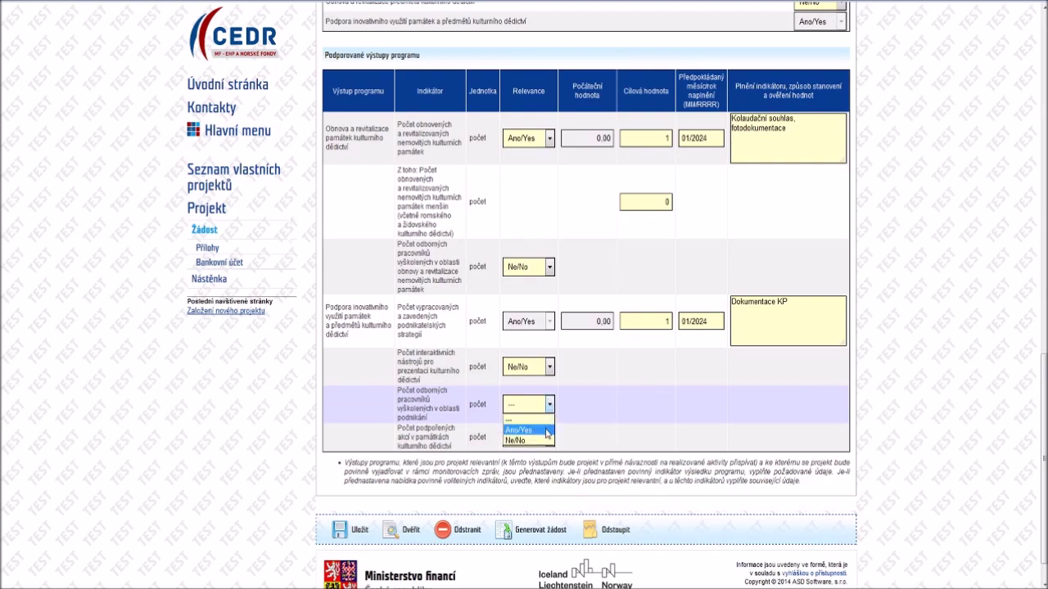
click(546, 430)
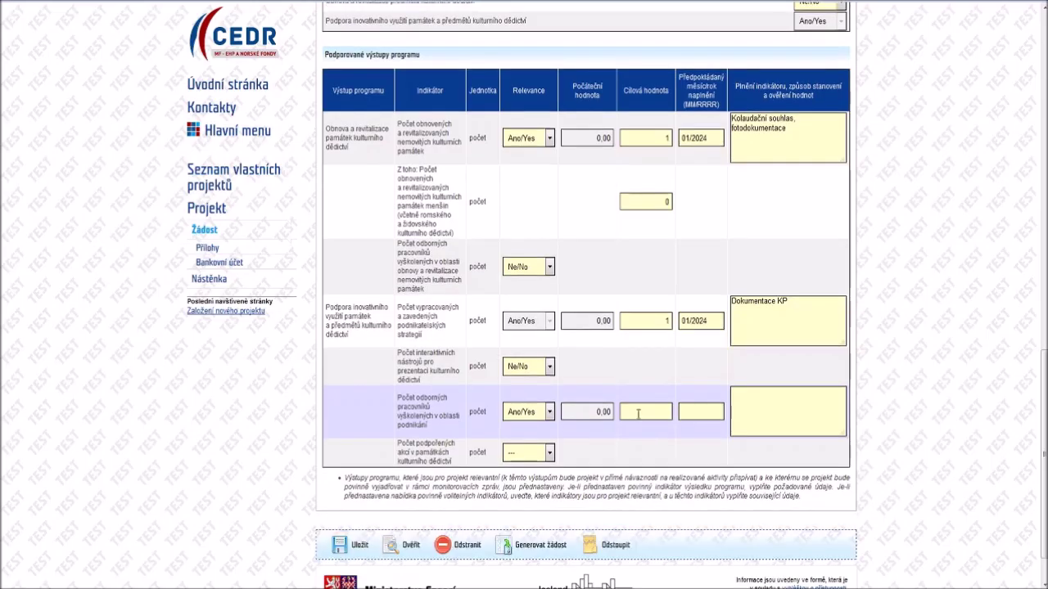
click(642, 411)
text(2)
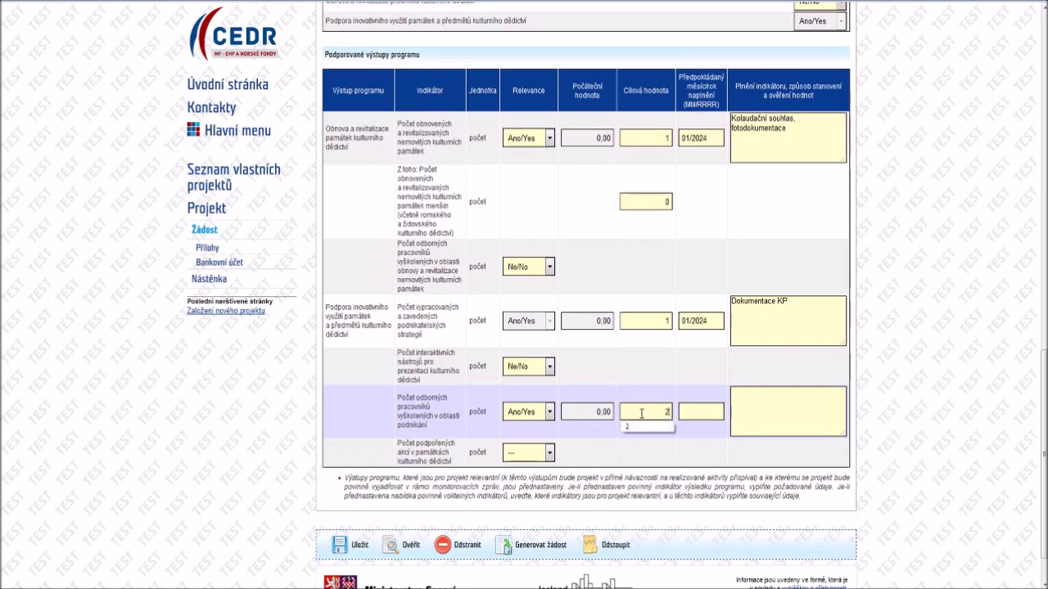
click(714, 409)
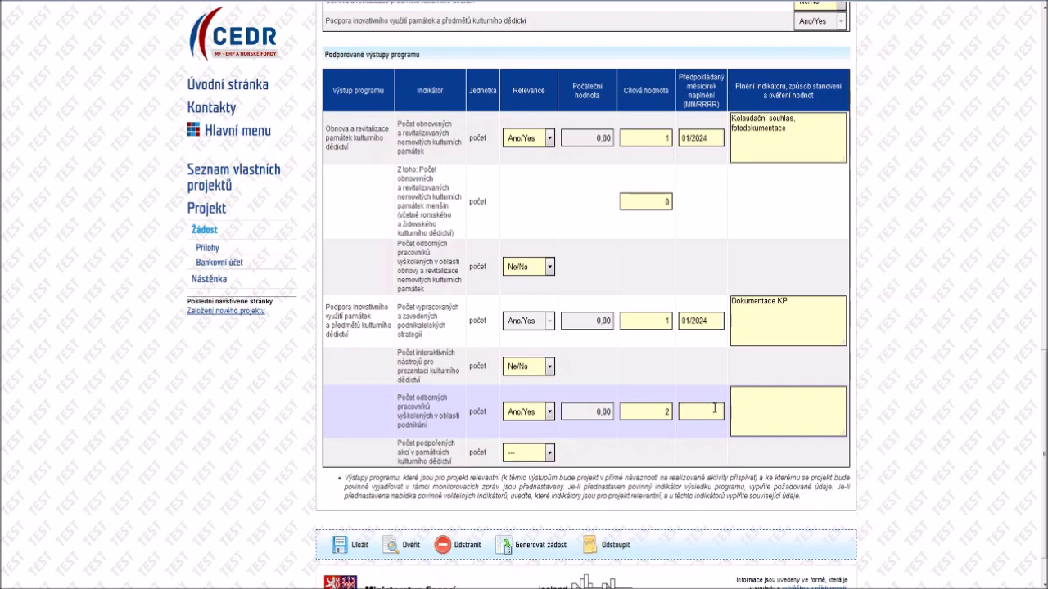
text(10/20)
click(745, 405)
text(Dokumentace KP)
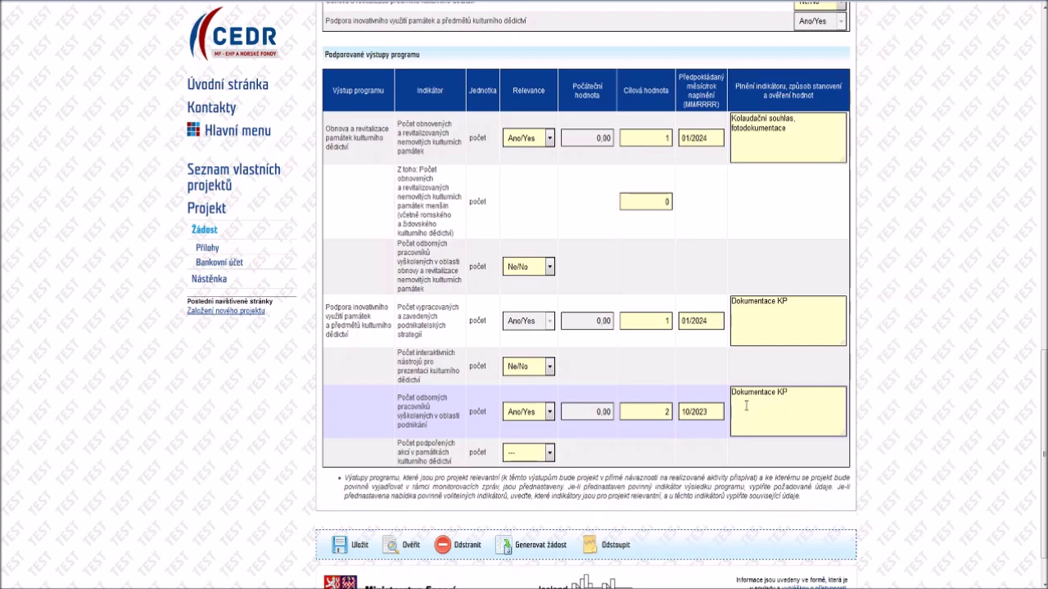
- Mark the supported events indicator as Ano/Yes with target 70, date 01/2024 and verification text "Dokumentace KP", and save the application
click(549, 455)
click(542, 476)
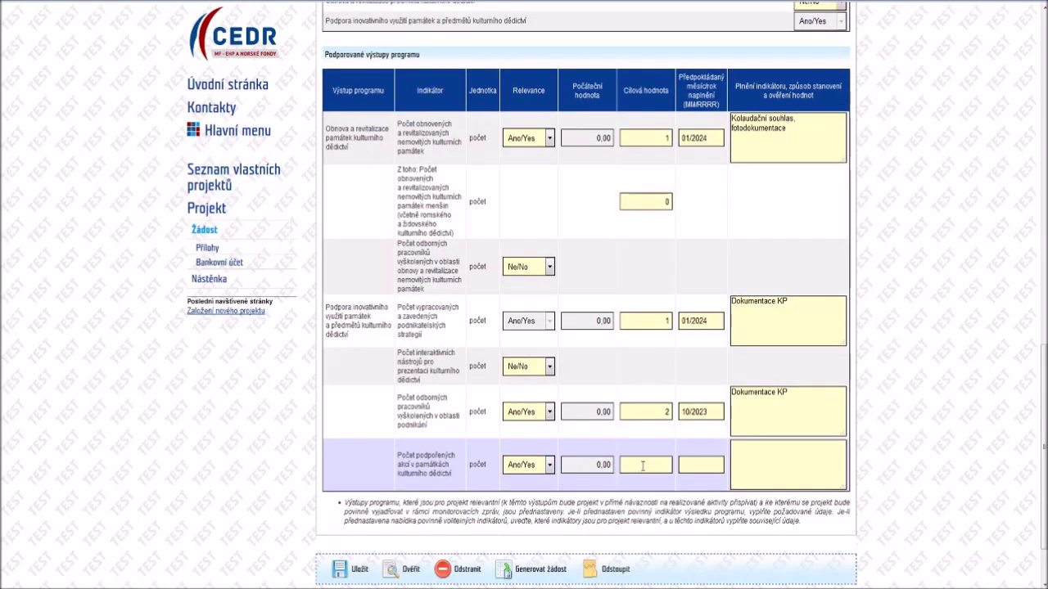
key(Tab)
click(696, 467)
click(762, 457)
text(Dokument)
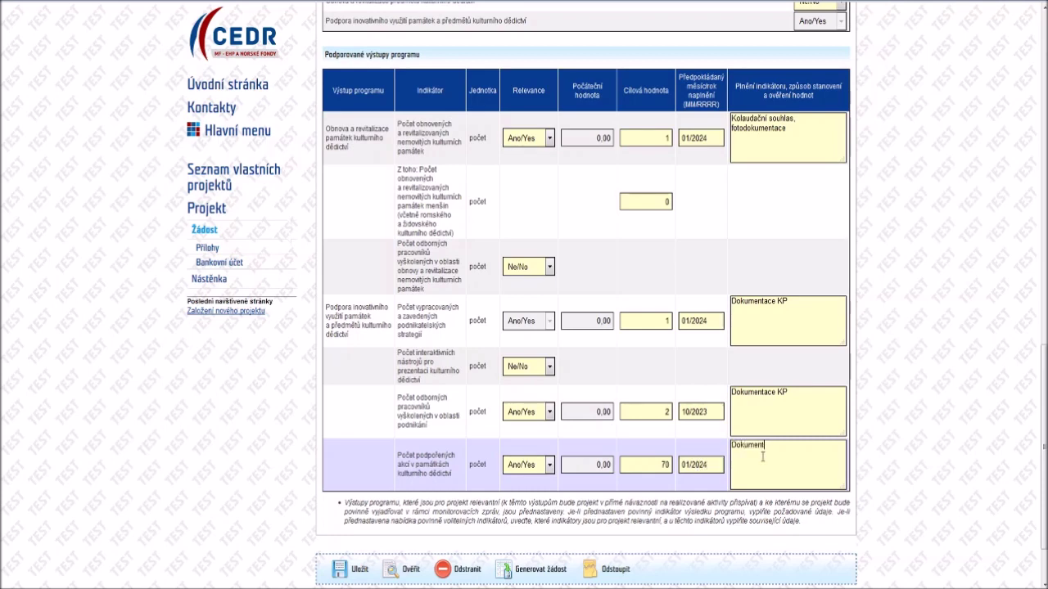
text(ace KP)
click(361, 569)
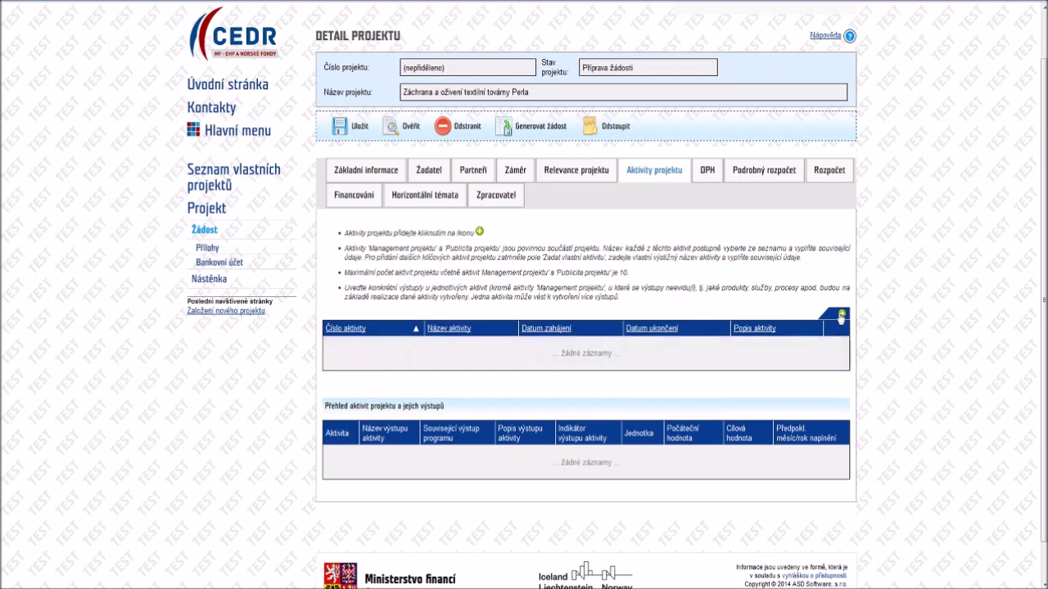
- Add a custom project activity named "Oprava nemovité kulturní památky" with the placeholder description "..."
click(841, 316)
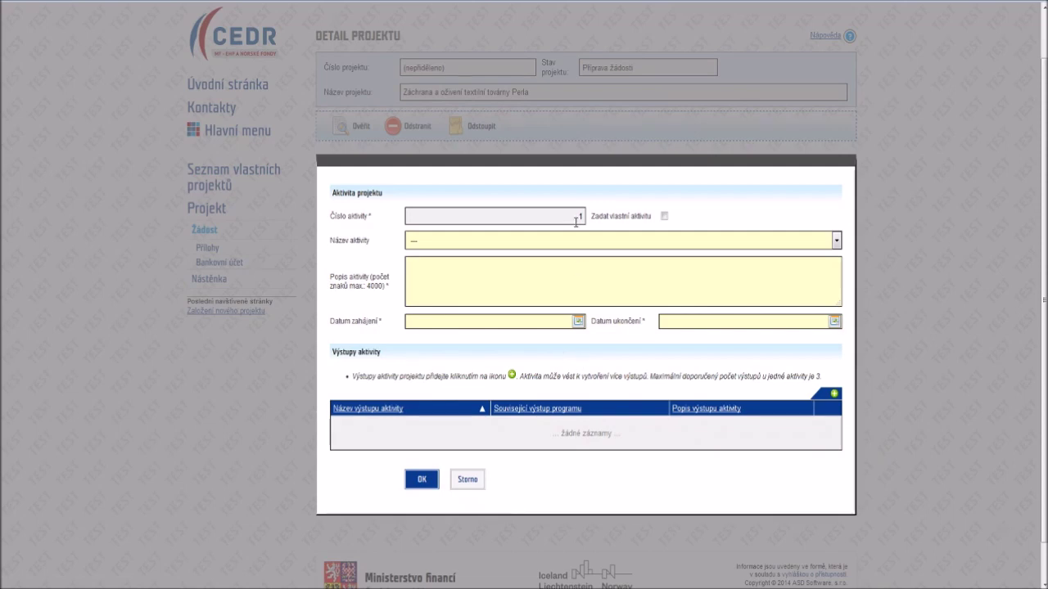
click(665, 216)
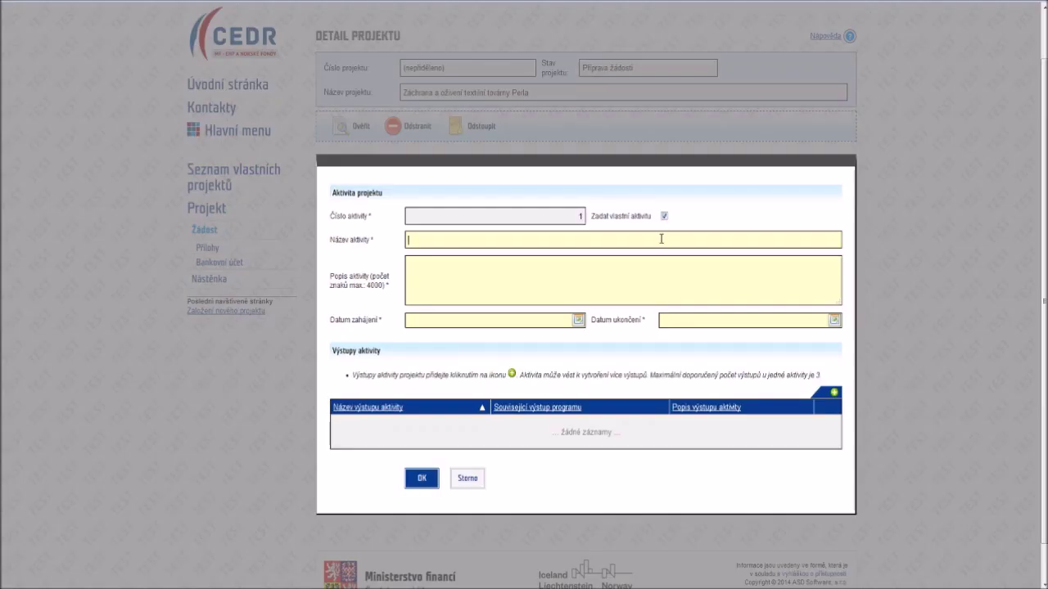
click(661, 239)
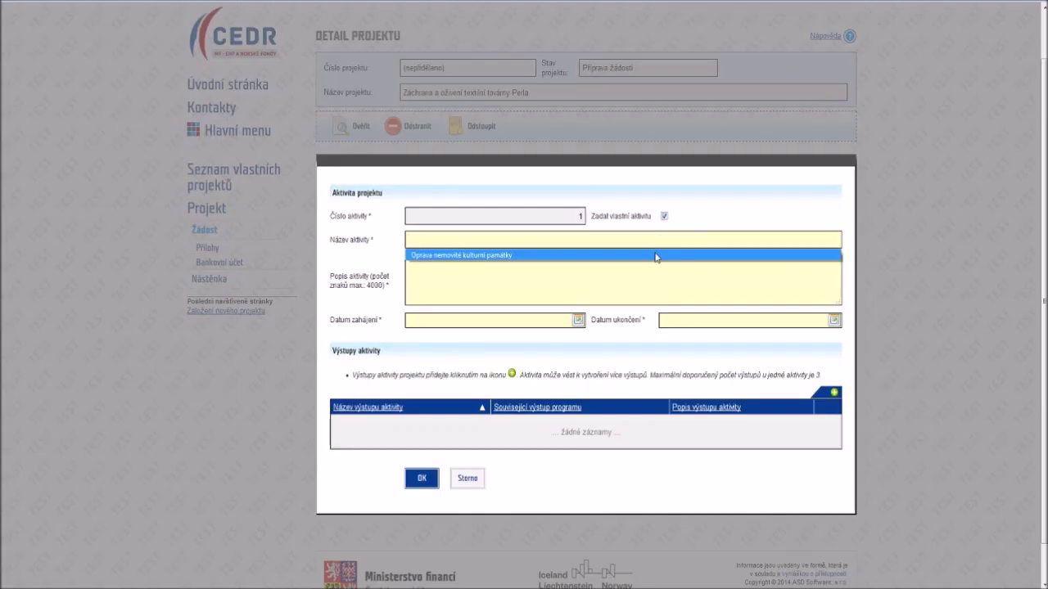
click(656, 256)
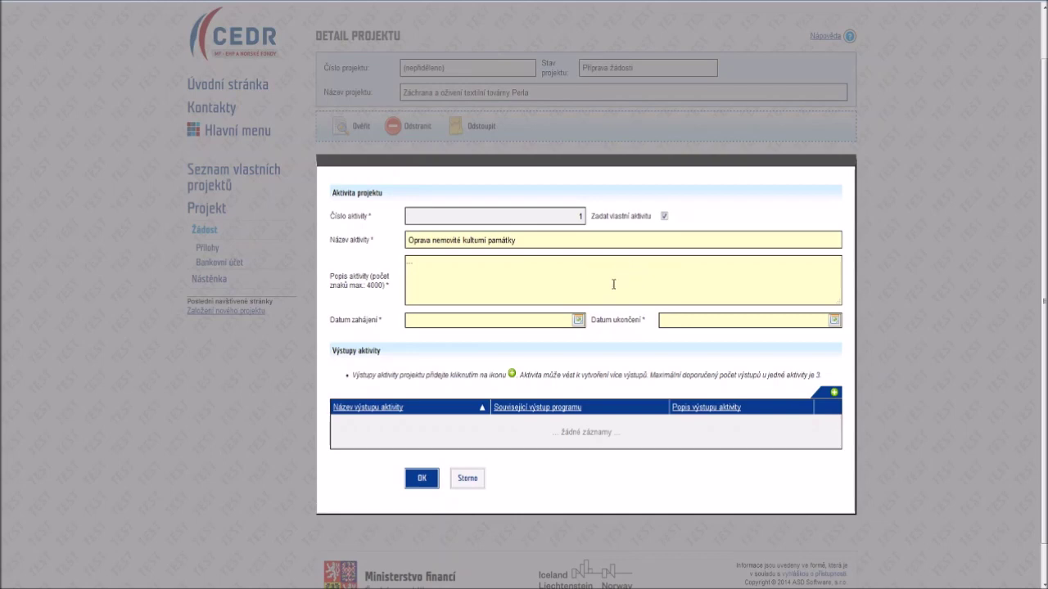
- Set the activity's start date to 15.10.2020
click(577, 320)
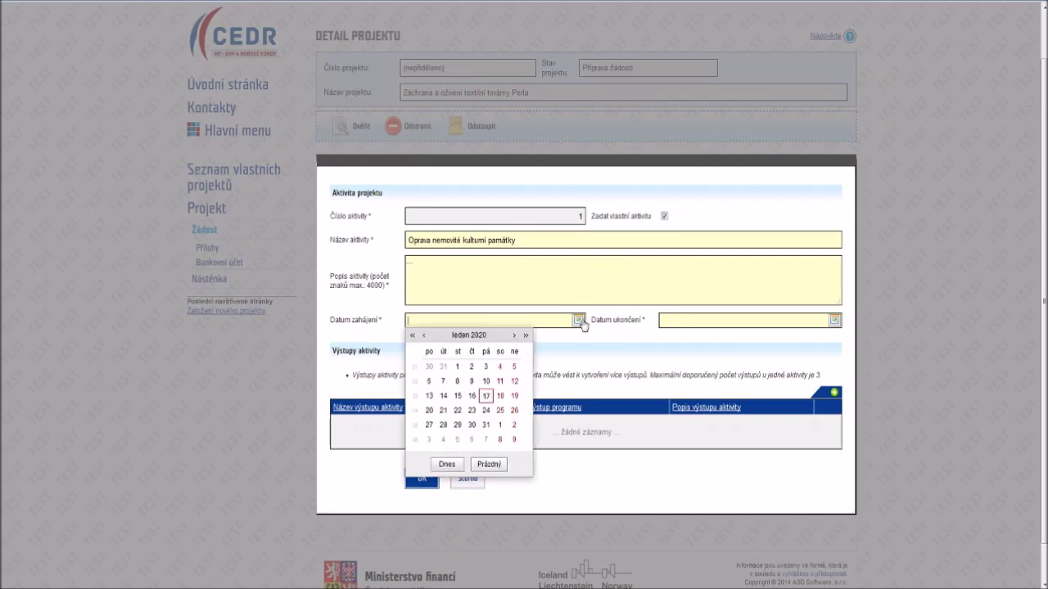
click(515, 335)
click(514, 335)
click(514, 336)
click(514, 335)
click(515, 336)
click(514, 337)
click(515, 336)
click(515, 337)
click(515, 337)
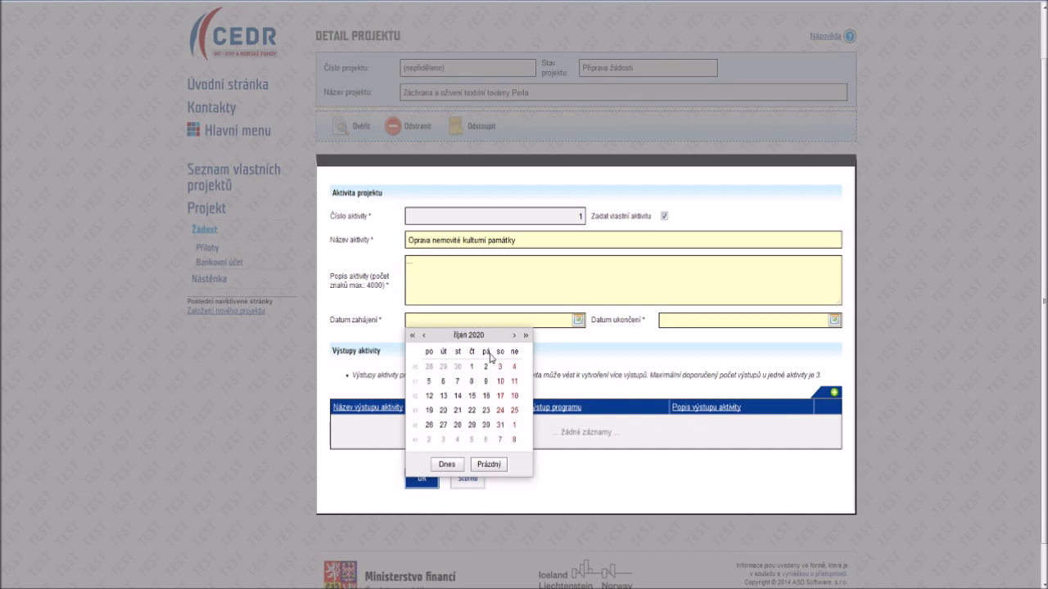
click(472, 395)
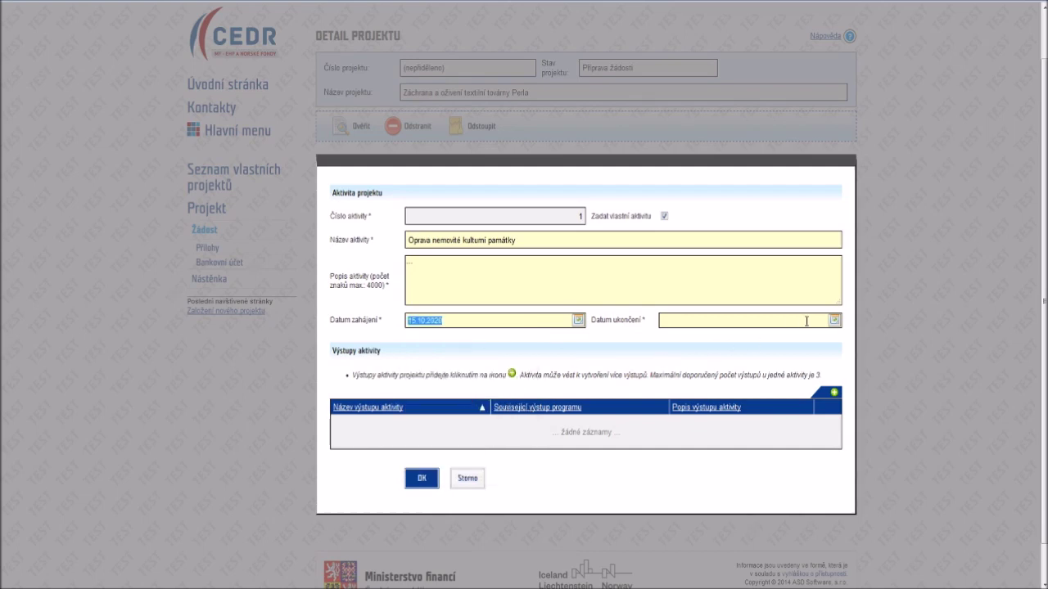
- Set the activity's end date to 1.1.2024
click(833, 321)
click(777, 337)
click(777, 337)
click(778, 336)
click(778, 336)
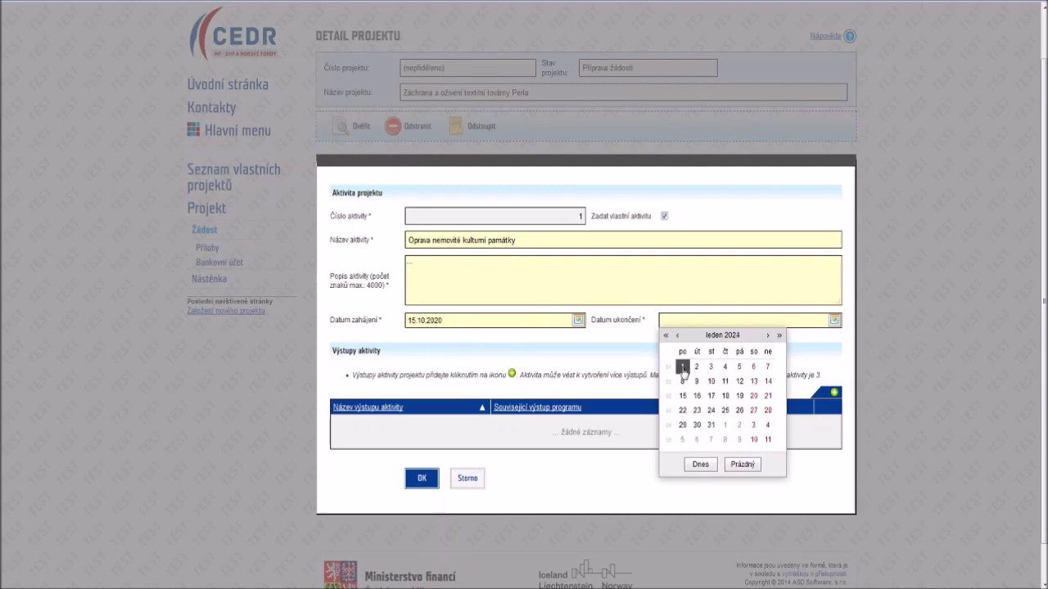
click(682, 367)
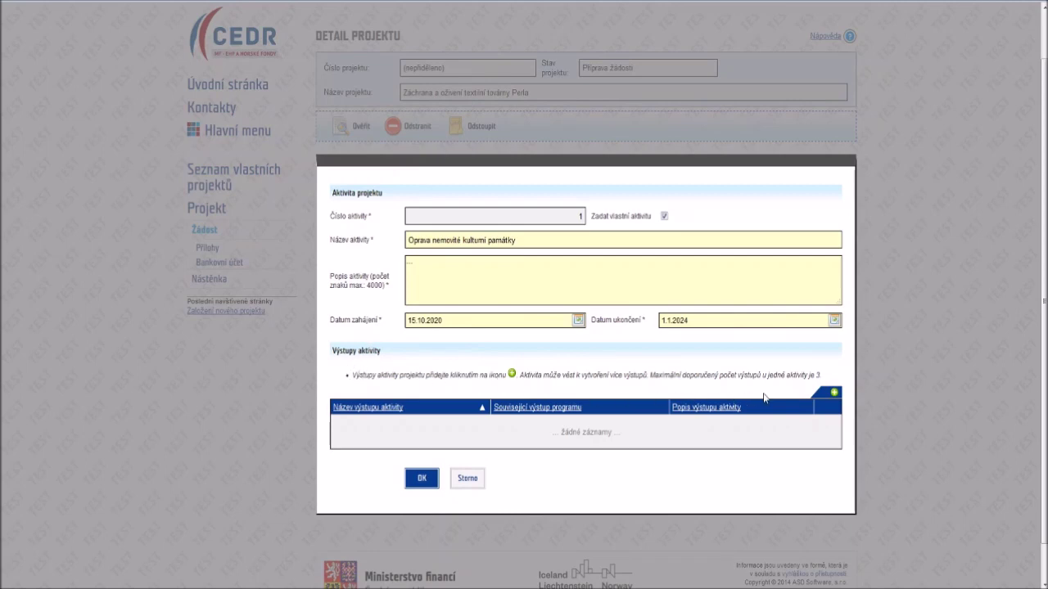
- Add an activity output named "Opravená a zpřístupněná památka" linked to programme output "Obnova a revitalizace památek kulturního dědictví", with the placeholder description "..."
click(835, 397)
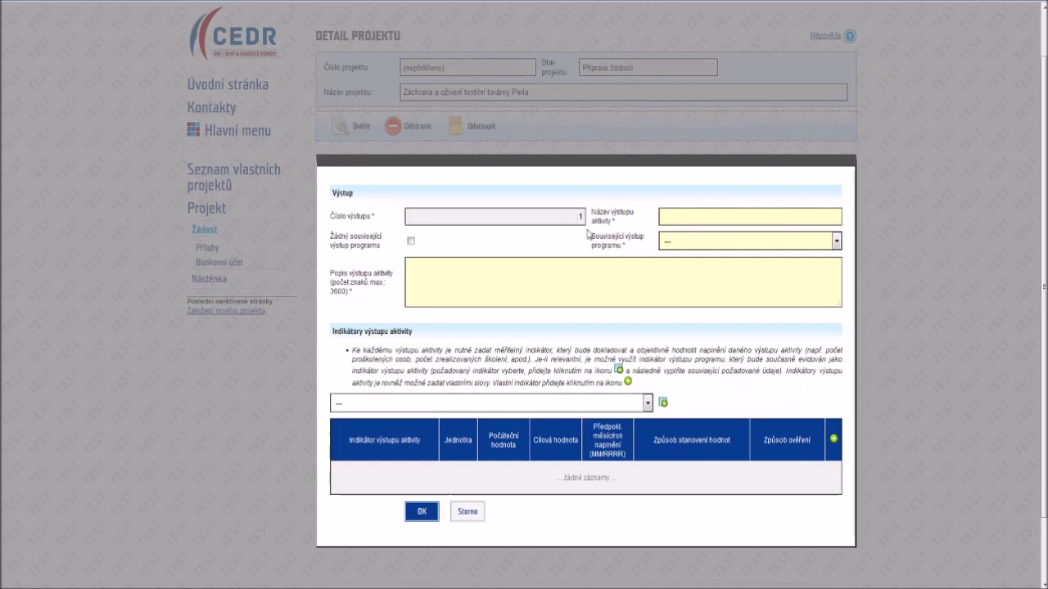
click(672, 219)
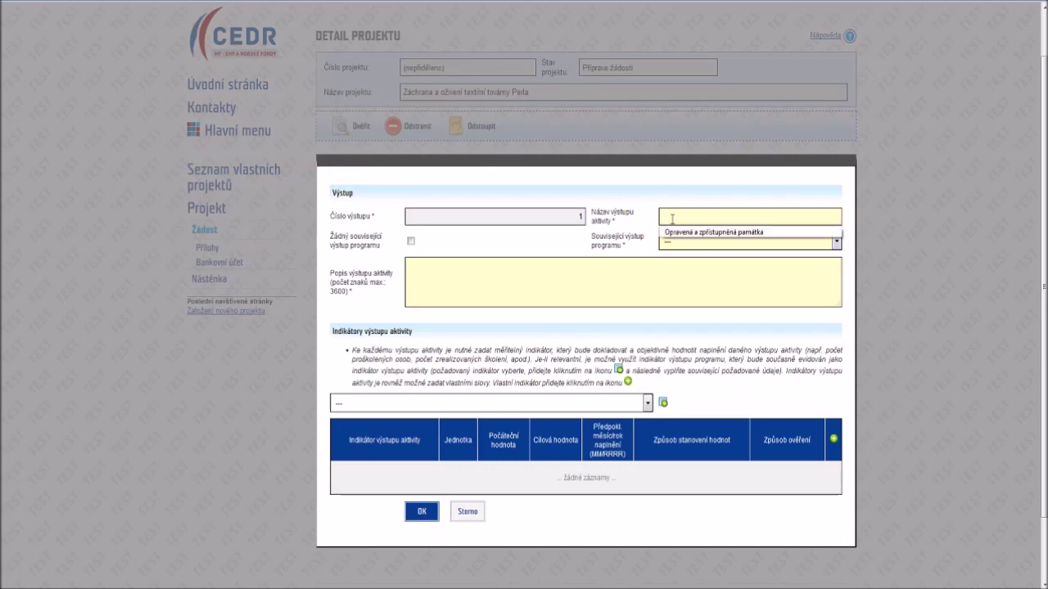
click(672, 237)
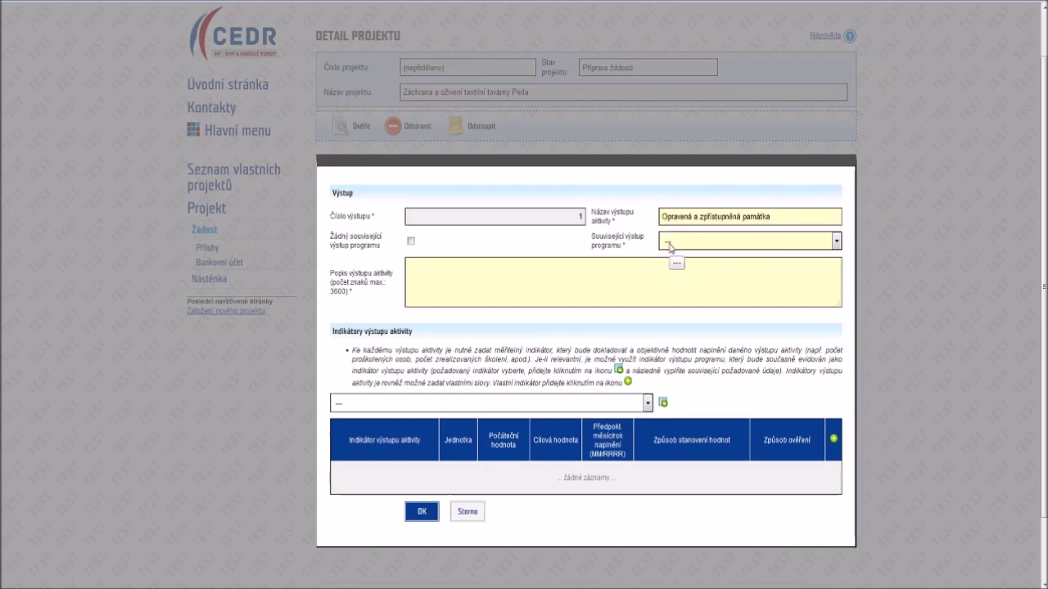
click(669, 246)
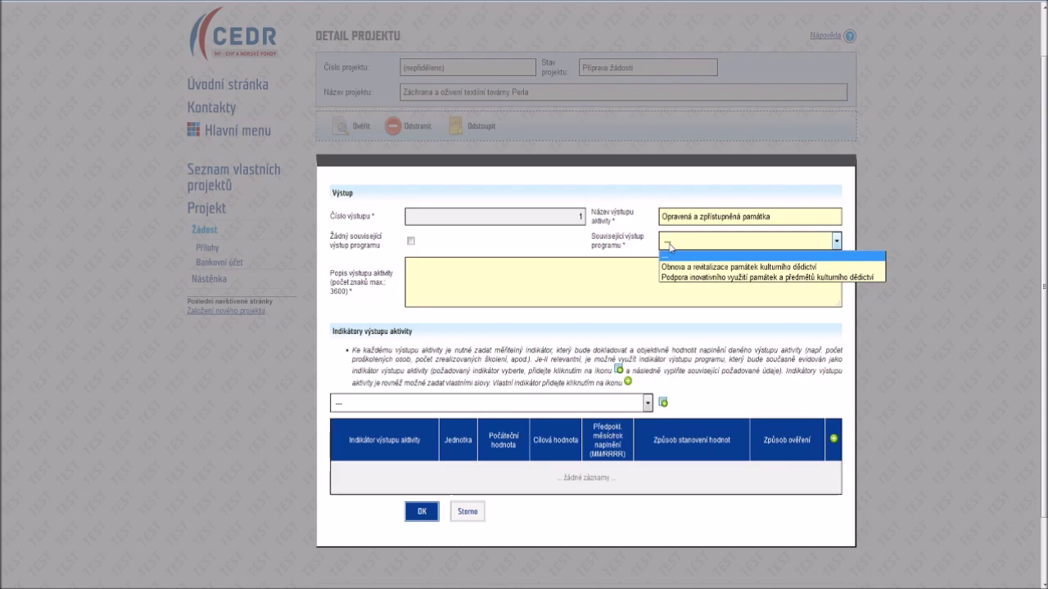
click(668, 267)
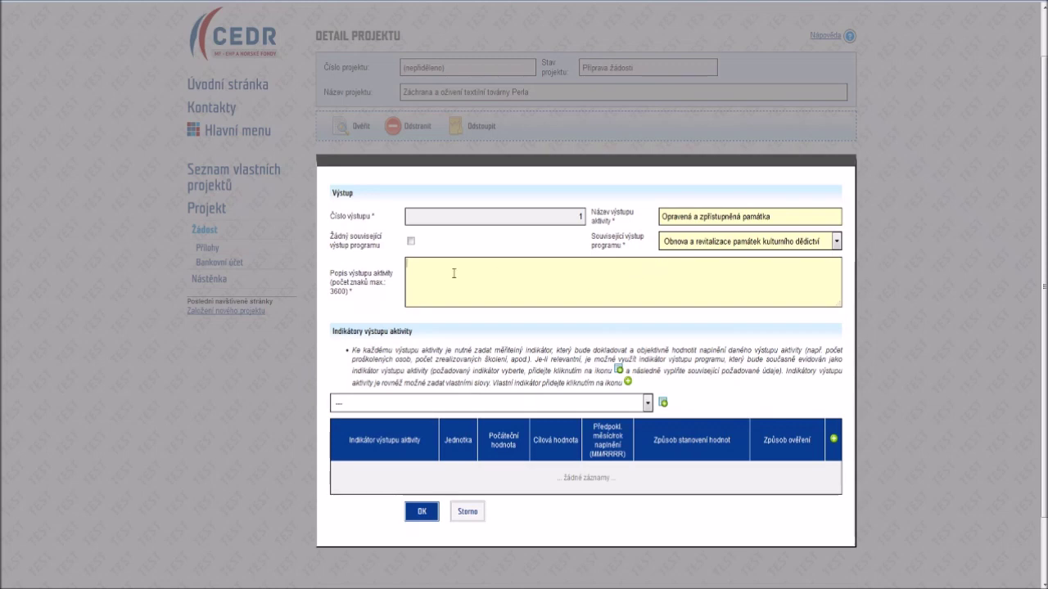
click(453, 273)
- Add the programme indicator "Počet obnovených a revitalizovaných nemovitých kulturních památek" to the activity output
scroll(461, 287, down, 1)
scroll(461, 287, down, 1)
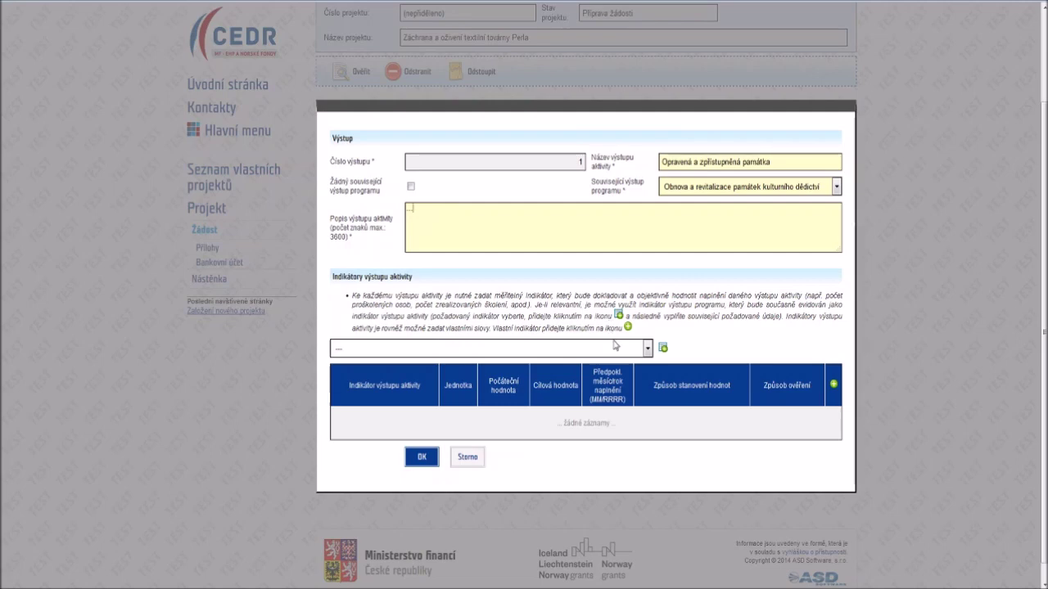
click(648, 349)
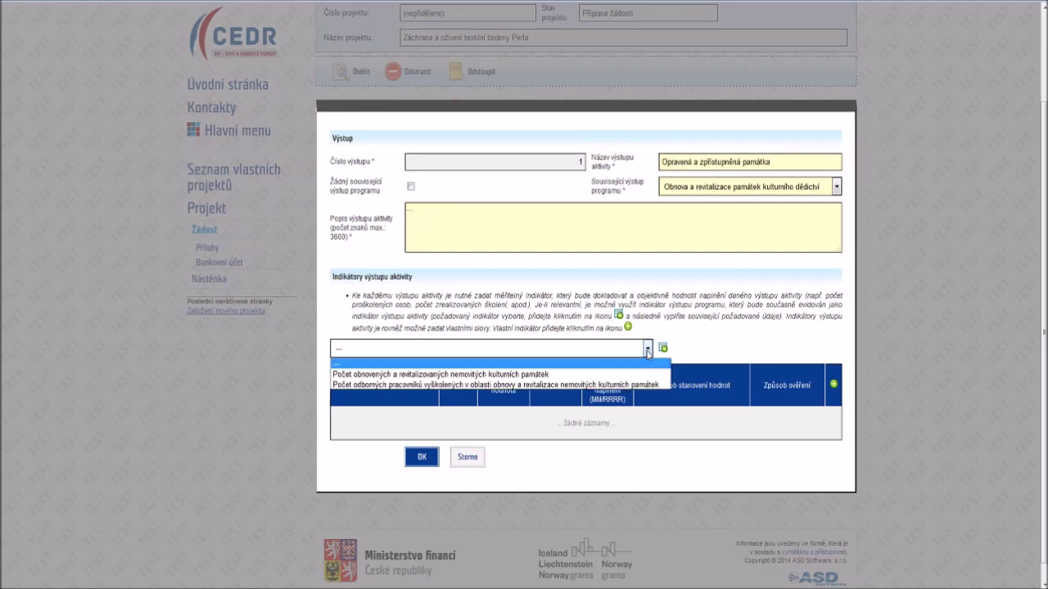
click(642, 375)
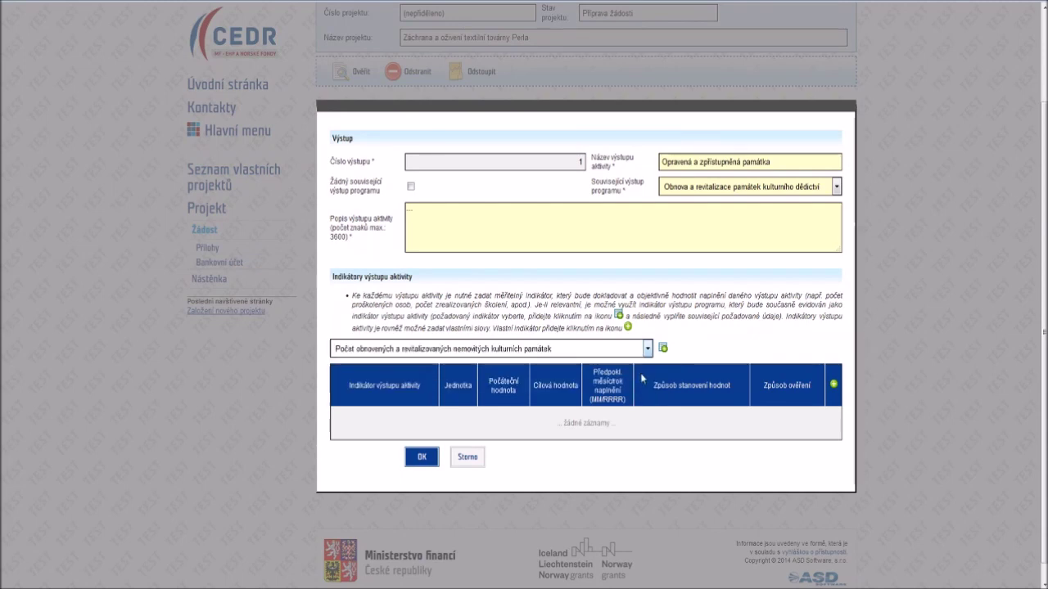
click(663, 349)
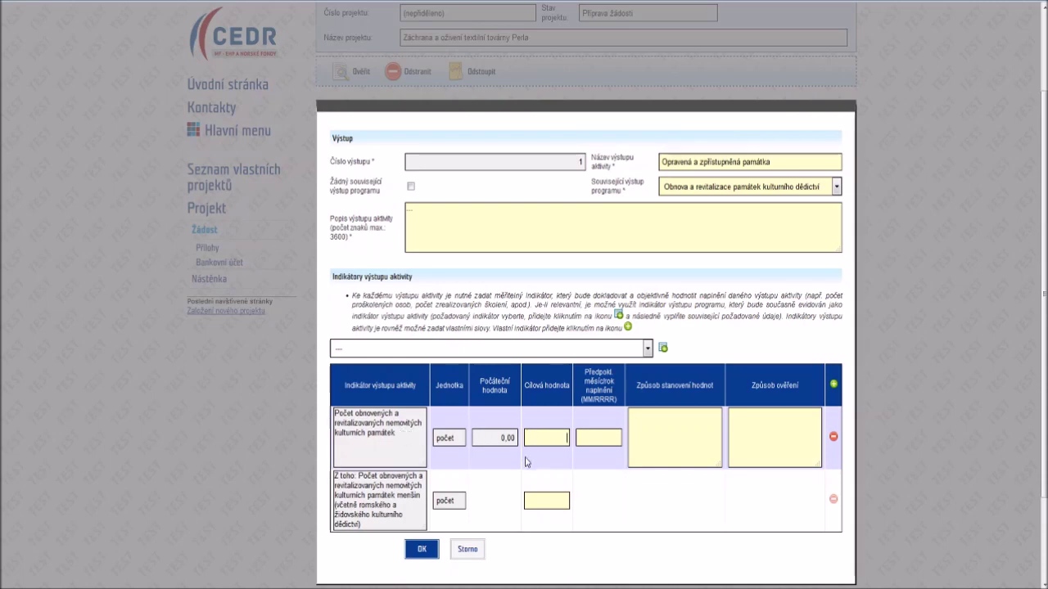
- Set the restored monuments indicator's target value to 1 and its expected fulfilment month to 01/2024
text(1)
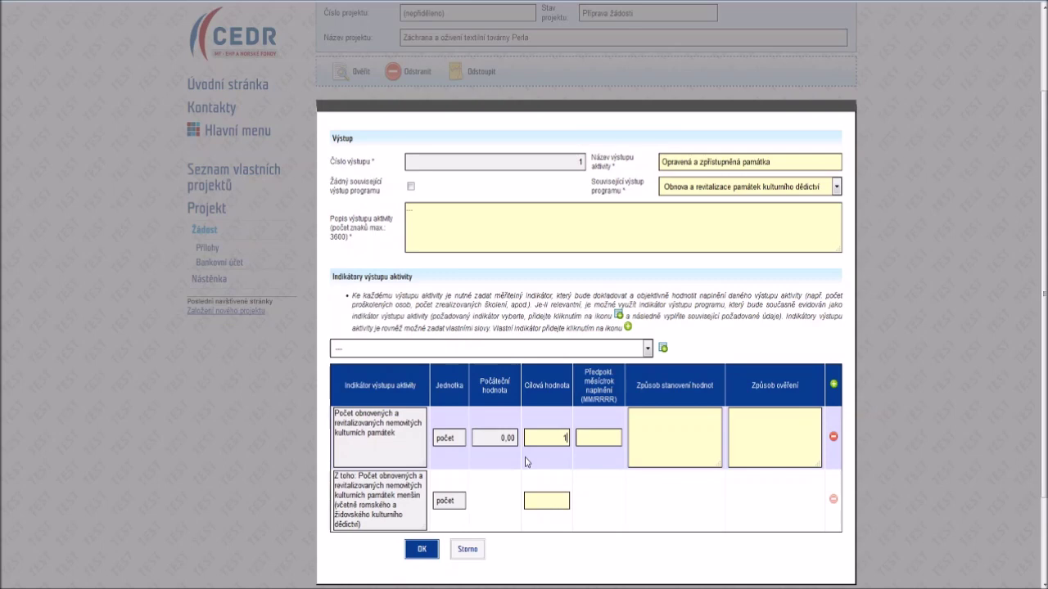
click(581, 437)
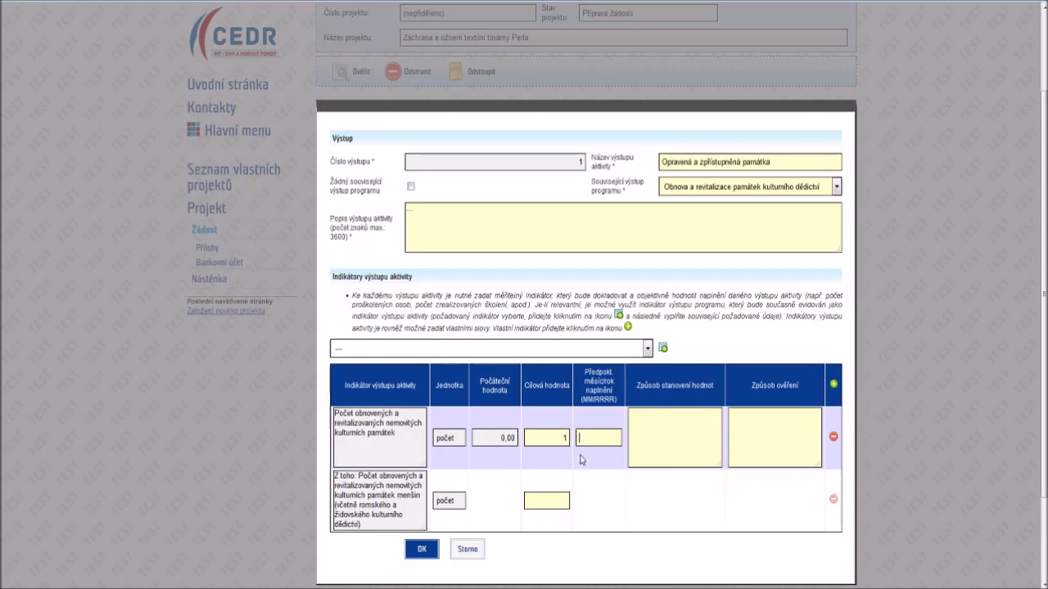
text(01/20)
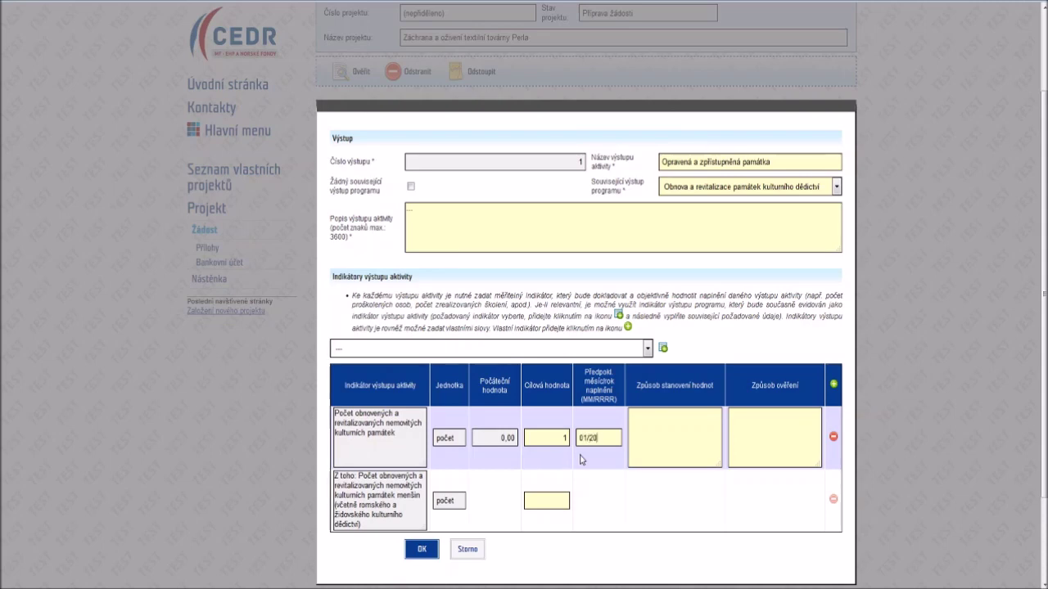
text(24)
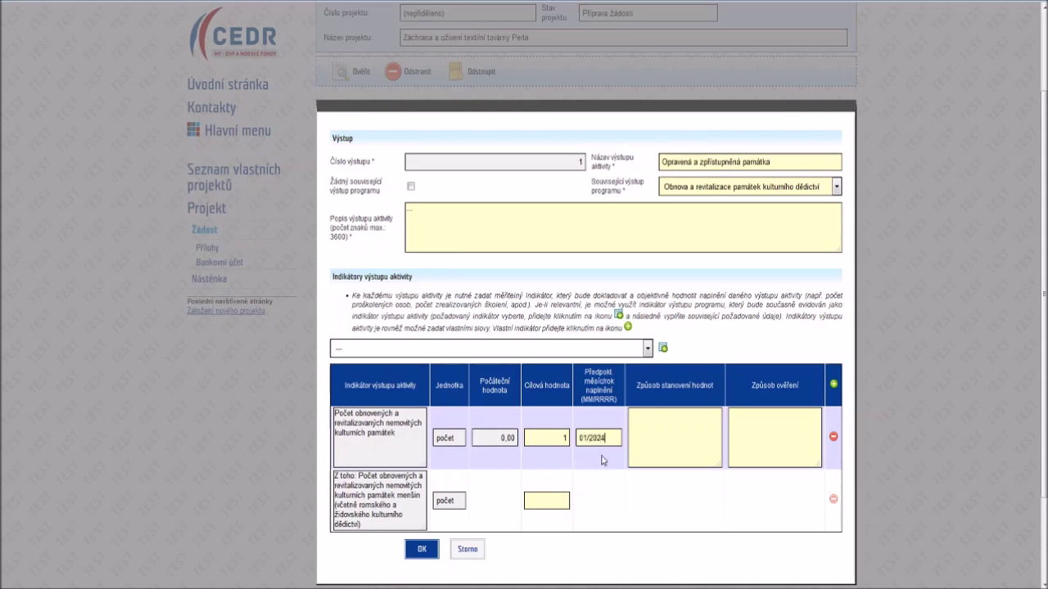
- Enter "Obnovená a revitalizovaná kulturní památka." as the indicator's method of determining values
click(643, 429)
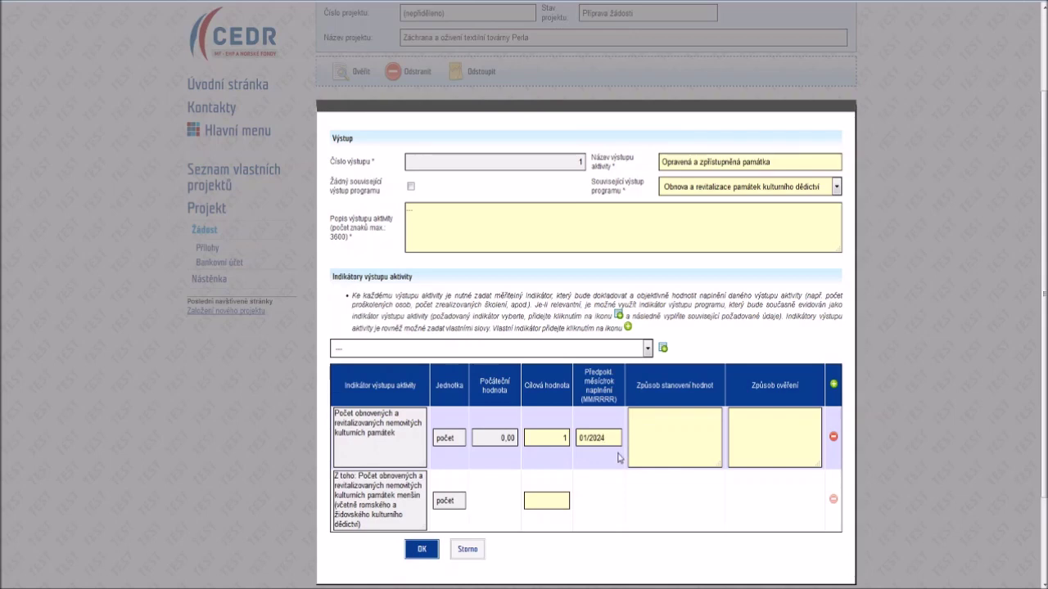
text(O)
text(bnov)
text(ená)
text( a revit)
text(o)
text(ali)
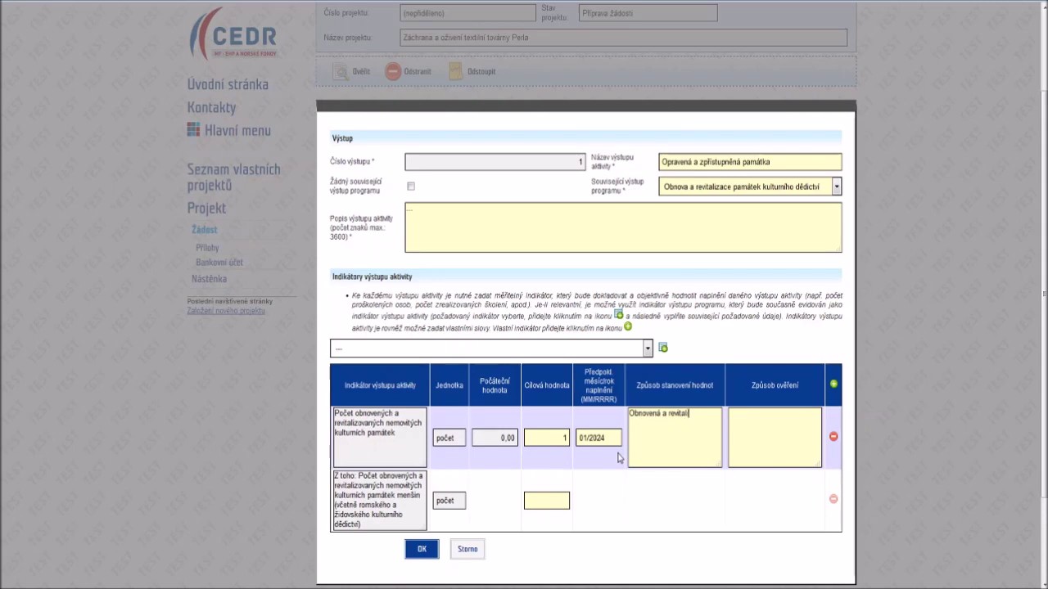
text(zovaná kulturní pam)
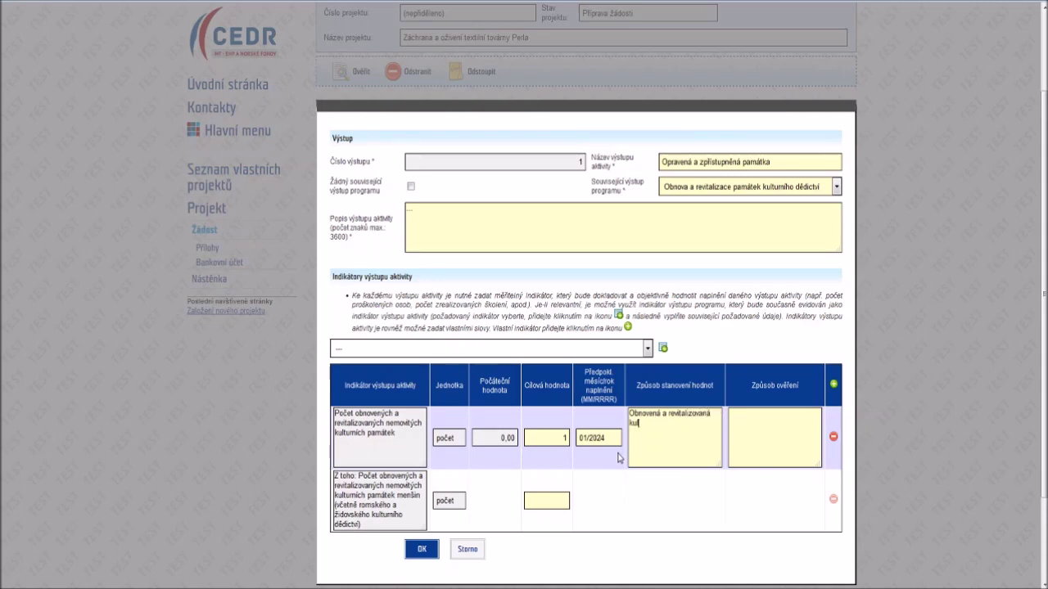
text(átka.)
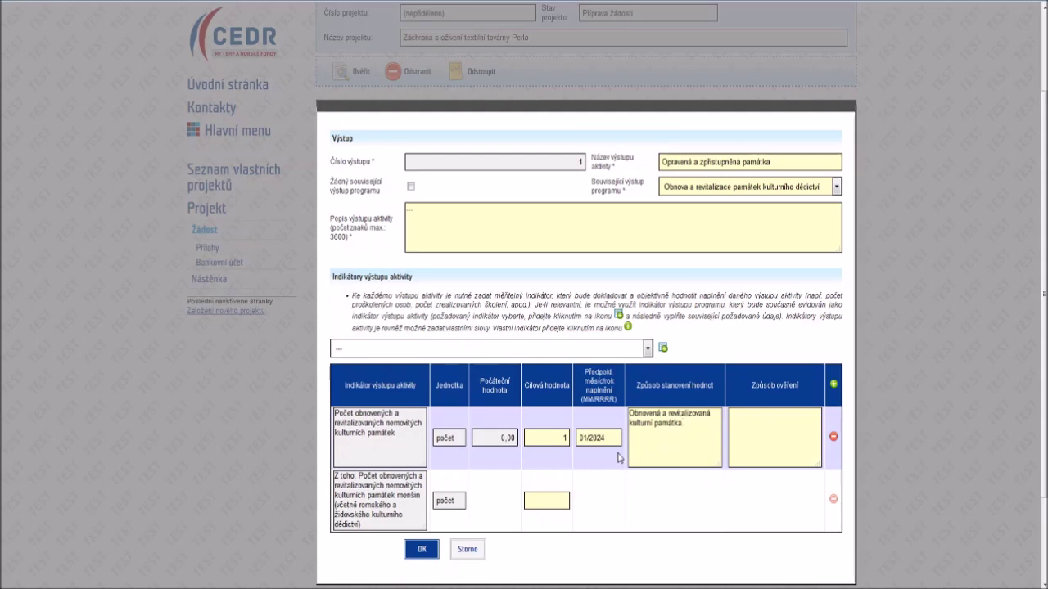
- Enter "Kolaudační souhlas, fotodokumentace." as the indicator's method of verification
click(752, 425)
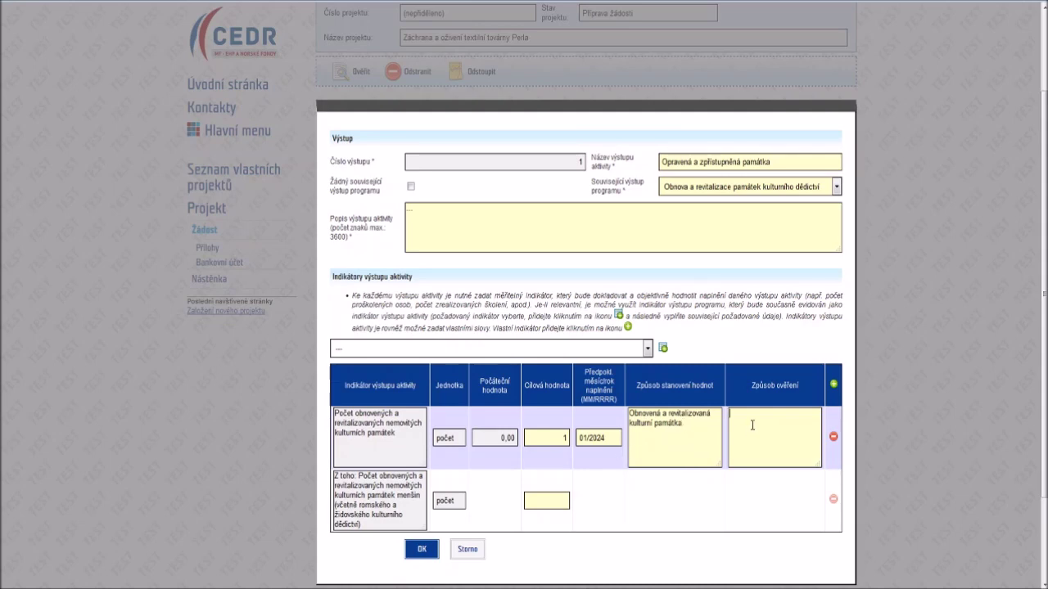
text(Kolauda)
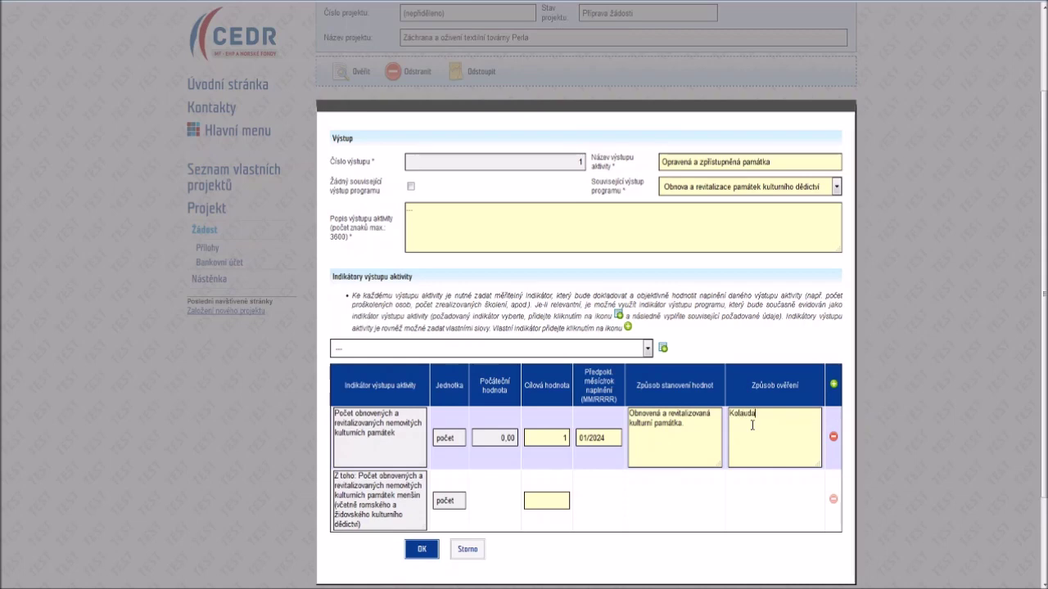
text(ční souhlas, fotodokumentace)
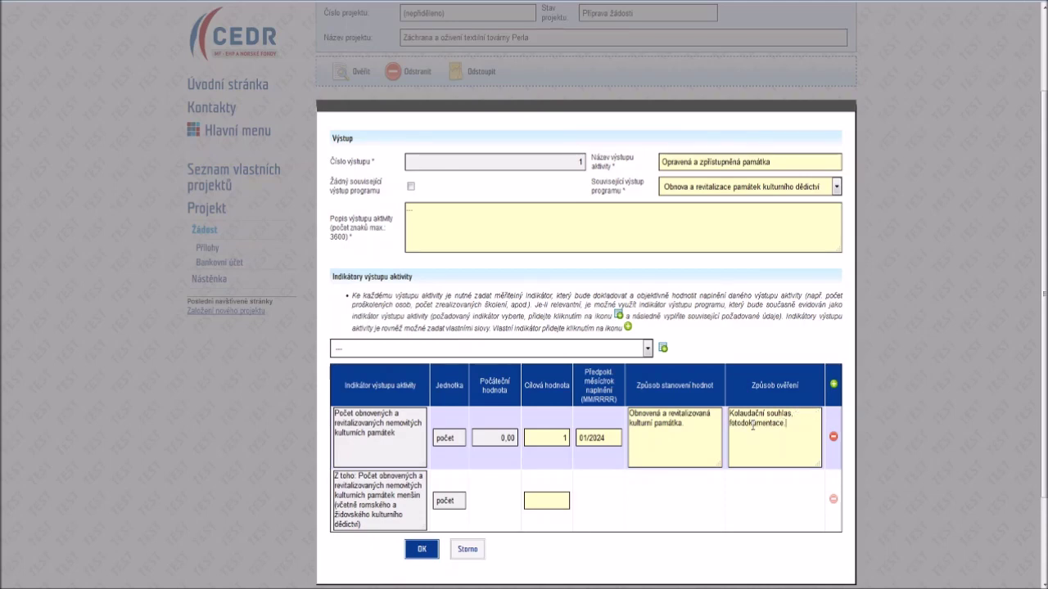
text(.)
- Set the minority monuments sub-indicator's target to 0, and confirm both the output and its activity
click(557, 501)
text(0)
click(434, 551)
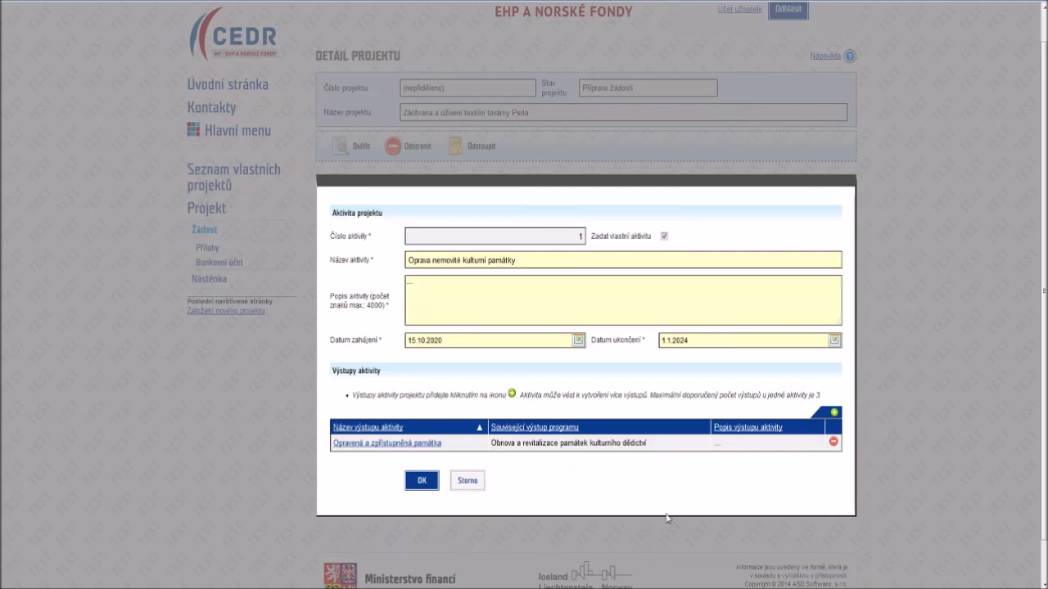
click(420, 489)
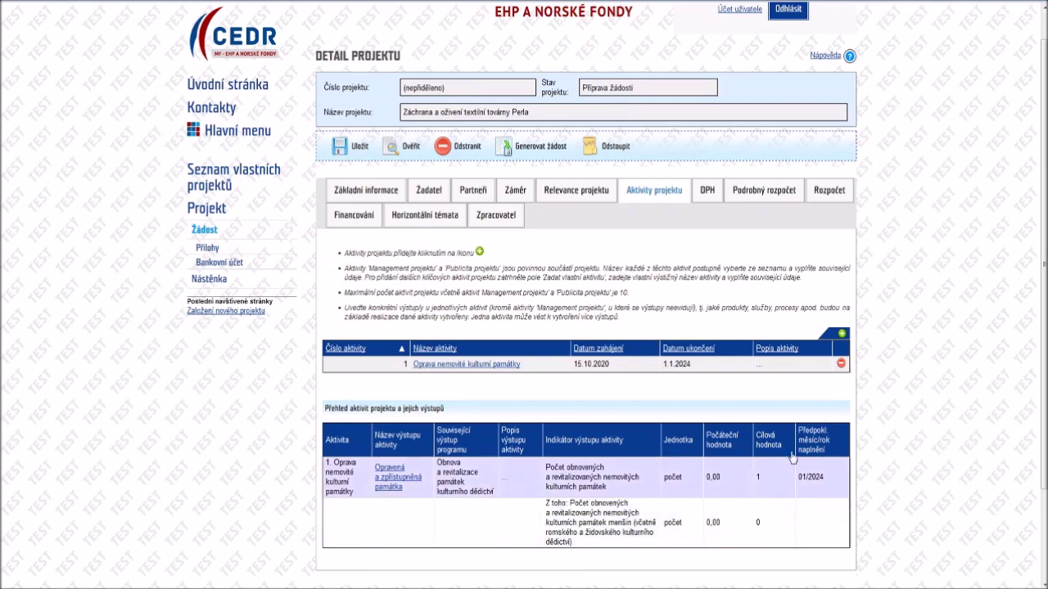
- Add a second project activity of the predefined type "Publicita projektu" with the placeholder description "..."
click(840, 334)
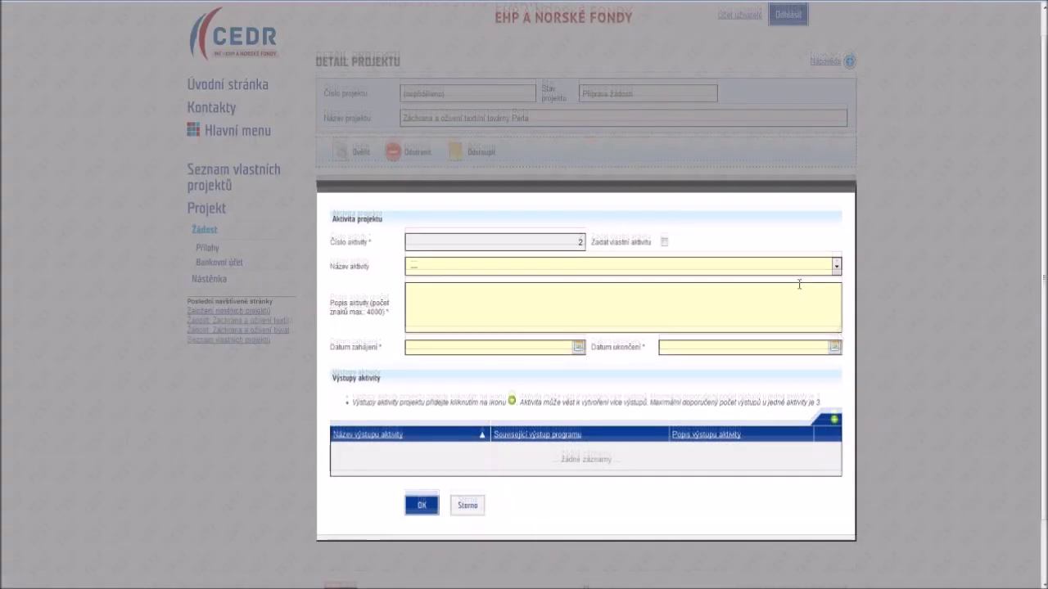
click(798, 267)
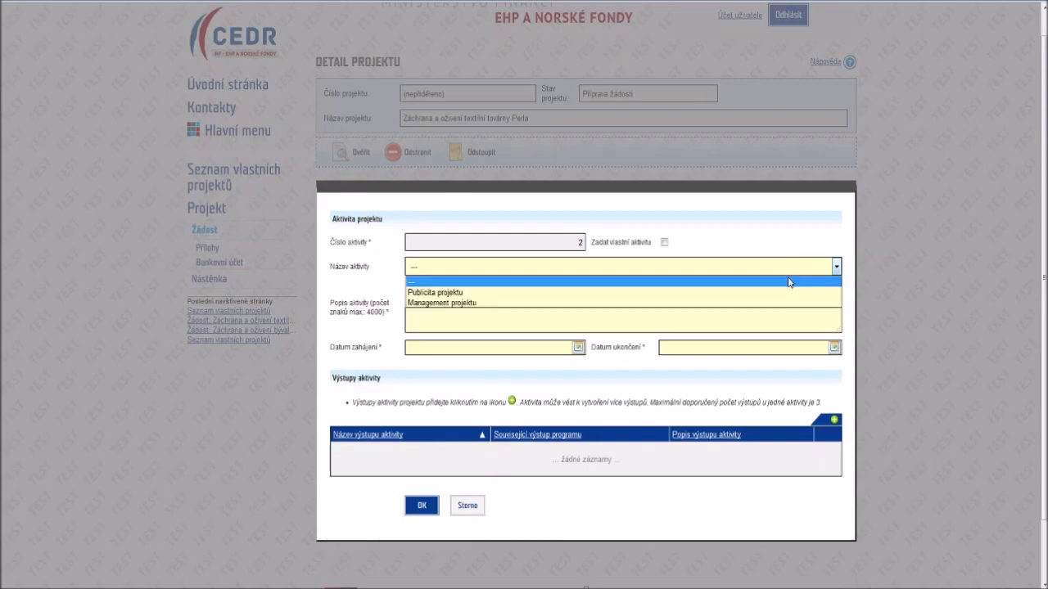
click(780, 288)
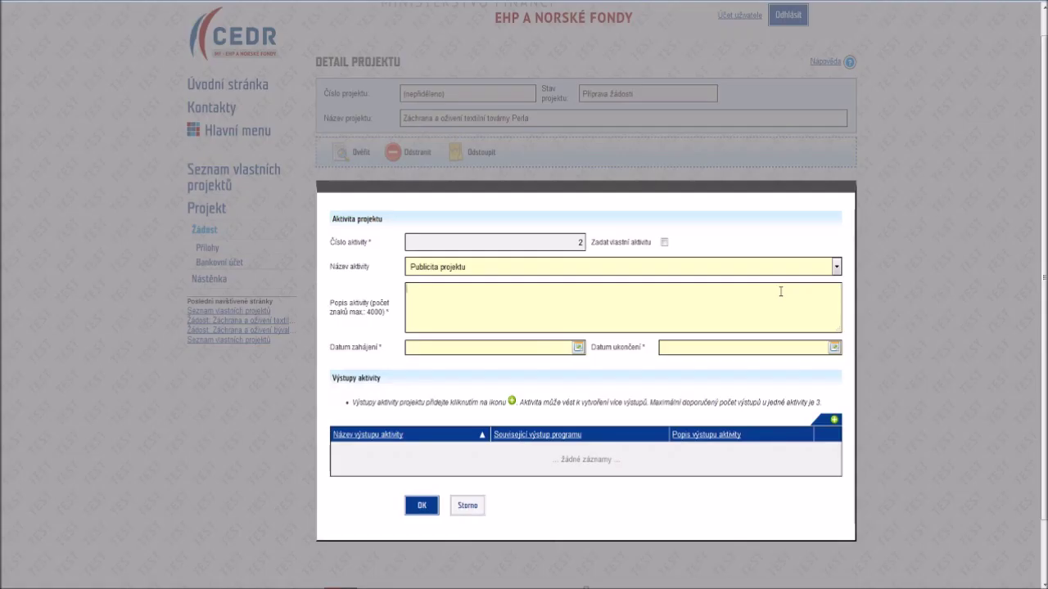
click(780, 292)
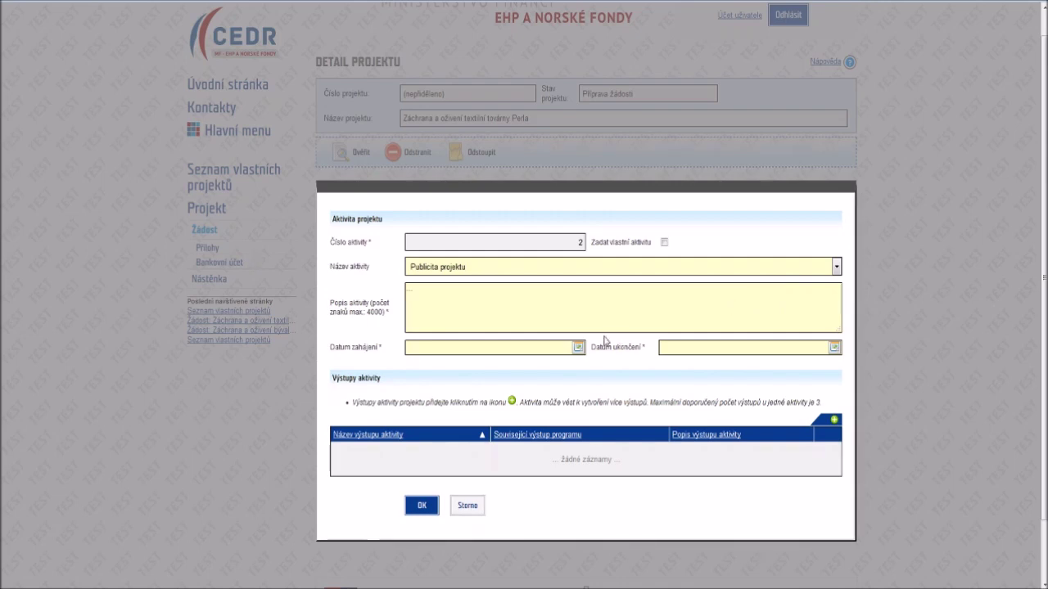
- Set the publicity activity's start date to 1.10.2020
click(578, 348)
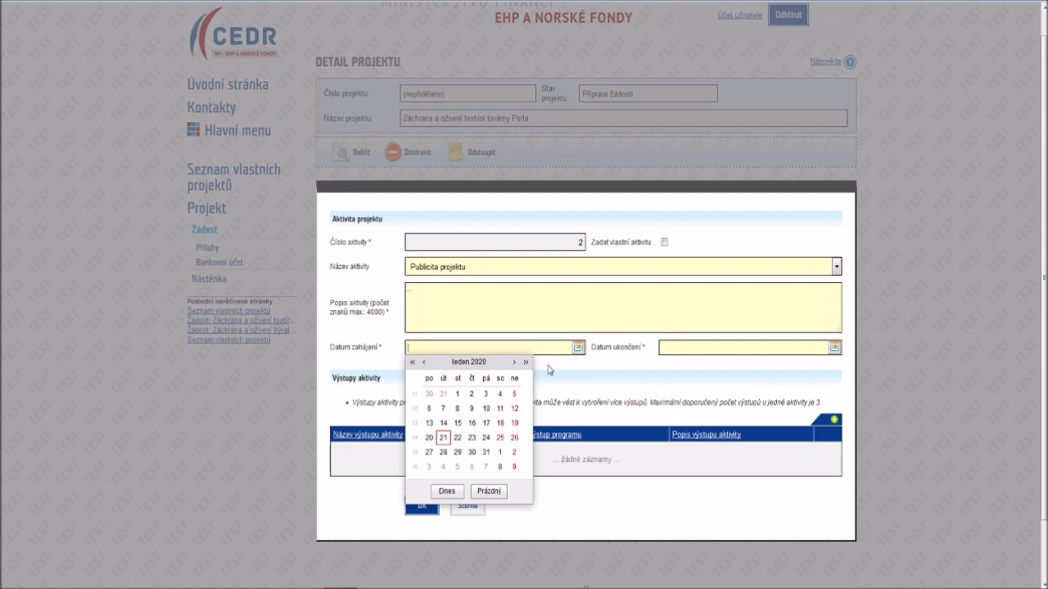
click(514, 363)
click(514, 362)
click(514, 363)
click(514, 363)
click(514, 363)
click(514, 364)
click(514, 363)
click(514, 364)
click(514, 363)
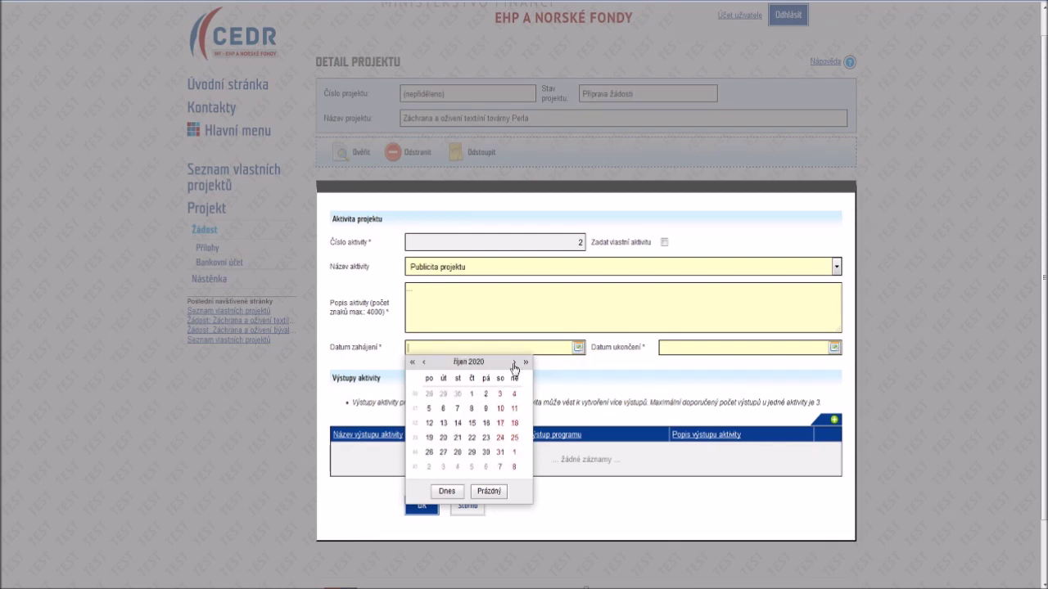
click(471, 394)
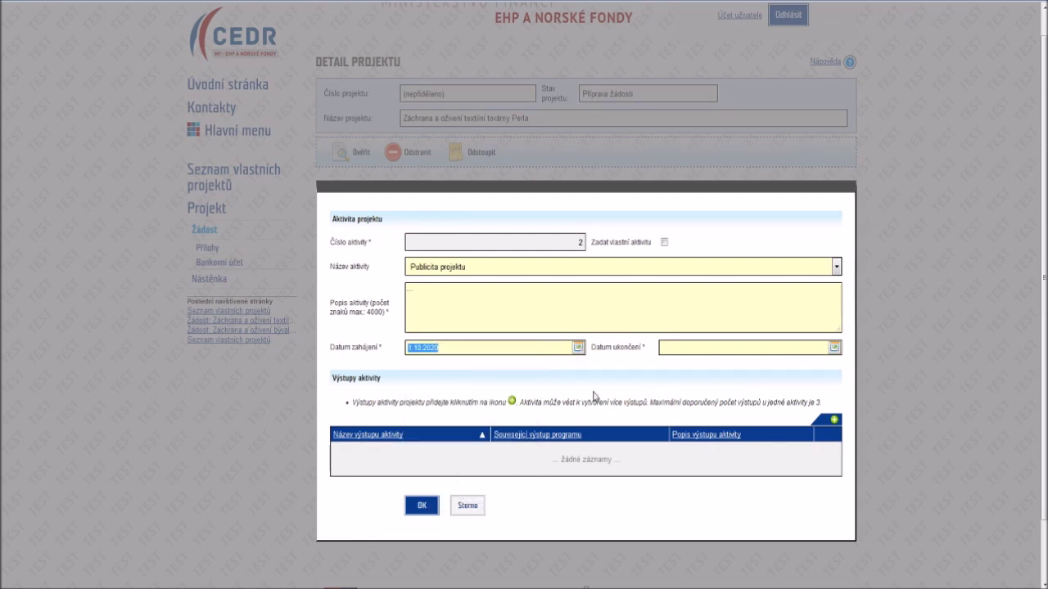
- Set the publicity activity's end date to 1.1.2024
click(833, 348)
click(779, 363)
click(780, 362)
click(779, 362)
click(683, 395)
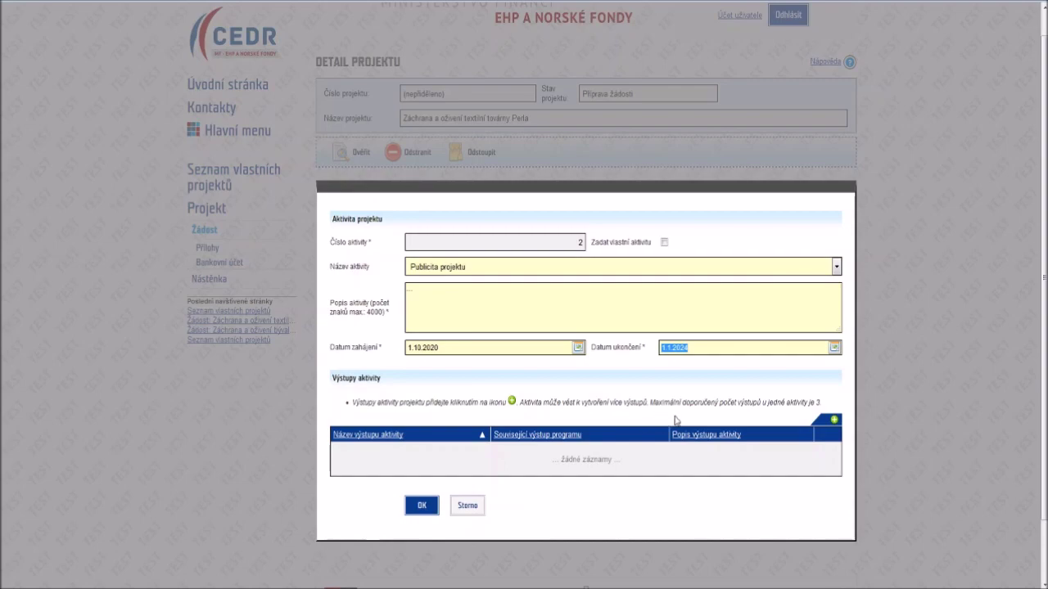
- Add a publicity activity output named "Soubor prvků povinné publicity projektu" and mark it as having no related programme output
click(833, 419)
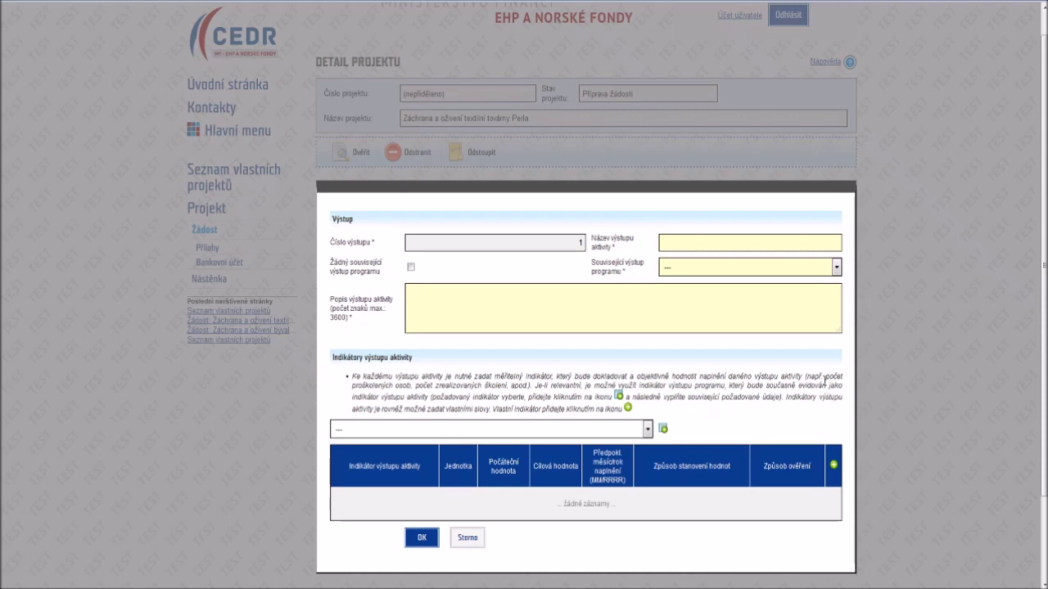
click(803, 243)
click(800, 258)
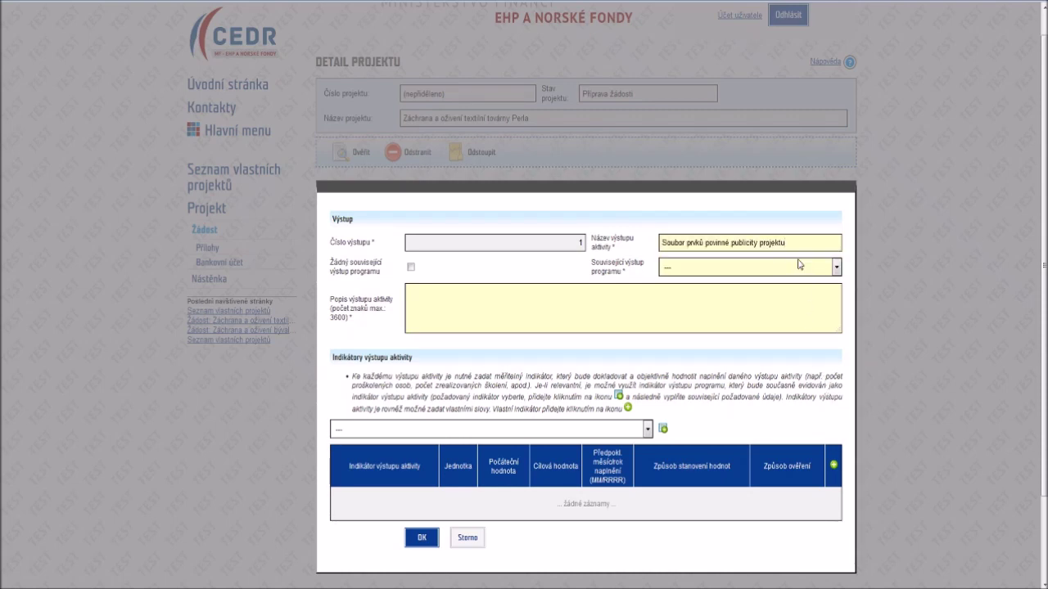
click(799, 270)
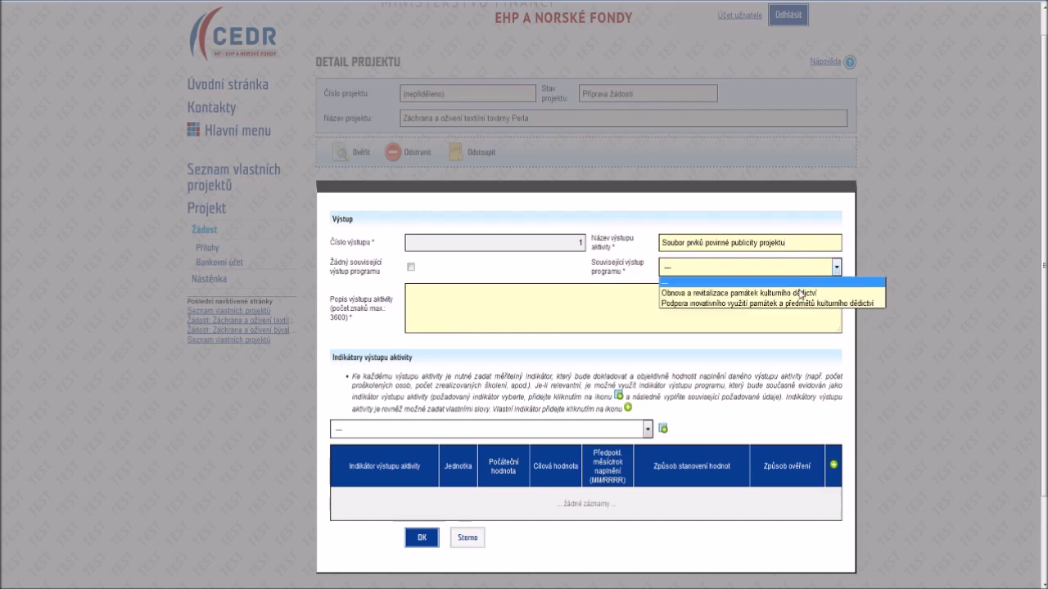
click(770, 271)
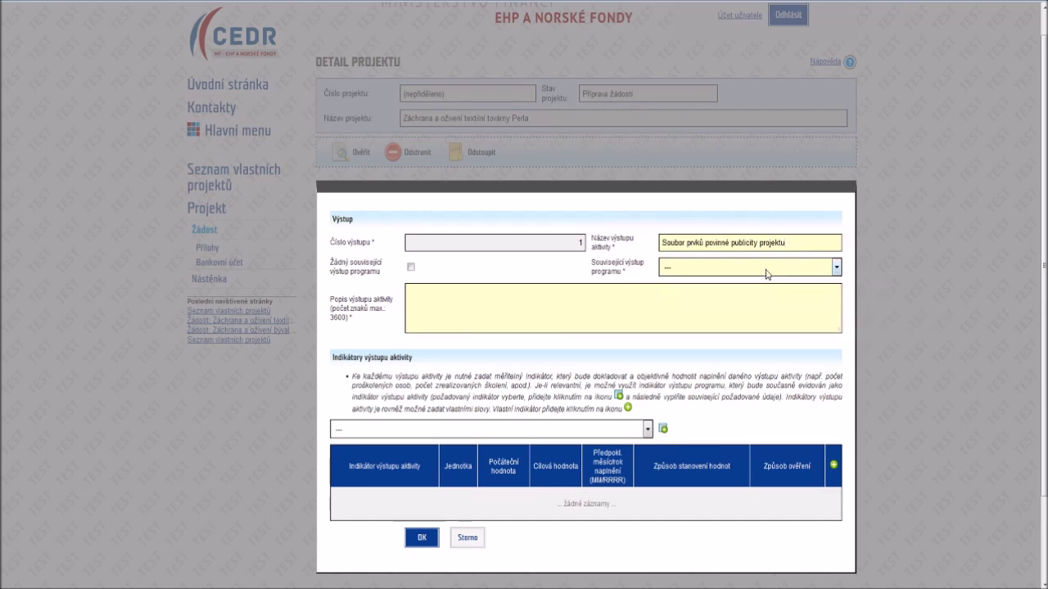
click(411, 267)
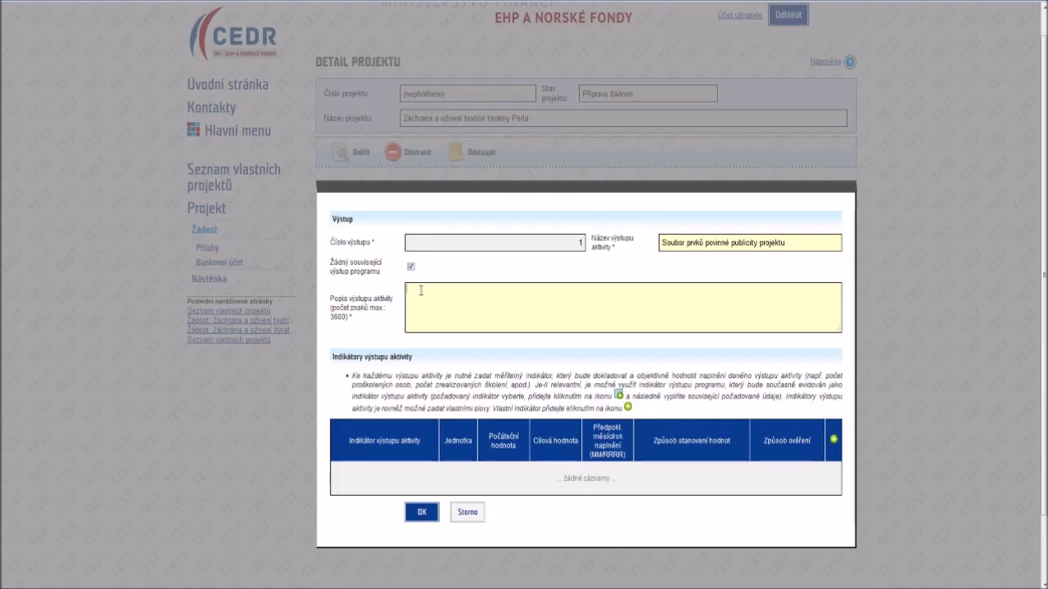
- Enter "..." as the output description and add a custom output indicator named "Soubor prvků povinné publicity projektu"
click(421, 291)
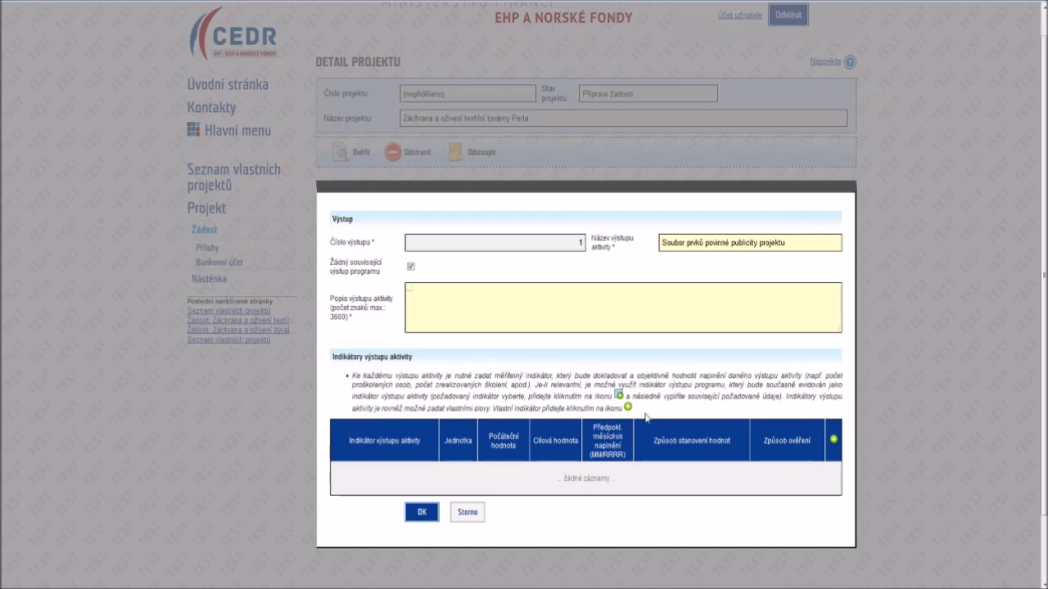
click(833, 439)
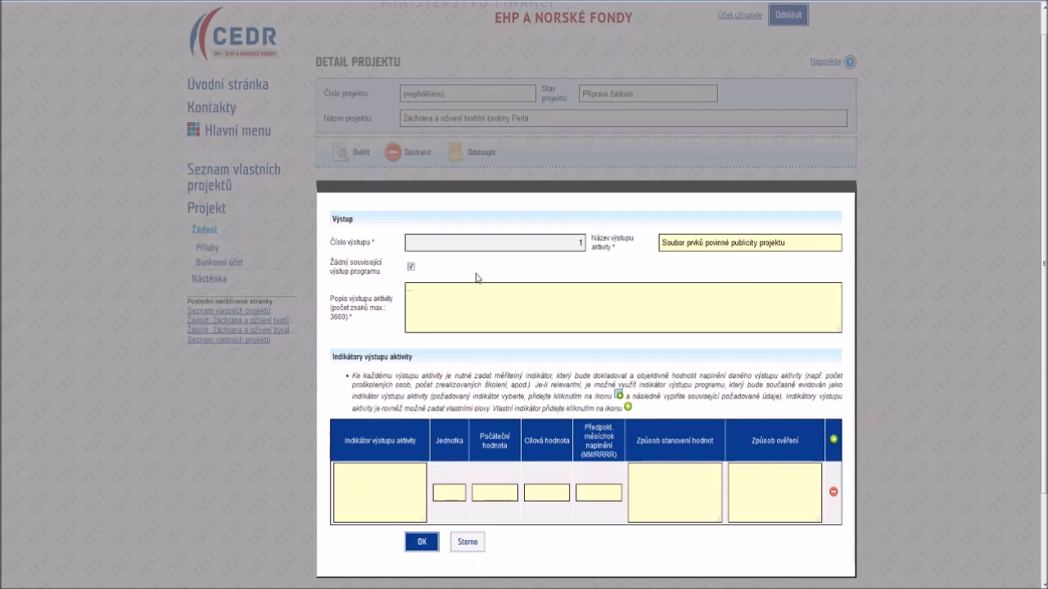
click(442, 292)
click(391, 467)
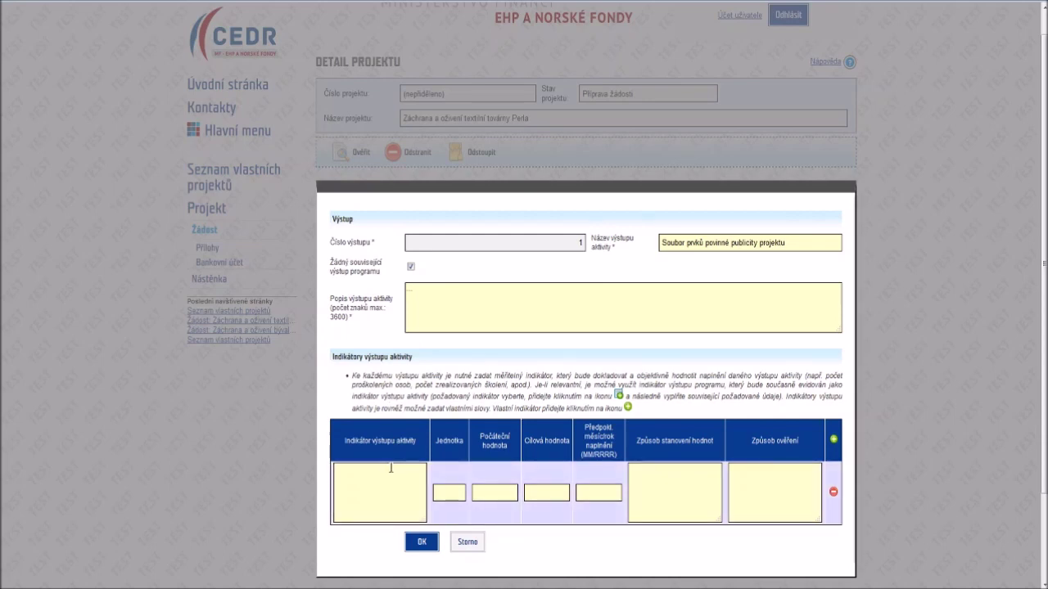
text(Soubor prvků povinné publicity projektu)
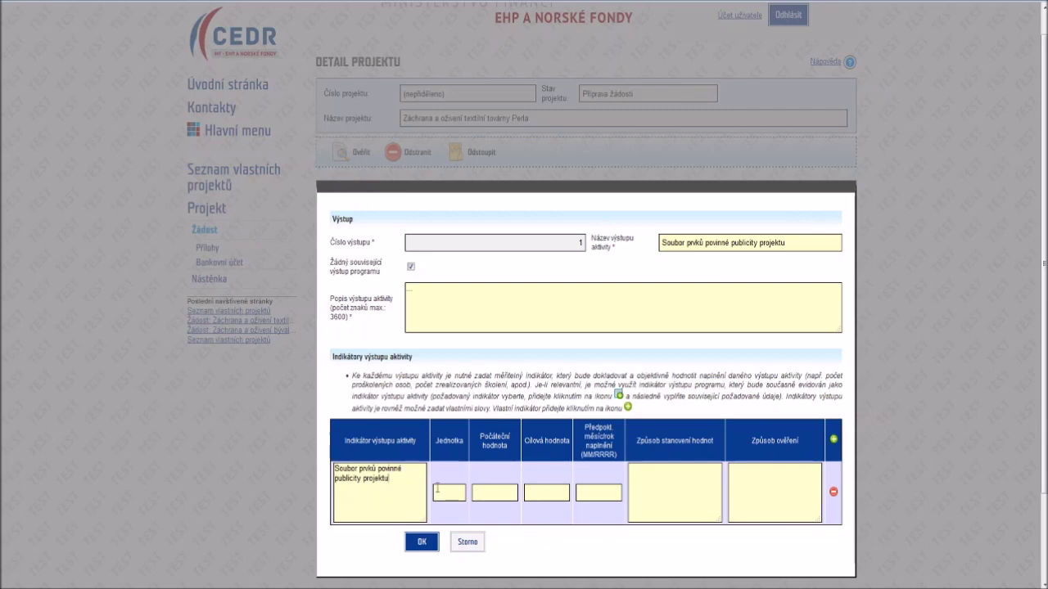
- Set the publicity indicator's unit to "soubor", initial value to 0, target value to 1 and expected fulfilment to 01/2024
text(soubor)
click(586, 491)
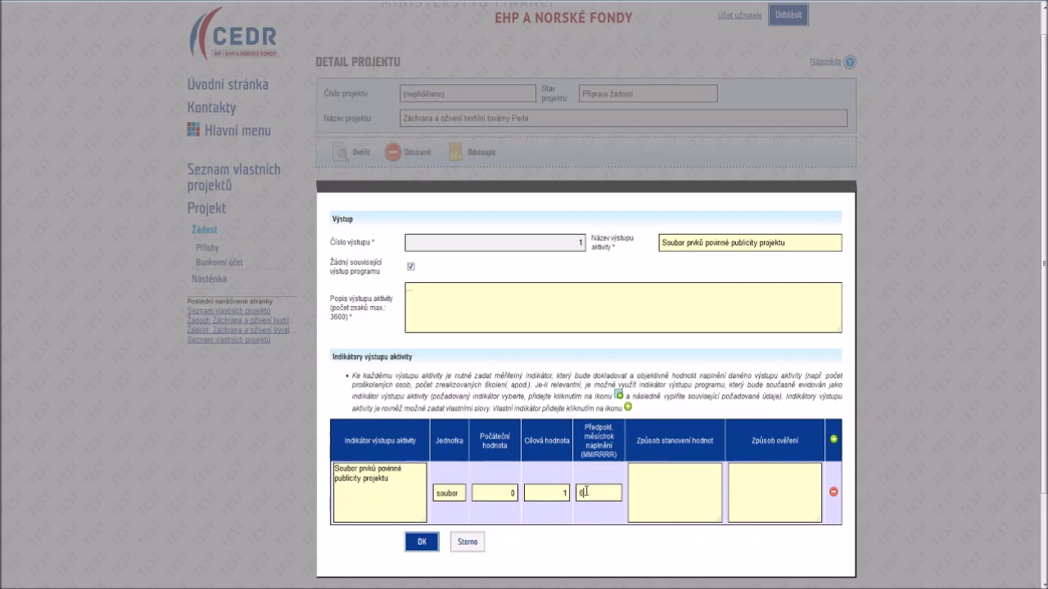
text(03/2024)
- Enter "1 souhrnný indikátor - soubor povinné publicity" as the value determination method and "Dokumentace KP, fotodokumentace, webové stránky projektu" as the verification method
click(635, 500)
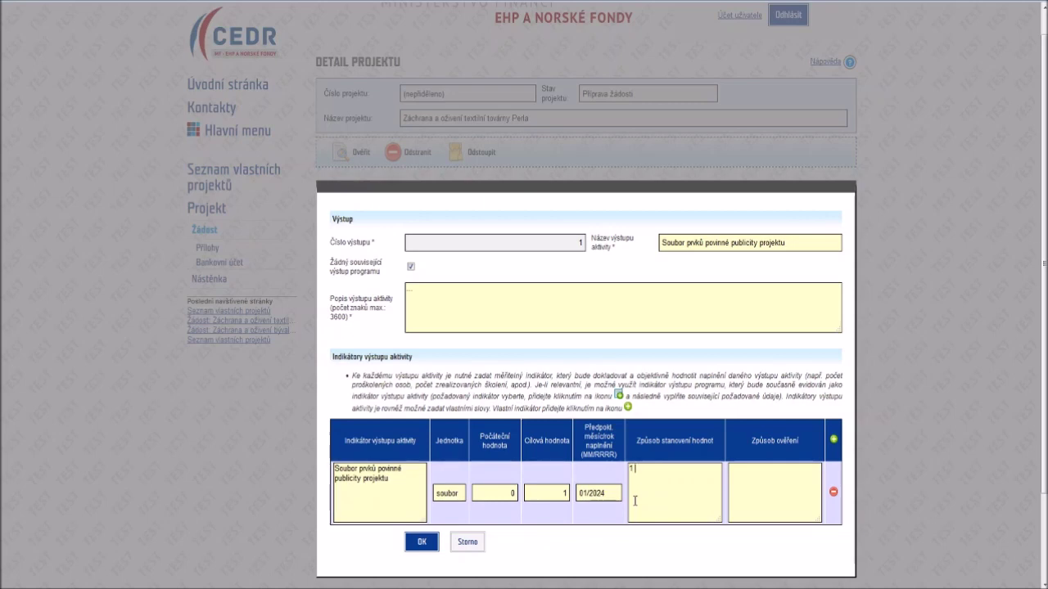
text(1 souhrnný ind)
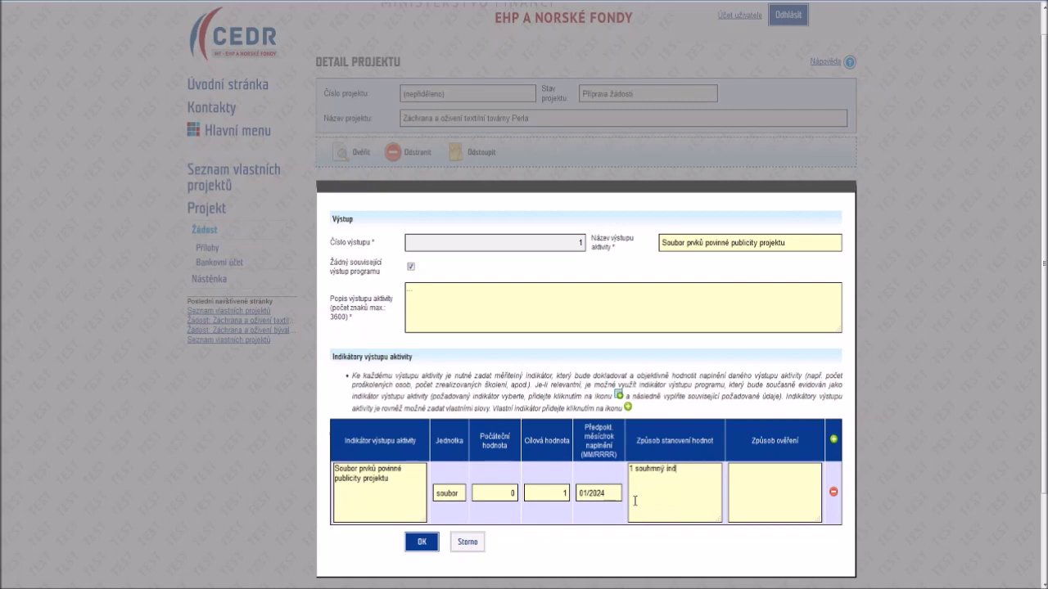
text(ikátor - soubor p)
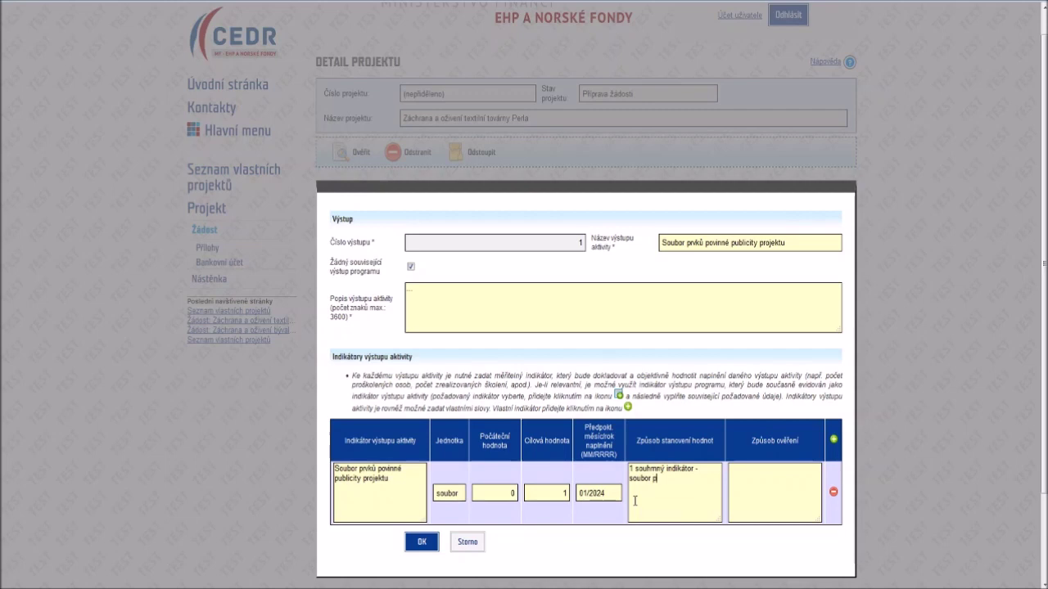
text(ovinné pub)
key(Tab)
text(Dokumentace KP, fotodokumentace; webové stránky projektu)
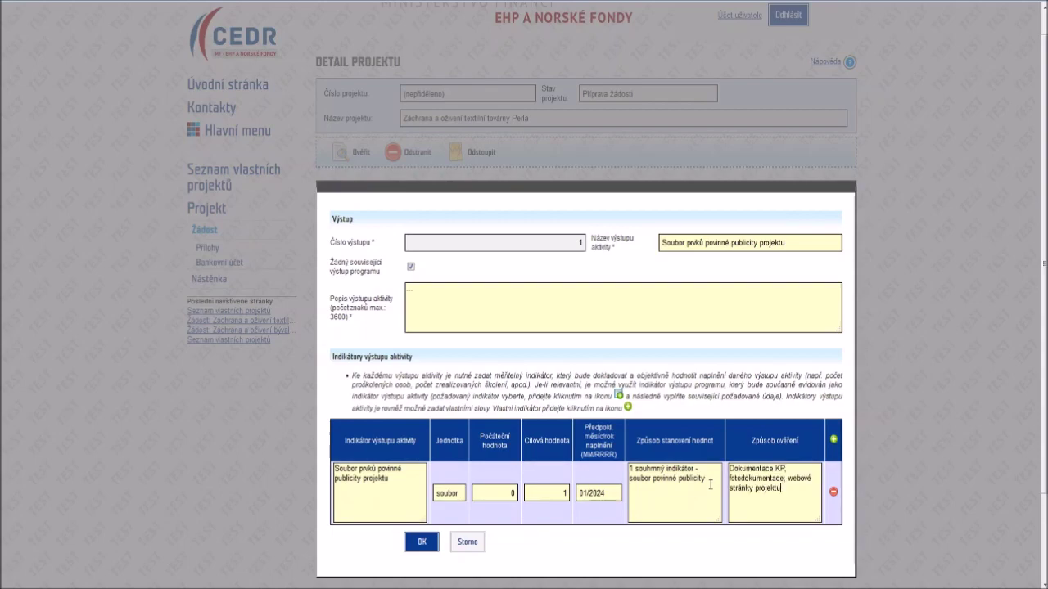
- Confirm the publicity output and its activity, and save the application
click(423, 543)
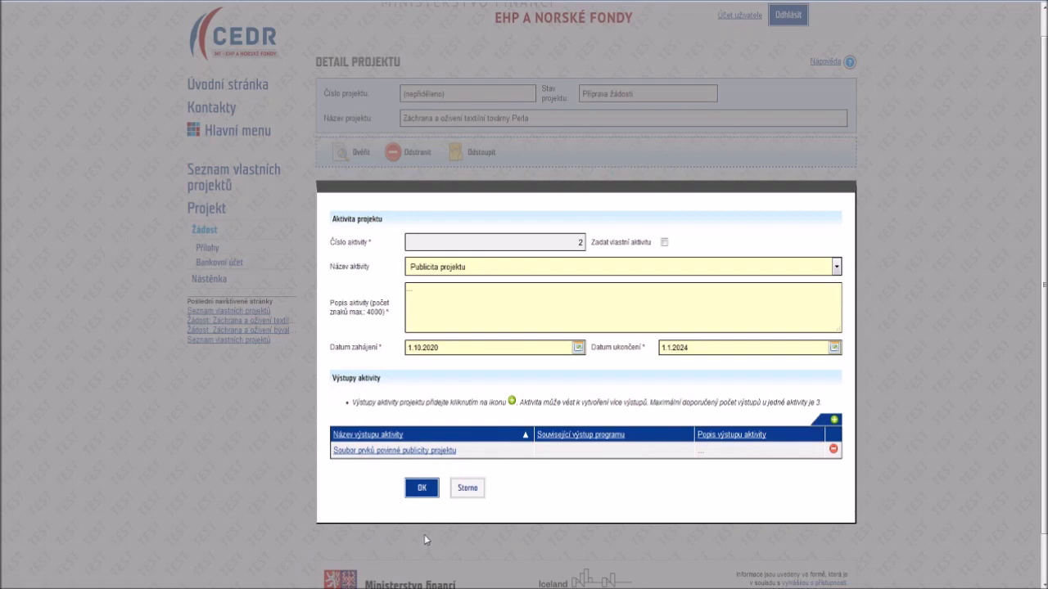
click(423, 489)
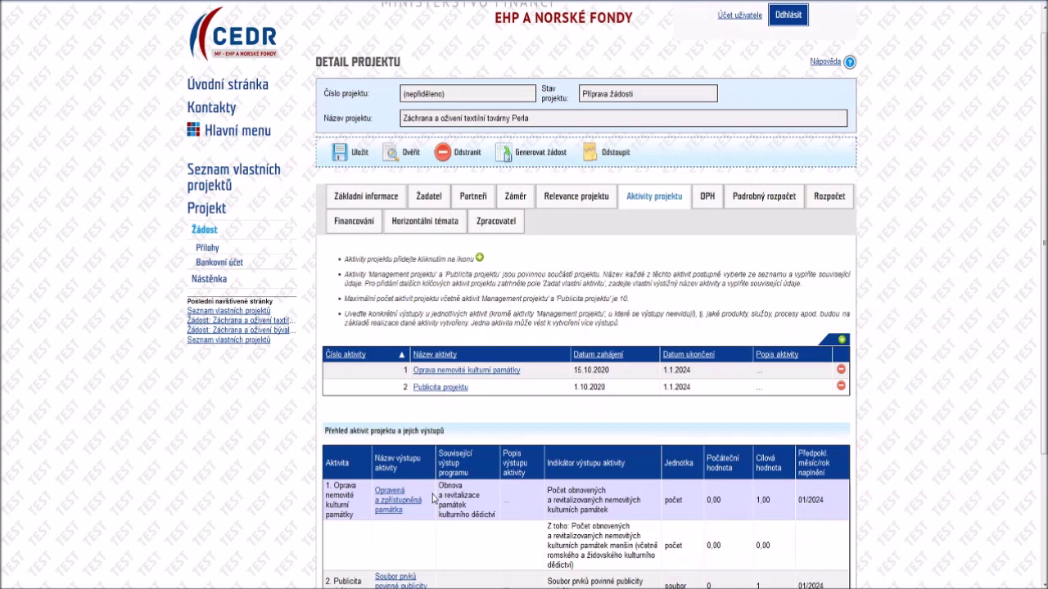
scroll(434, 497, down, 3)
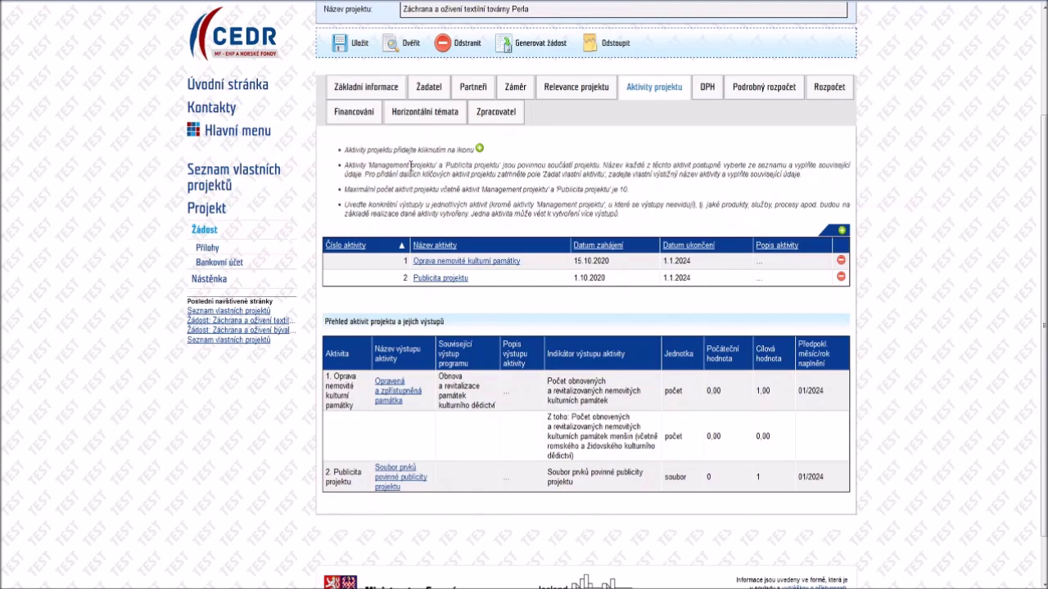
click(360, 48)
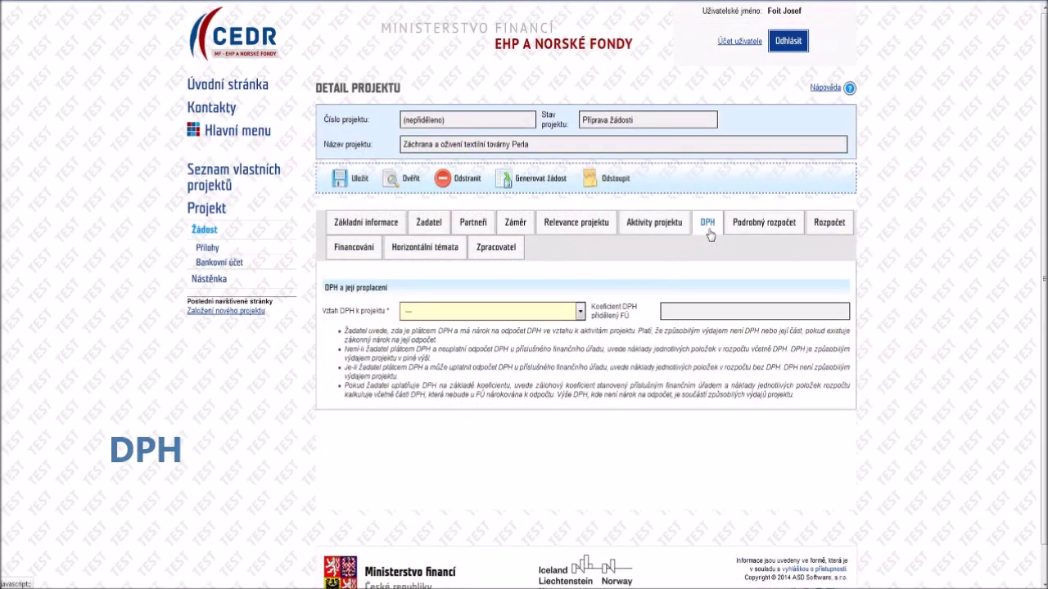
- Set the project's VAT relation to "Nezahrnuji DPH do způsobilých výdajů/VAT is not eligible" and save the application
click(579, 312)
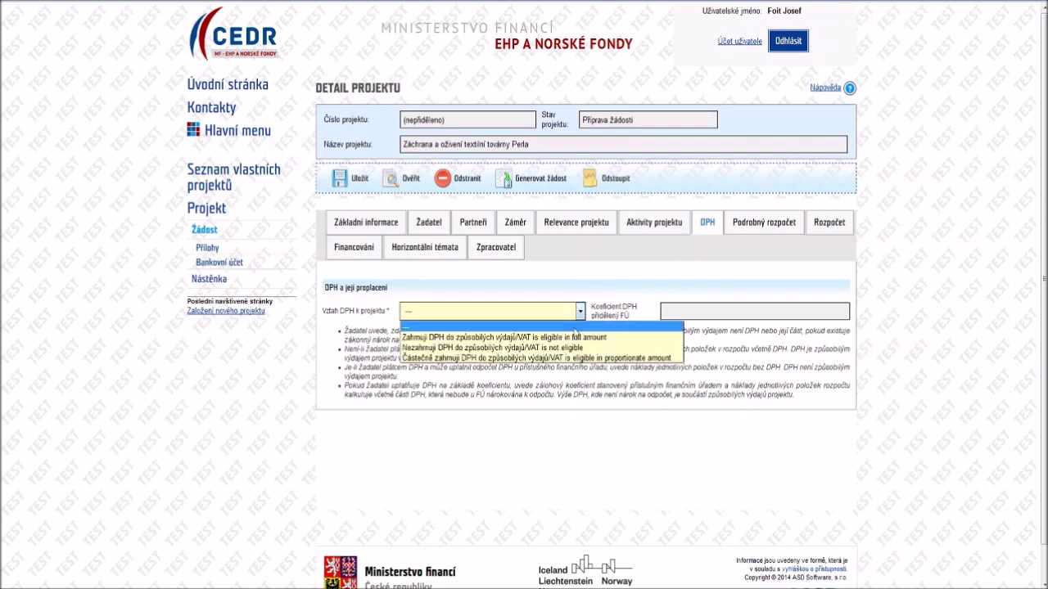
click(572, 347)
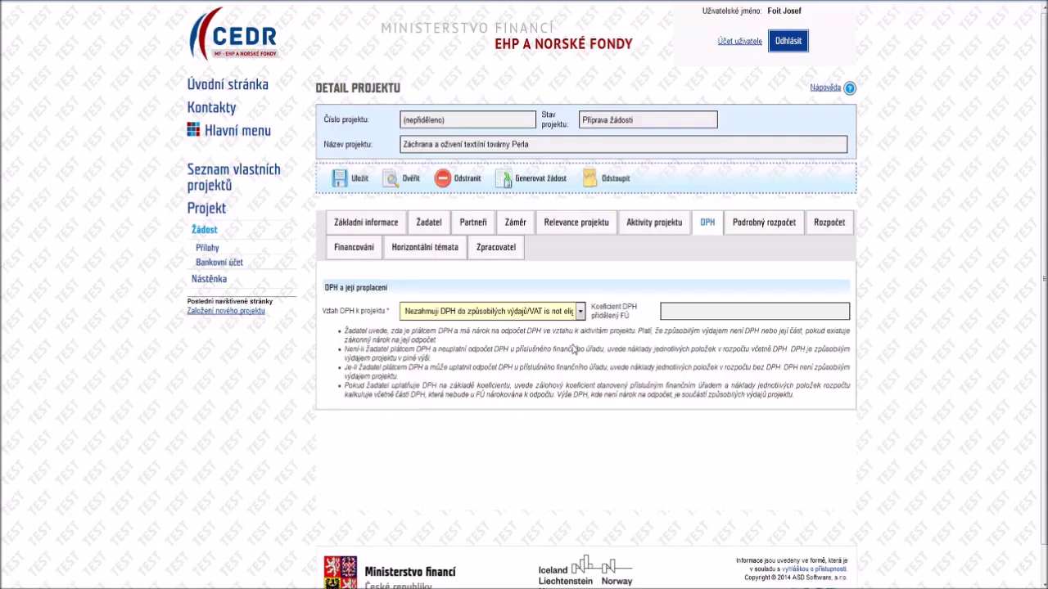
click(348, 178)
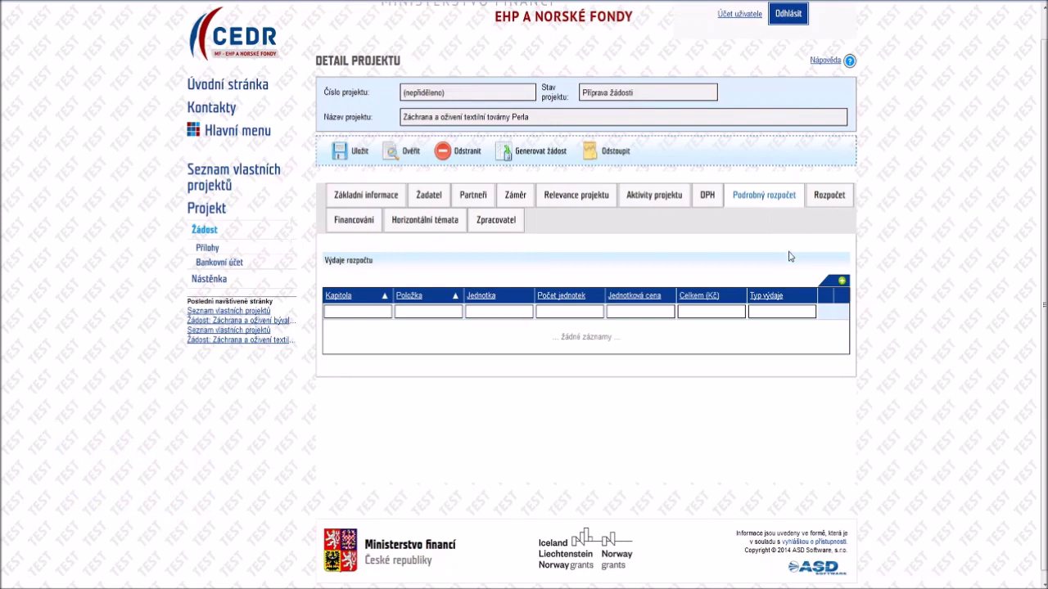
- Add a detailed budget item in the chapter "Stavební práce a dodávky/Construction Works and Supplies" with the item "Stavební práce/Construction works"
click(843, 282)
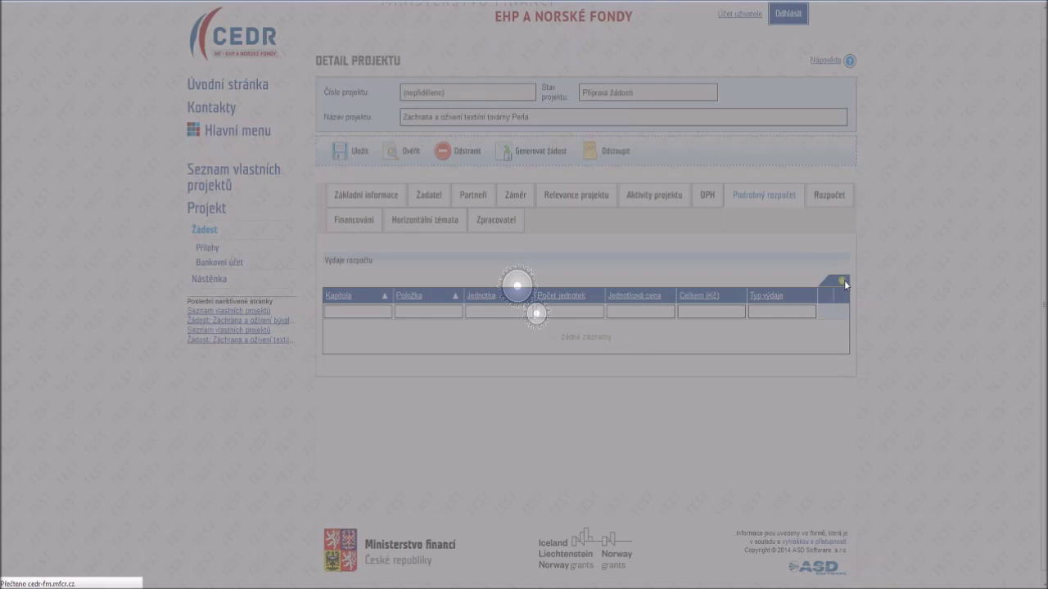
scroll(846, 284, down, 3)
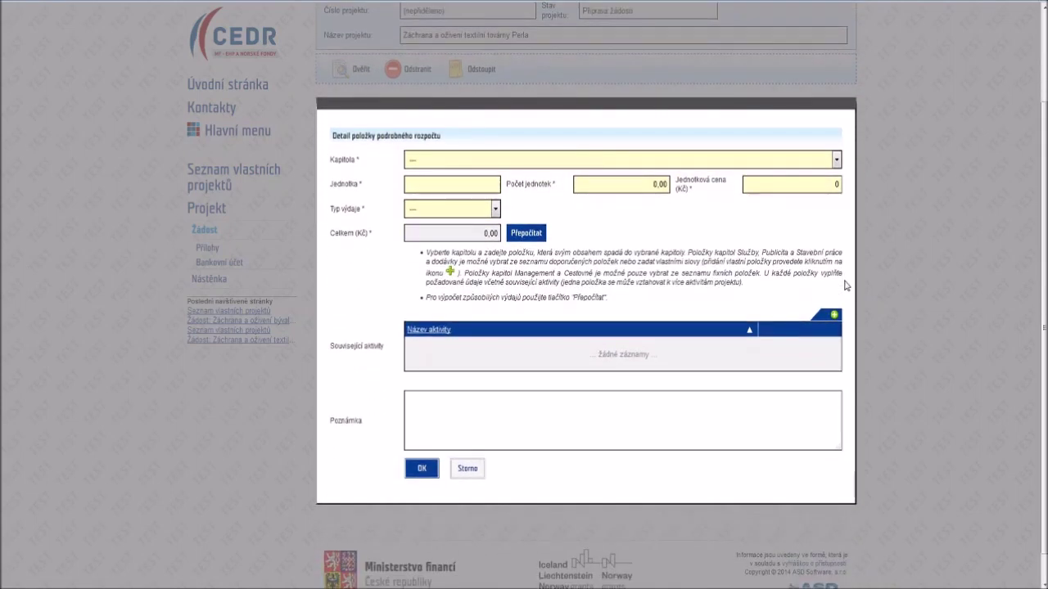
click(836, 160)
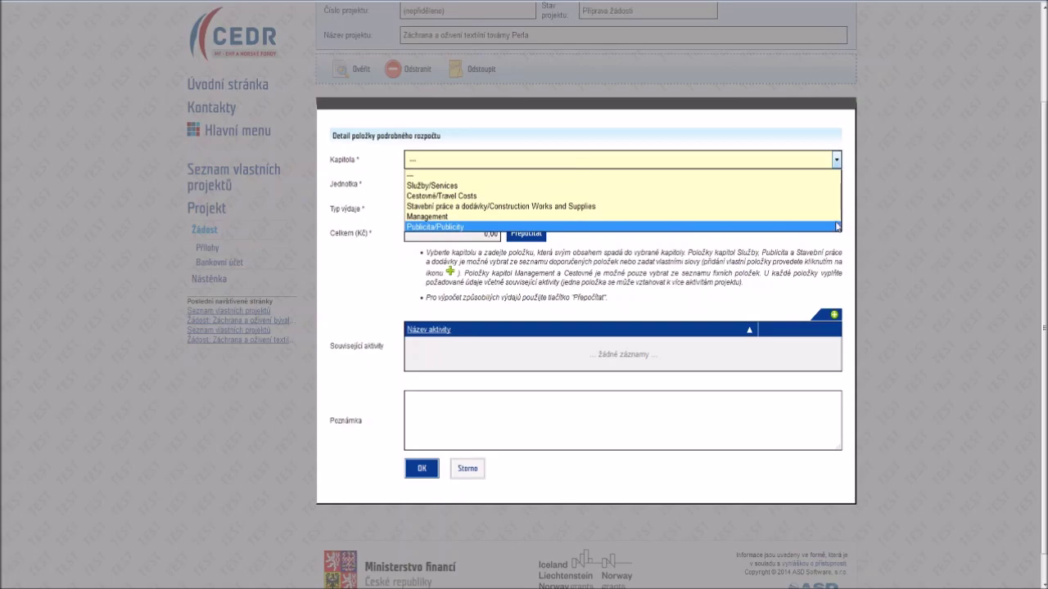
click(835, 206)
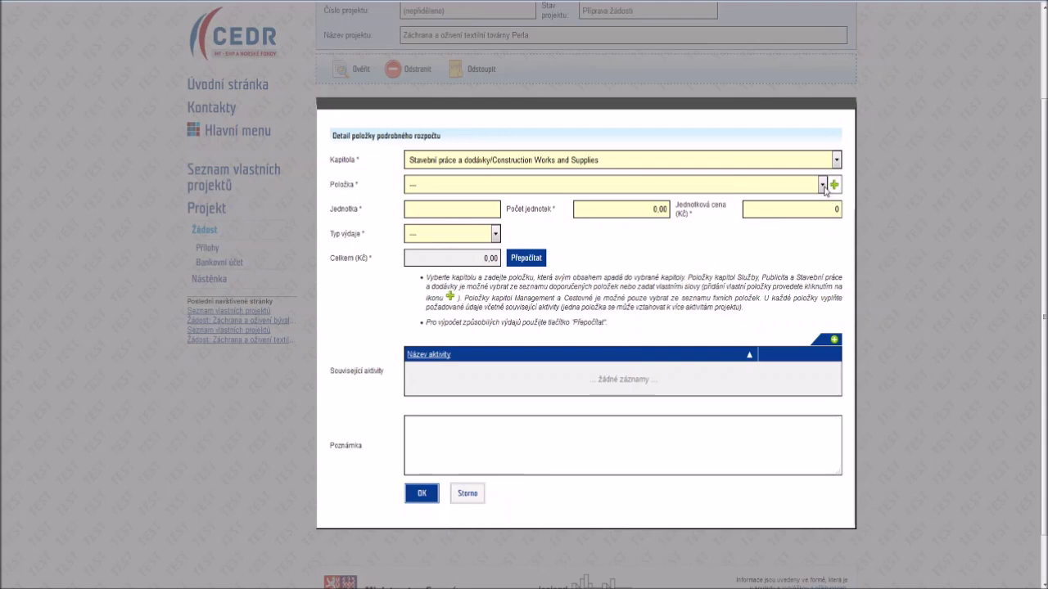
click(823, 185)
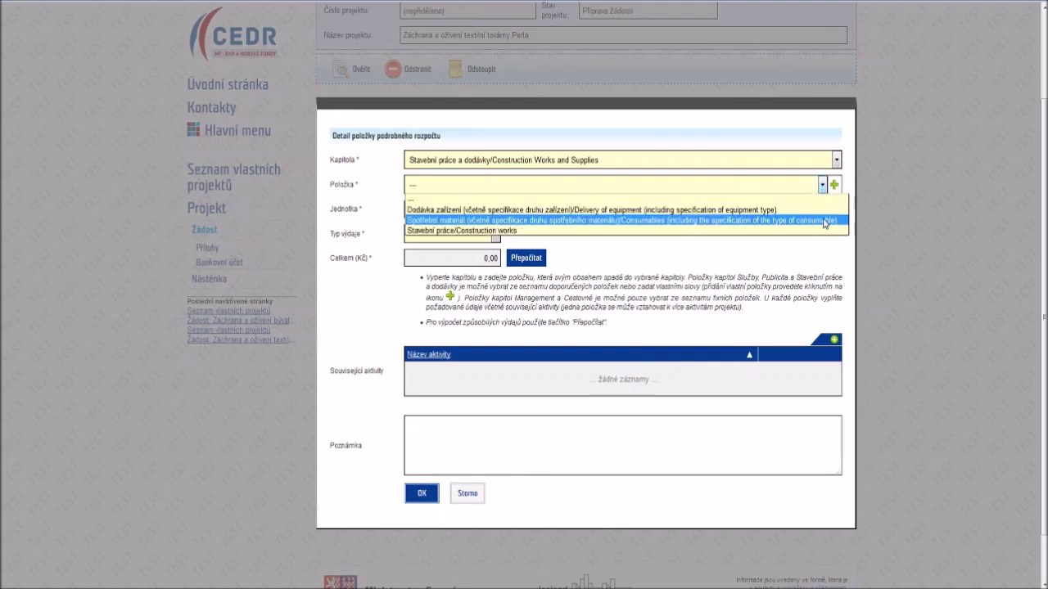
click(849, 187)
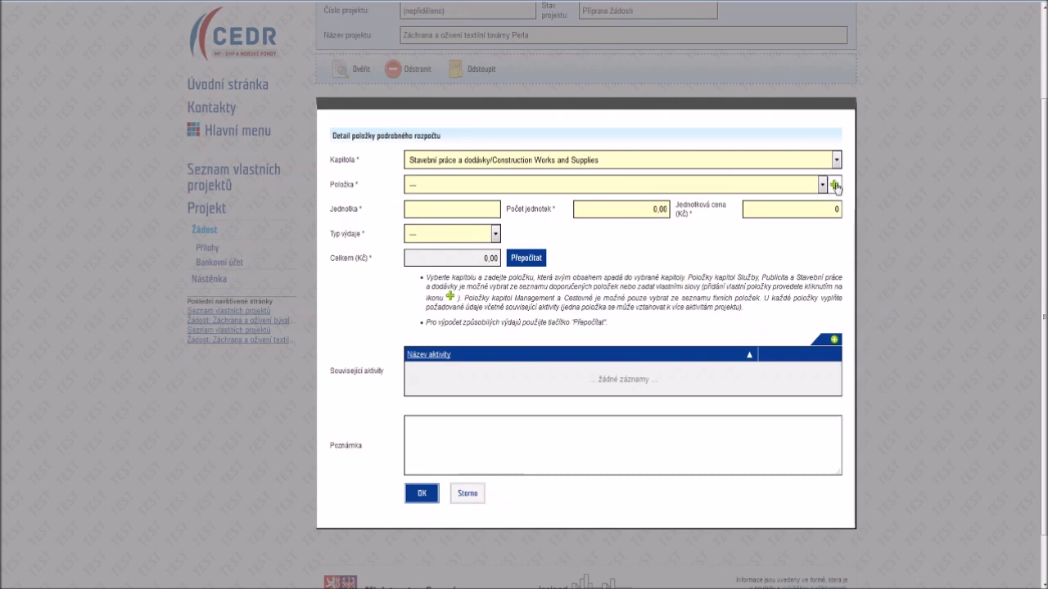
click(822, 185)
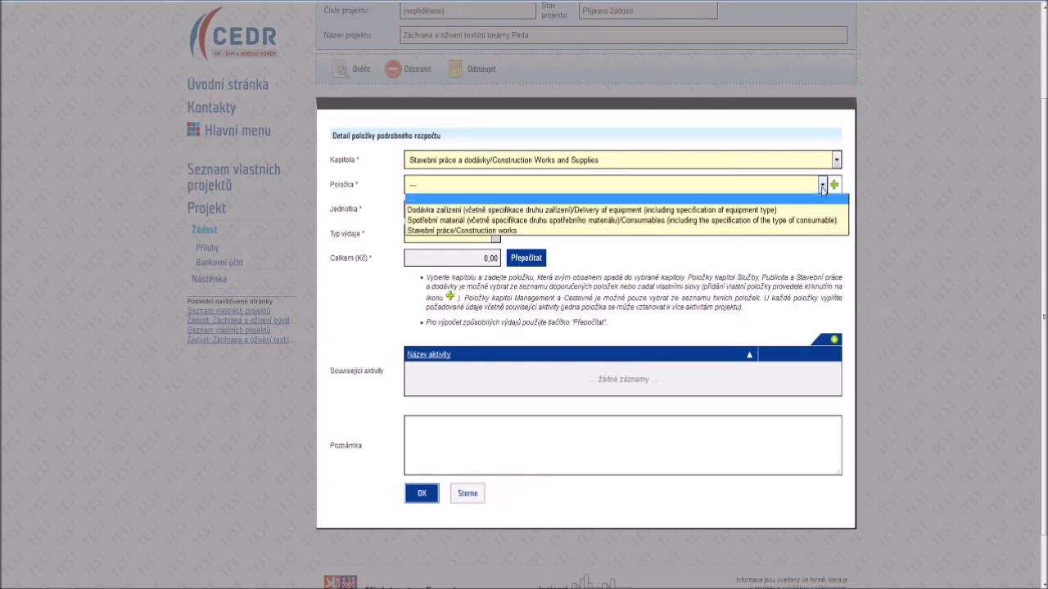
click(818, 231)
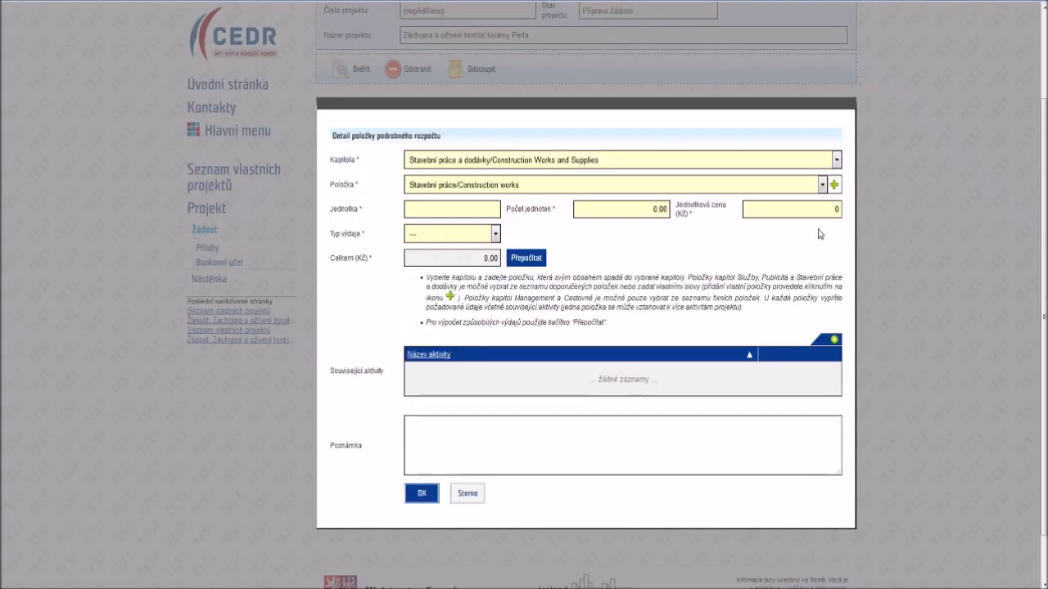
- Set the construction works item's unit to "soubor" and its number of units to 1
click(491, 211)
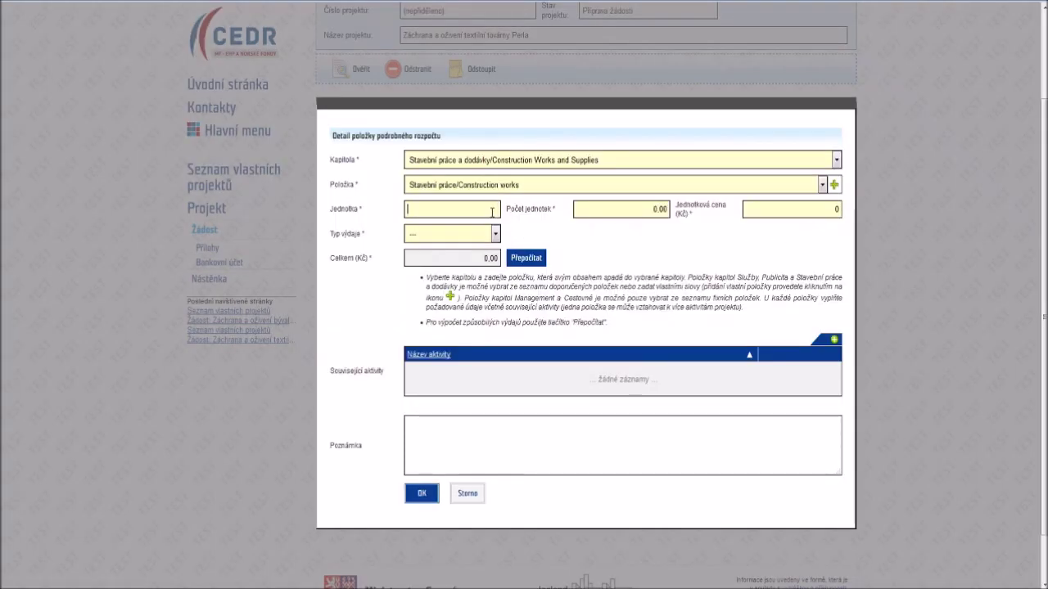
text(s)
click(488, 227)
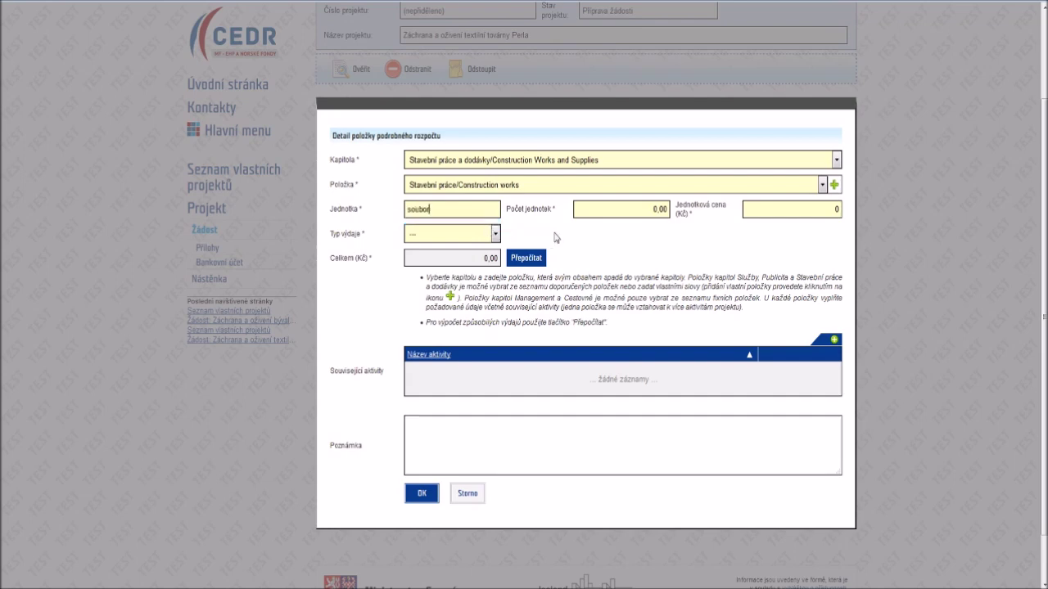
click(652, 211)
key(Delete)
text(1)
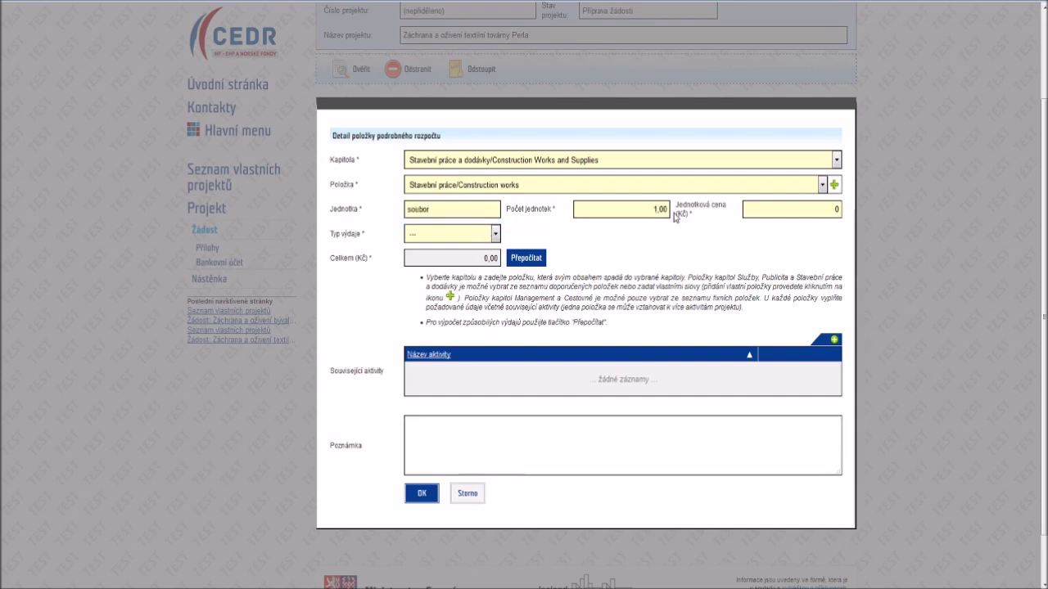
- Set the unit price to 20 000 000 Kč and the expense type to "Investiční/Investment", and recalculate the item's total
click(793, 214)
click(495, 235)
click(483, 258)
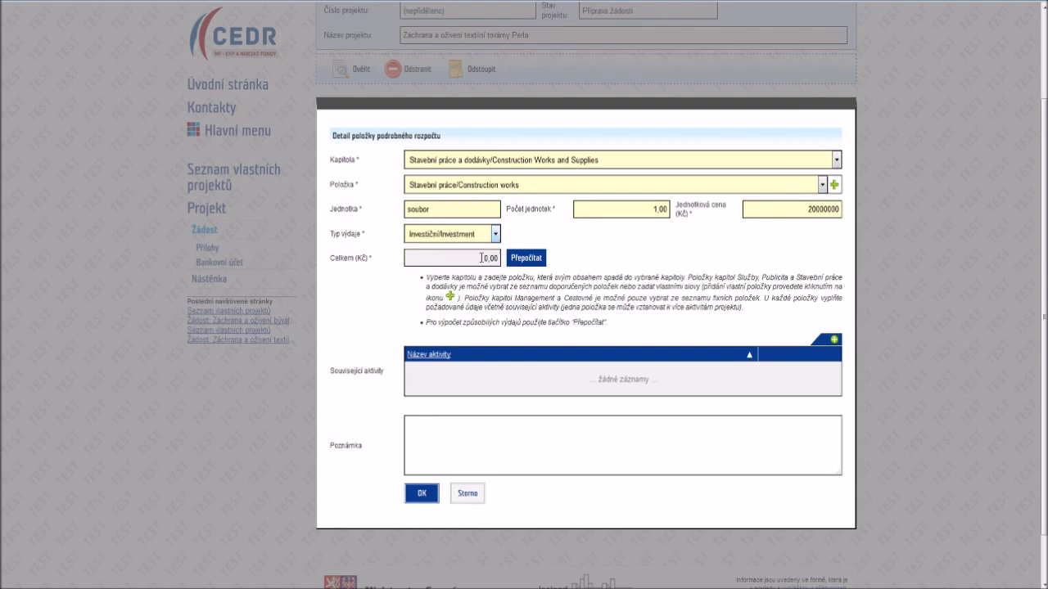
click(527, 259)
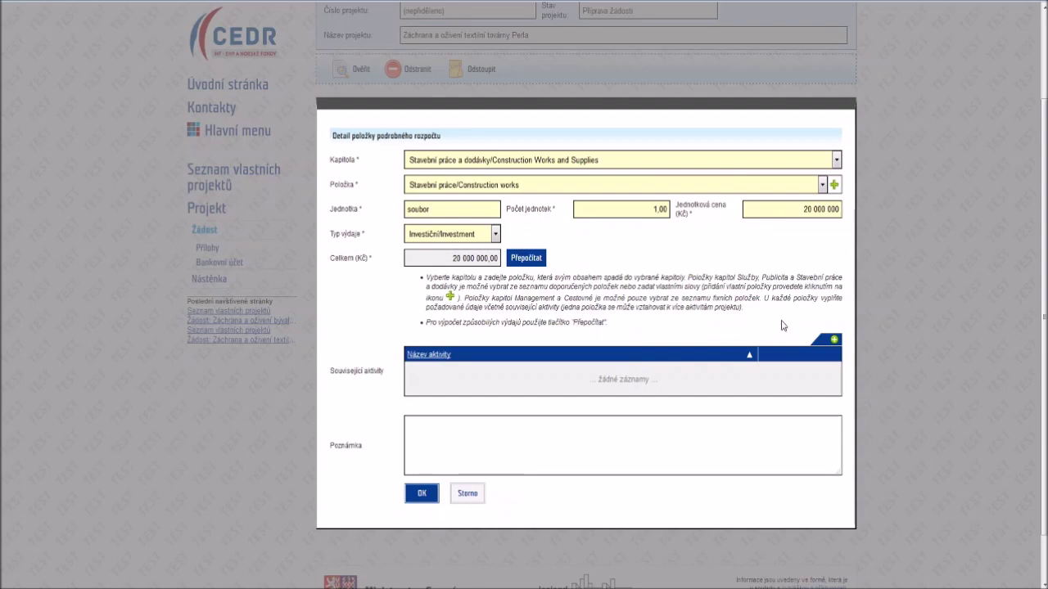
- Link the budget item to the activity "Oprava nemovité kulturní památky" and confirm the item without a note
click(833, 341)
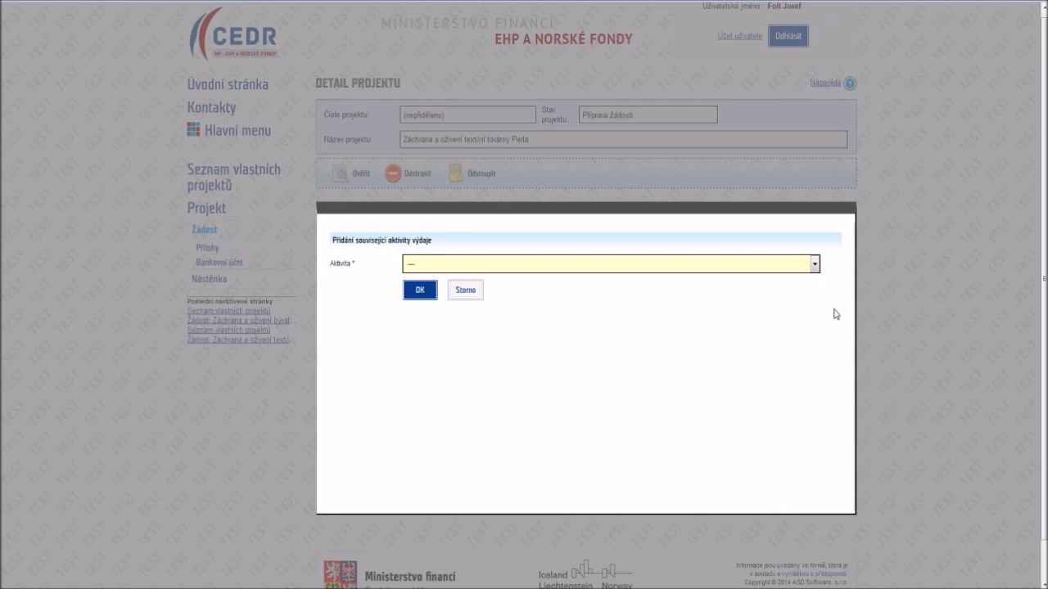
click(817, 264)
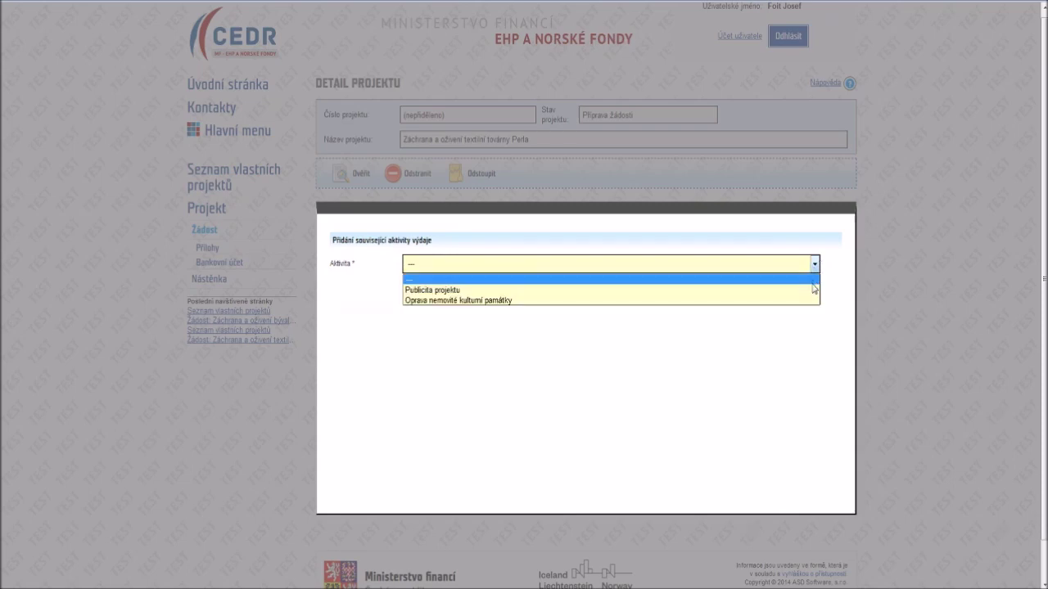
click(809, 300)
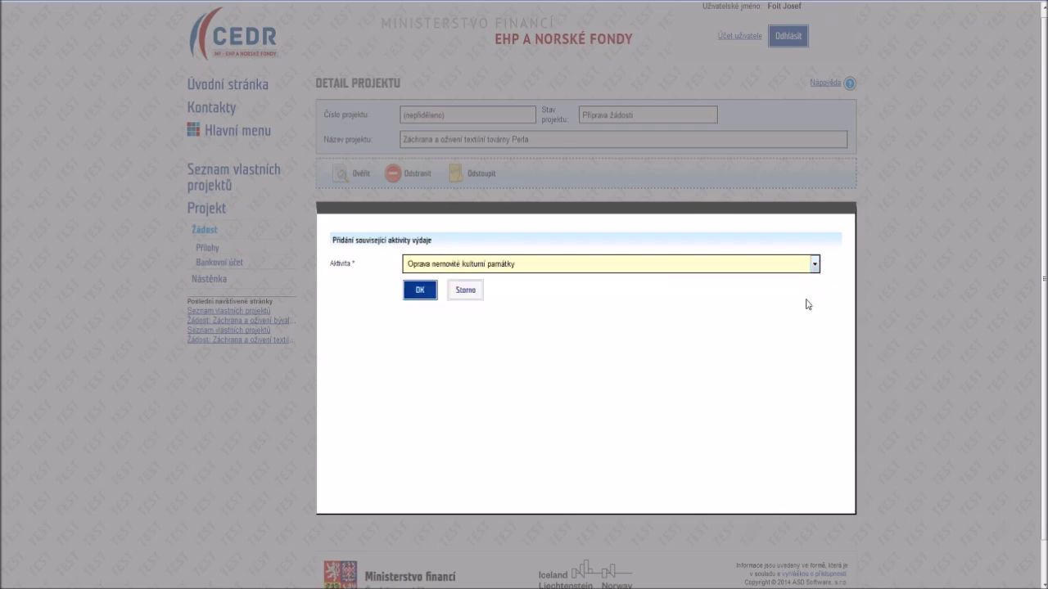
click(421, 296)
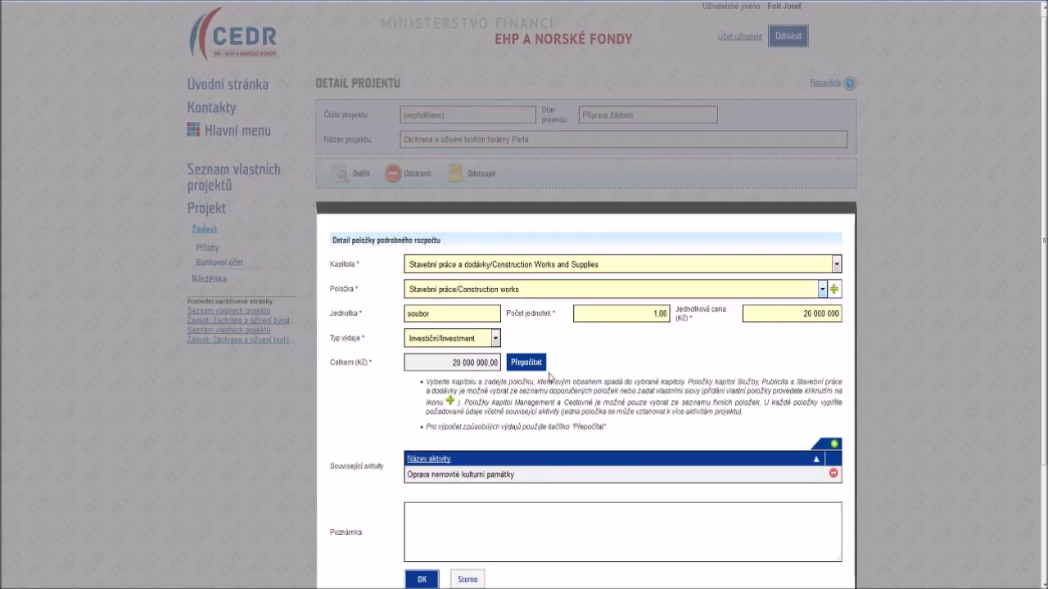
scroll(571, 382, down, 3)
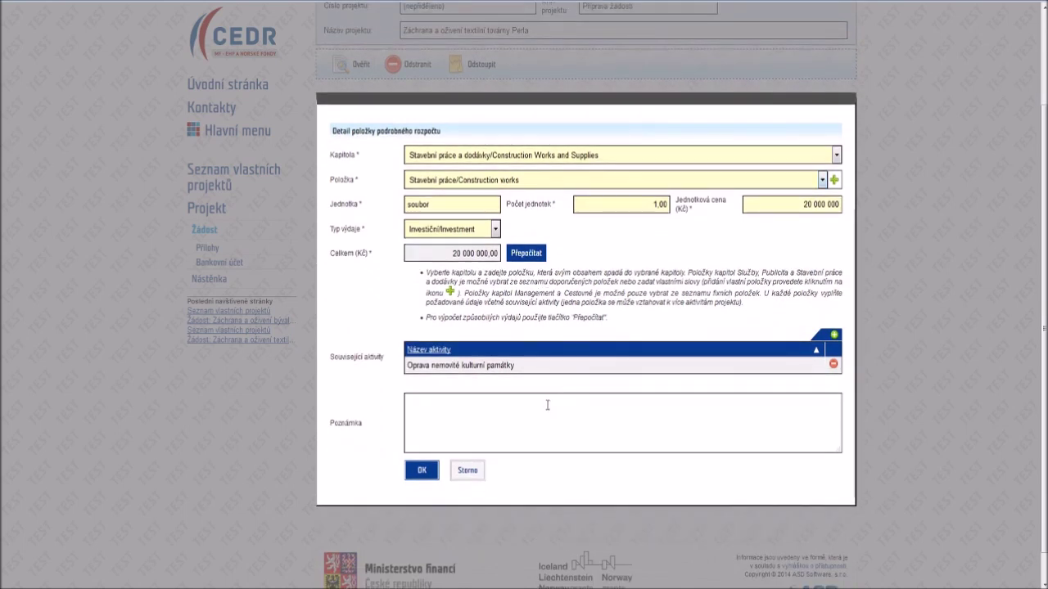
click(422, 471)
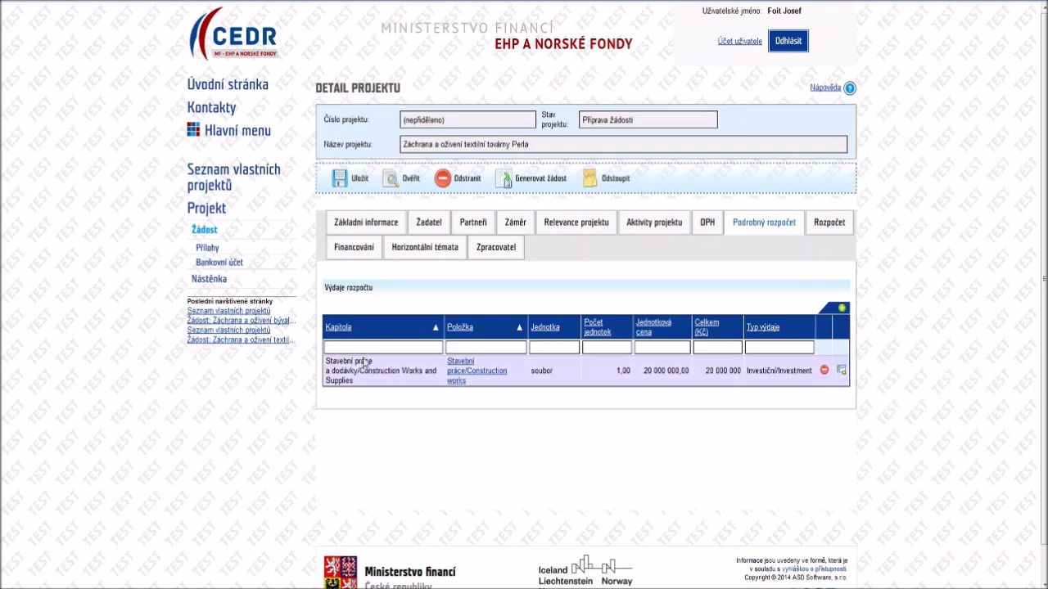
- Save the application and open a new detailed budget item
click(363, 180)
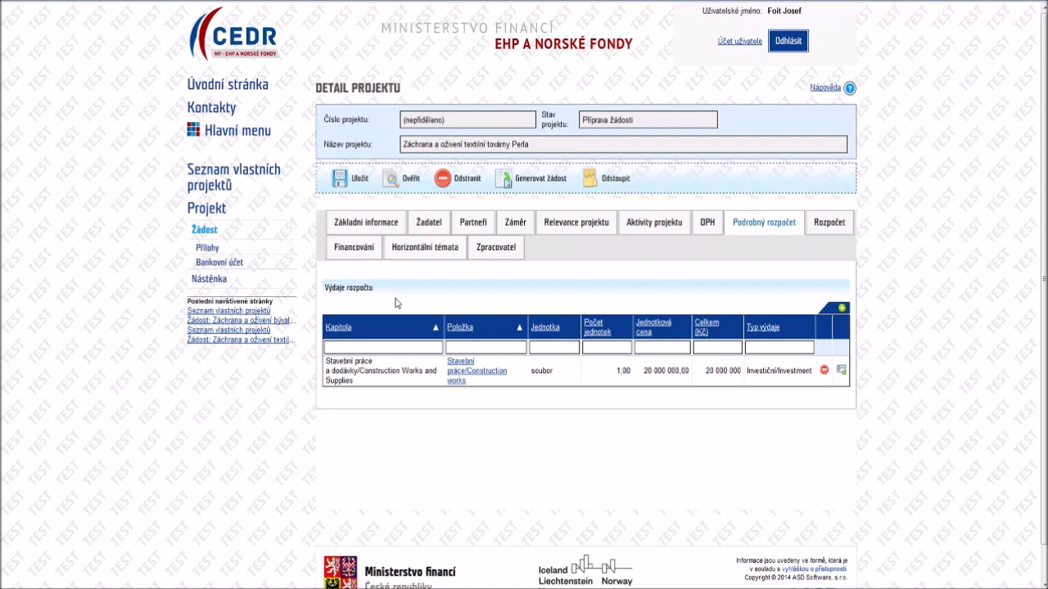
click(842, 309)
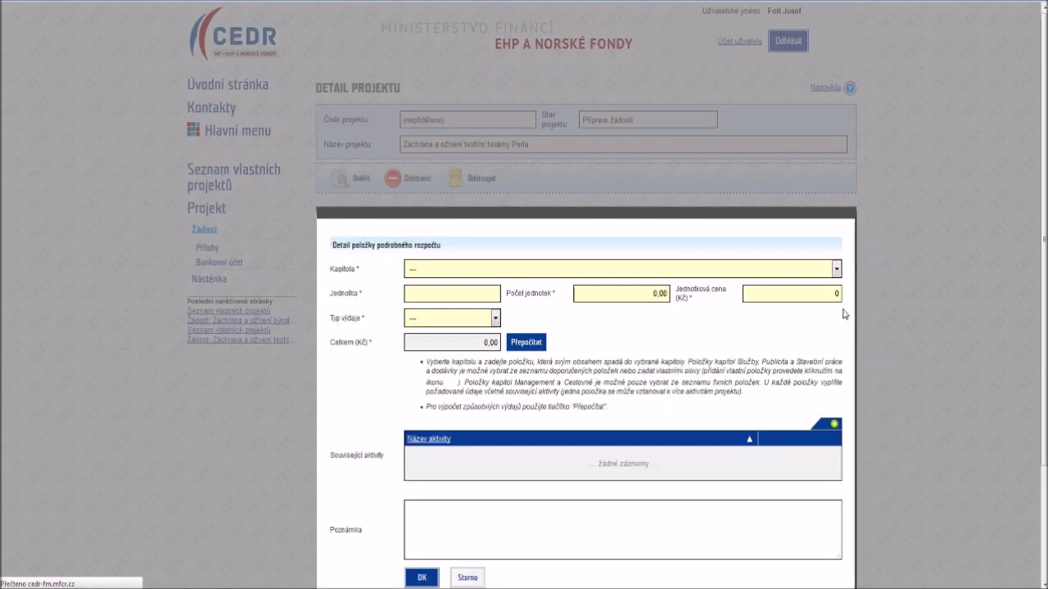
scroll(797, 368, down, 1)
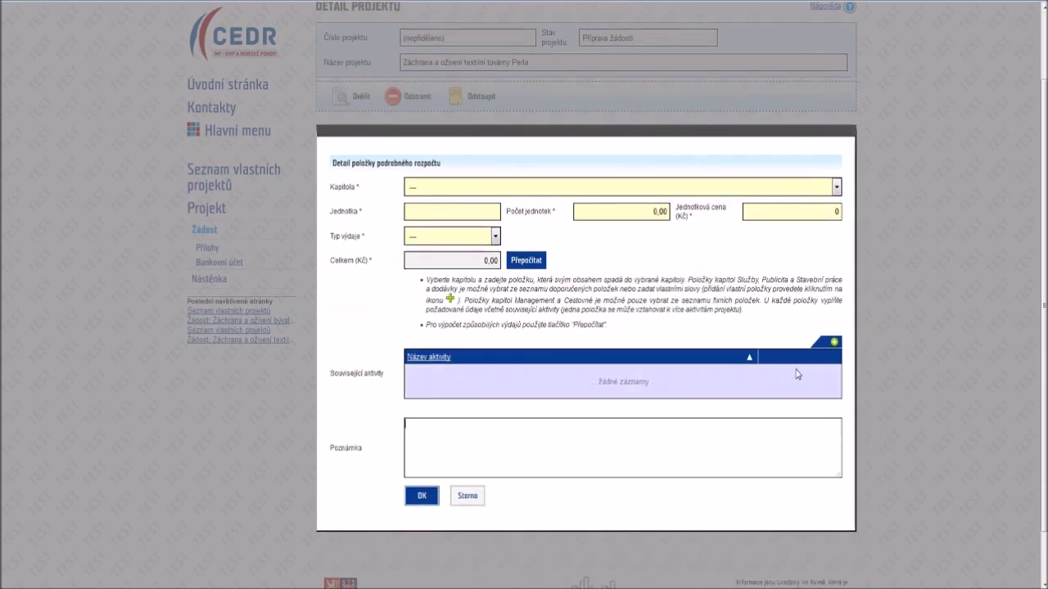
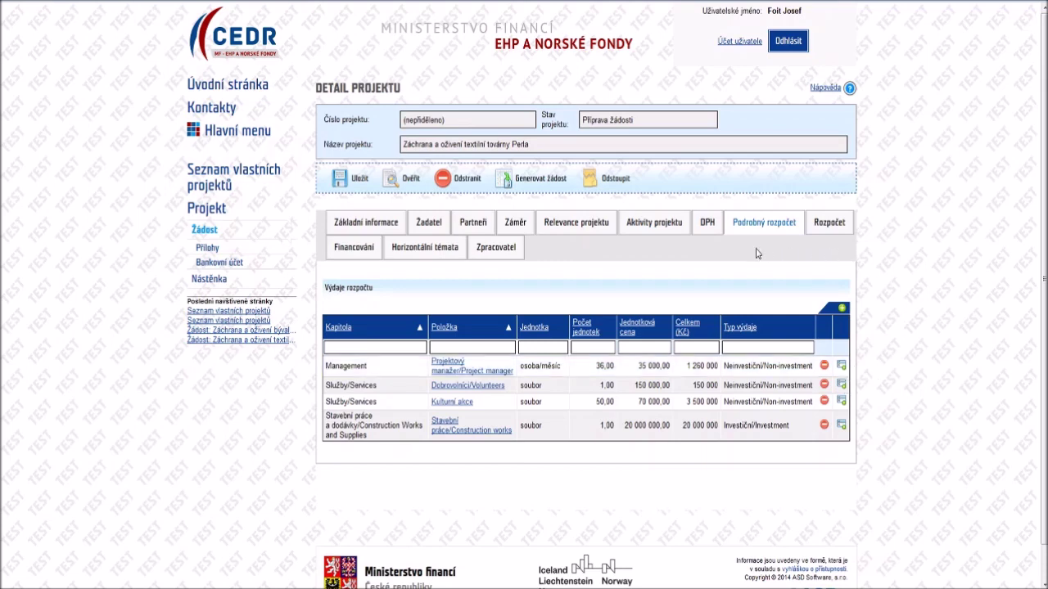
- Open the project's budget section and review its chapter breakdown, partner expenses, investment assets, overheads, financing, income and voluntary work fields
click(829, 230)
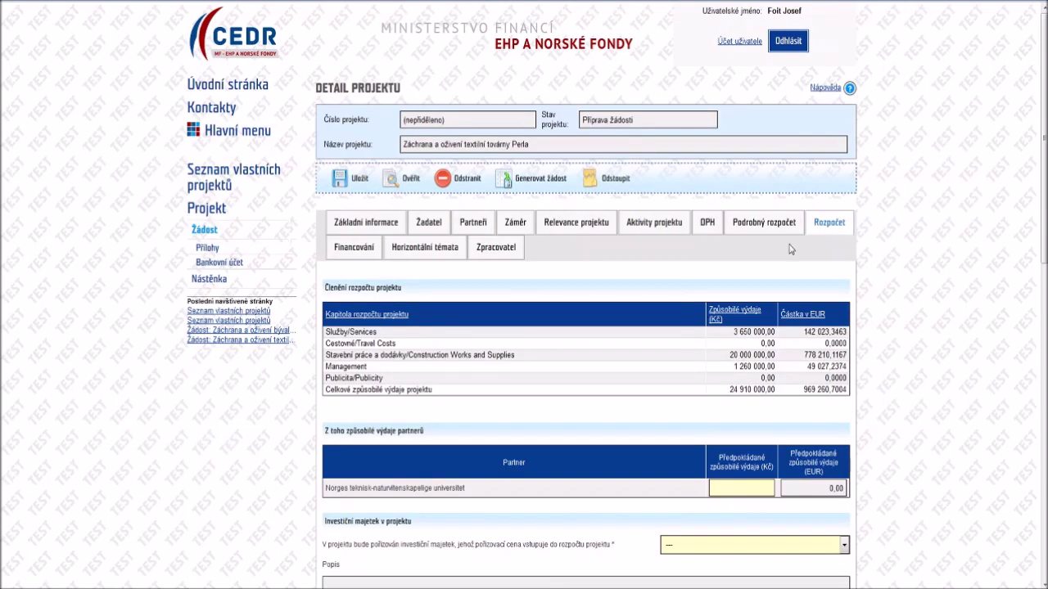
scroll(790, 249, down, 2)
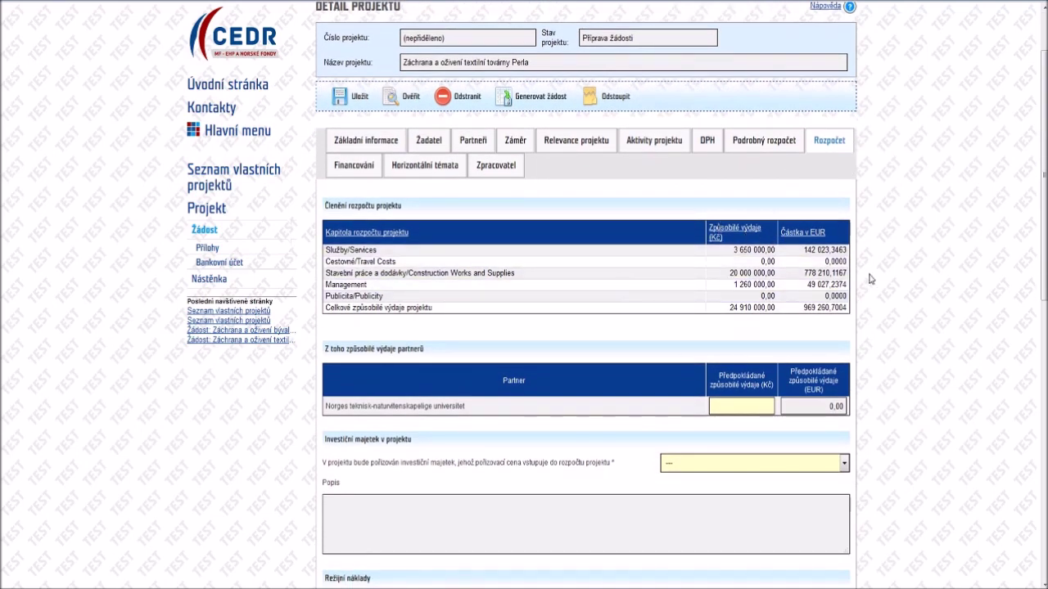
scroll(870, 280, down, 3)
scroll(870, 280, down, 1)
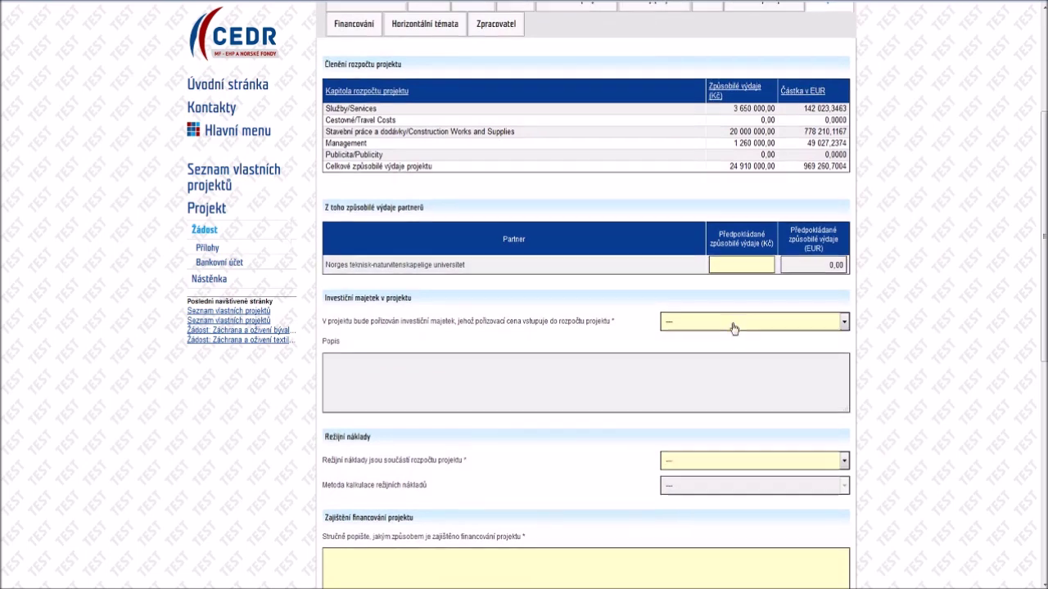
scroll(732, 327, down, 3)
scroll(734, 328, down, 3)
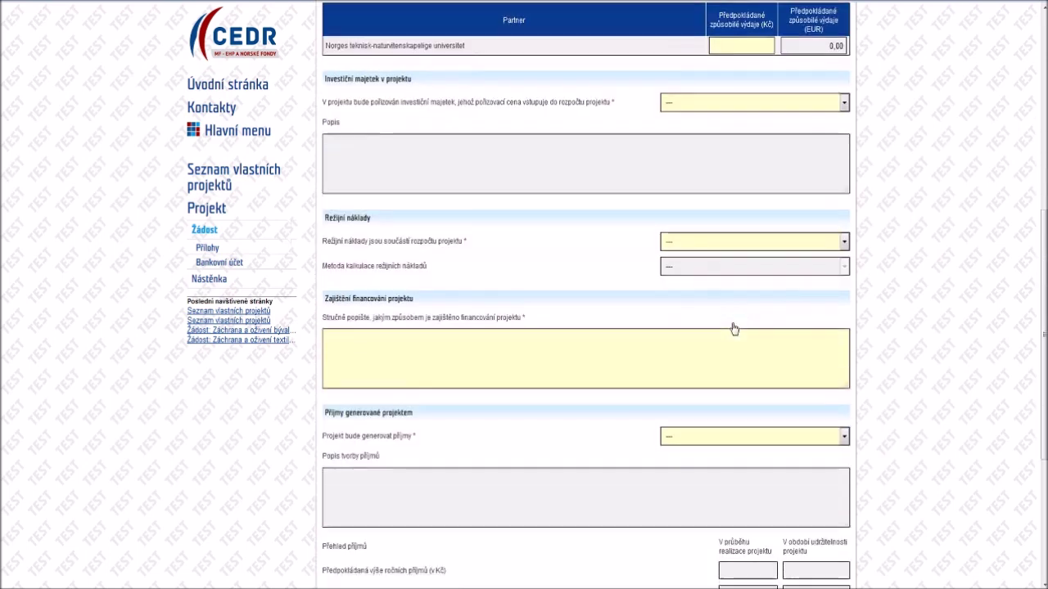
scroll(733, 310, down, 3)
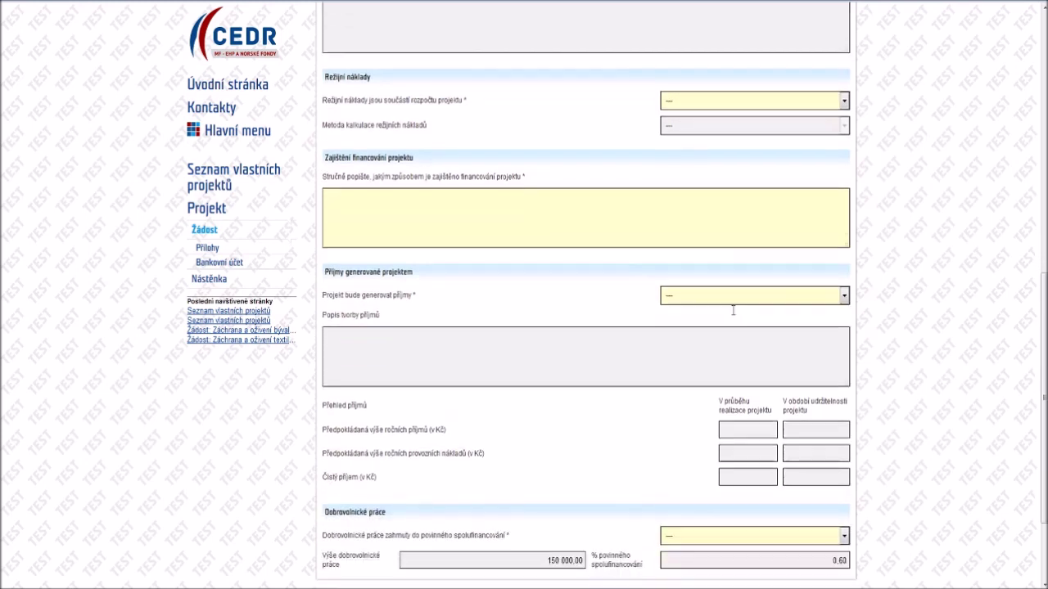
scroll(733, 310, down, 3)
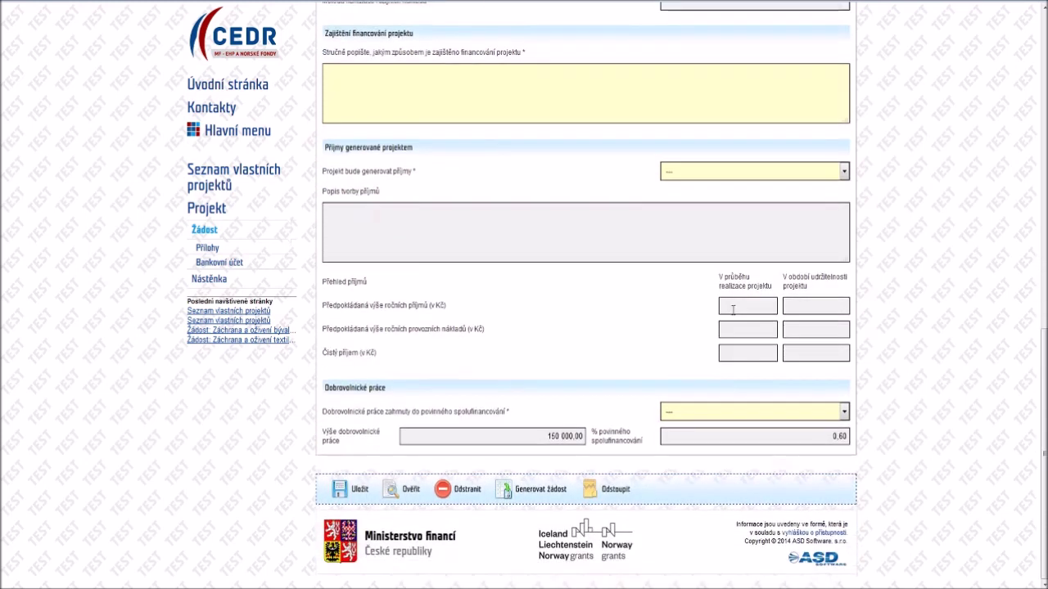
scroll(736, 335, up, 11)
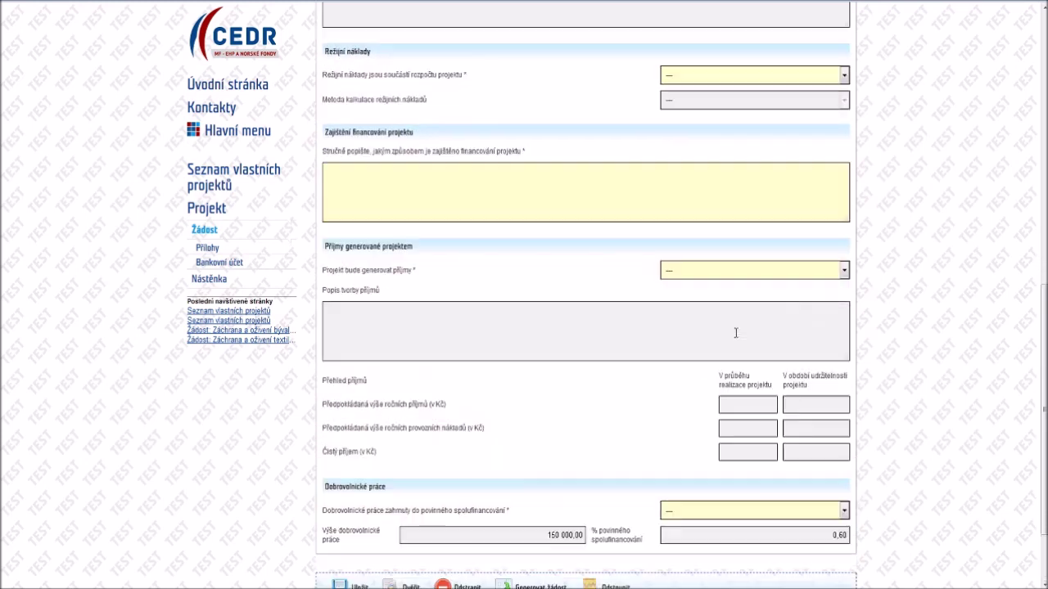
scroll(736, 335, up, 1)
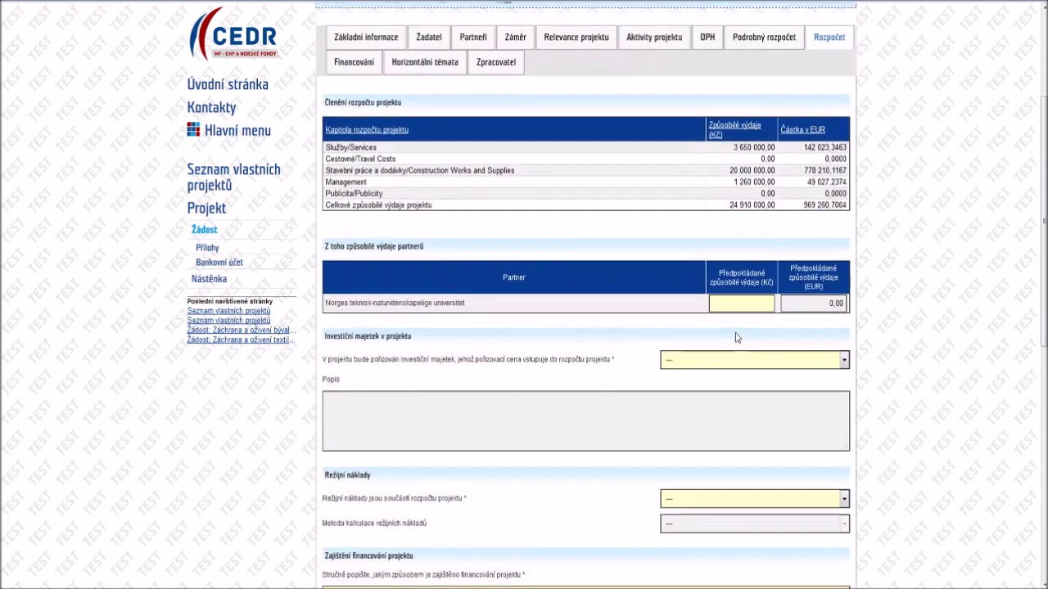
- Set the expected eligible expenses of the partner Norges teknisk-naturvitenskapelige universitet to 1 500 000 Kč
click(748, 306)
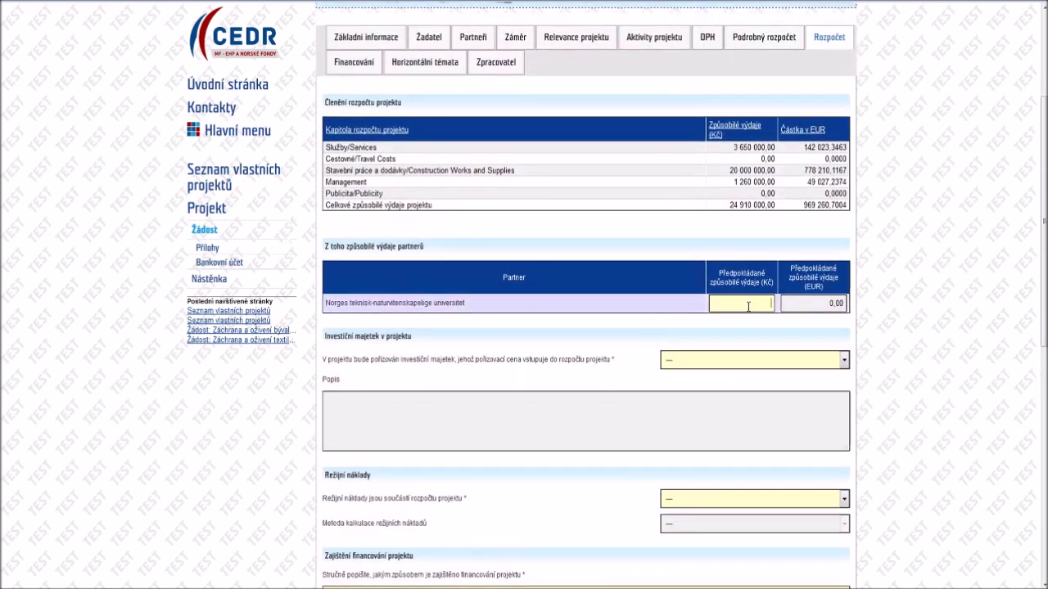
click(748, 306)
click(744, 319)
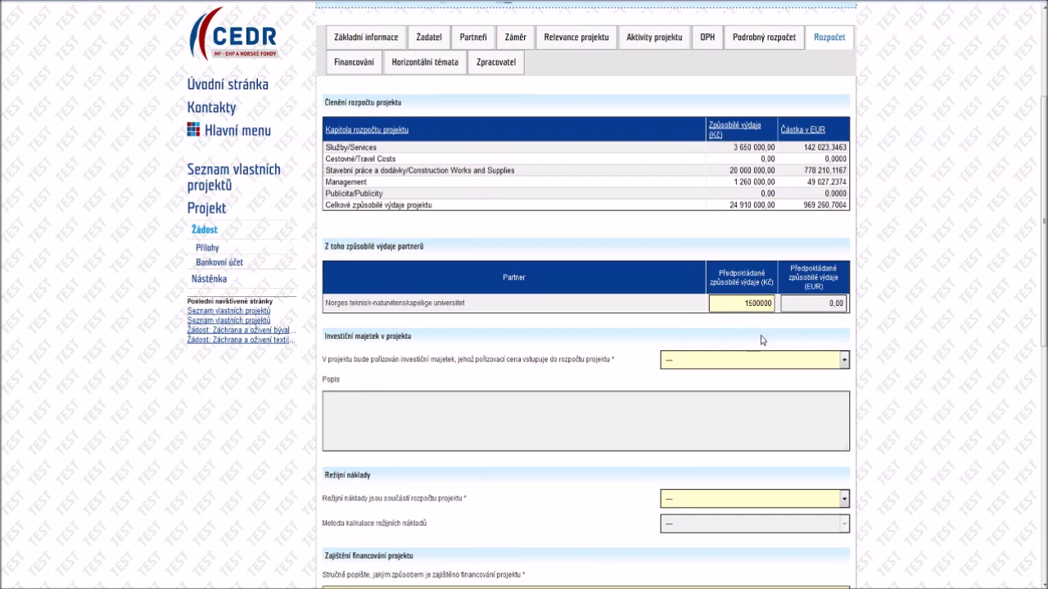
- Set the acquisition of investment assets to "Ano - celá pořizovací cena/Yes - entire purchase price" with "..." as its description
scroll(760, 340, down, 2)
click(770, 279)
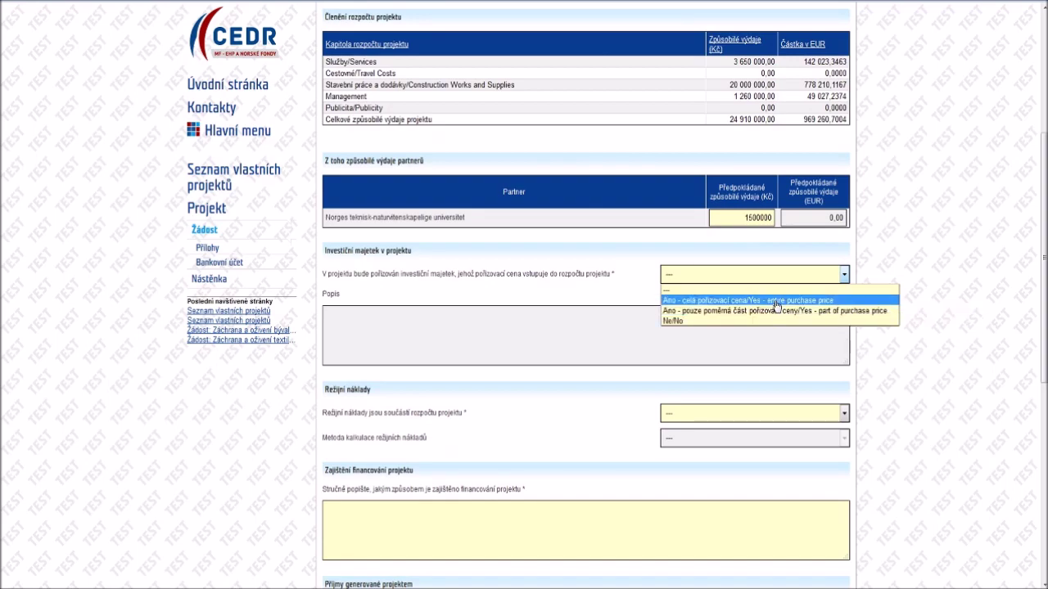
click(774, 301)
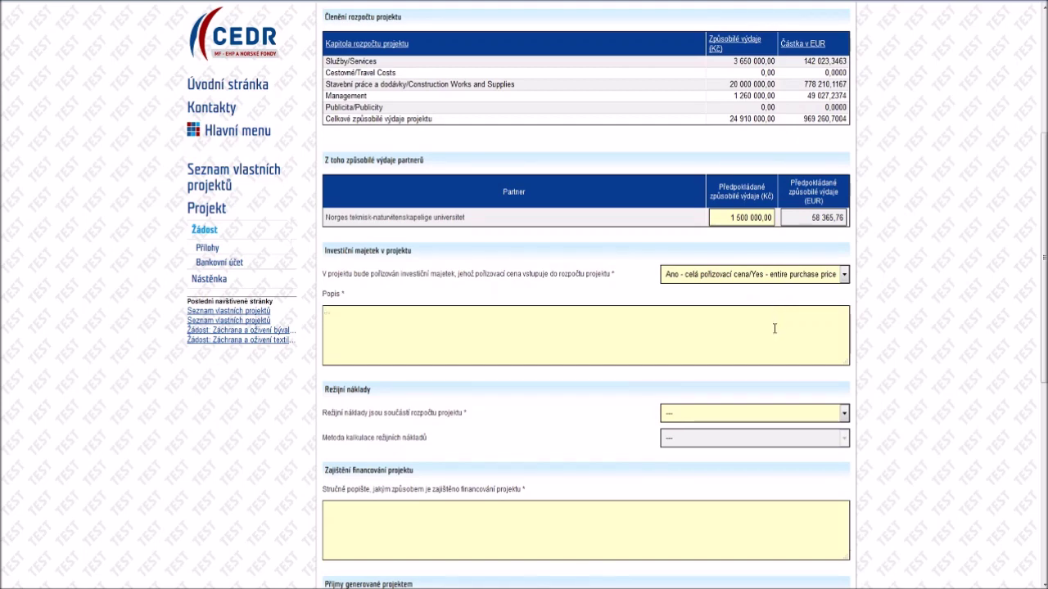
- Set overheads as part of the budget to "Ano/Yes" with the calculation method "Skutečné nepřímé výdaje/Actual indirect costs"
scroll(775, 328, down, 3)
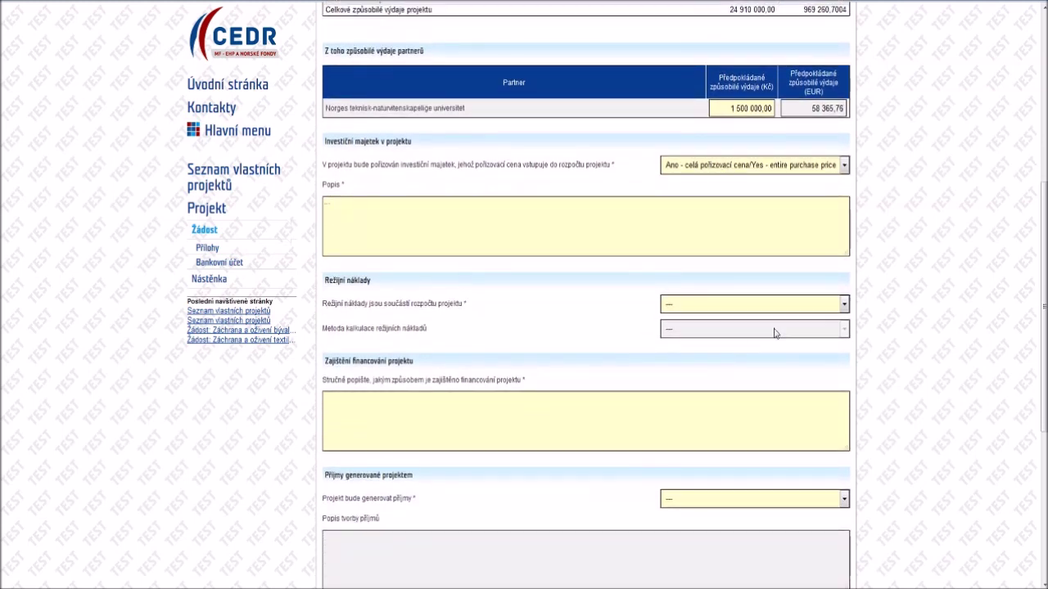
click(780, 309)
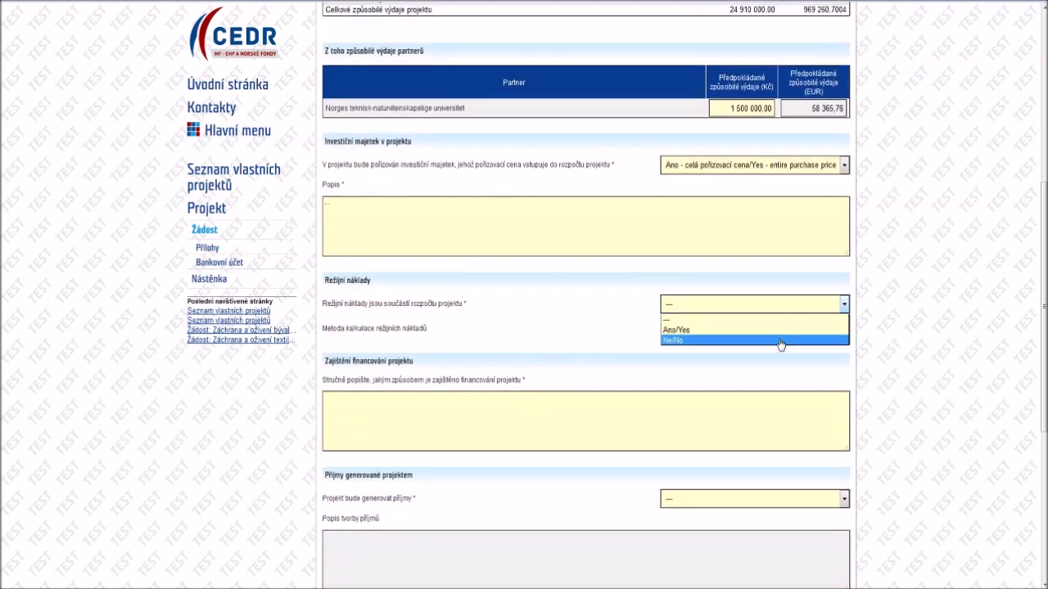
click(782, 328)
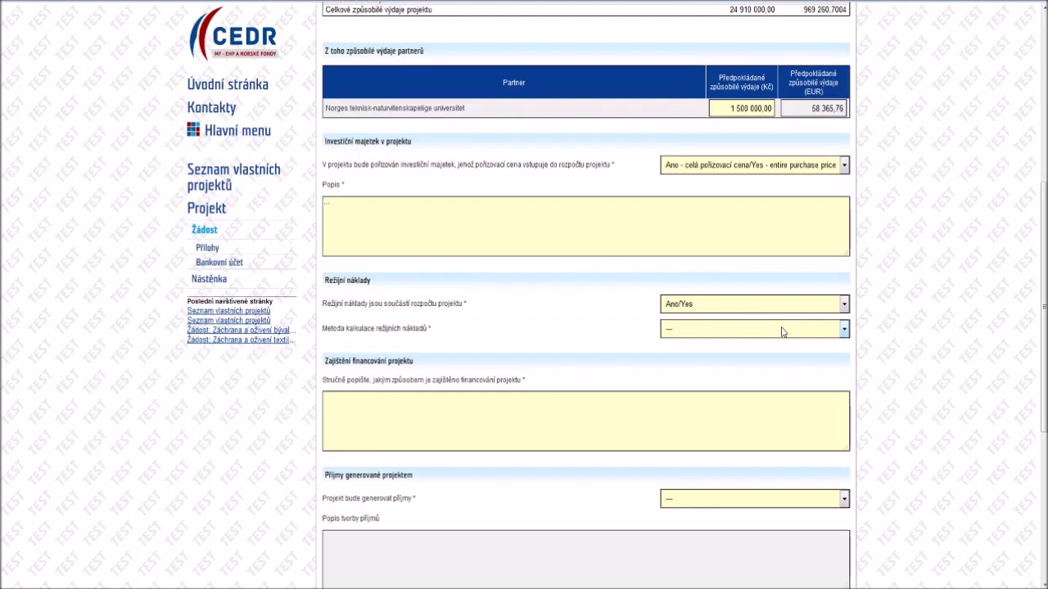
click(782, 330)
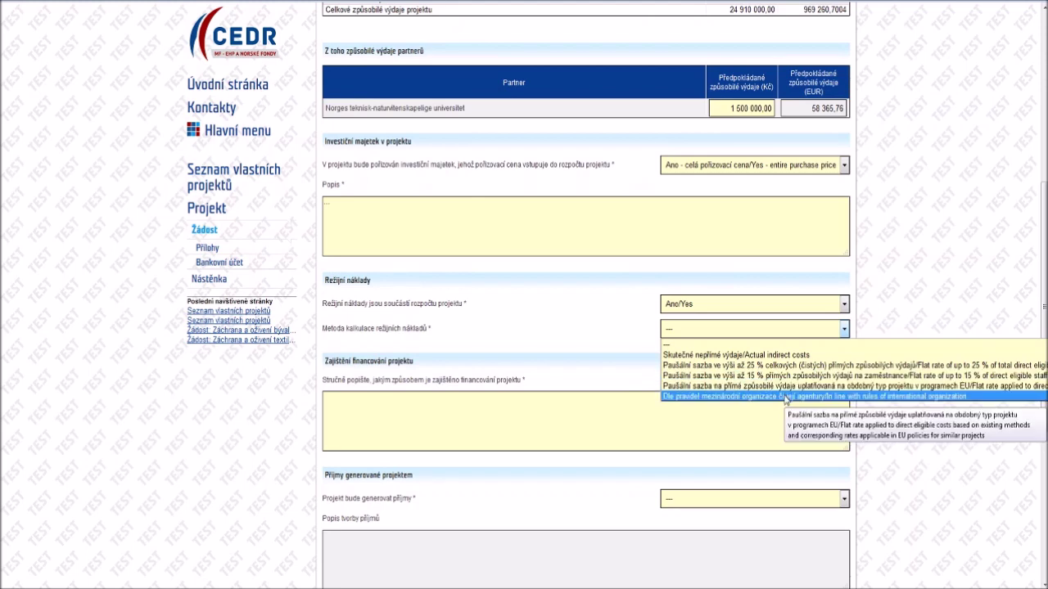
click(786, 358)
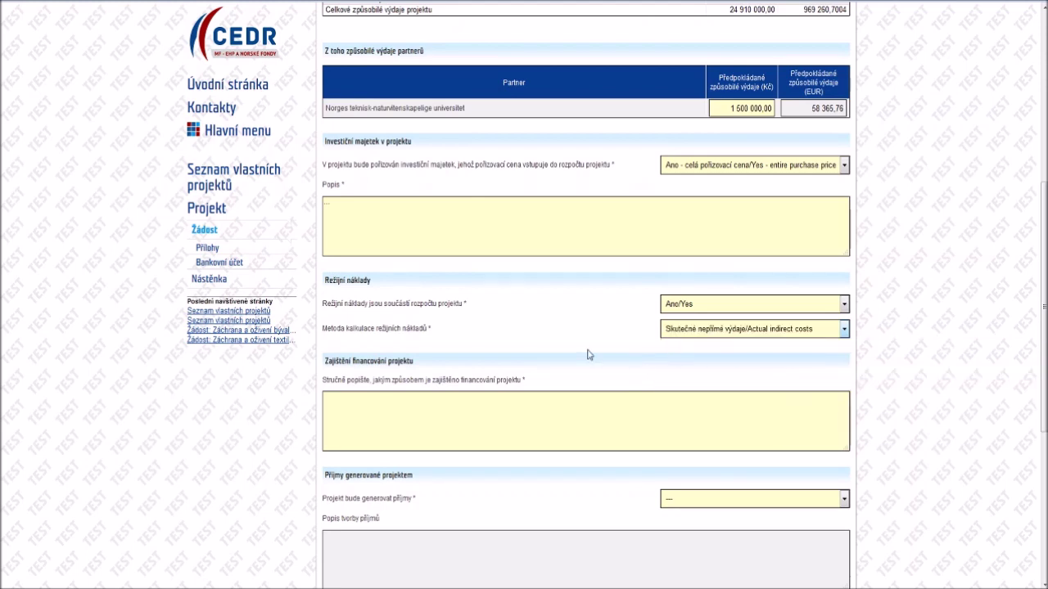
- Enter "..." as the project financing description, and set income generation to "Ano/Yes" with "..." as the income description
click(390, 401)
scroll(392, 406, down, 5)
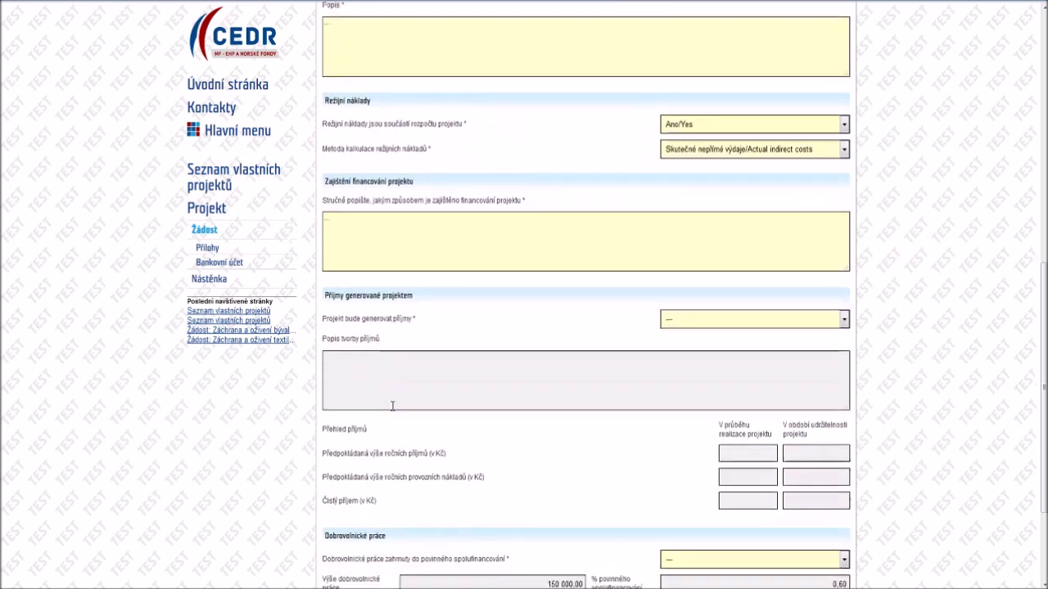
scroll(392, 406, down, 3)
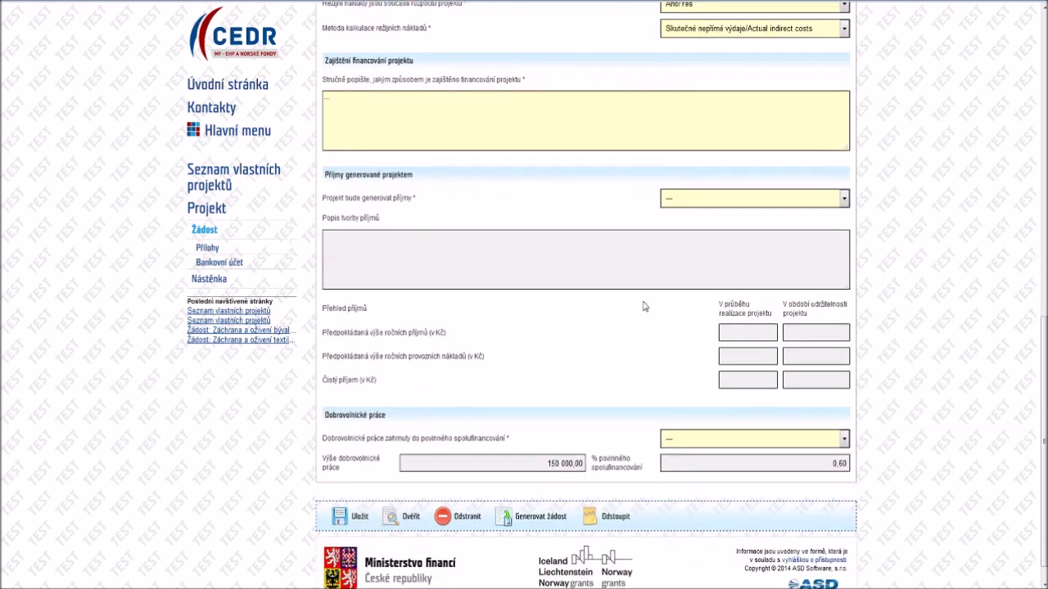
click(666, 203)
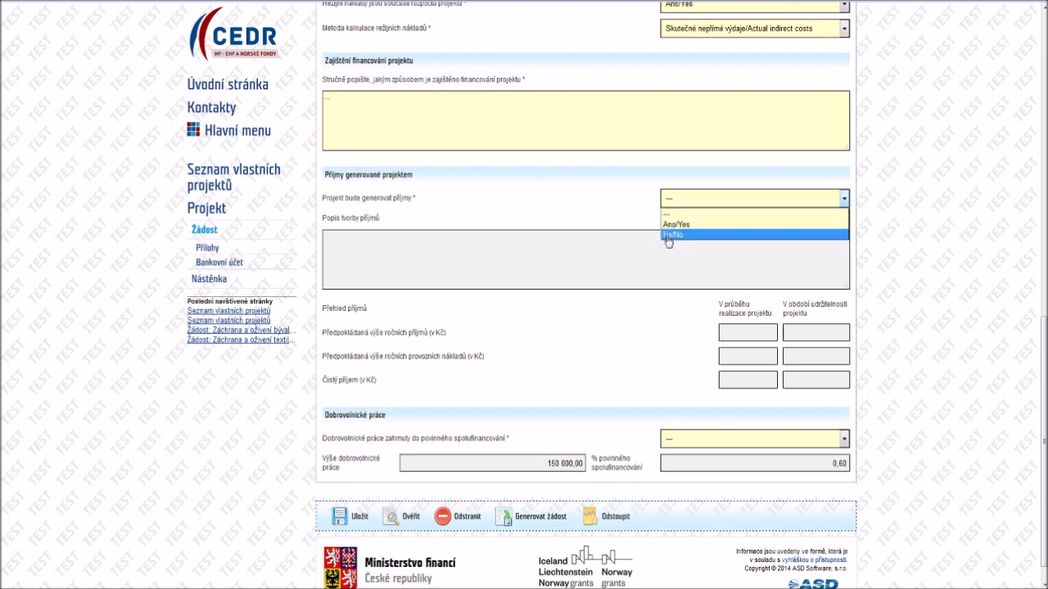
click(669, 224)
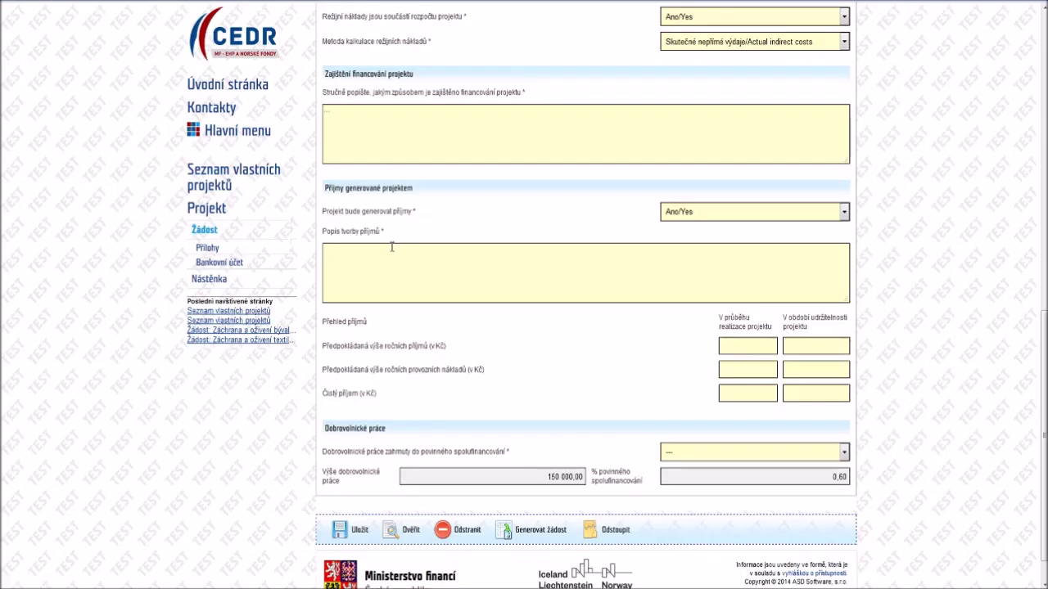
click(392, 246)
scroll(428, 237, down, 1)
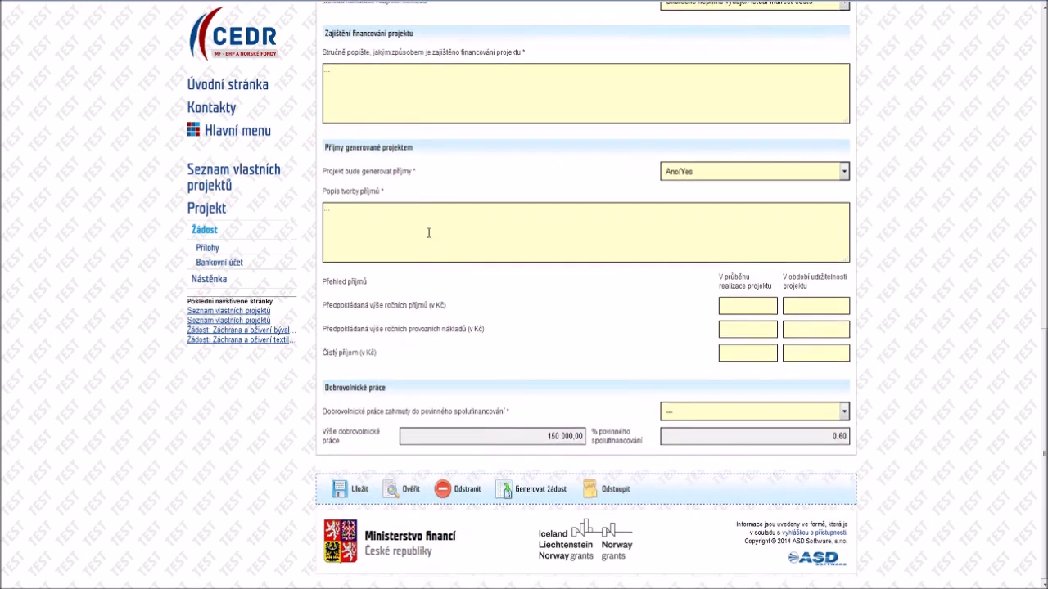
- Set both annual income and annual operating costs to 100000 Kč during implementation and 200000 Kč in the sustainability period
click(725, 305)
click(731, 322)
click(813, 307)
click(813, 322)
text(10)
text(0000)
text(2)
text(000)
text(00)
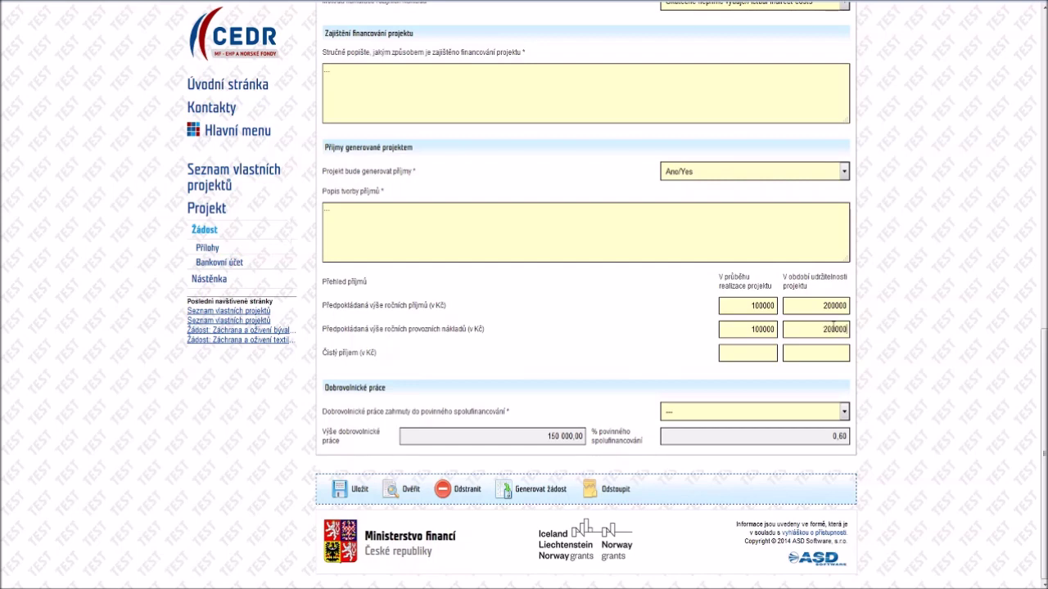
- Set the net income to 0 for both the implementation and sustainability periods, and save the application
text(0)
click(770, 368)
text(0)
click(818, 368)
click(361, 489)
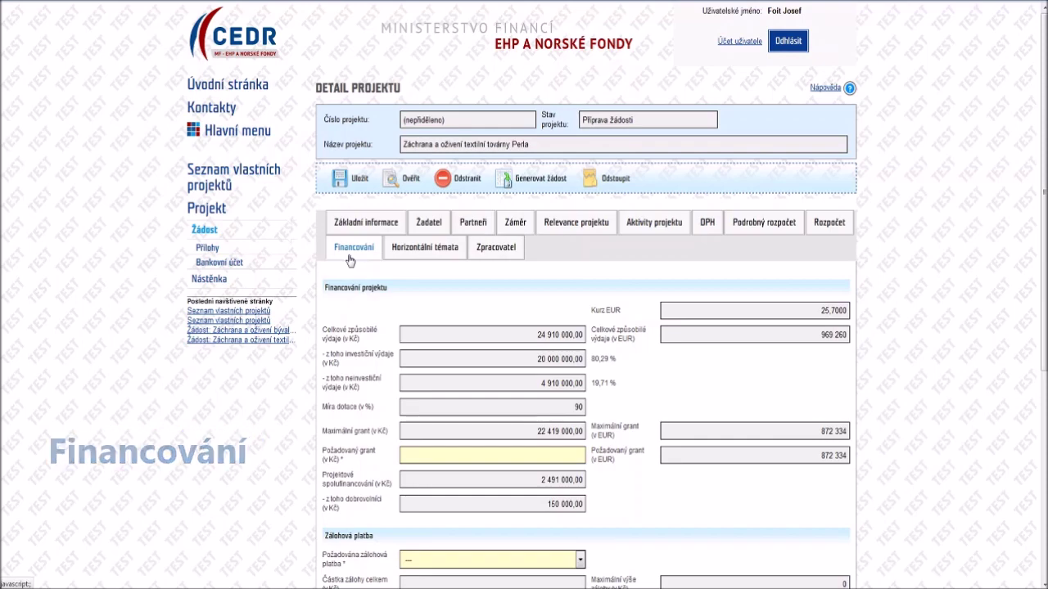
- Set the requested grant in the project financing to 22 419 000 Kč
scroll(311, 320, down, 5)
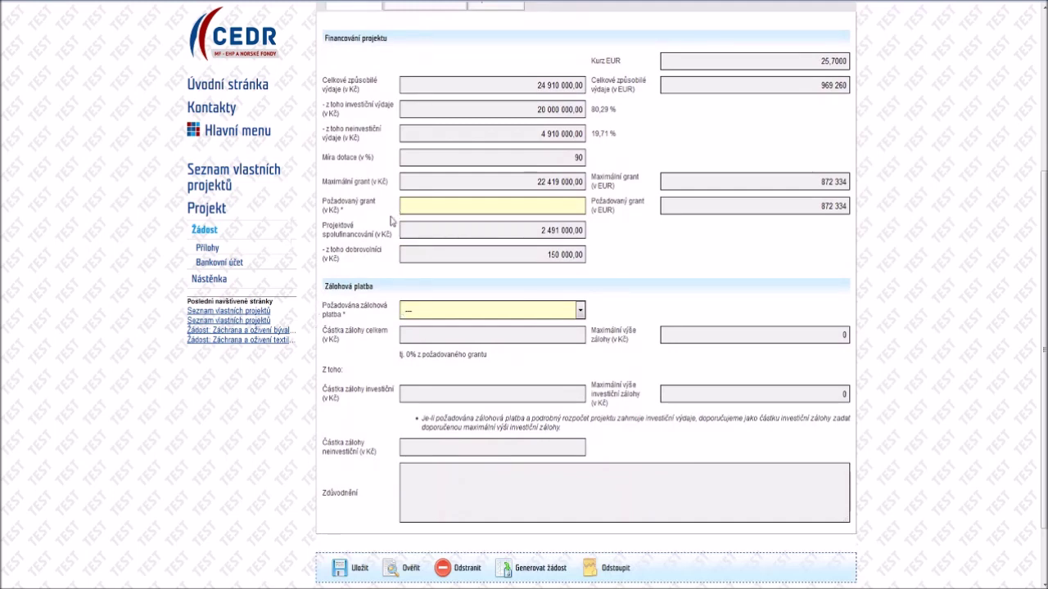
scroll(321, 274, up, 1)
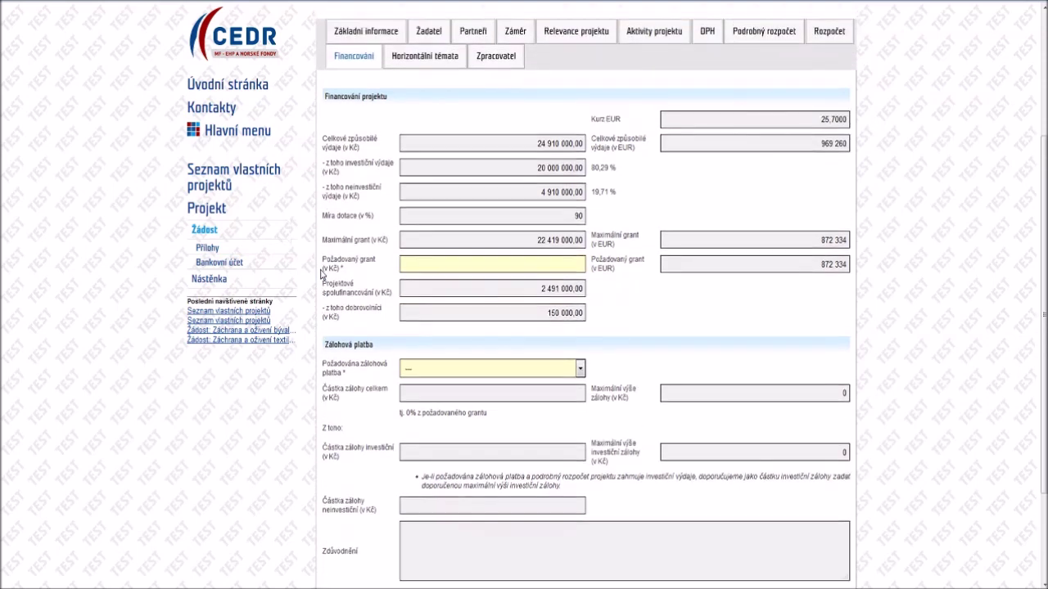
scroll(321, 274, up, 1)
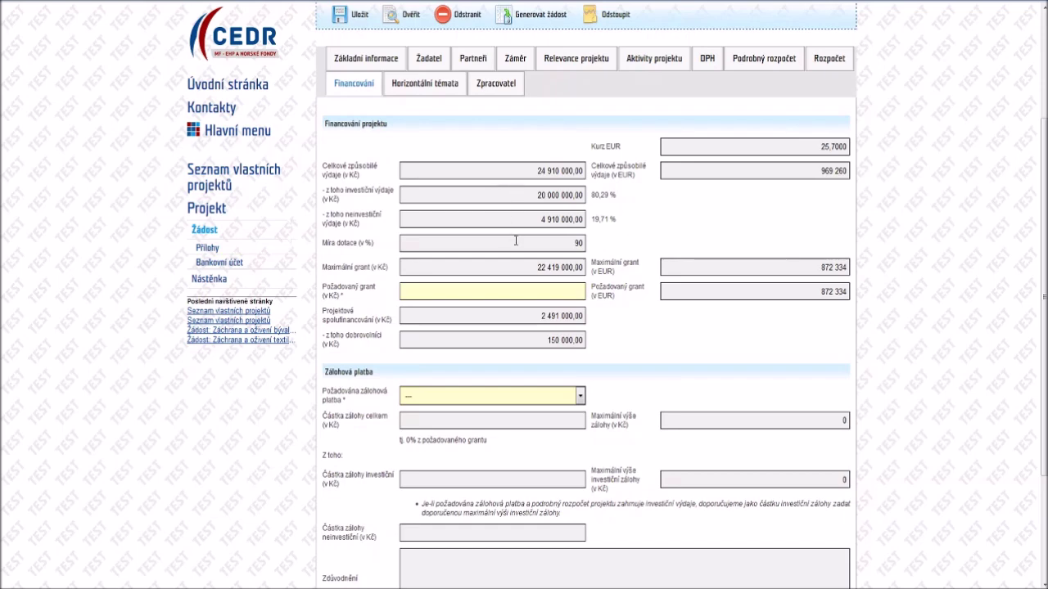
click(514, 287)
text(2)
click(525, 308)
click(525, 308)
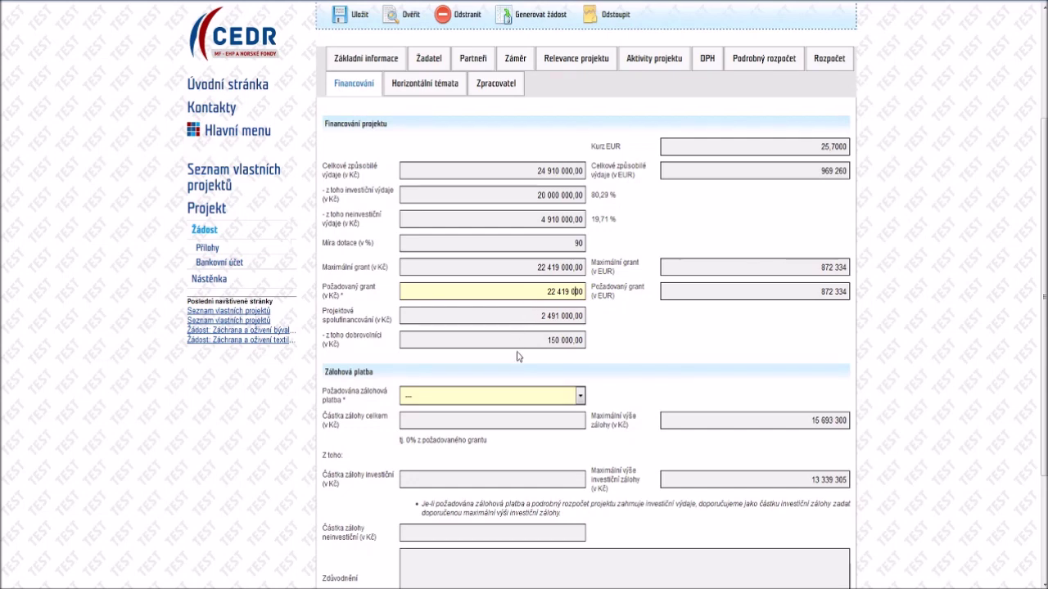
- Set the requested advance payment to "Ano/Yes"
scroll(514, 369, down, 3)
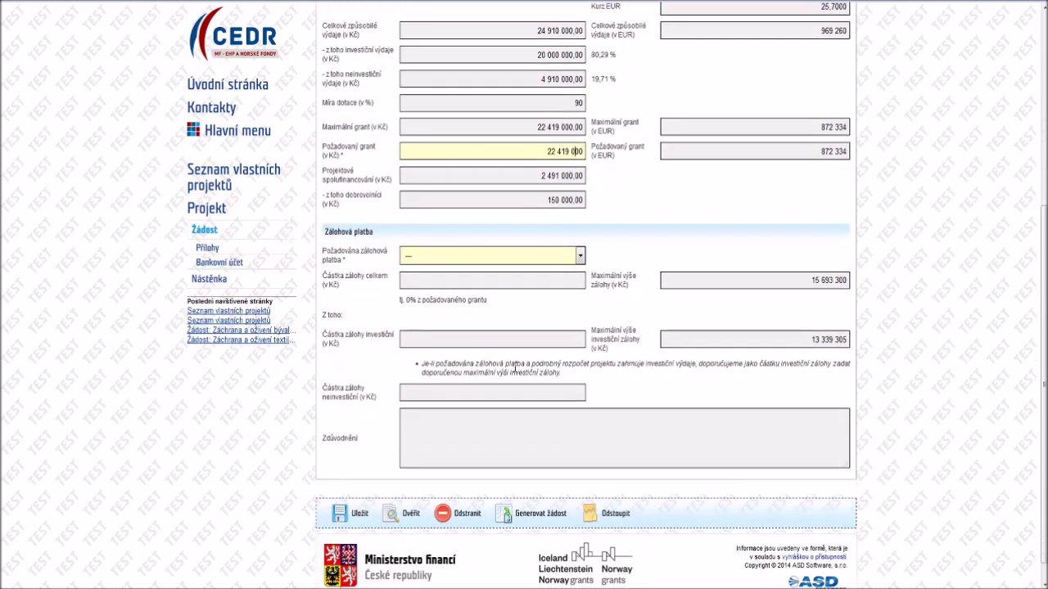
click(576, 261)
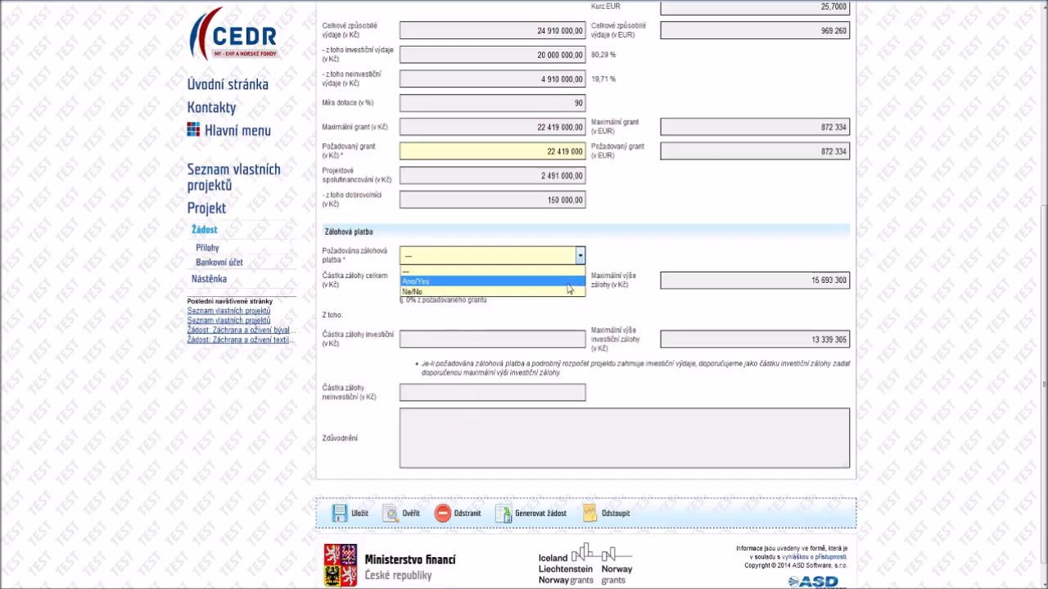
click(567, 282)
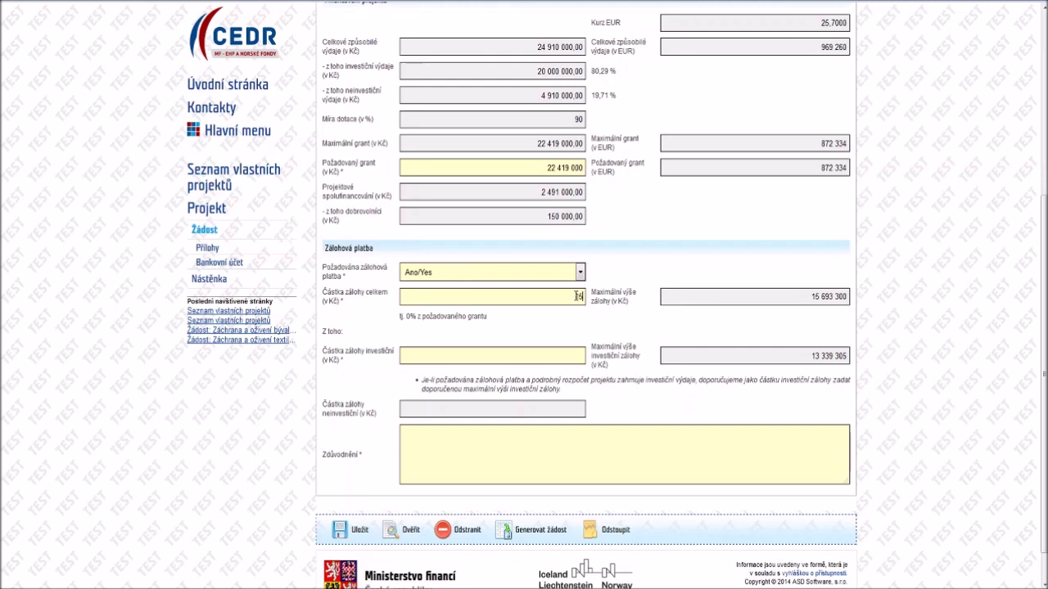
- Set the total advance payment amount to 15 693 300 Kč and save the financing section
text(3300)
click(353, 524)
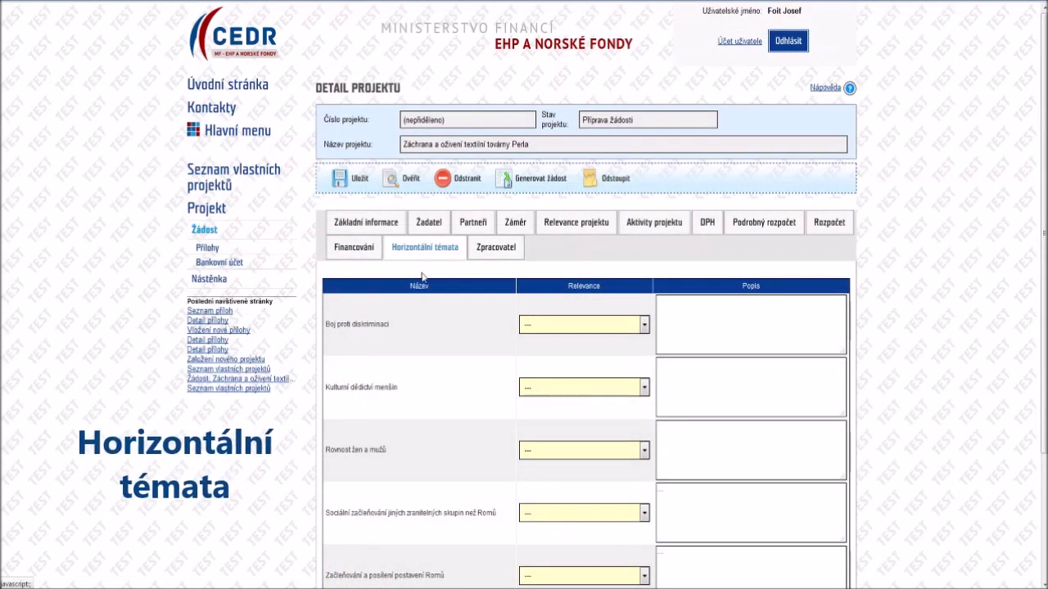
- Set the relevance of "Boj proti diskriminaci", "Kulturní dědictví menšin" and "Rovnost žen a mužů" to "0-ne/no" in the horizontal themes
scroll(416, 347, down, 3)
scroll(417, 350, down, 1)
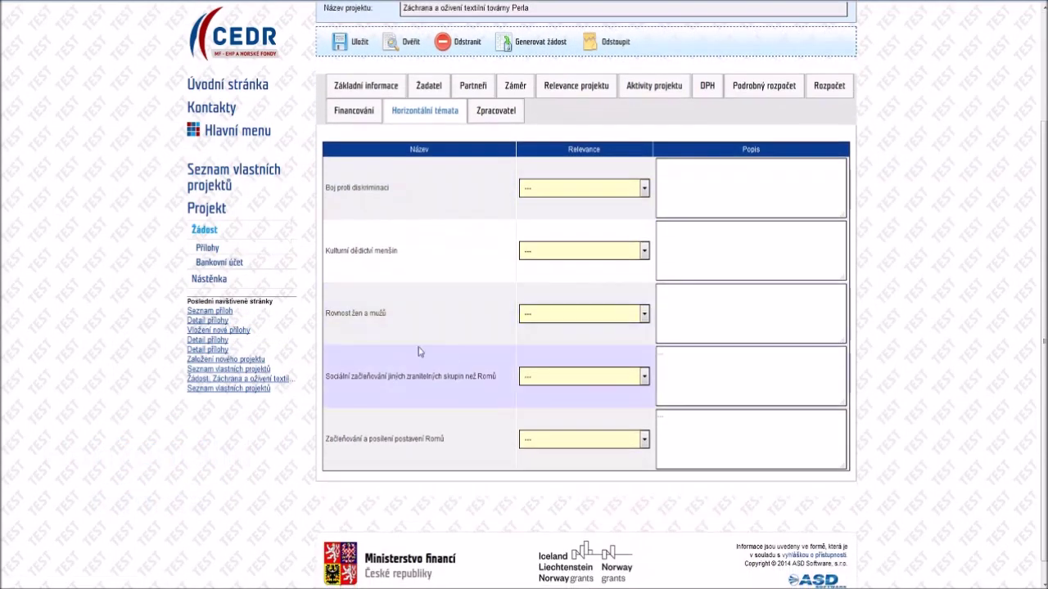
click(626, 195)
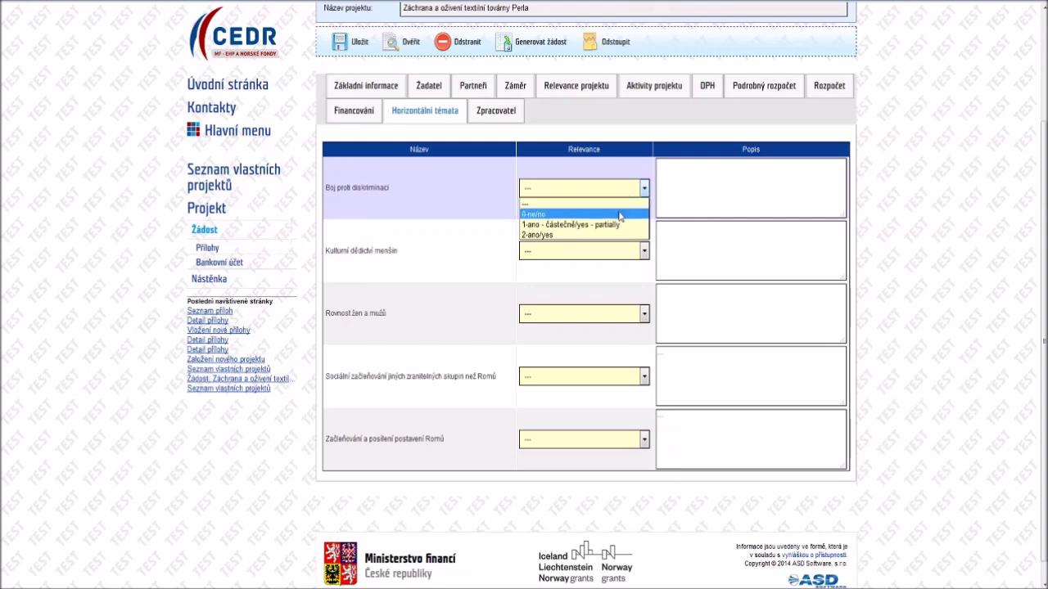
click(617, 215)
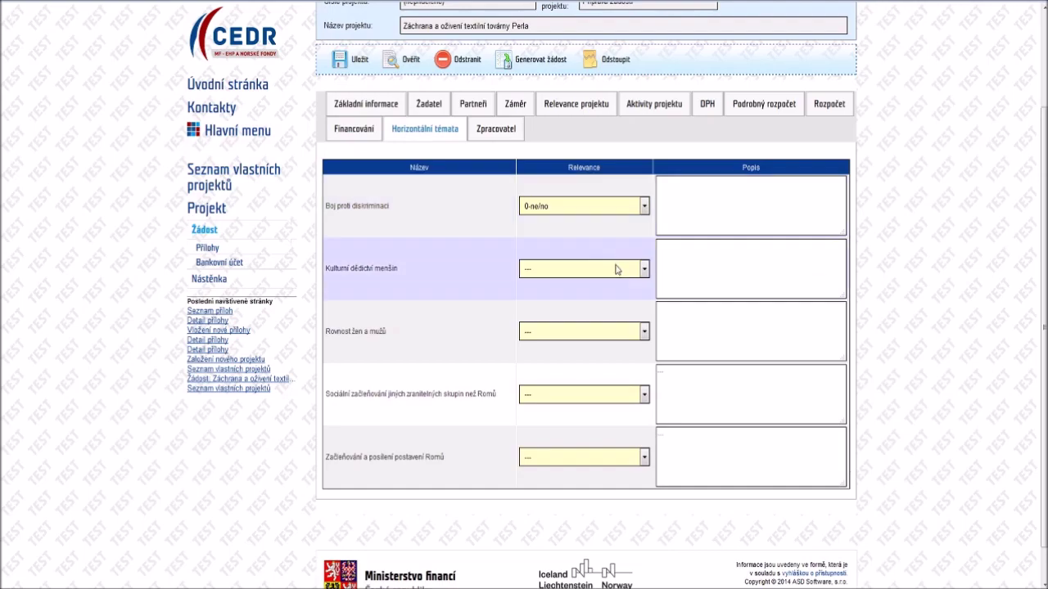
click(617, 269)
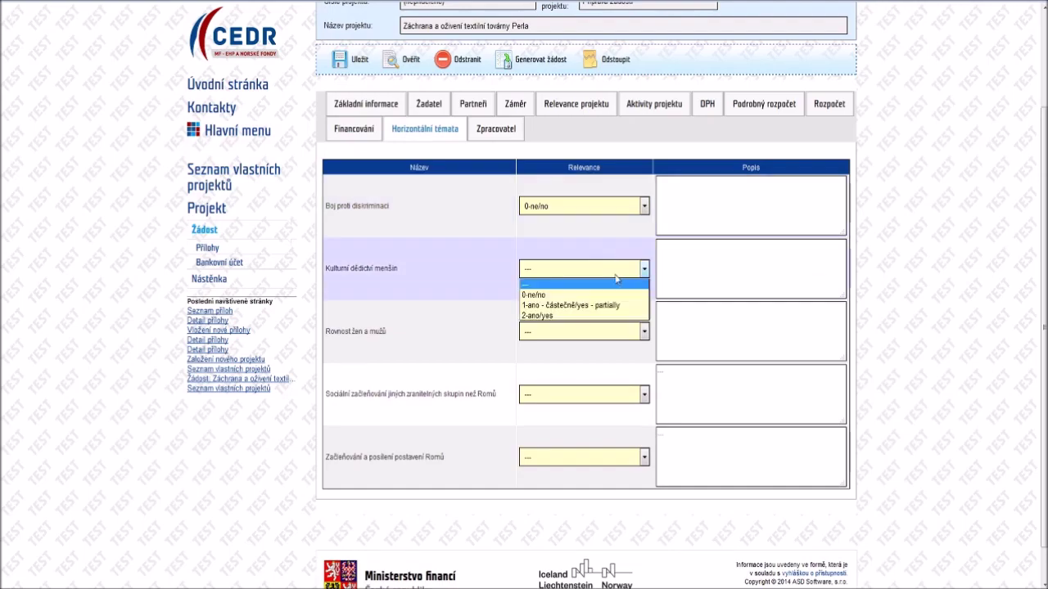
click(614, 292)
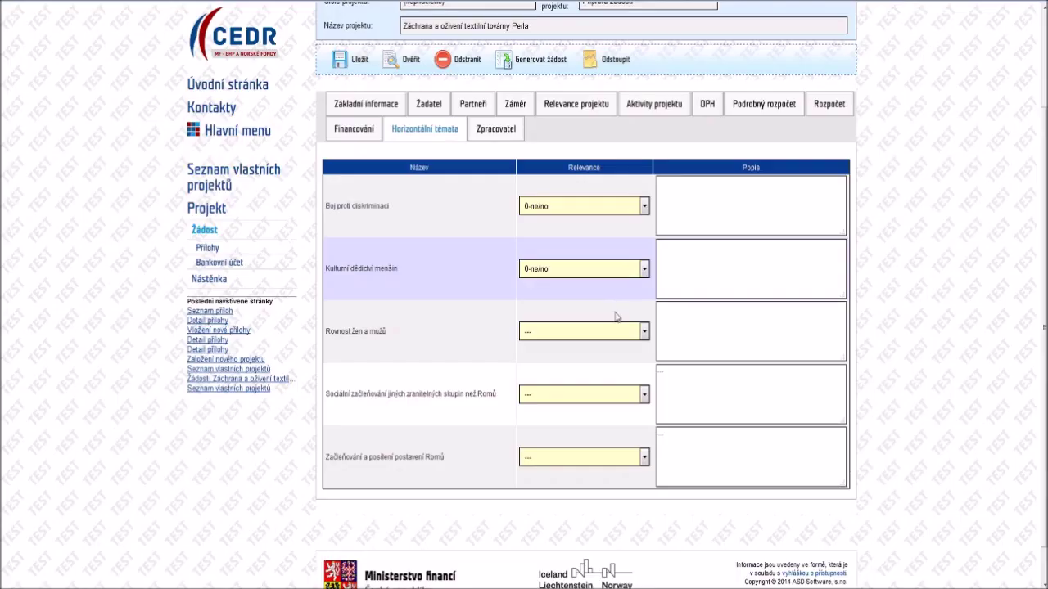
click(615, 330)
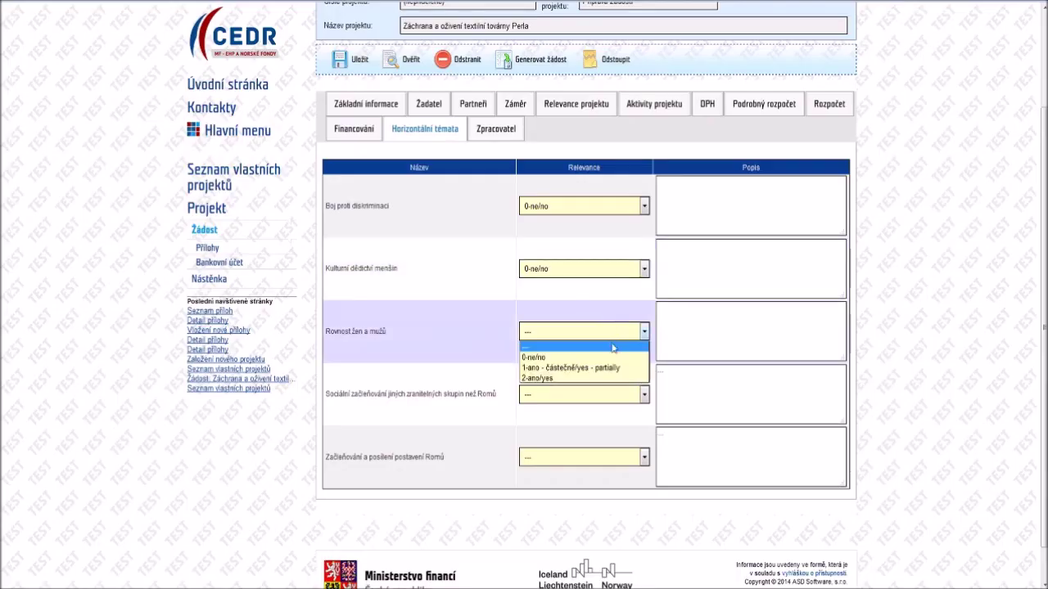
click(610, 356)
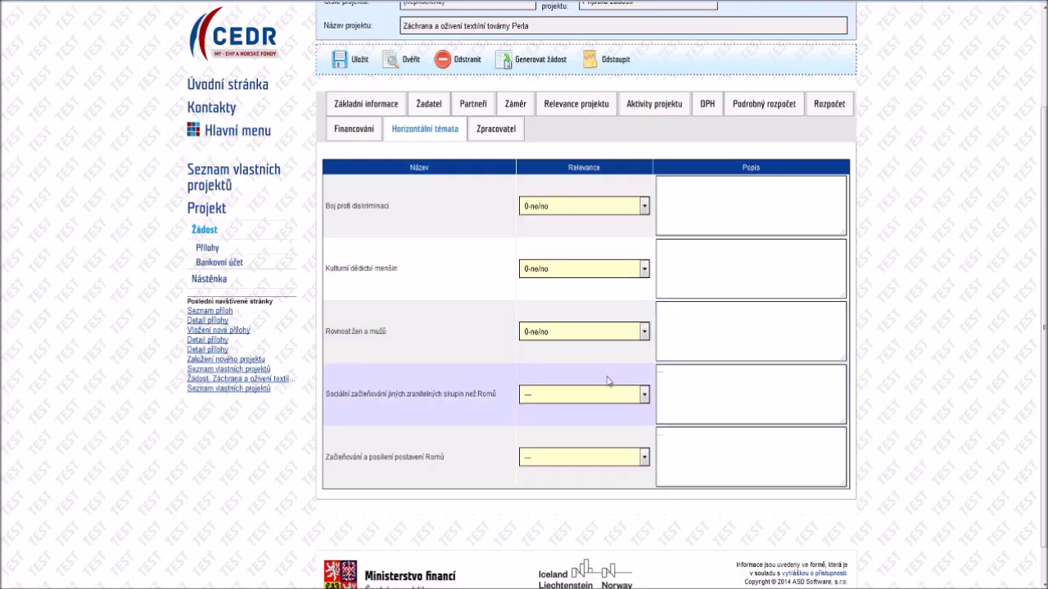
- Set both the non-Roma vulnerable group inclusion and Roma inclusion themes to "1-ano - částečně/yes - partially" with placeholder descriptions, and save
click(604, 395)
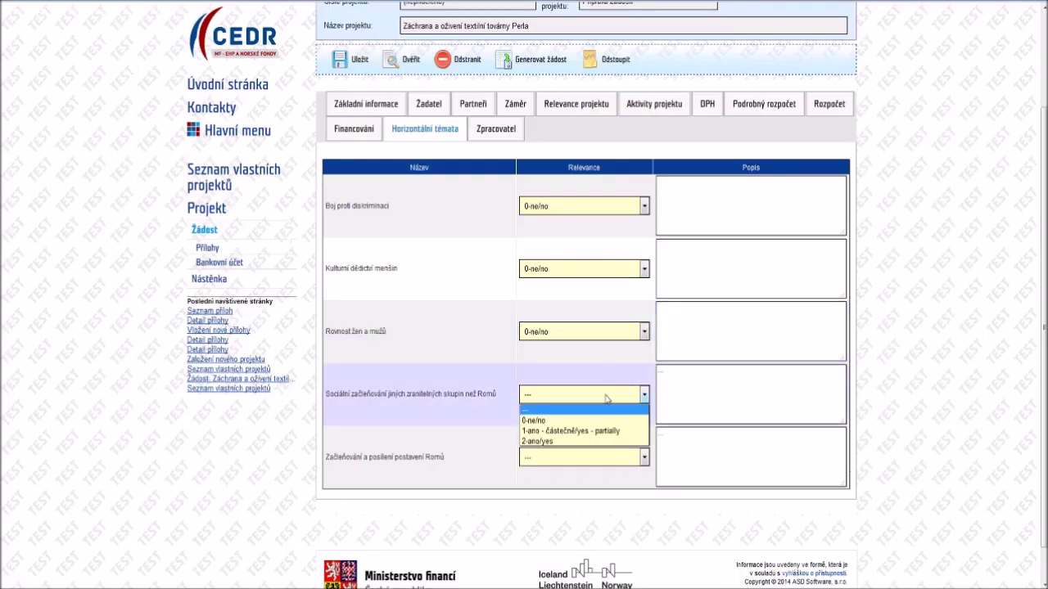
click(596, 431)
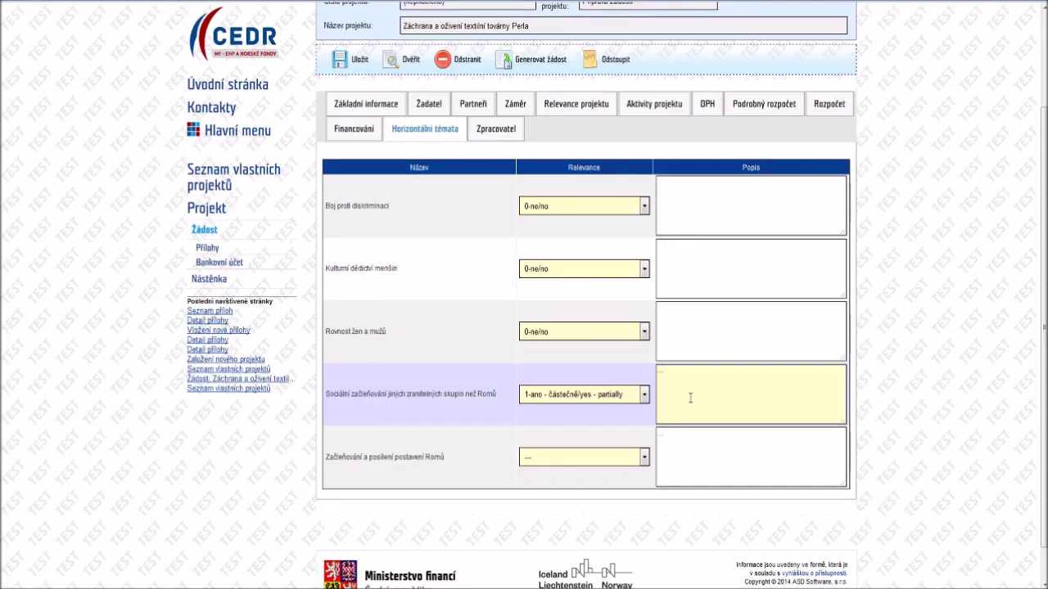
click(636, 452)
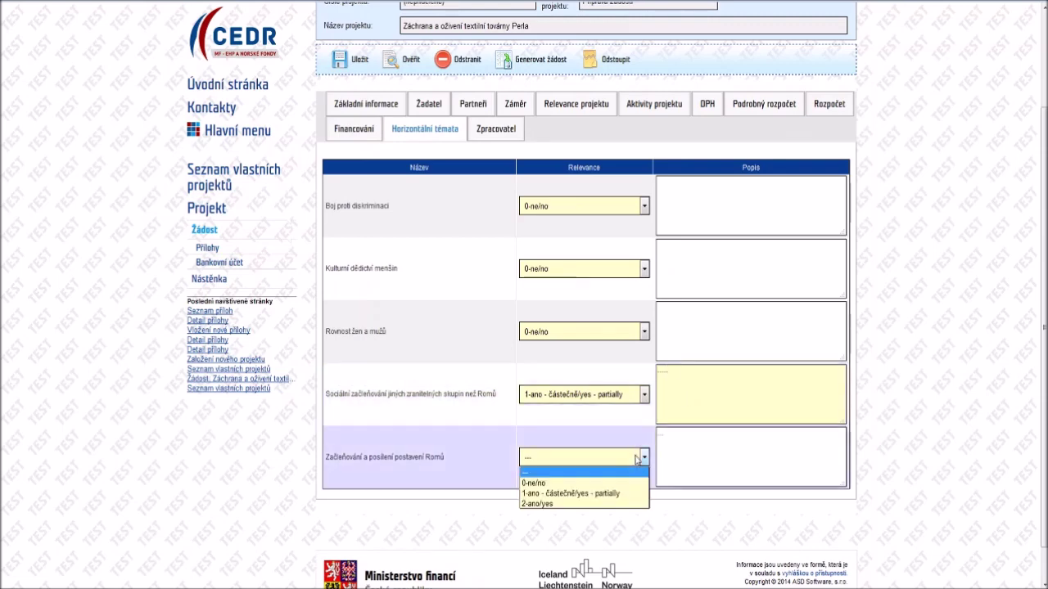
click(590, 494)
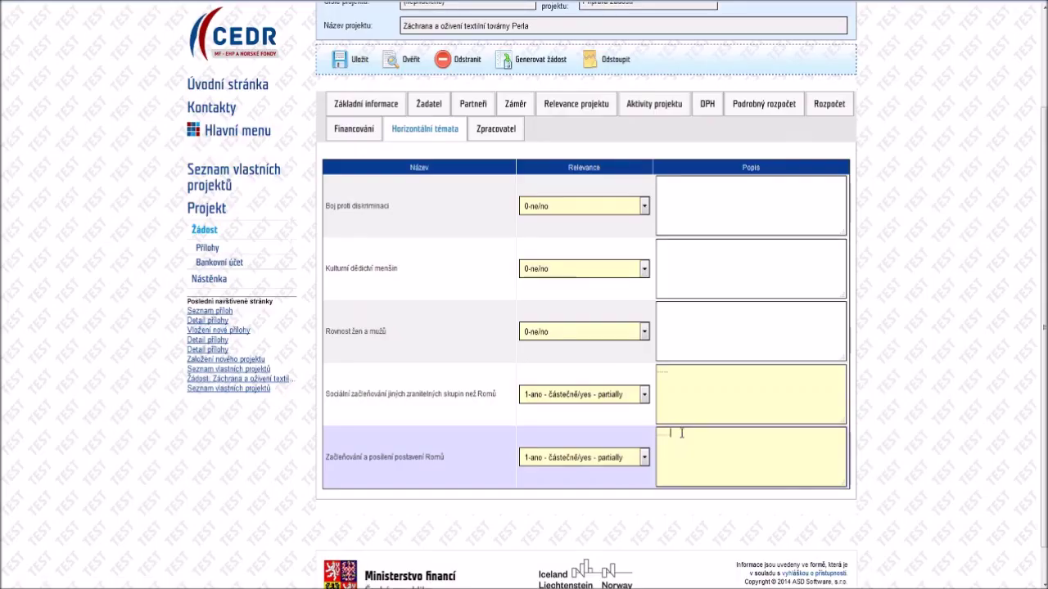
click(360, 65)
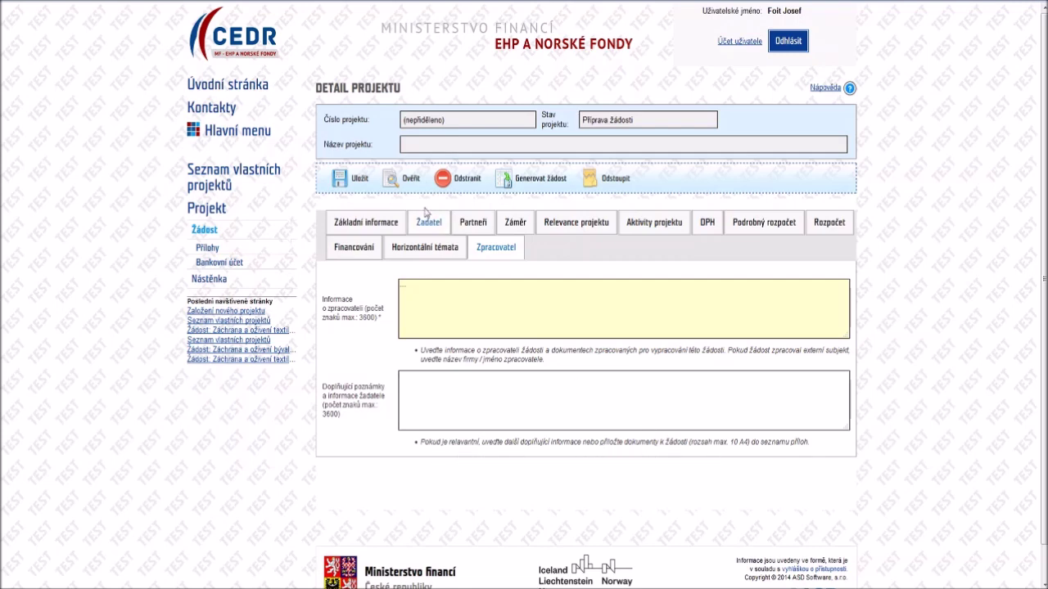
- Save the application's preparer information and open the project's list of attachments
click(352, 178)
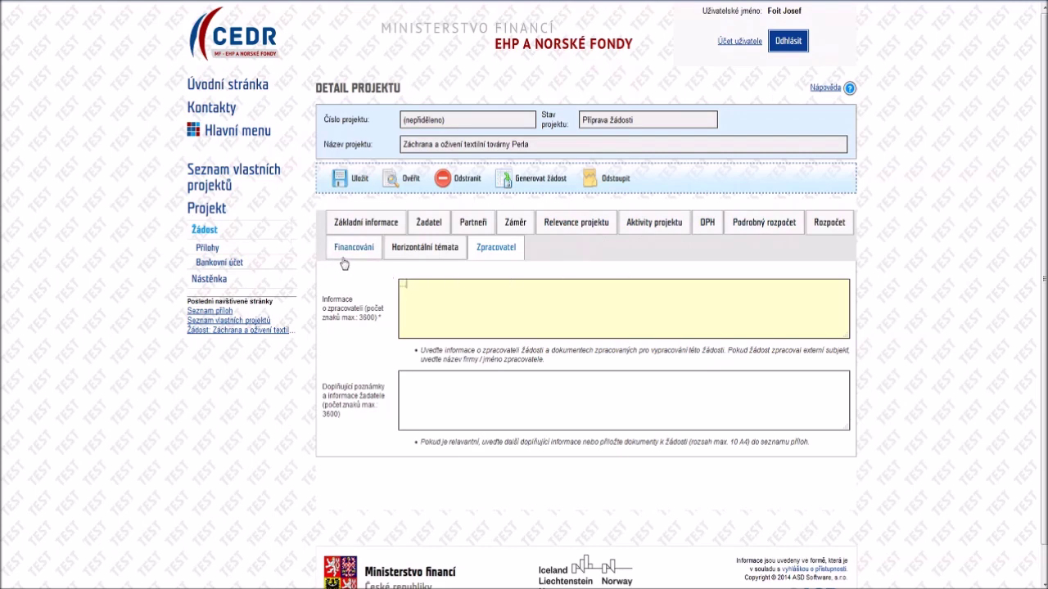
click(242, 249)
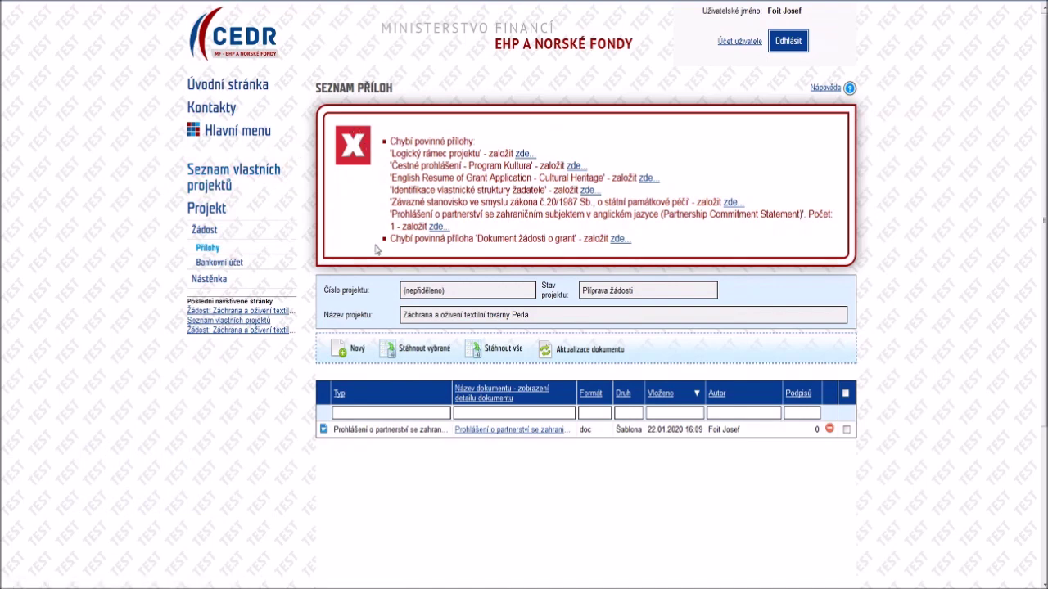
- Delete the foreign partnership statement template from the project's attachments
scroll(375, 250, down, 3)
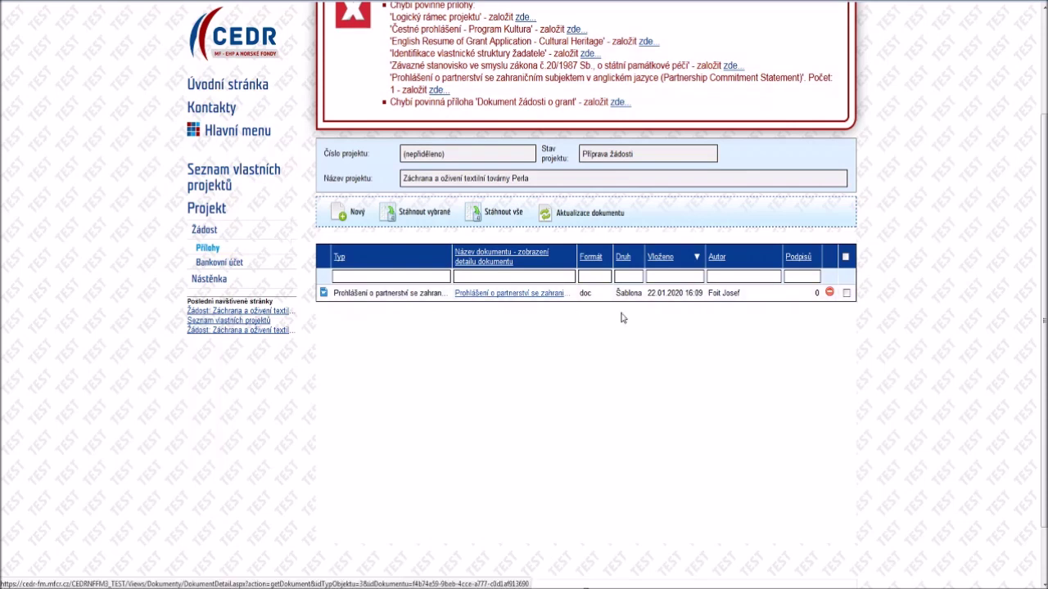
click(829, 293)
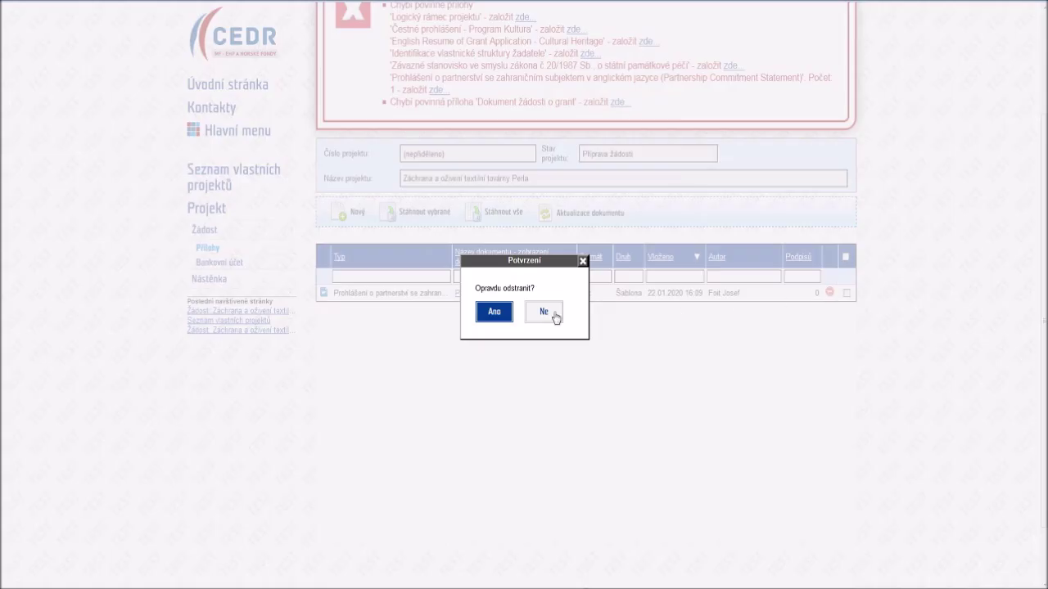
click(496, 311)
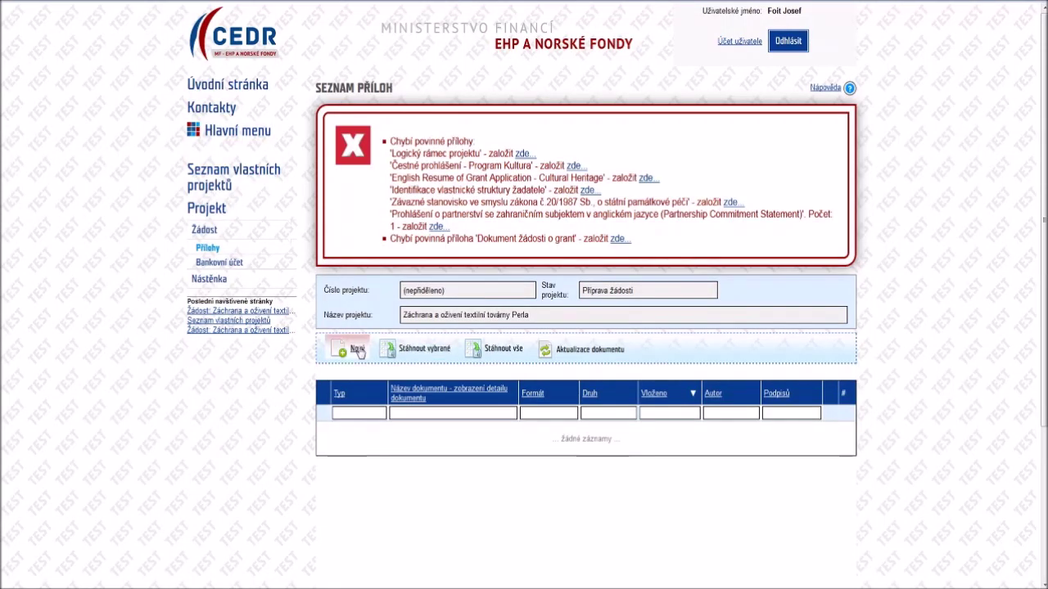
- Attach "Prohlášení o partnerství - podepsaný.pdf" as the foreign-partner Partnership Commitment Statement, mark it as signed in paper form, and save it
click(358, 351)
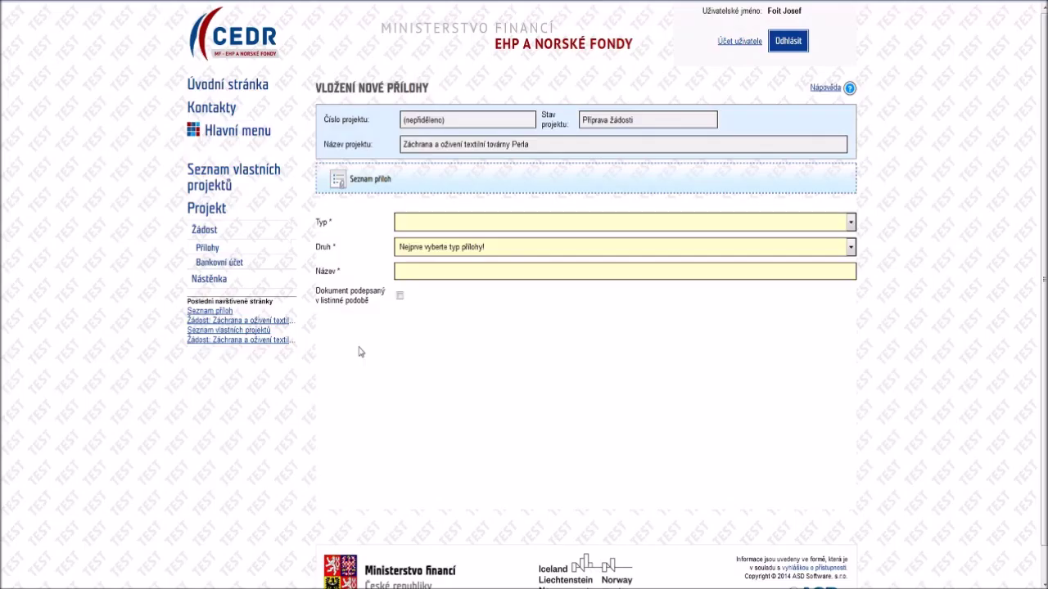
click(465, 229)
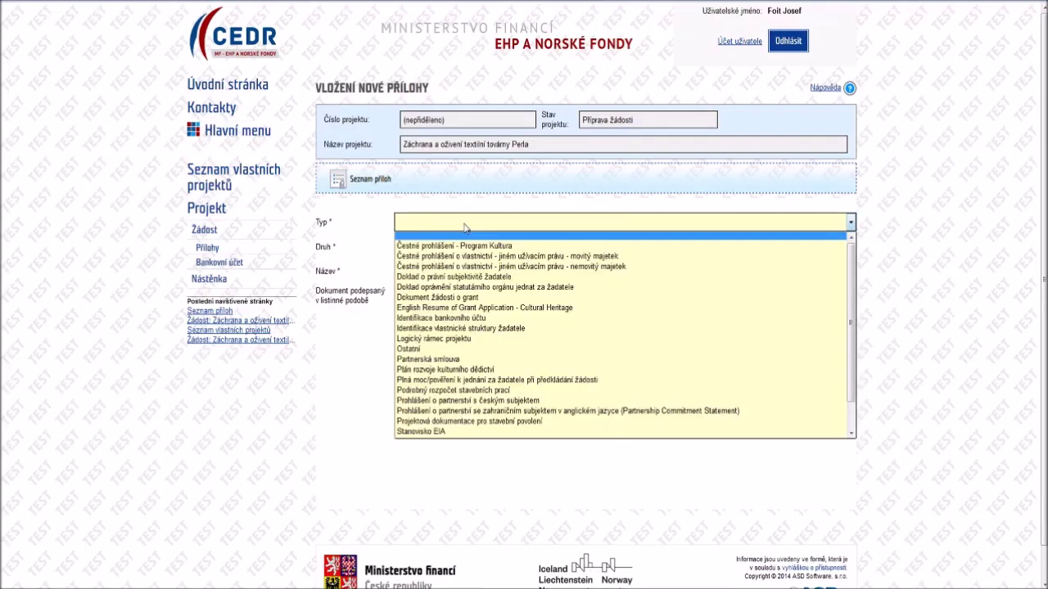
click(460, 411)
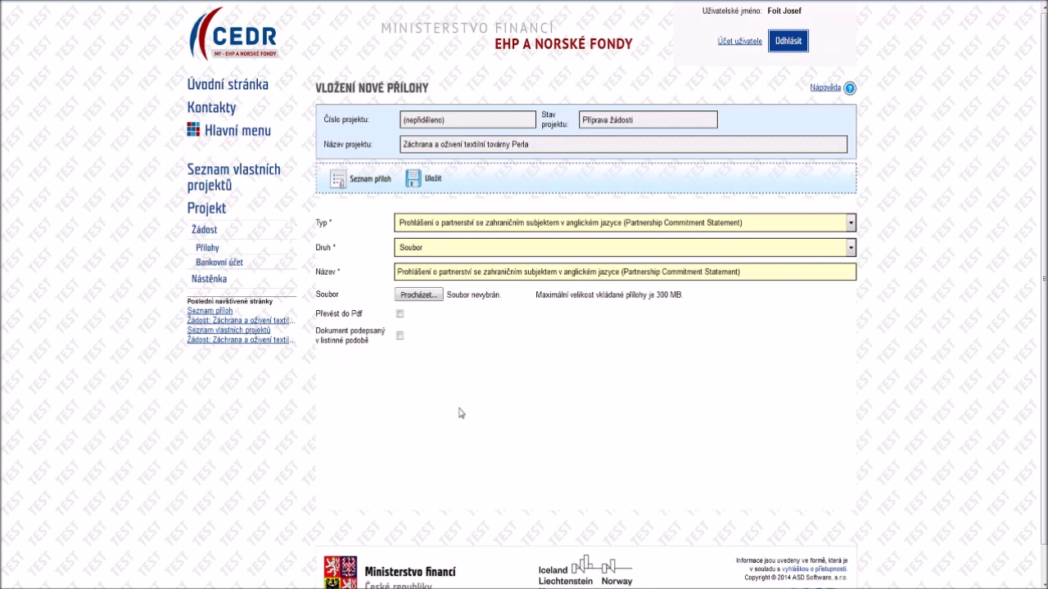
click(437, 296)
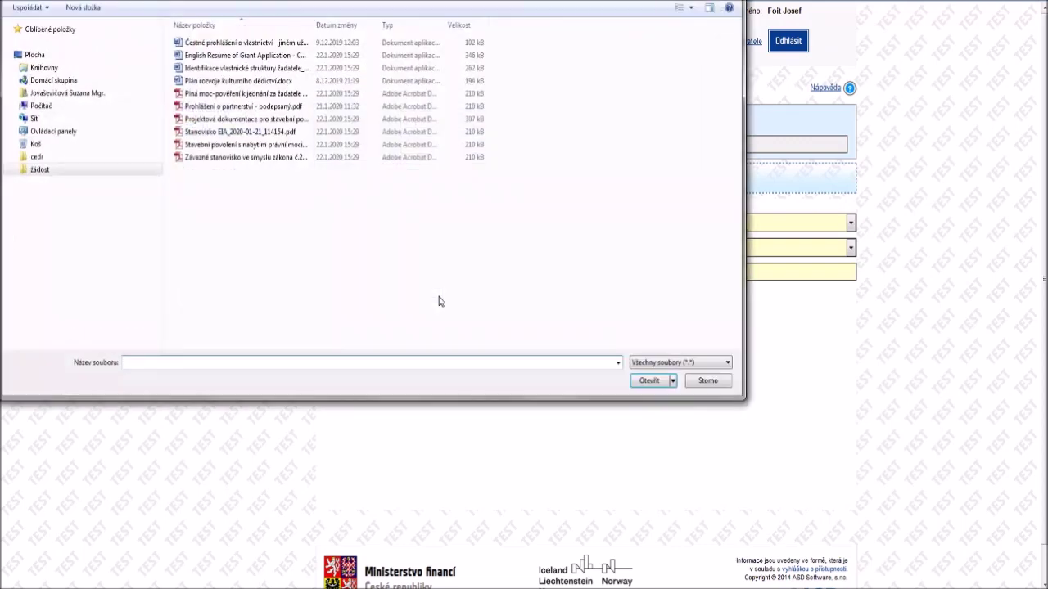
double_click(284, 108)
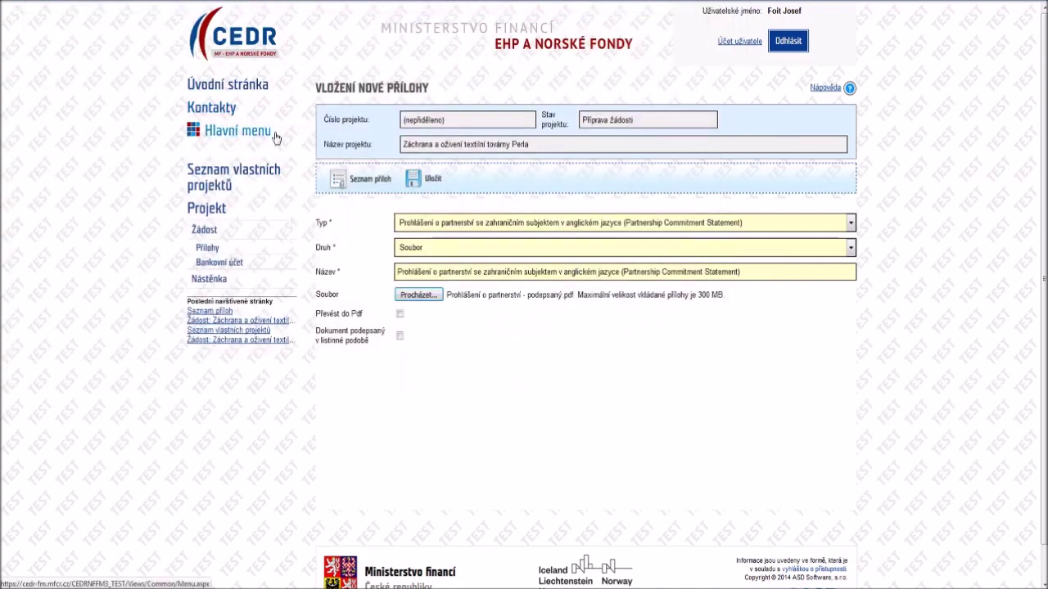
click(400, 334)
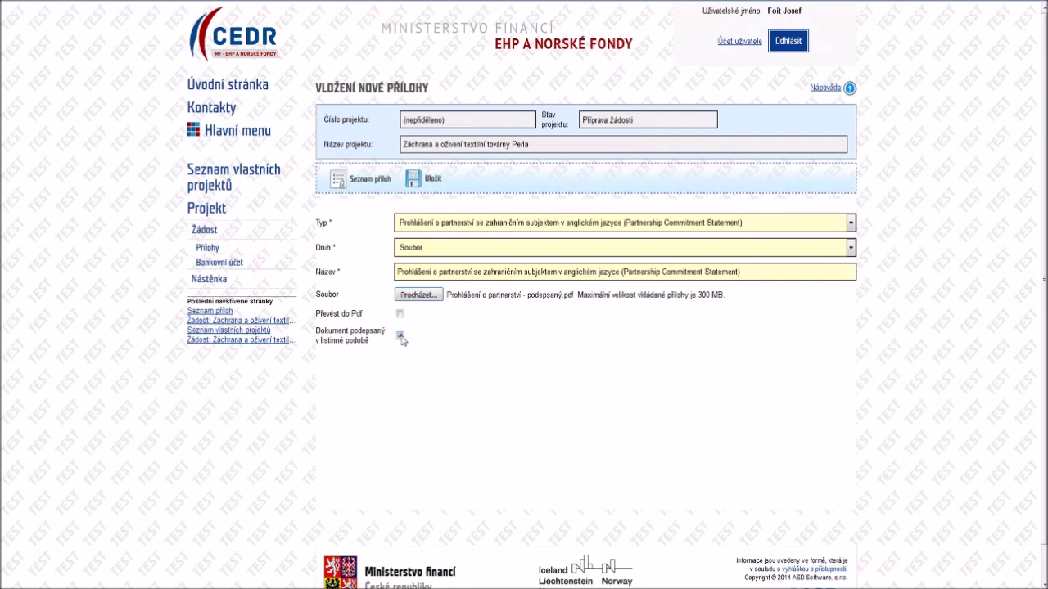
click(442, 185)
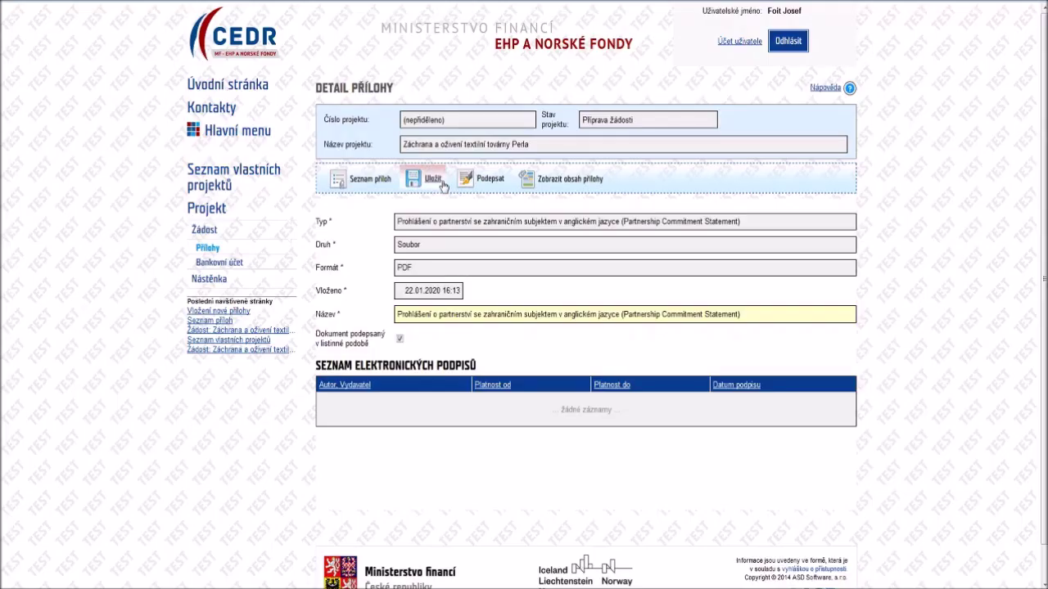
- Generate a new template attachment of type "English Resume of Grant Application - Cultural Heritage"
click(387, 183)
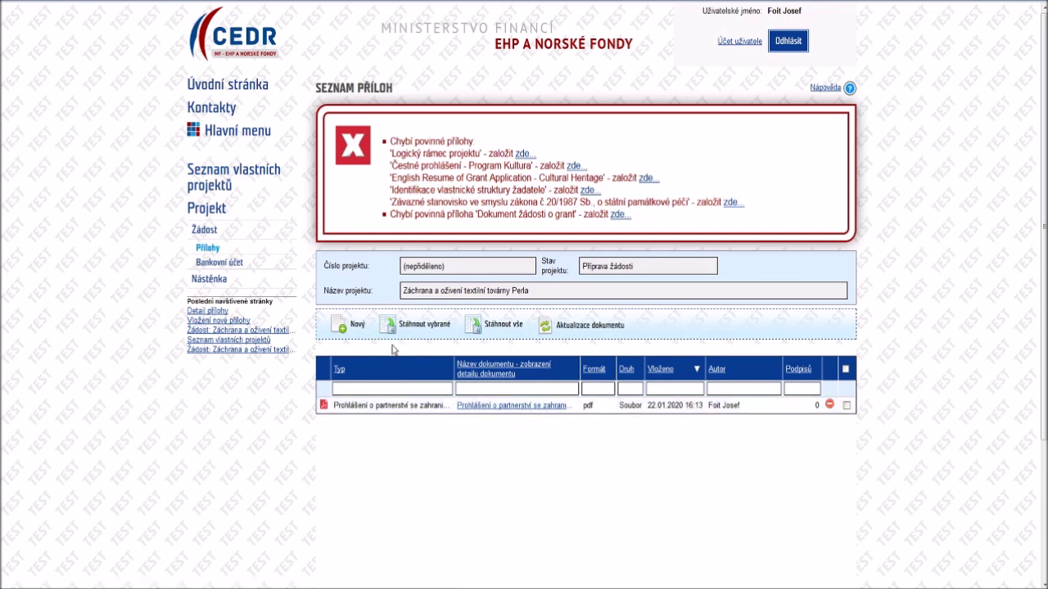
click(358, 326)
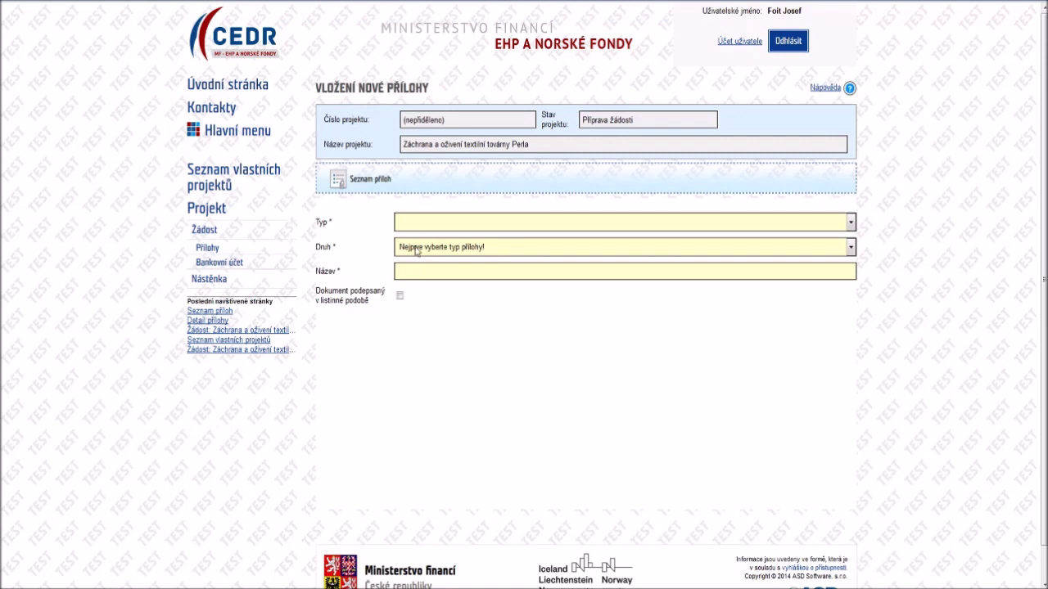
click(416, 232)
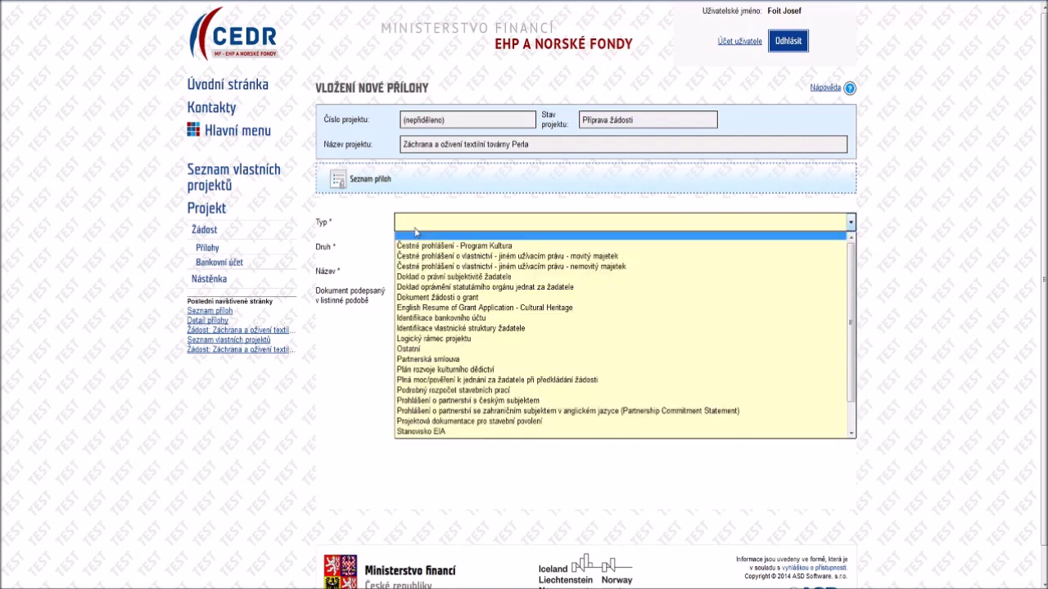
click(413, 307)
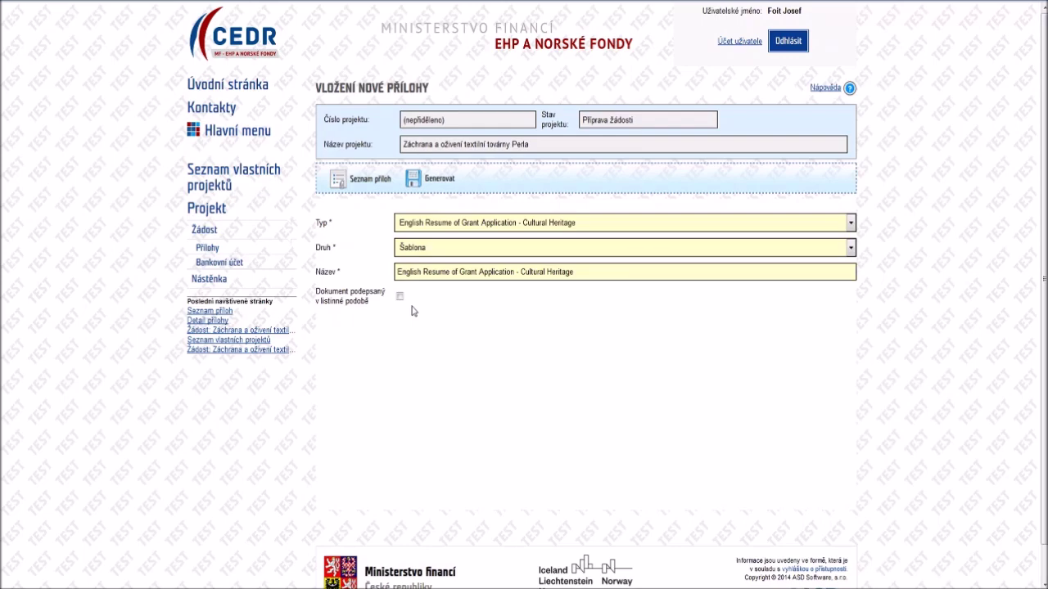
click(438, 187)
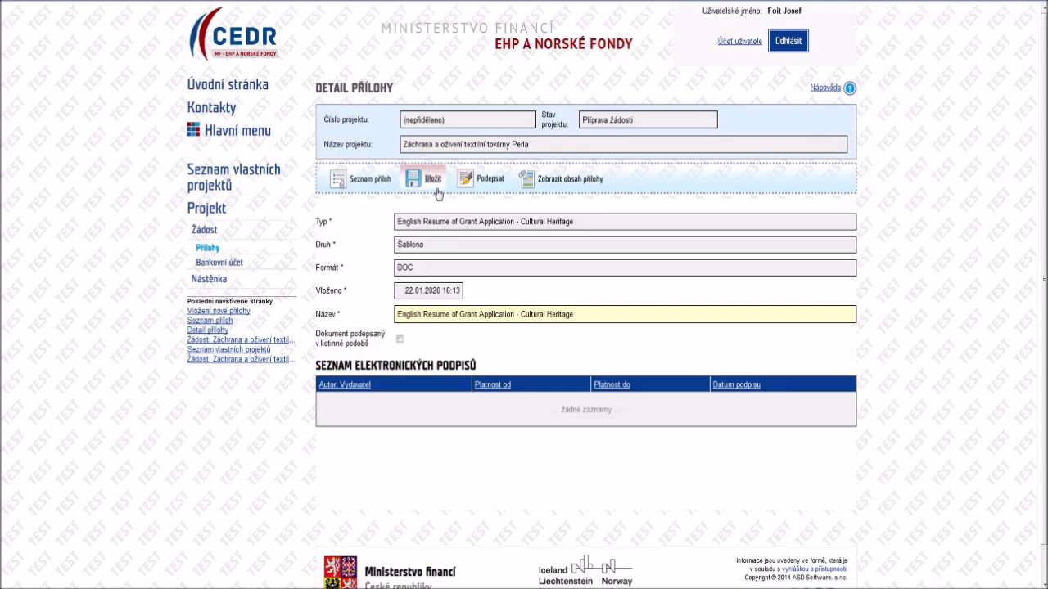
- Download the generated English Resume of Grant Application template and review its prefilled project, applicant and partnership sections in Word
click(546, 181)
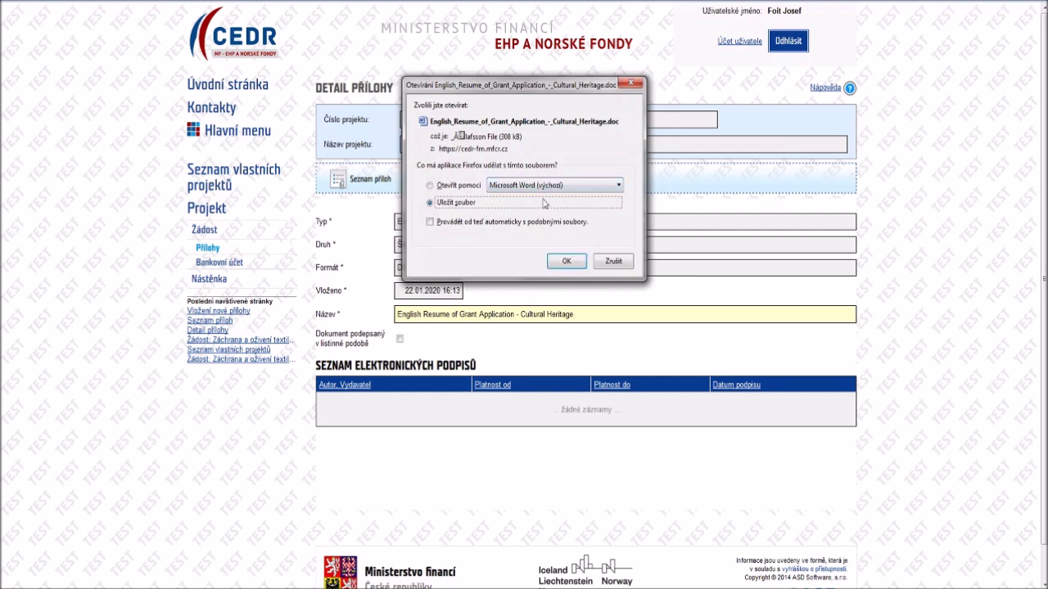
click(562, 260)
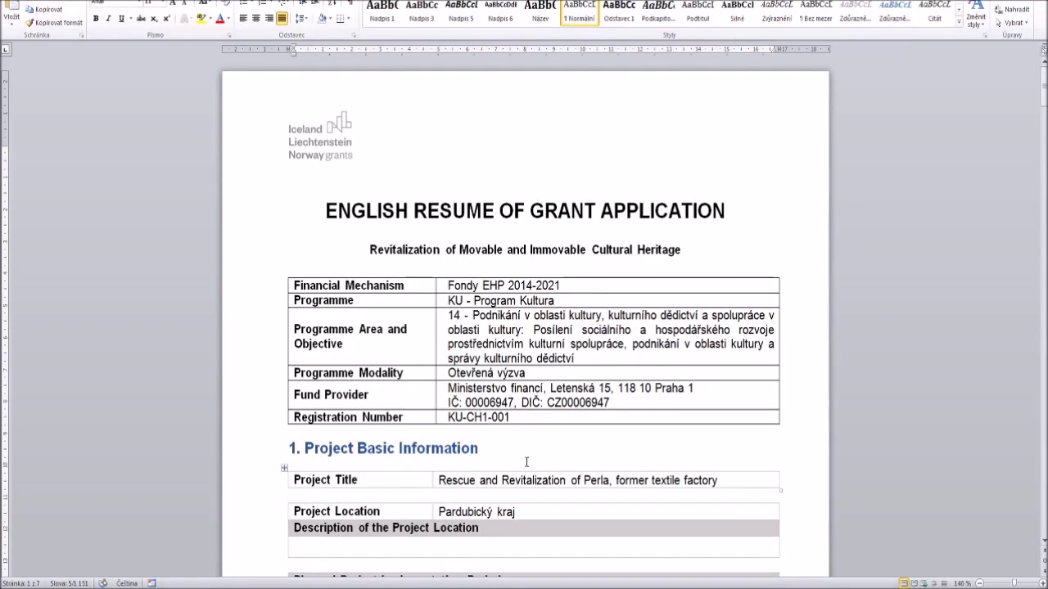
scroll(537, 429, down, 3)
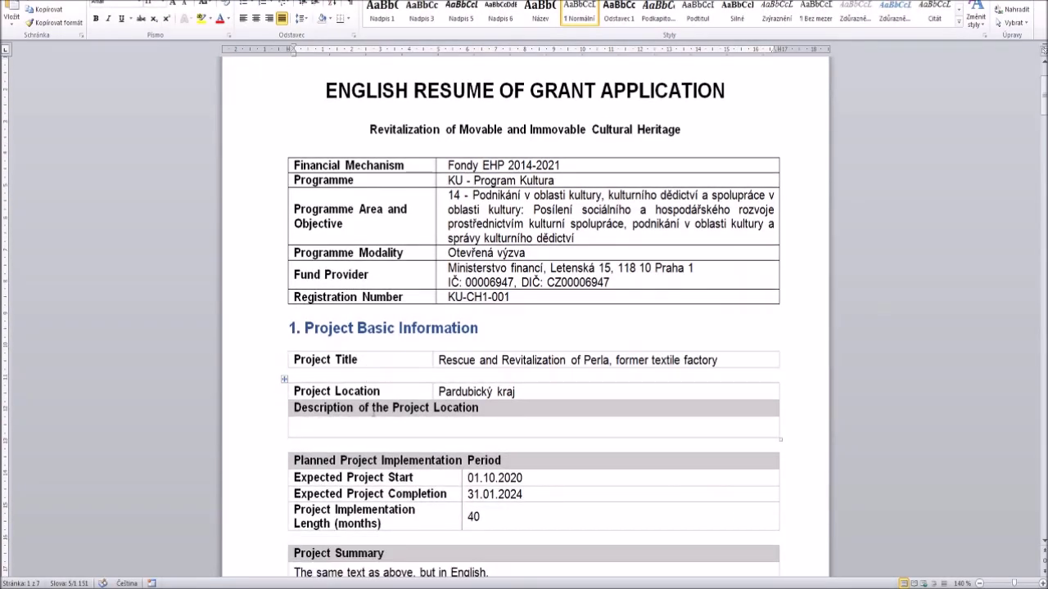
scroll(394, 416, down, 10)
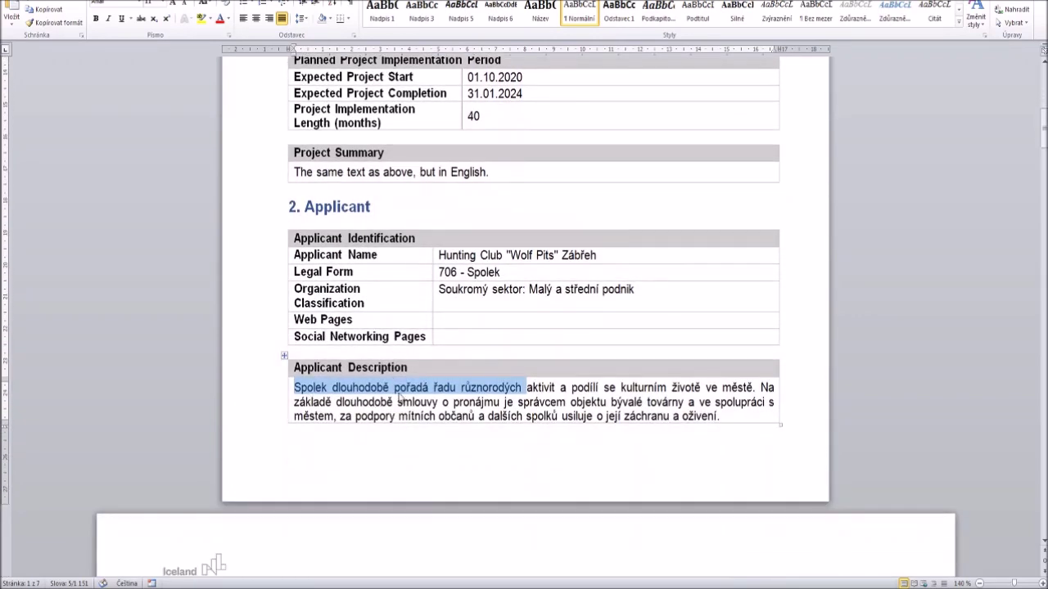
scroll(573, 396, down, 5)
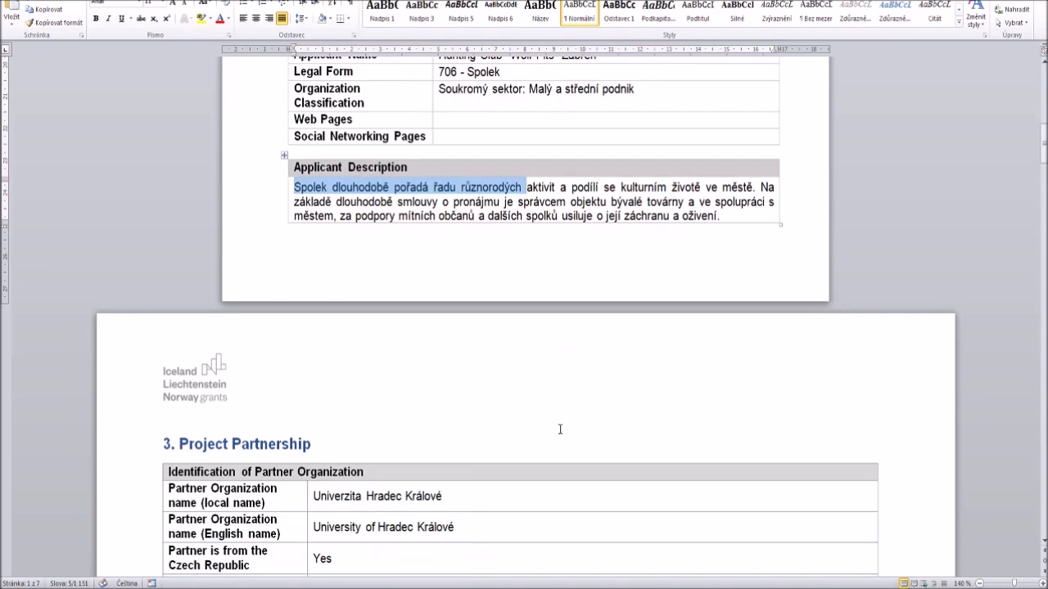
scroll(560, 429, up, 17)
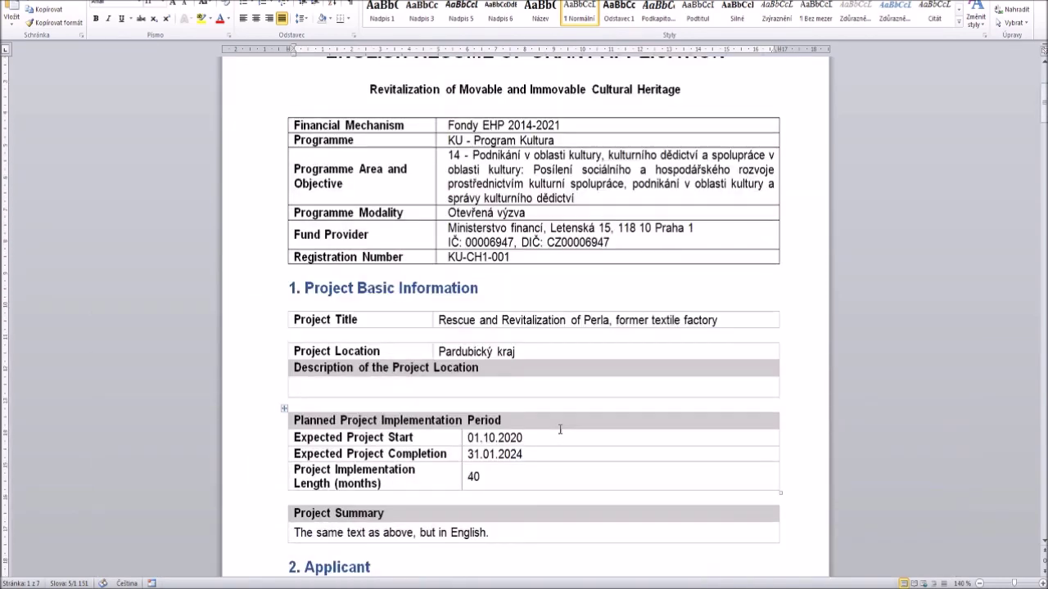
scroll(560, 429, up, 1)
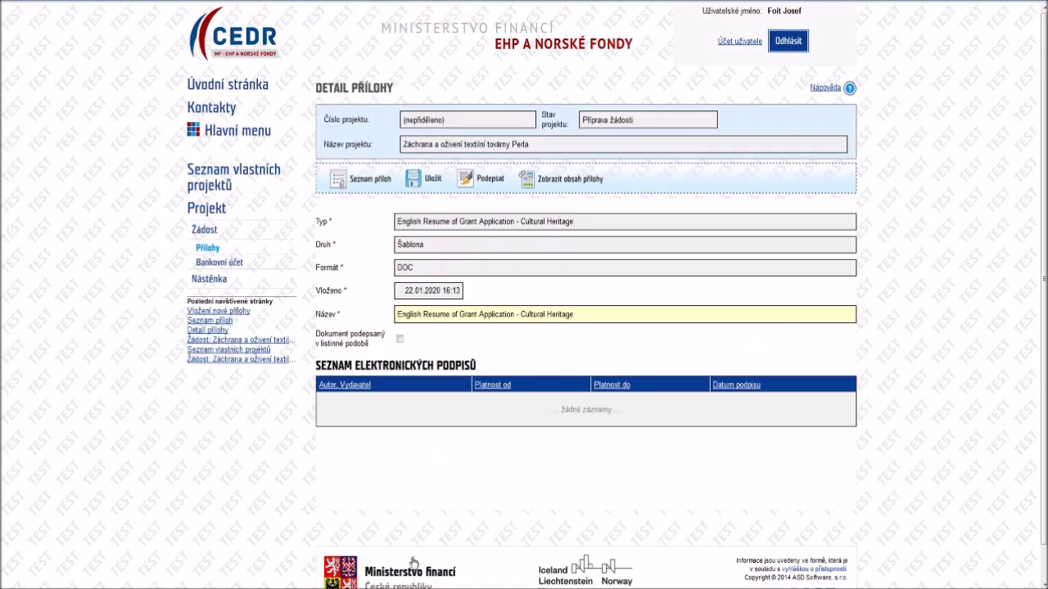
- Update the English Resume attachment with the file "English Resume of Grant Application - Cultural Heritage_2020-01-09_160016.doc", converted to PDF, and save it
click(375, 178)
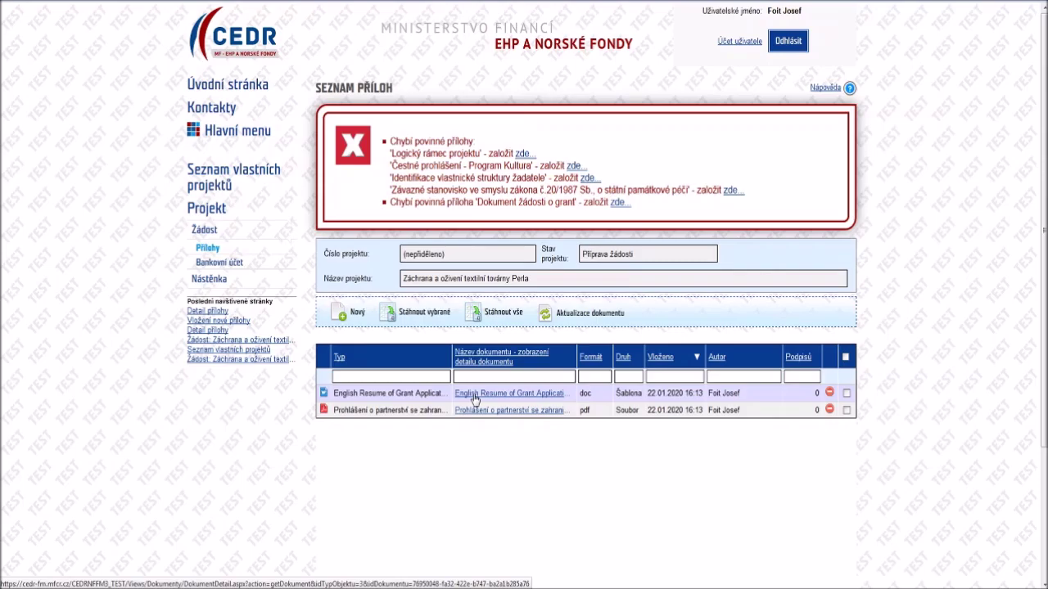
click(559, 313)
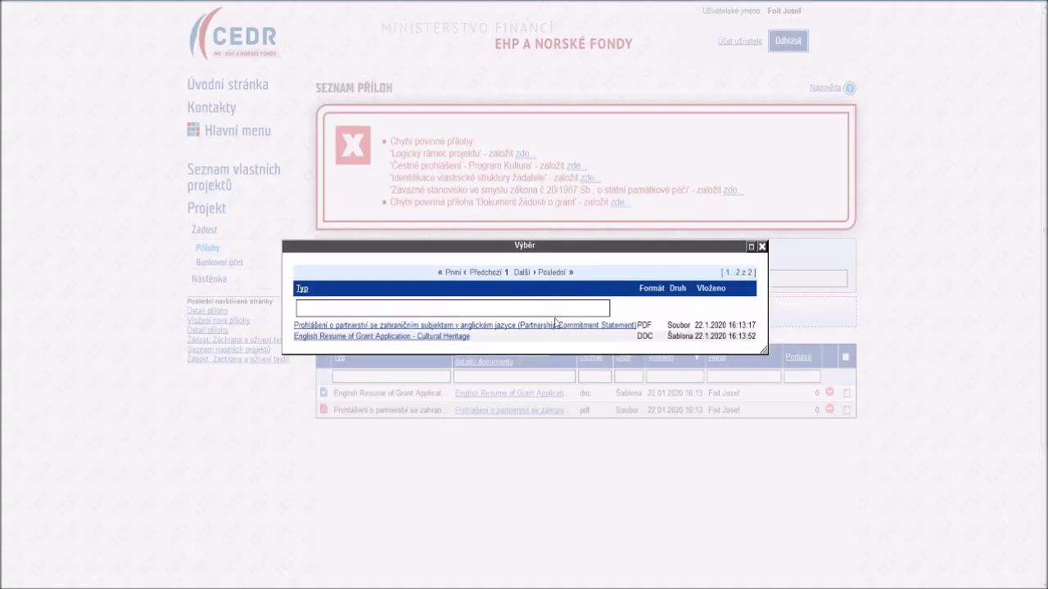
click(463, 338)
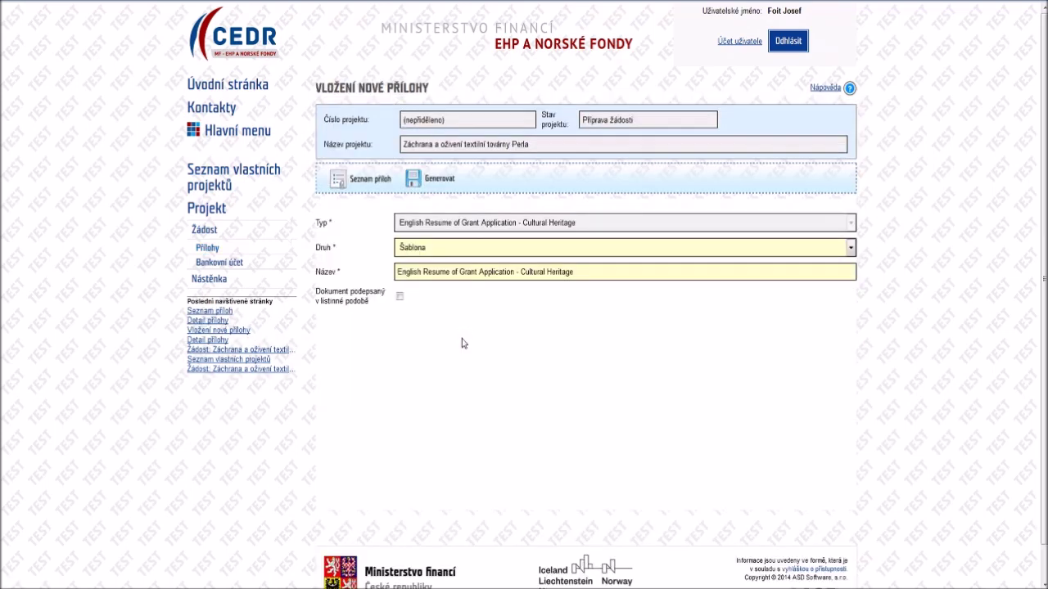
click(472, 252)
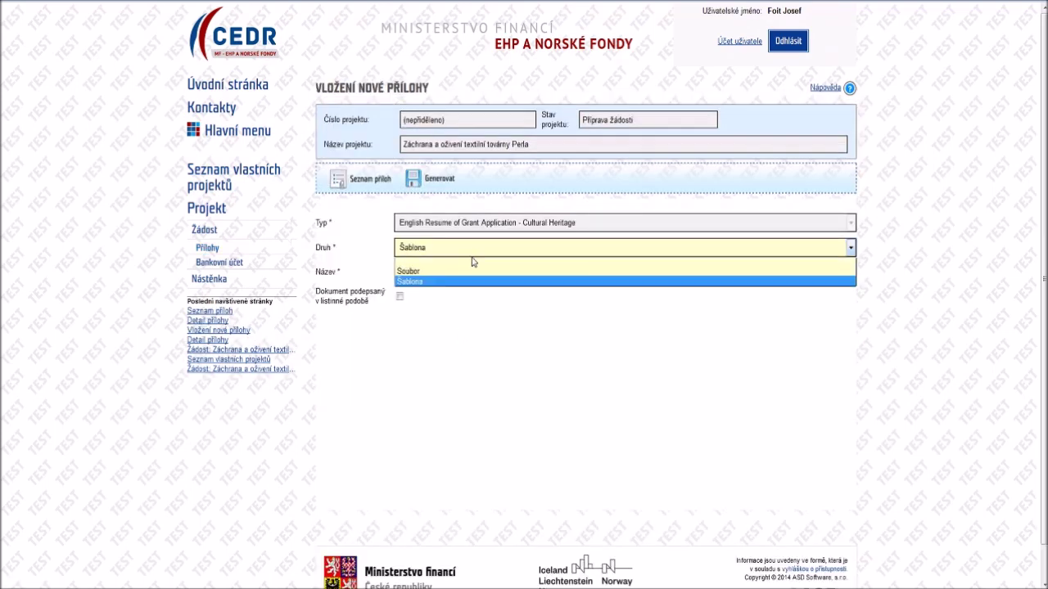
click(470, 269)
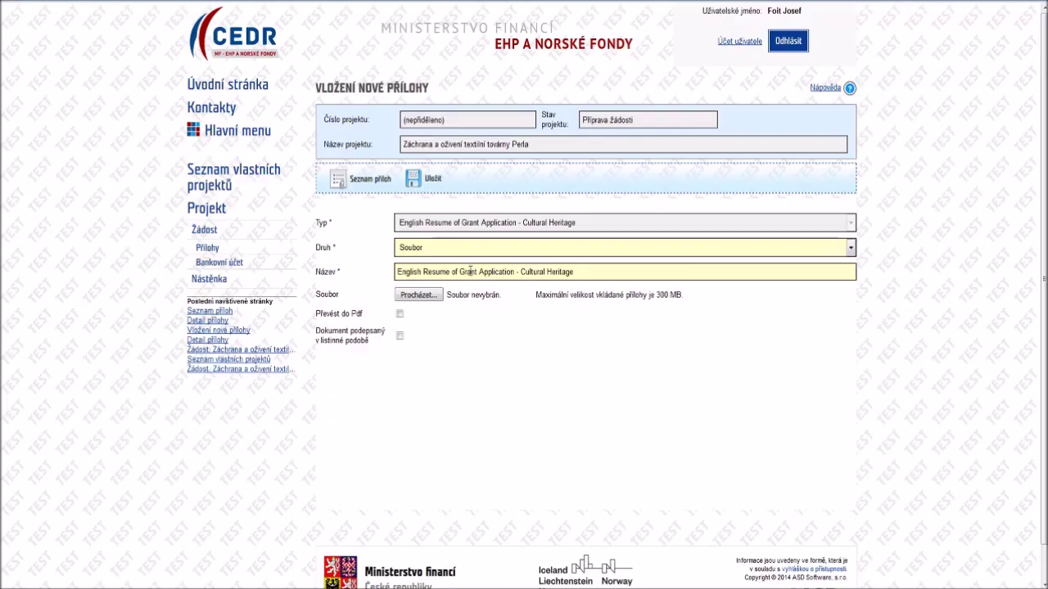
click(438, 297)
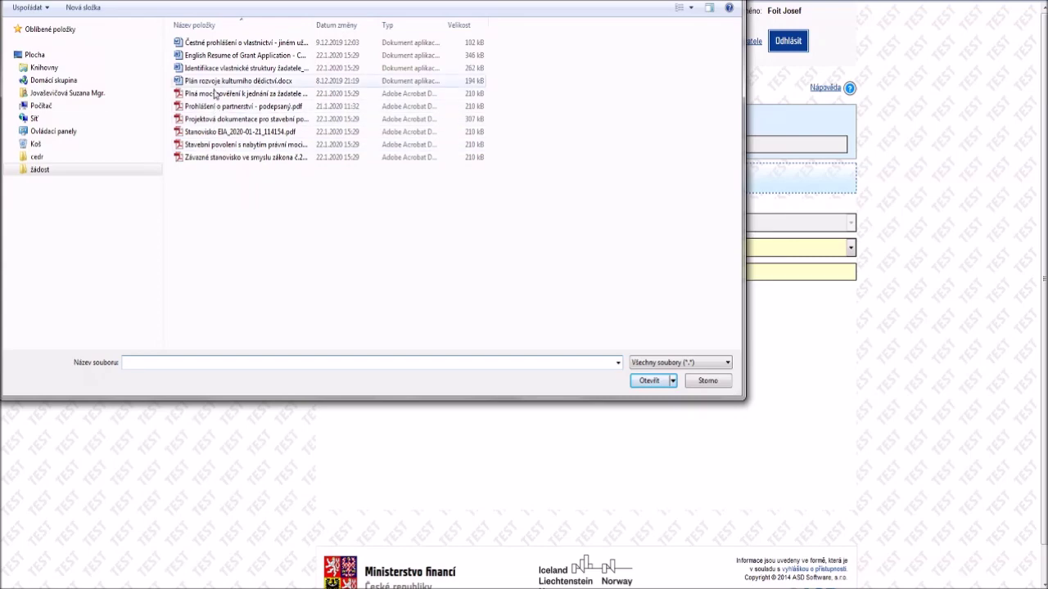
click(214, 59)
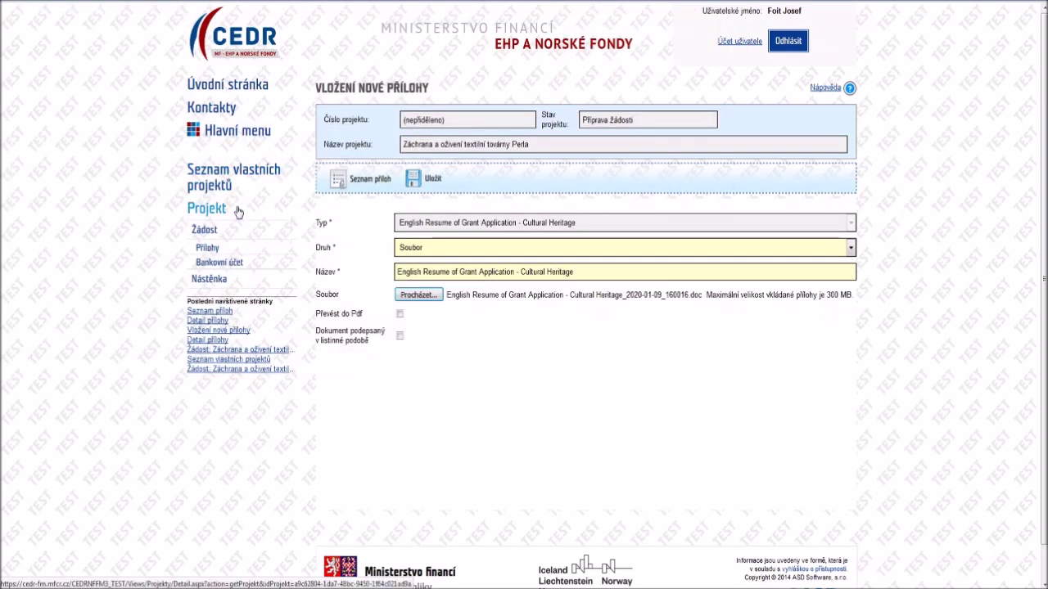
click(401, 315)
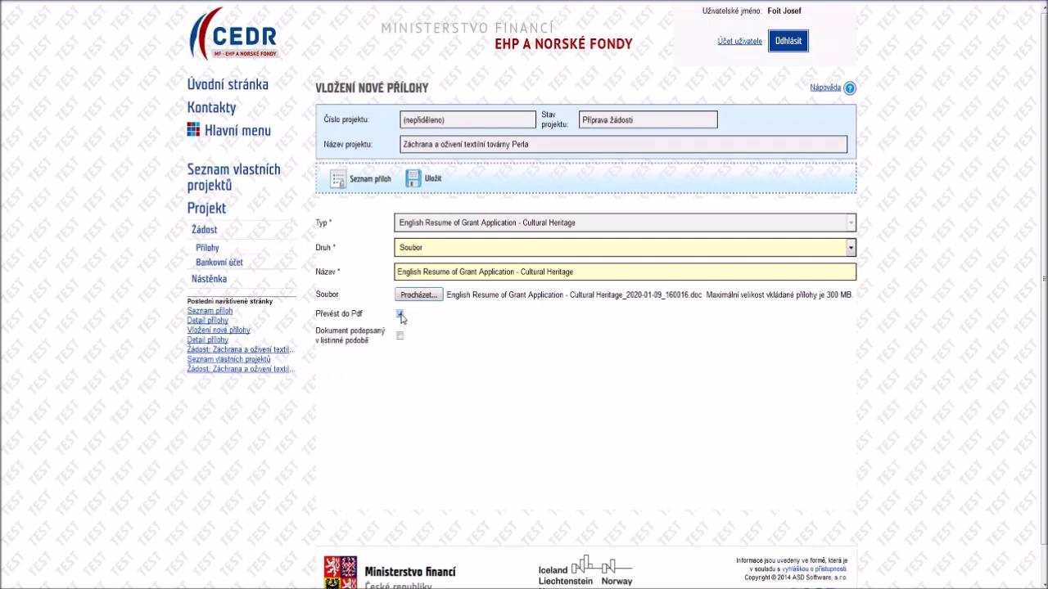
click(432, 181)
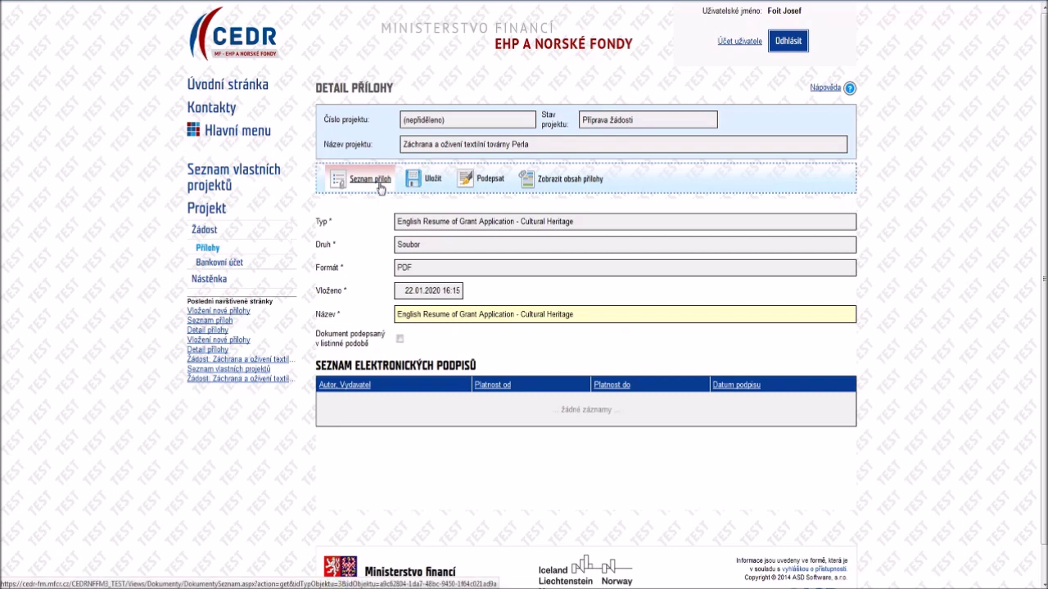
- Delete the DOC template version of the English Resume from the project's attachments
click(370, 179)
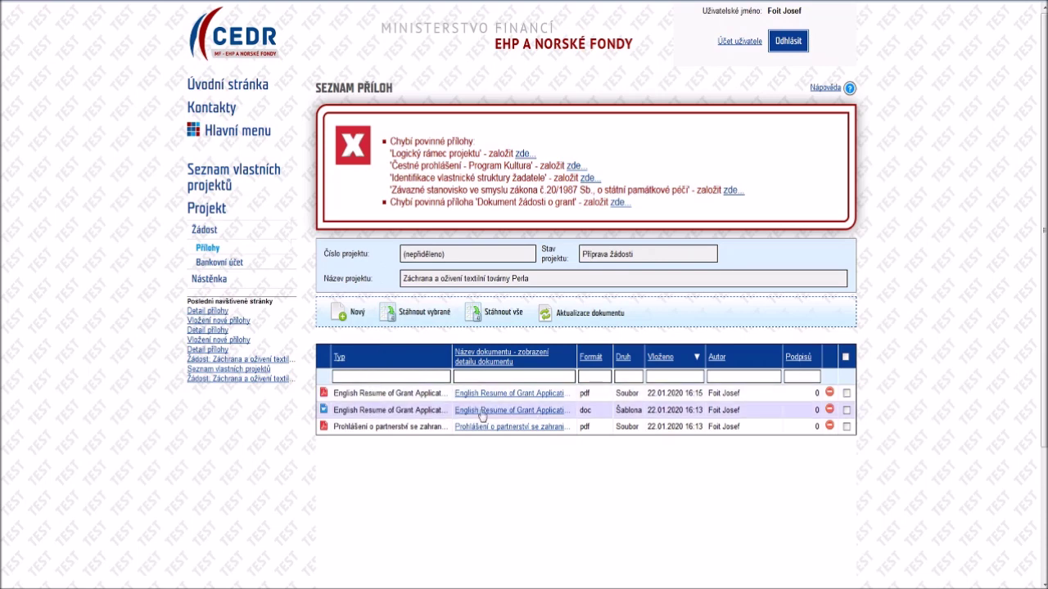
click(829, 410)
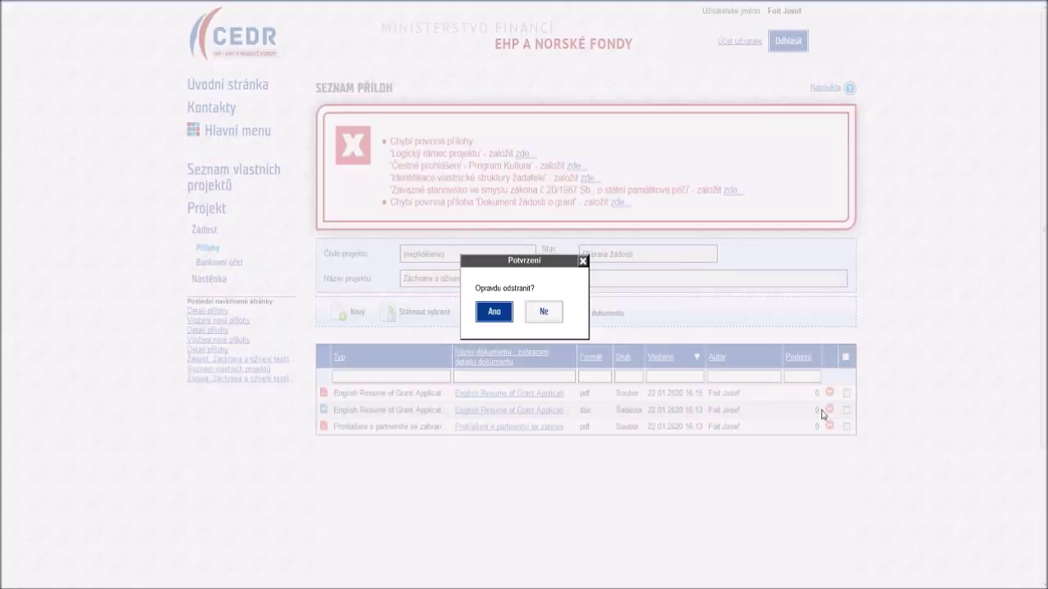
click(493, 312)
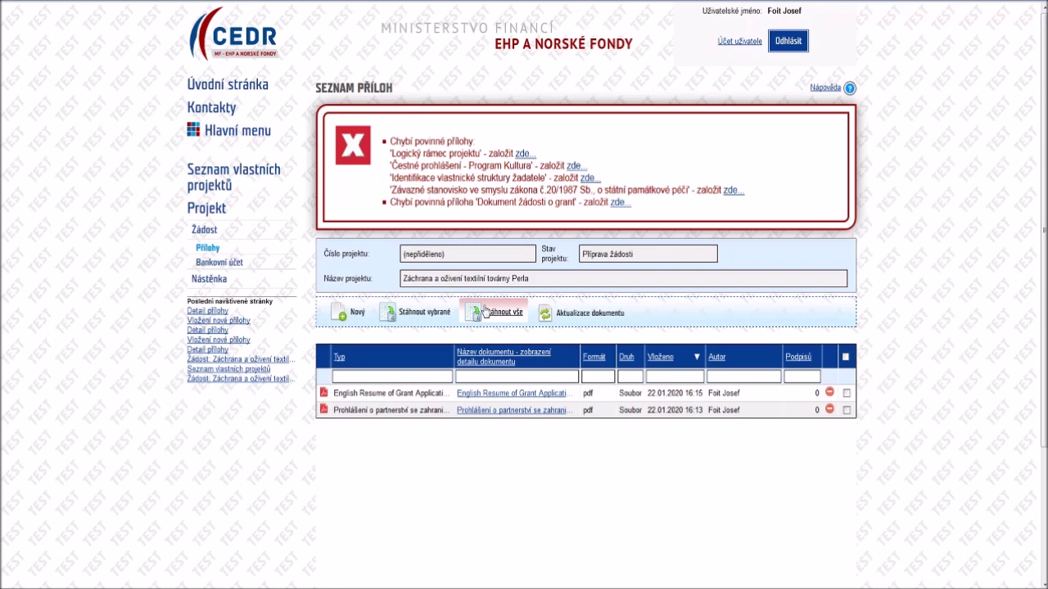
- Generate a new template attachment of type "Čestné prohlášení - Program Kultura"
click(363, 325)
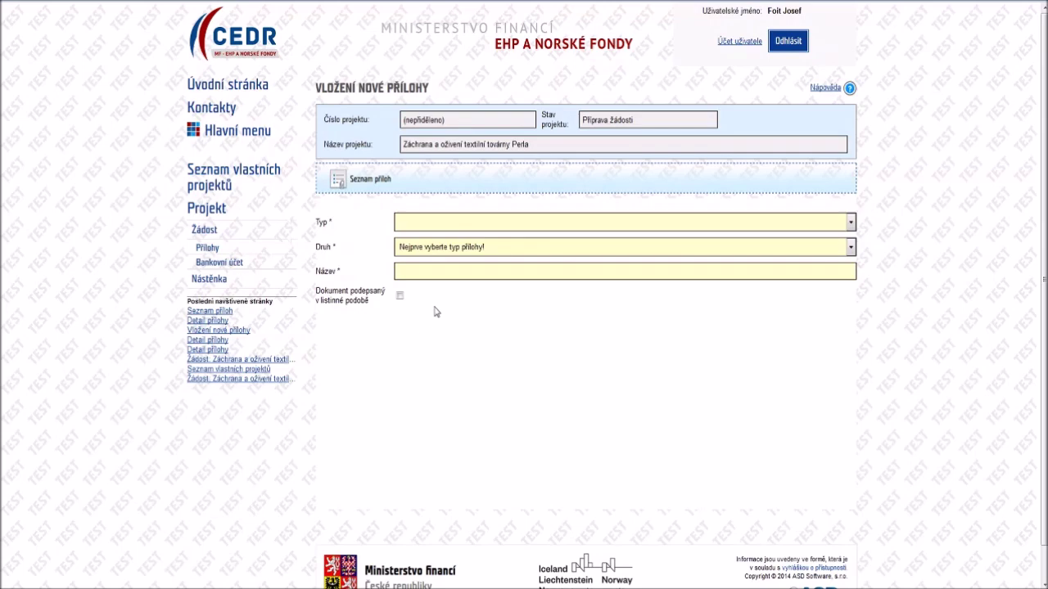
click(442, 230)
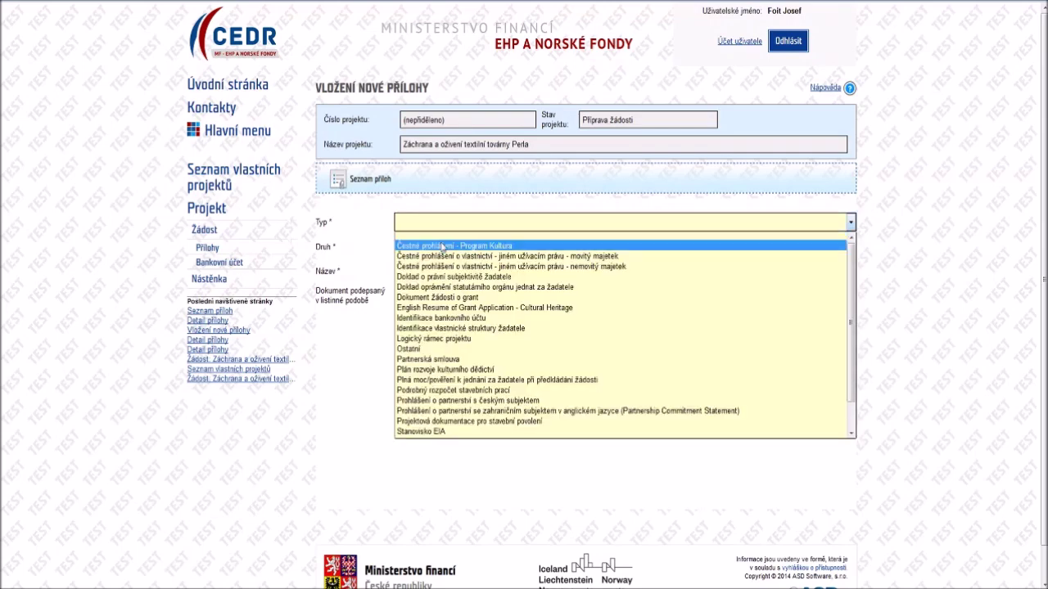
click(441, 248)
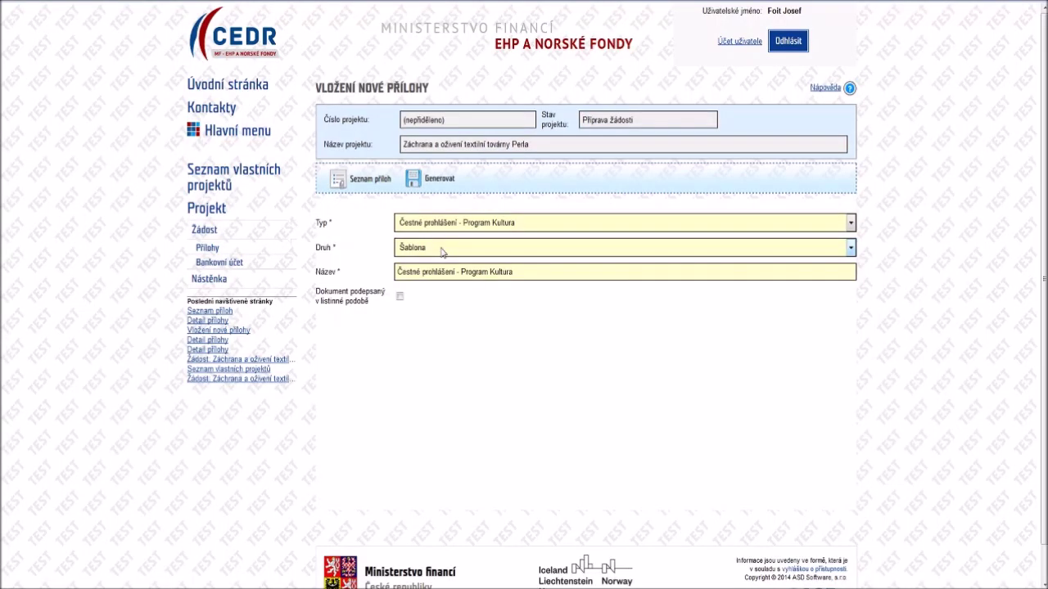
click(442, 181)
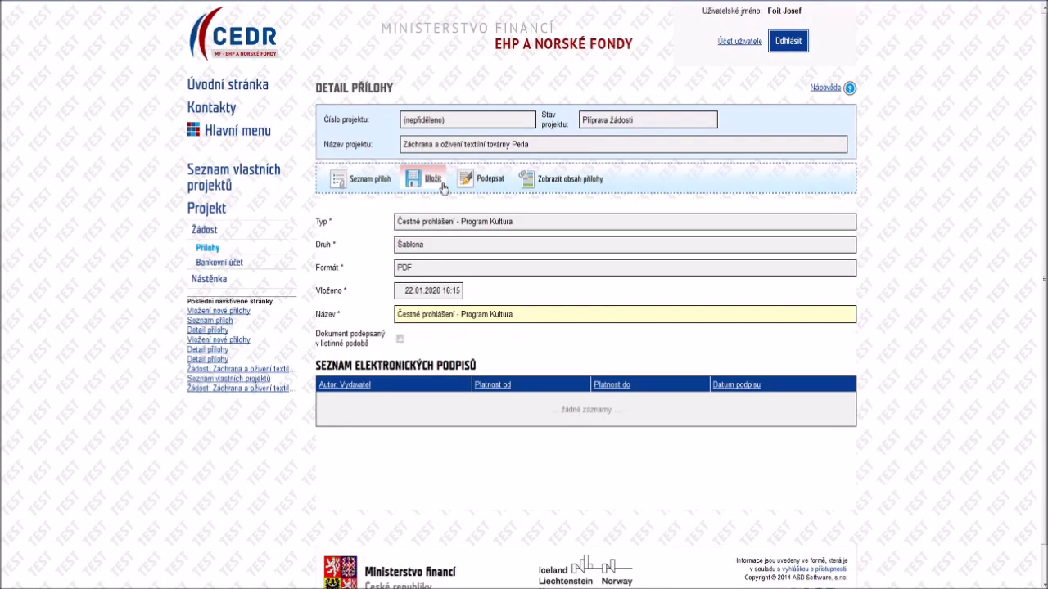
- Open the generated "Čestné prohlášení - Program Kultura" PDF in Adobe Reader and check the applicant's declaration
click(532, 190)
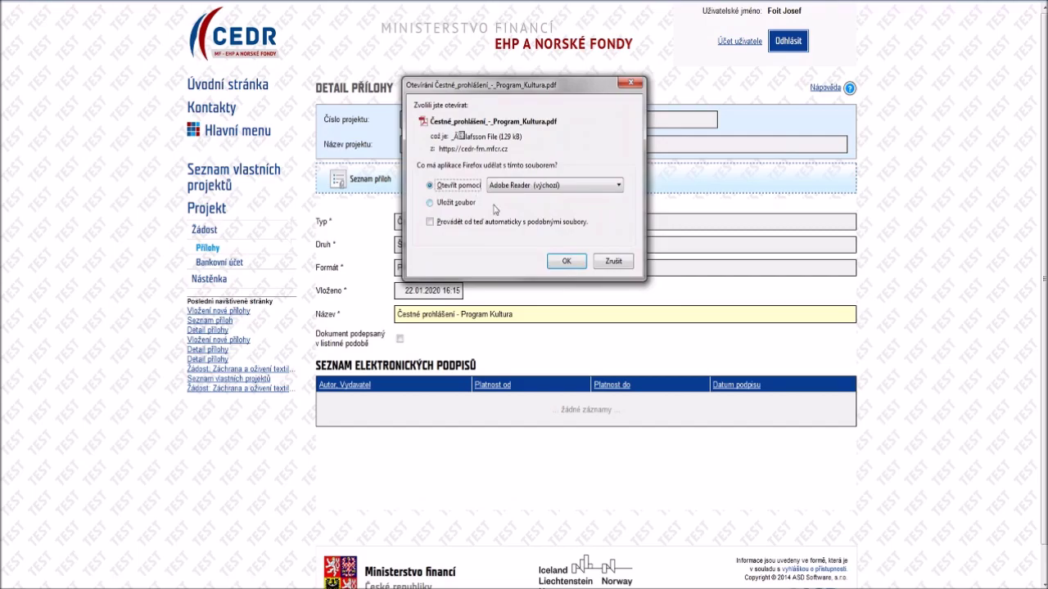
click(558, 264)
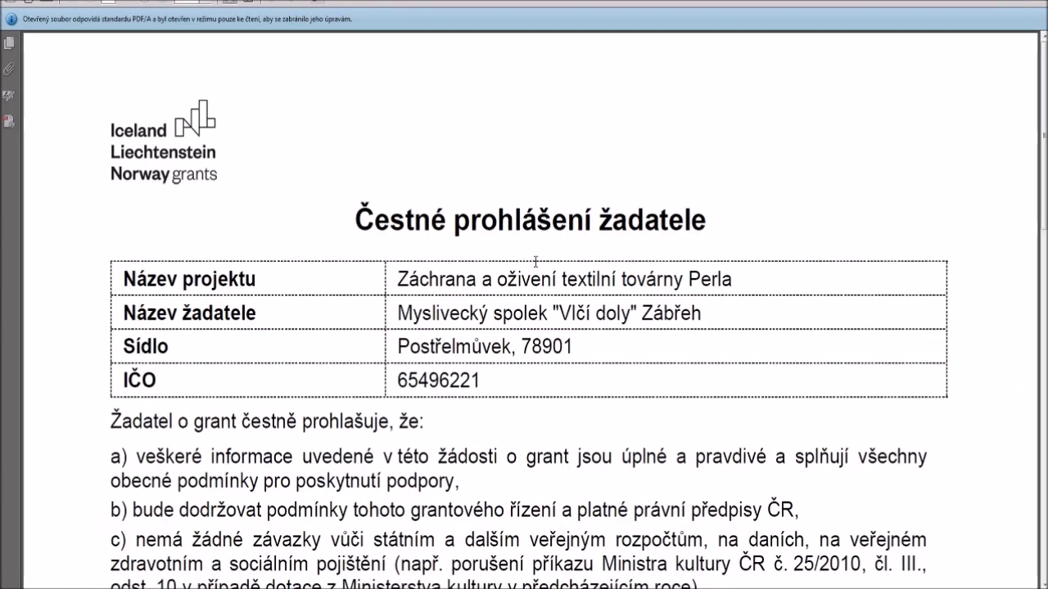
click(249, 5)
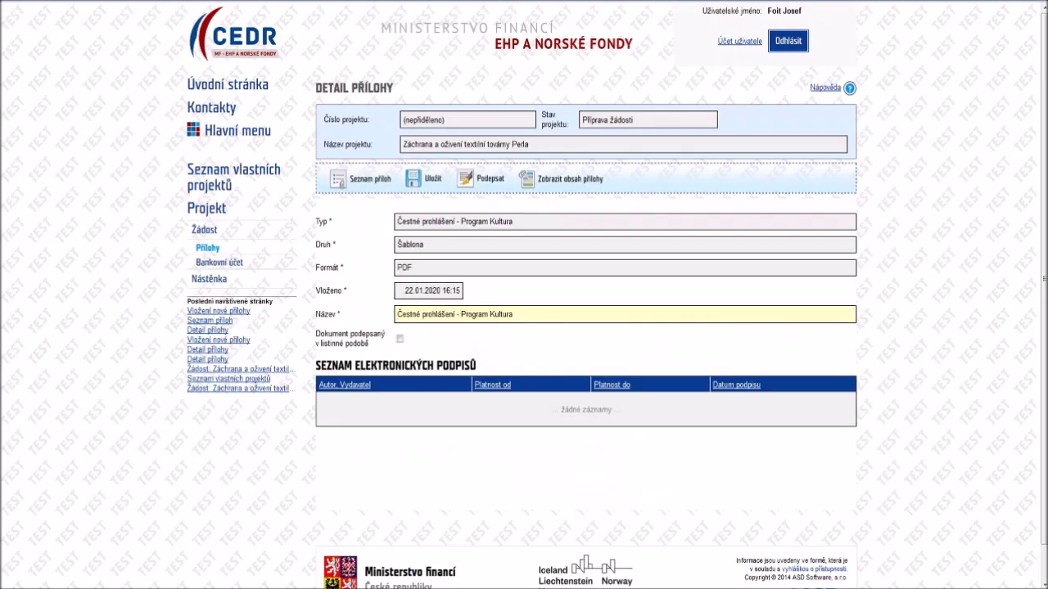
- Sign the "Čestné prohlášení - Program Kultura" attachment electronically with the personal certificate and return to the attachment list
click(485, 184)
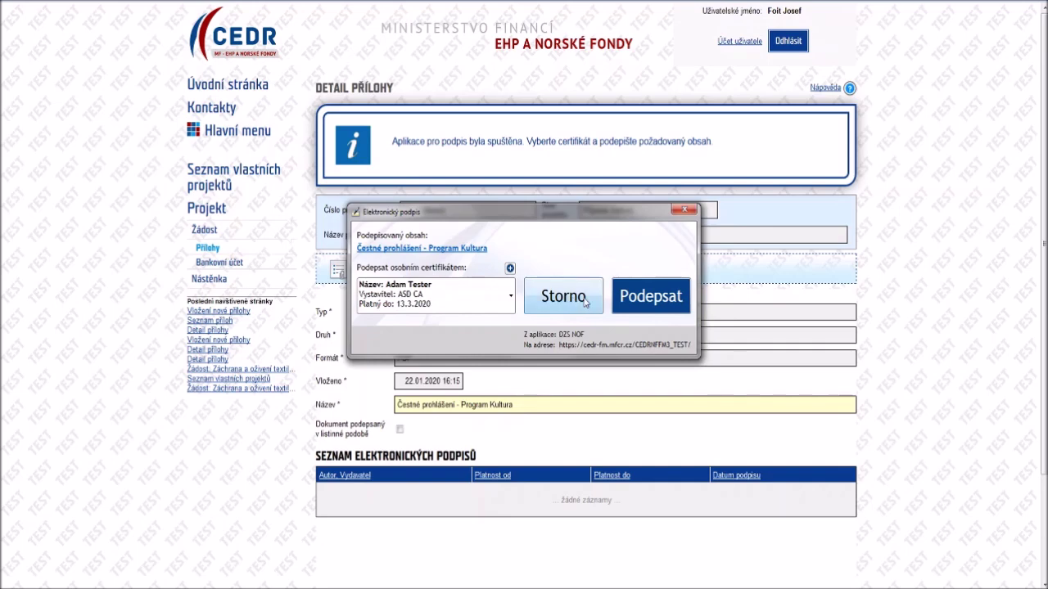
click(630, 299)
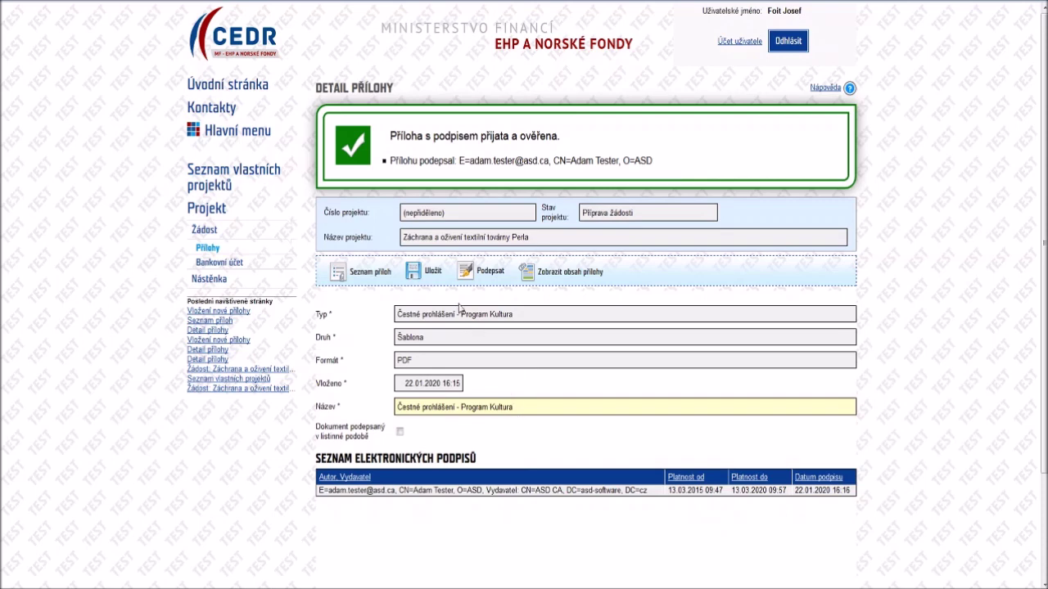
click(370, 273)
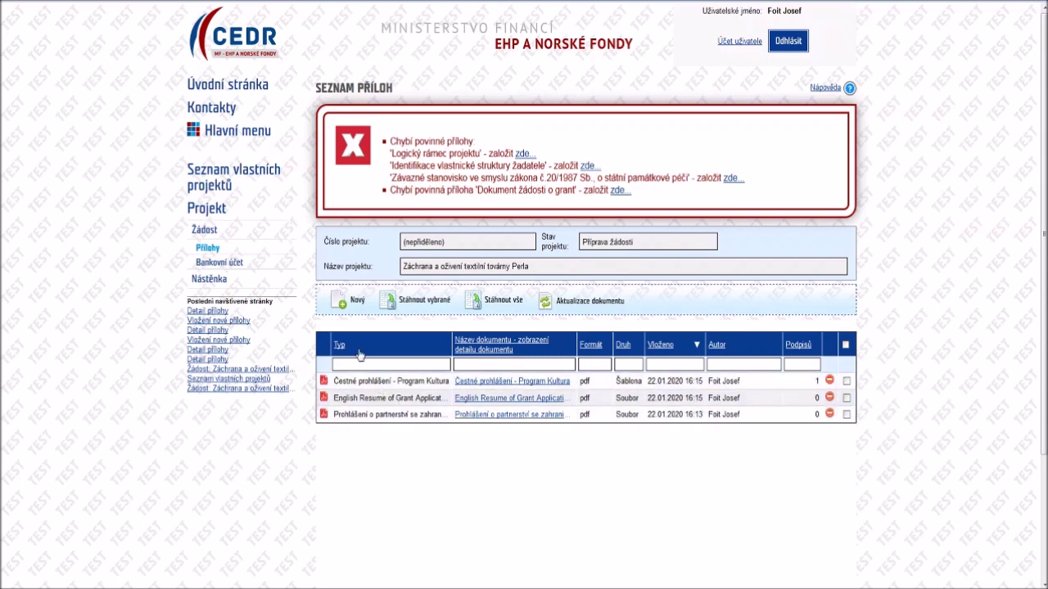
- Generate a new template attachment of type "Identifikace vlastnické struktury žadatele"
click(357, 308)
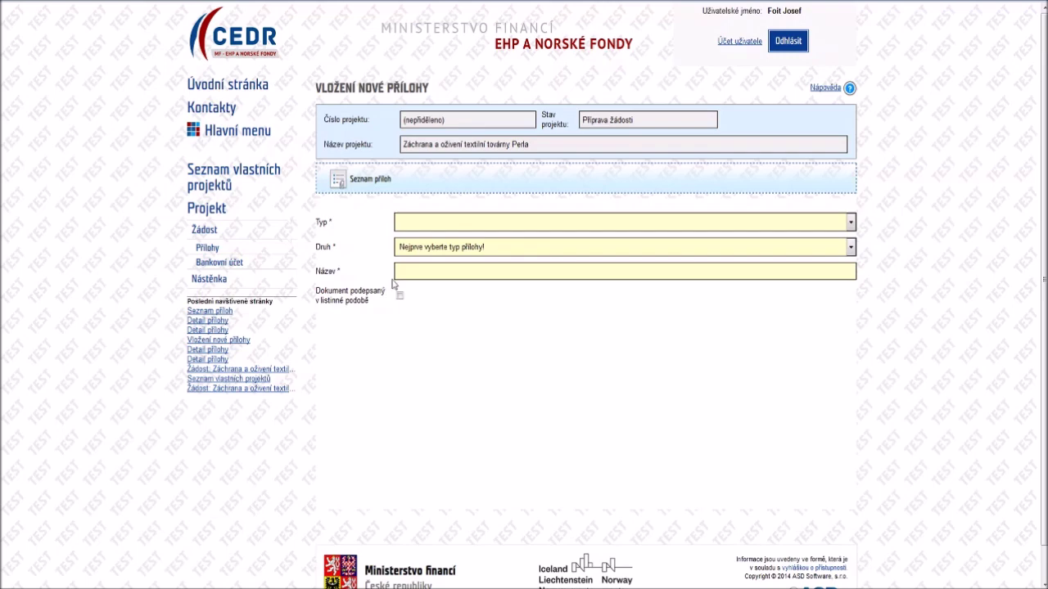
click(405, 226)
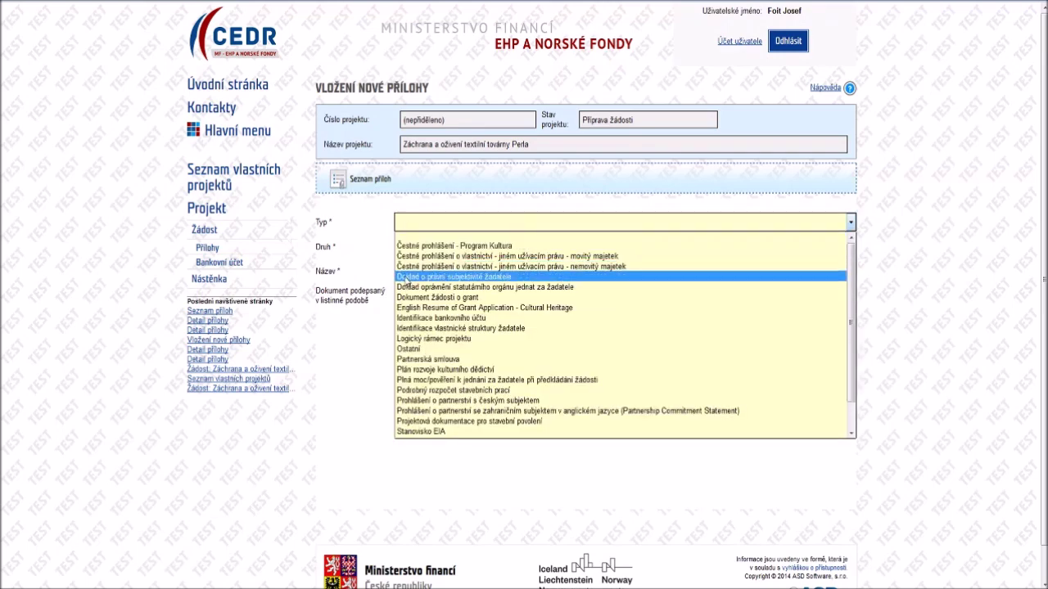
click(405, 329)
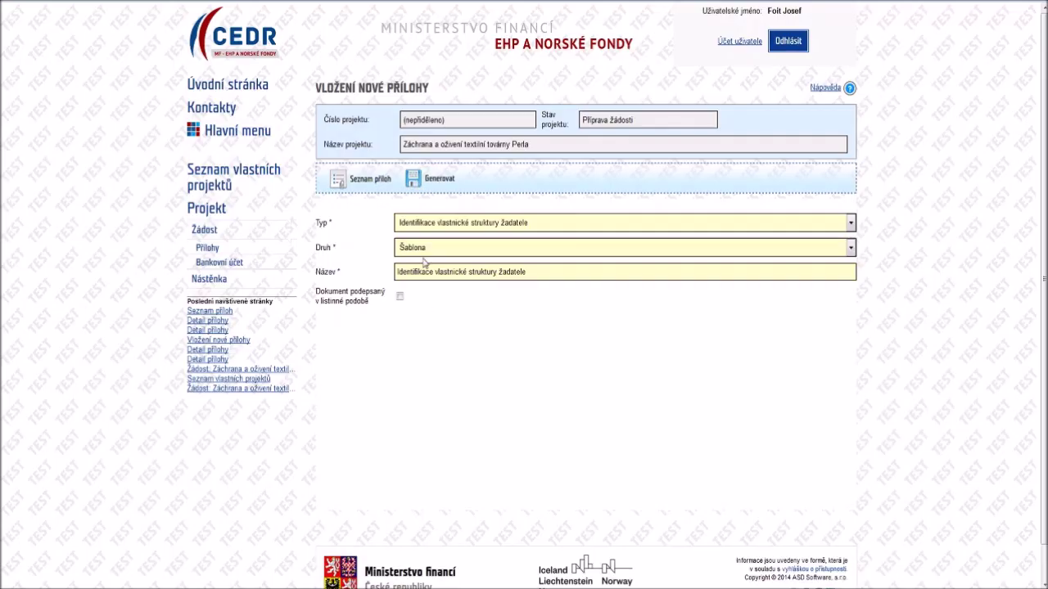
click(443, 184)
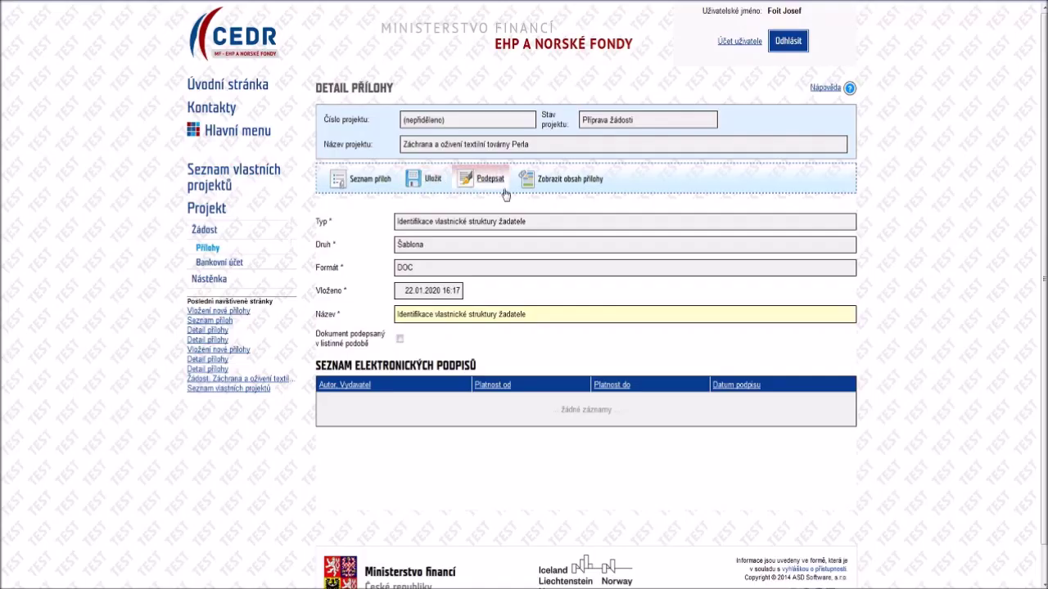
- Save the generated "Identifikace_vlastnické_struktury_žadatele.doc" template to disk and return to the attachment list
click(545, 180)
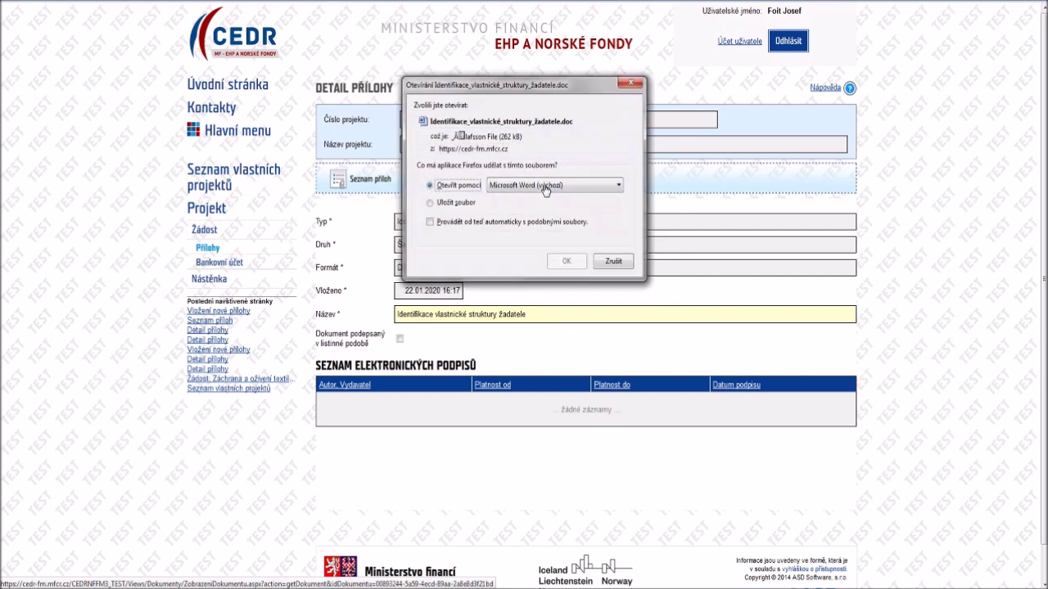
click(459, 203)
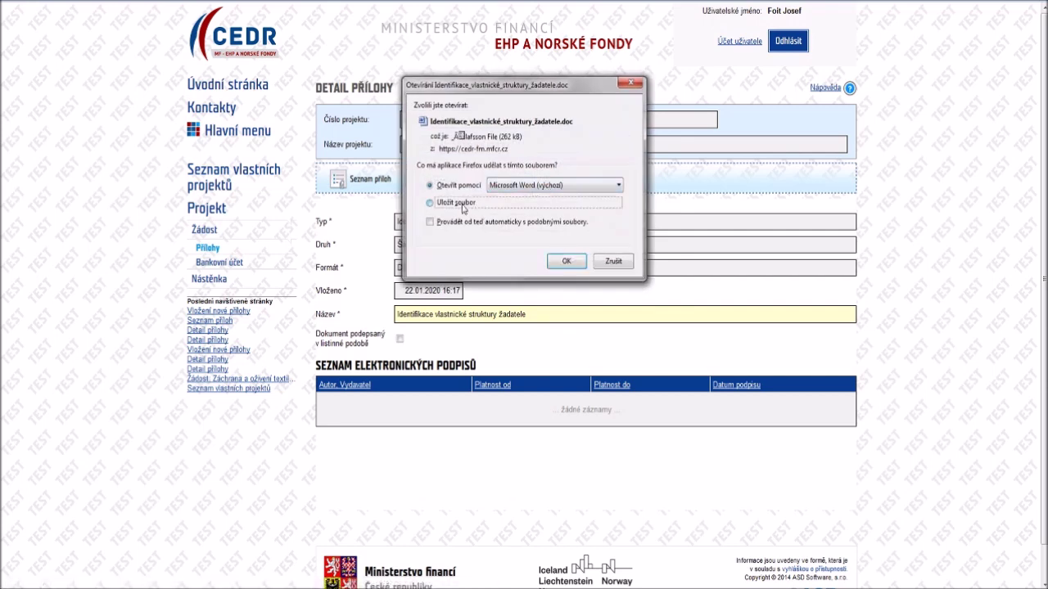
click(566, 261)
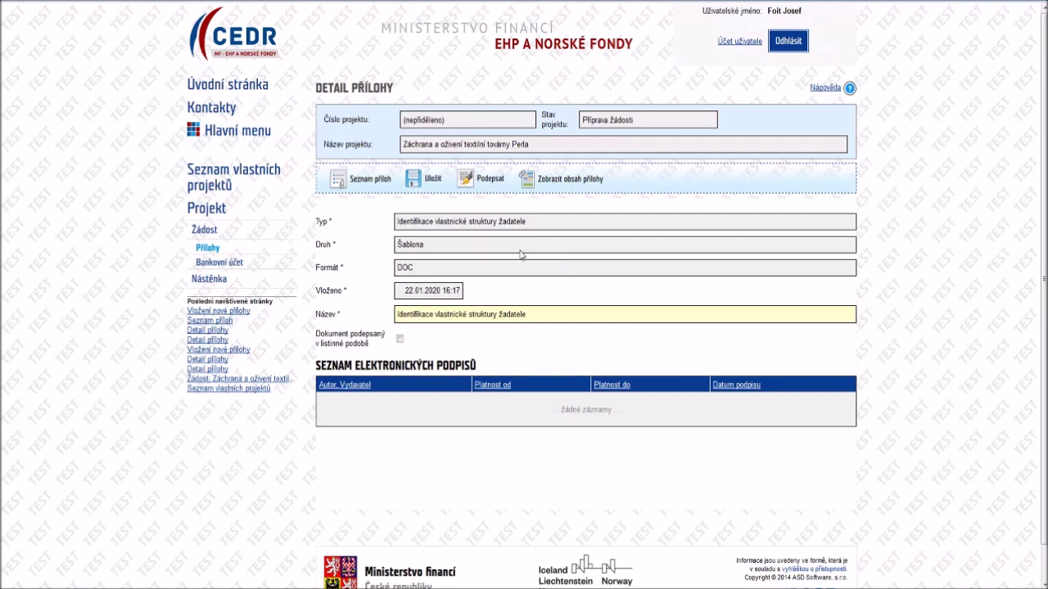
click(369, 189)
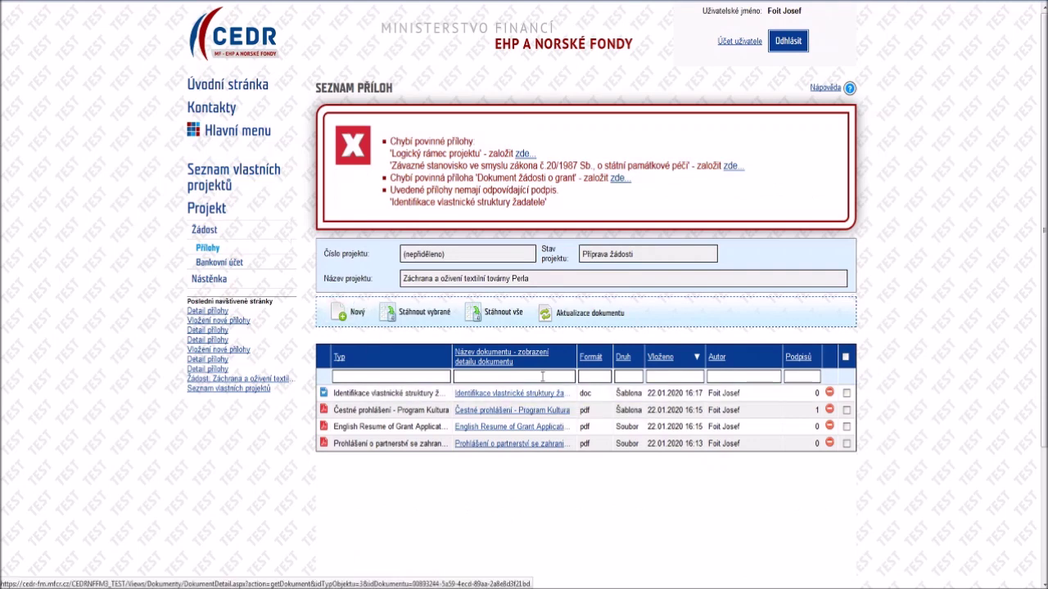
- Update the "Identifikace vlastnické struktury žadatele" attachment as kind "Soubor", uploading "Identifikace vlastnické struktury žadatele_2020-01-21_114122.doc" converted to PDF
click(546, 320)
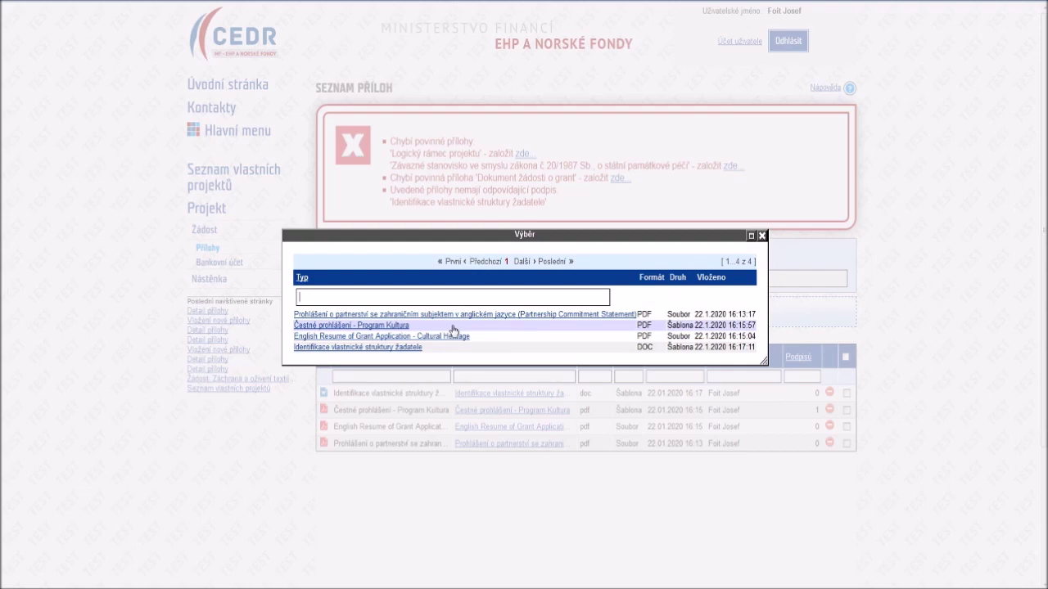
click(394, 347)
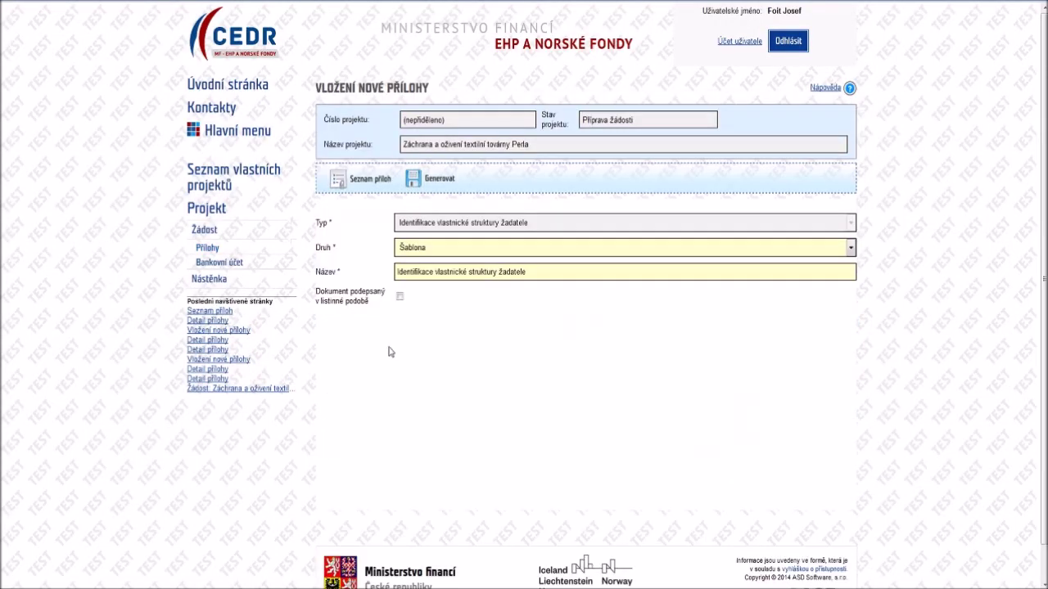
click(399, 252)
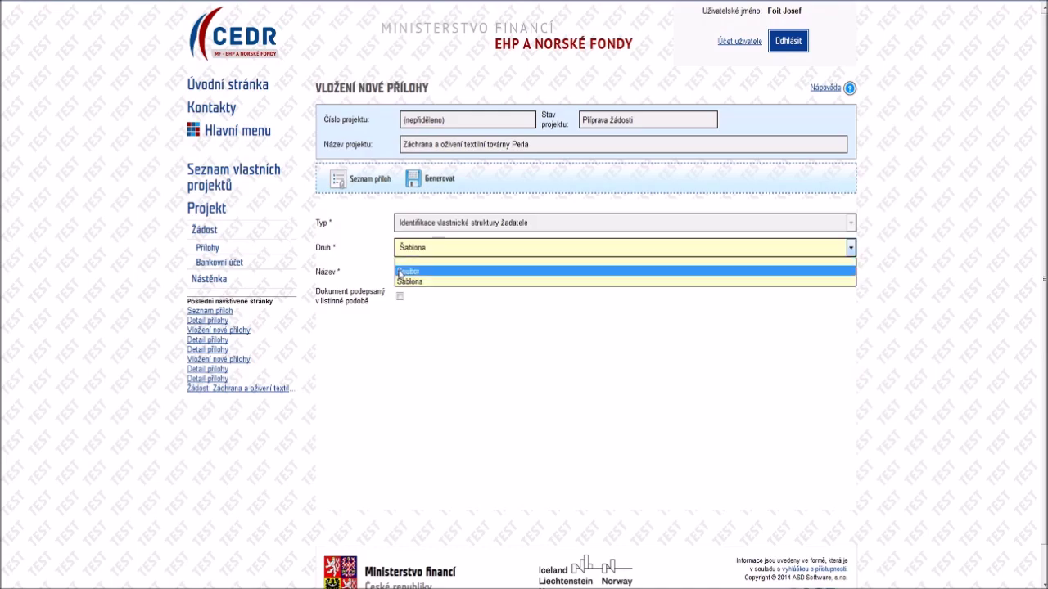
click(399, 269)
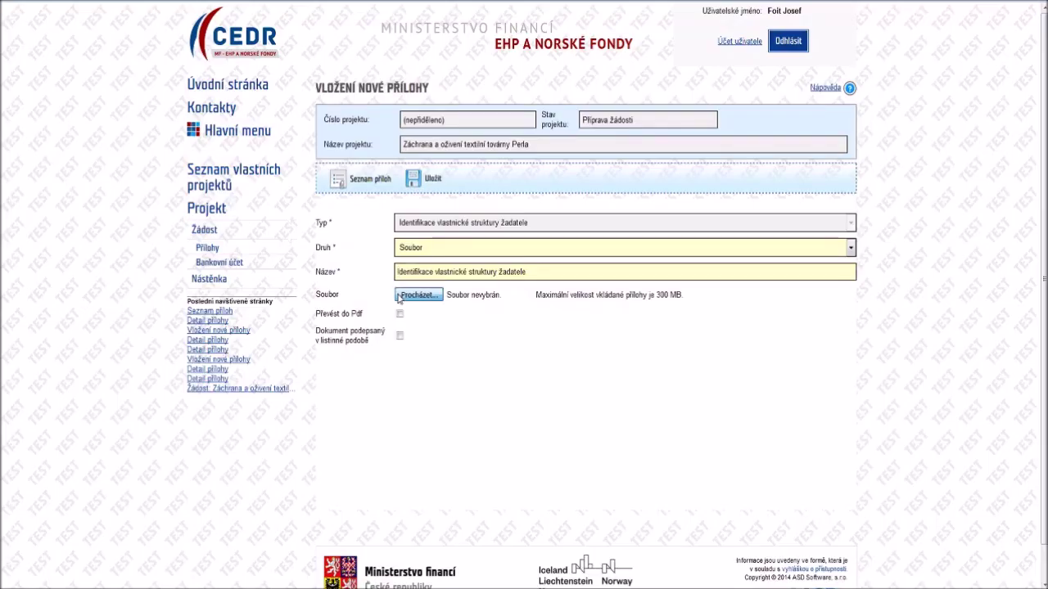
click(401, 297)
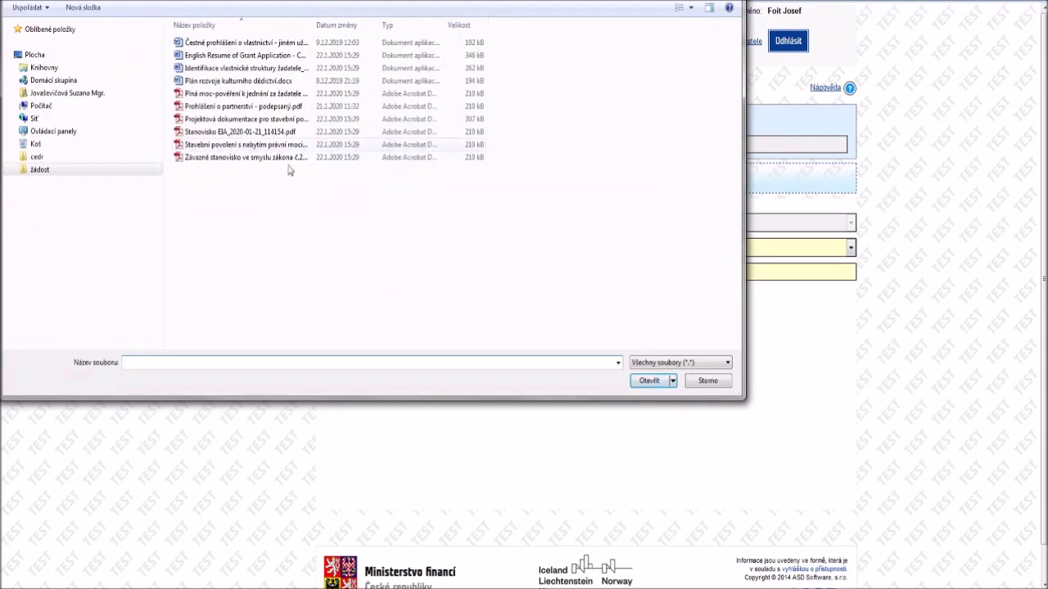
double_click(287, 69)
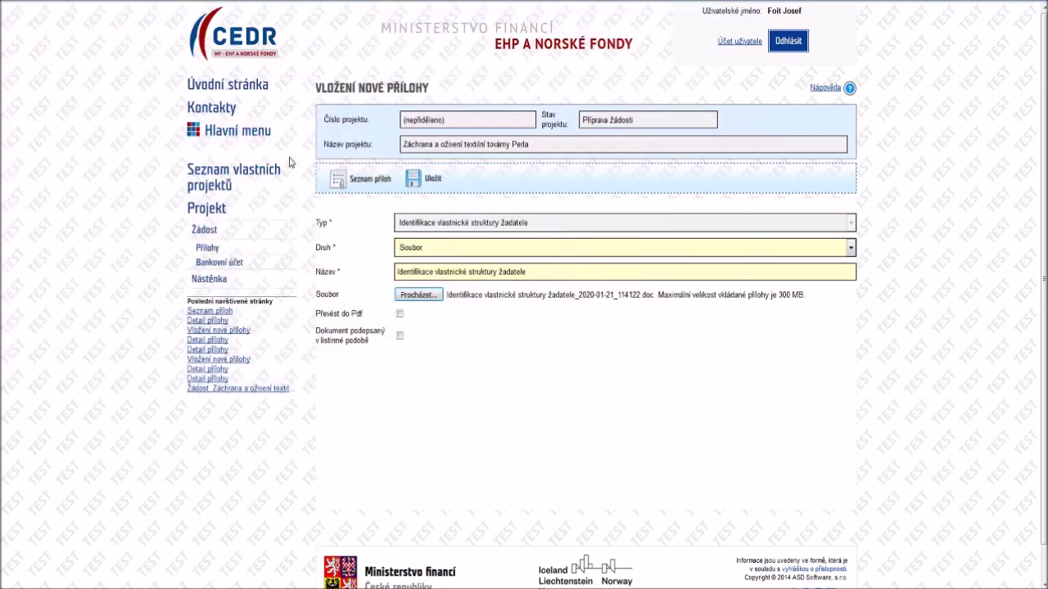
click(401, 316)
click(434, 181)
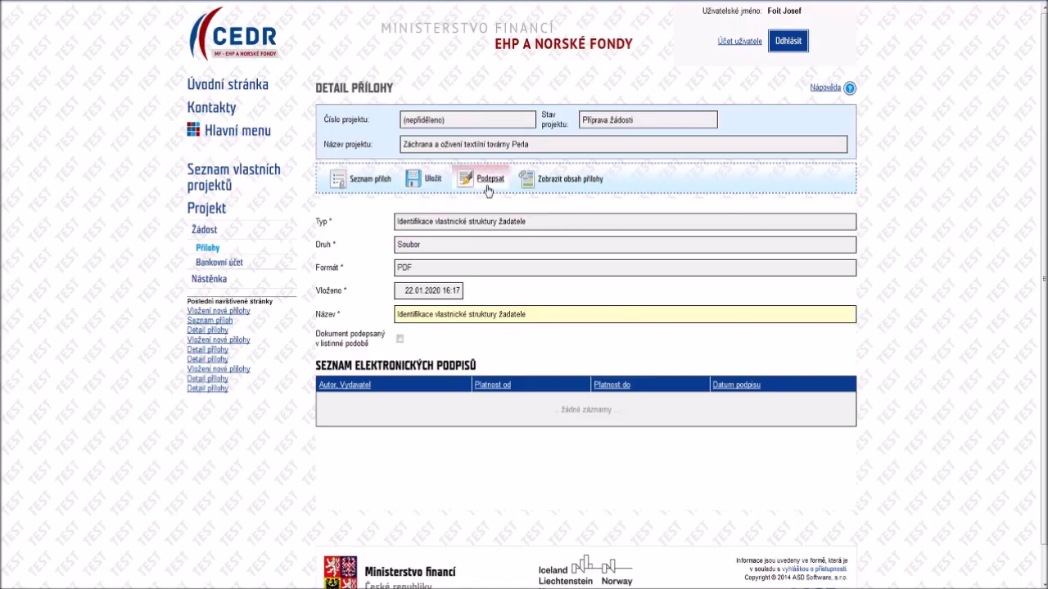
- Sign the "Identifikace vlastnické struktury žadatele" PDF electronically with the personal certificate and delete its DOC template from the attachment list
click(488, 180)
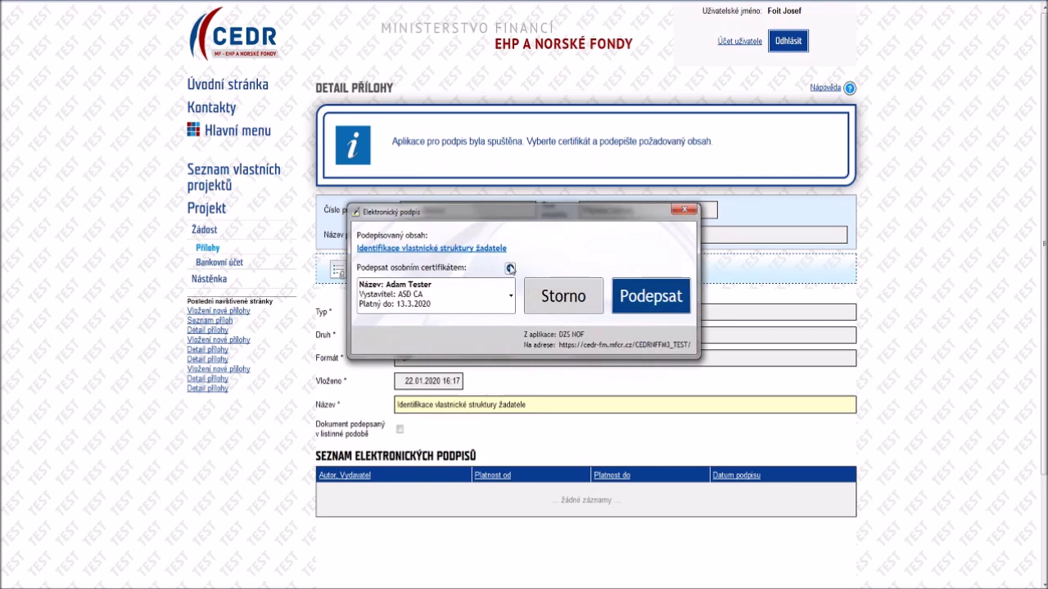
click(640, 303)
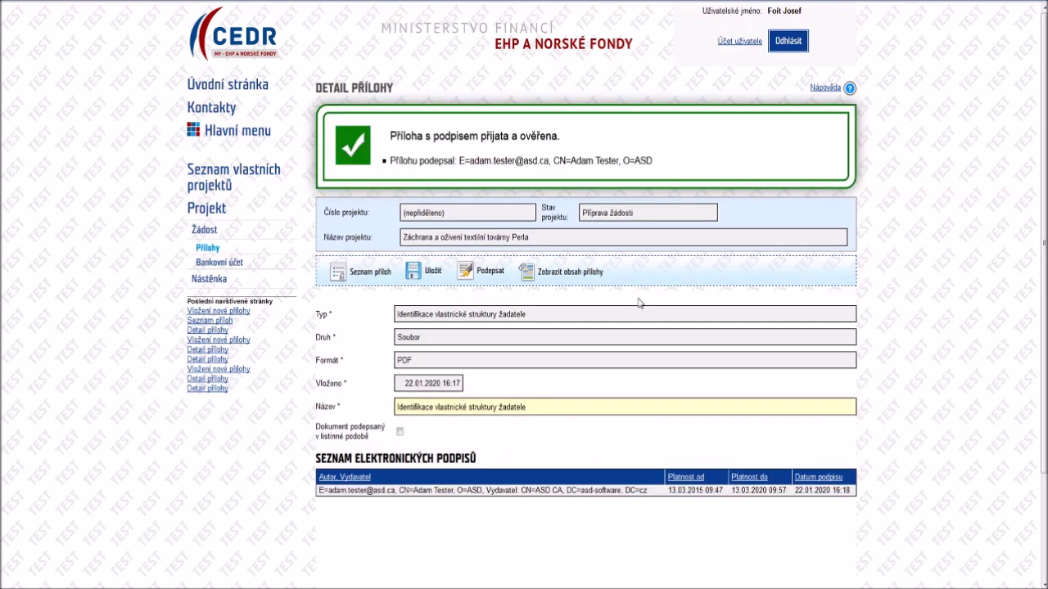
click(357, 276)
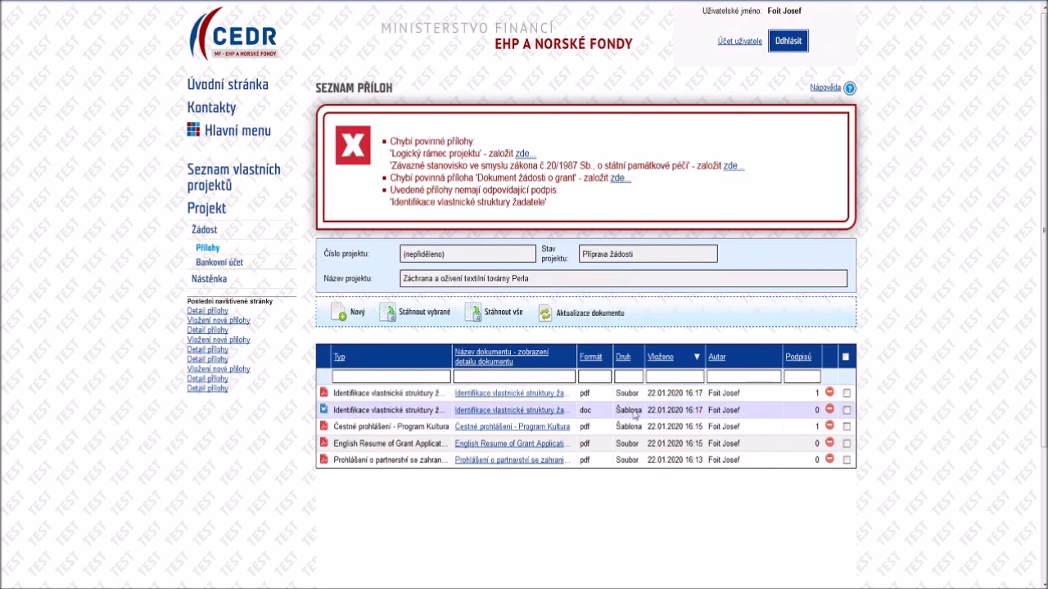
click(829, 410)
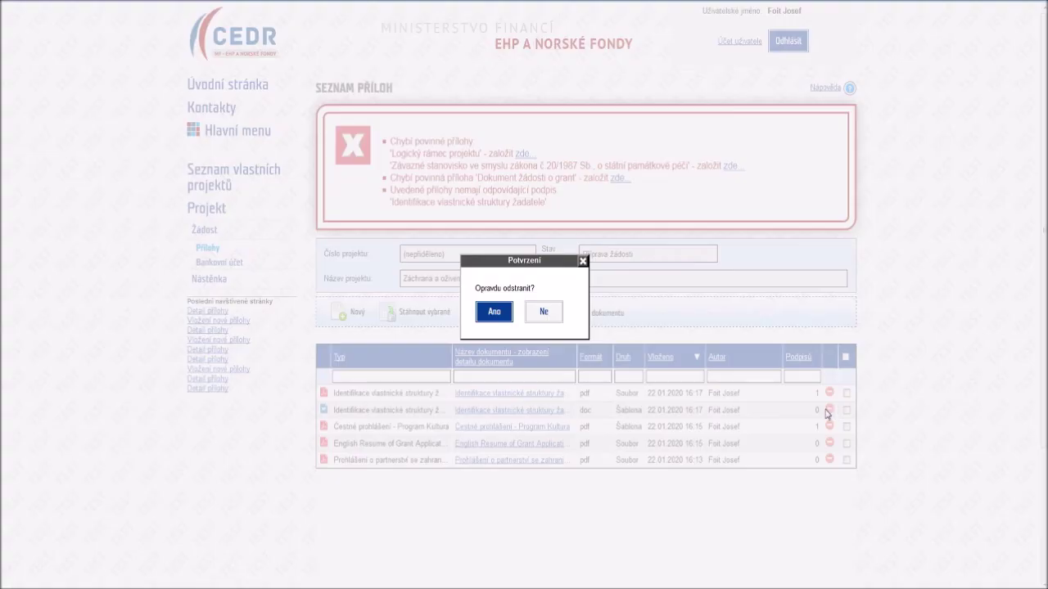
click(495, 312)
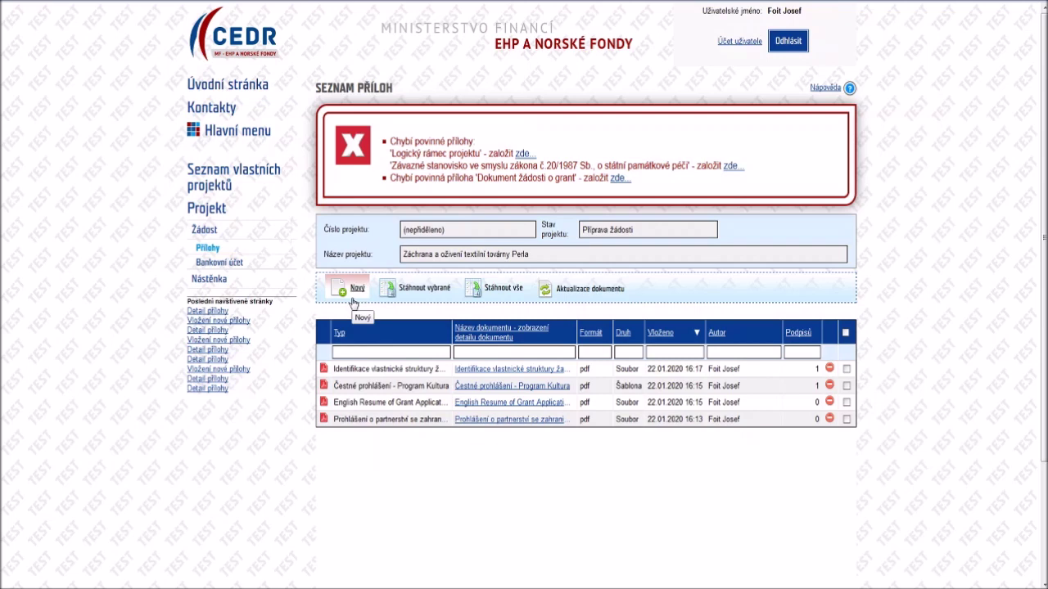
- Add an attachment of type "Plná moc/pověření k jednání za žadatele při předkládání žádosti" with the file "Plná moc-pověření k jednání za žadatele při předkládání žádosti_2020-01-21_114851.pdf"
click(353, 302)
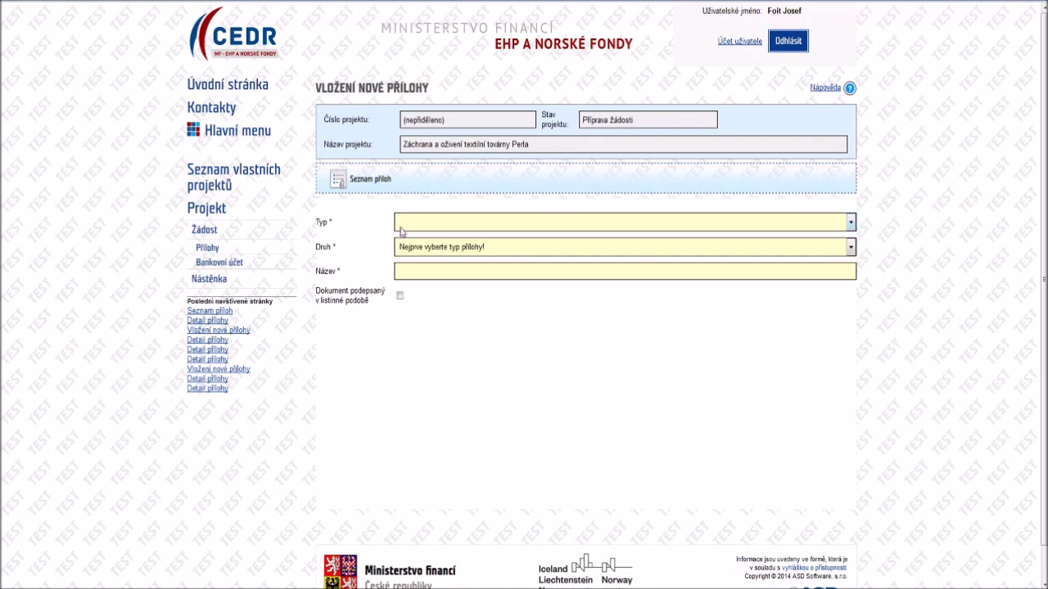
click(401, 230)
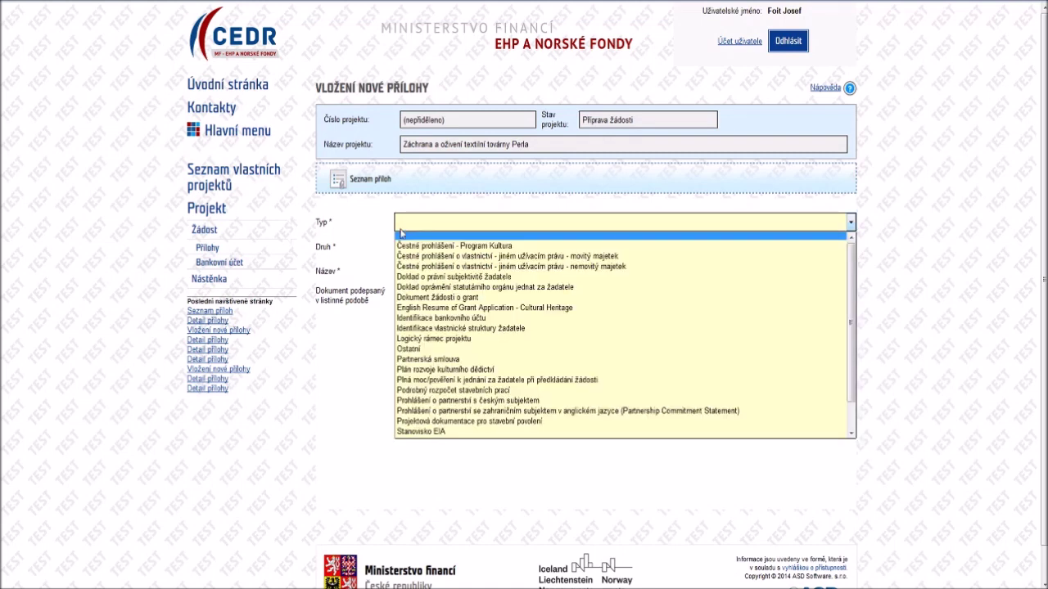
click(401, 381)
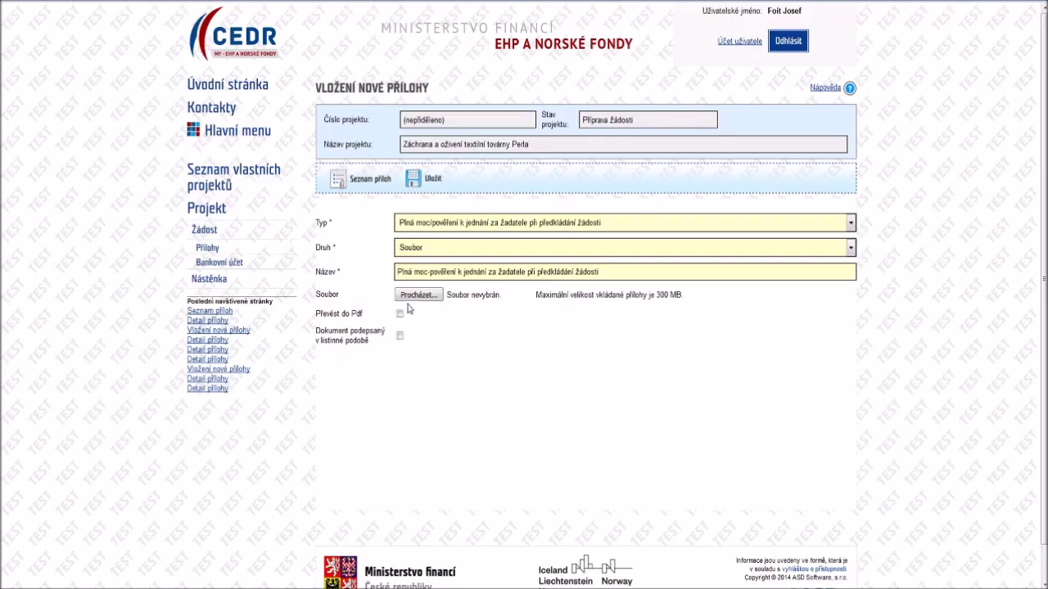
click(408, 298)
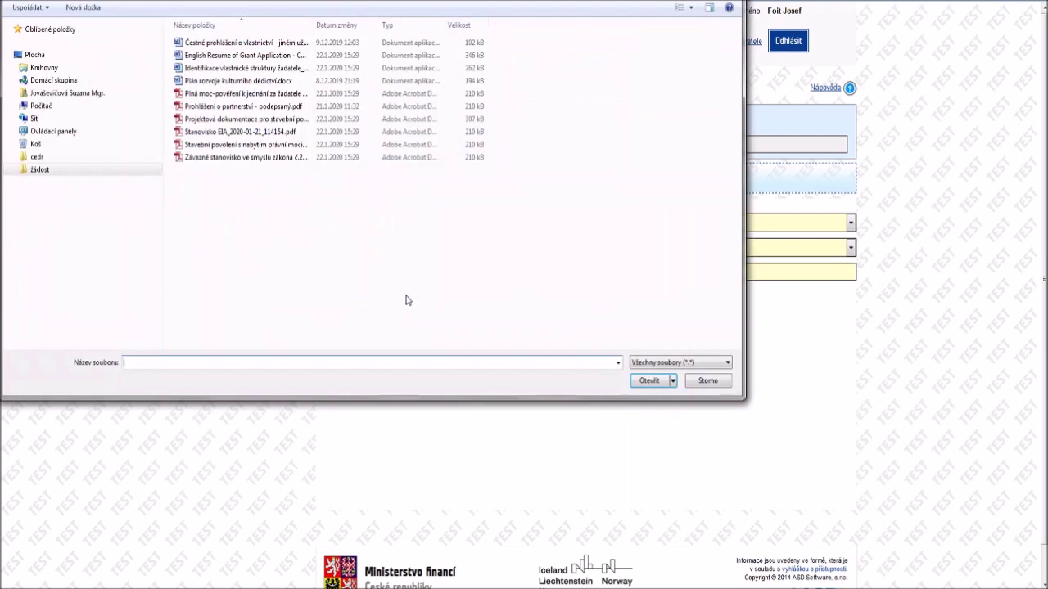
double_click(311, 95)
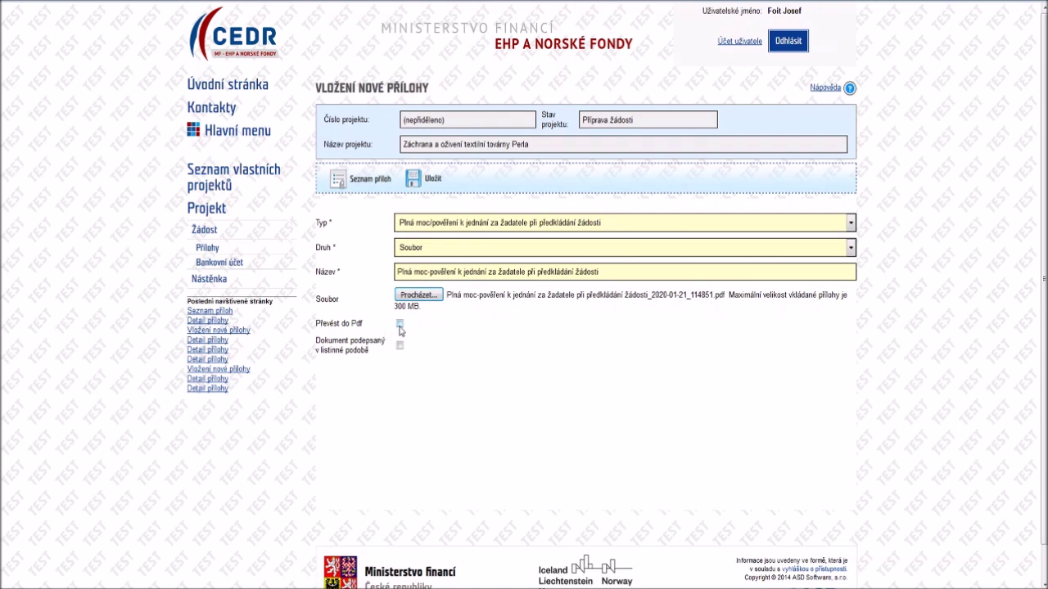
click(434, 180)
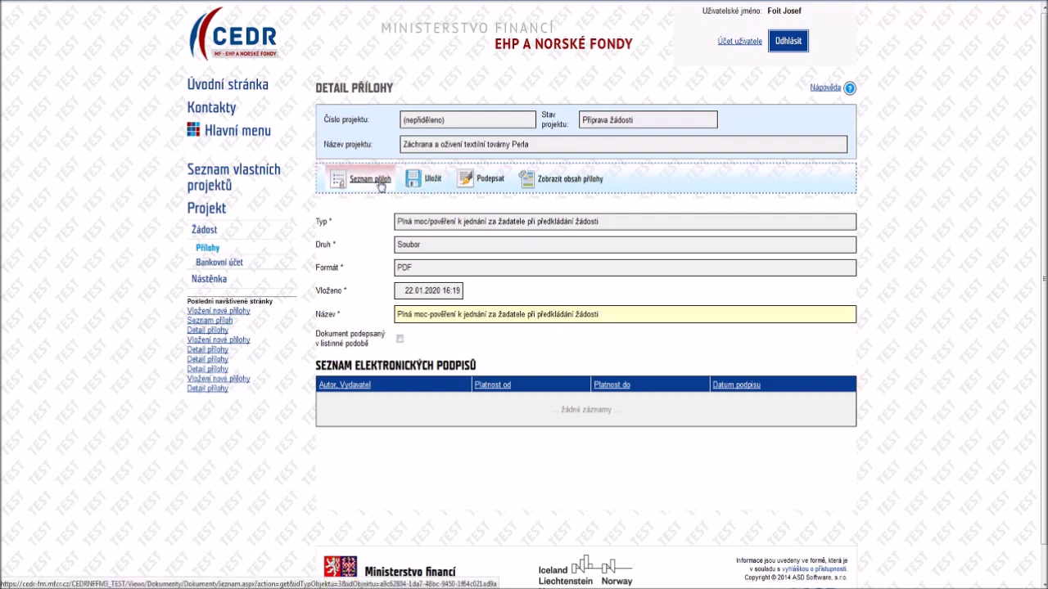
click(370, 179)
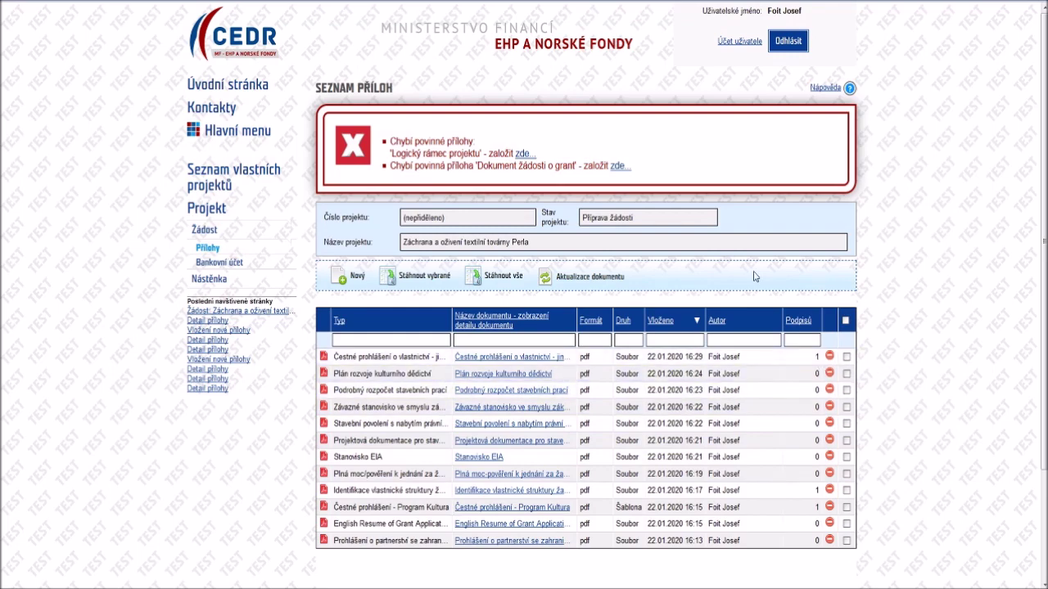
- Generate a new template attachment of type "Dokument žádosti o grant" and agree to its creation in the attachment list
click(355, 276)
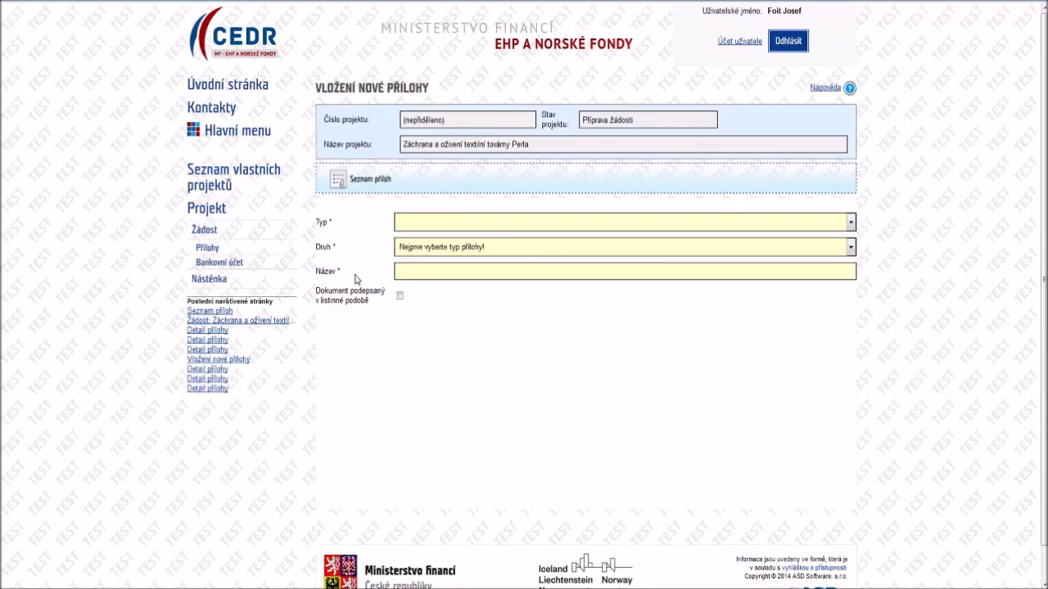
click(398, 223)
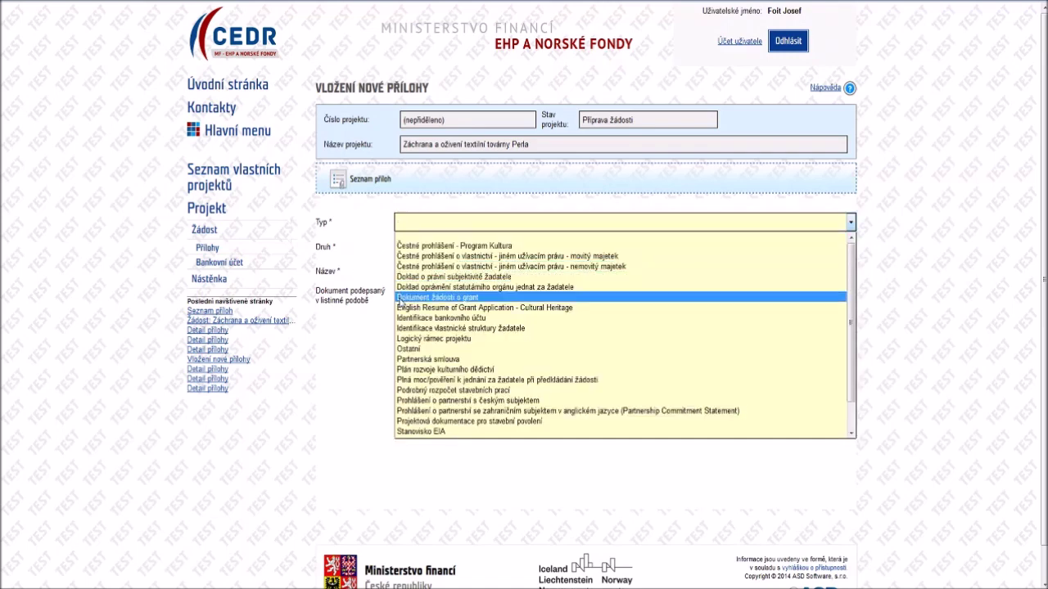
click(399, 297)
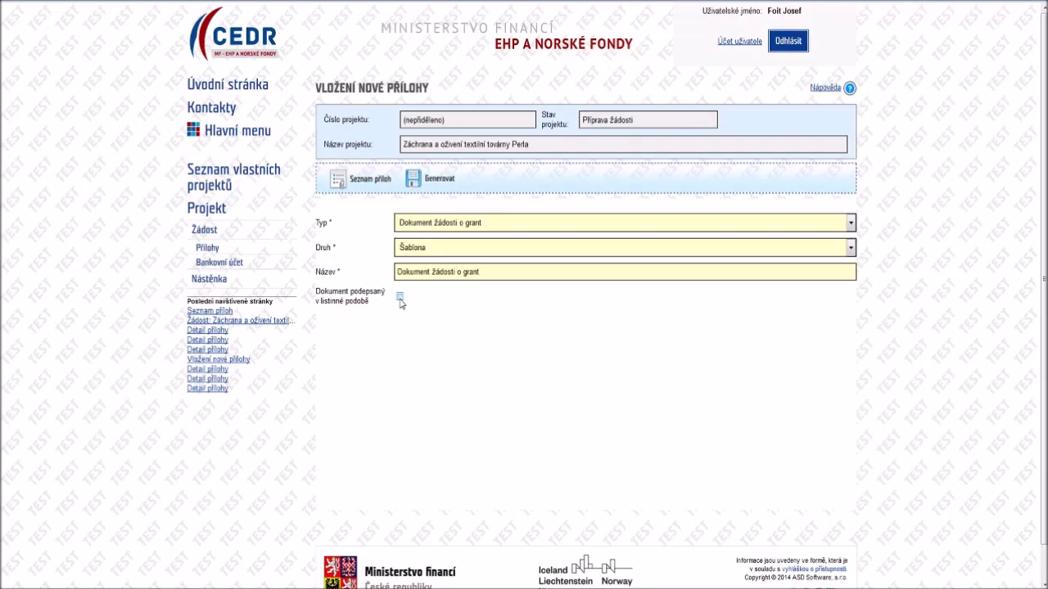
click(423, 182)
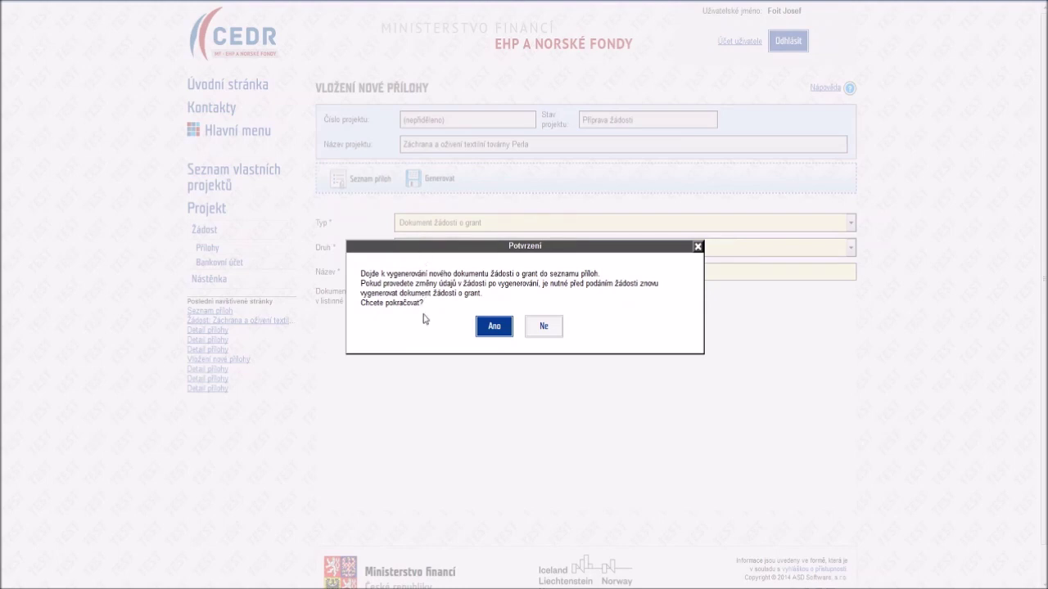
click(494, 325)
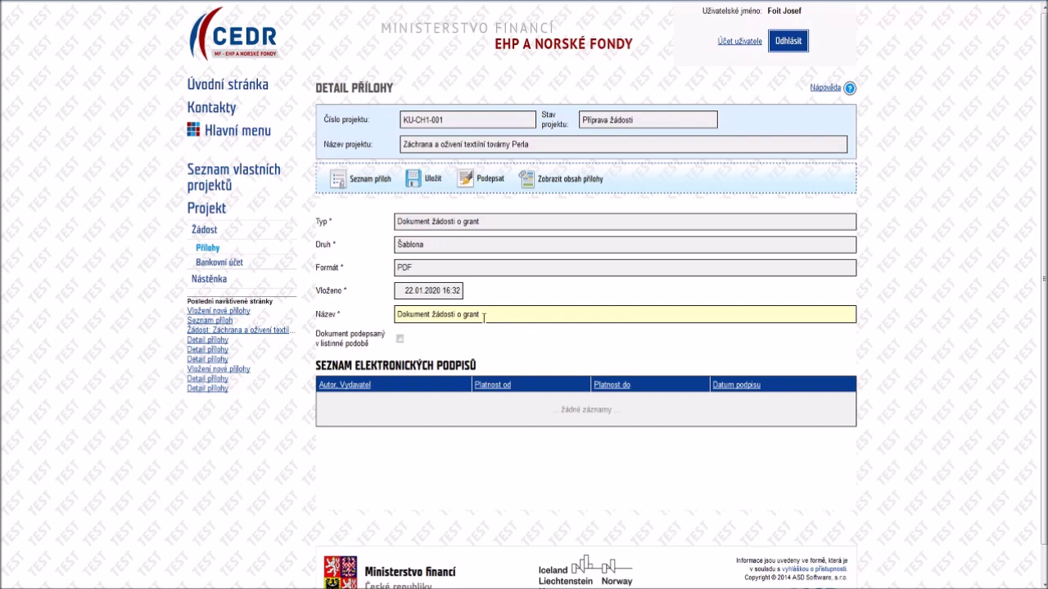
- Save the generated "Dokument_žádosti_o_grant.pdf" and look through the grant application's pages in Adobe Reader
click(568, 181)
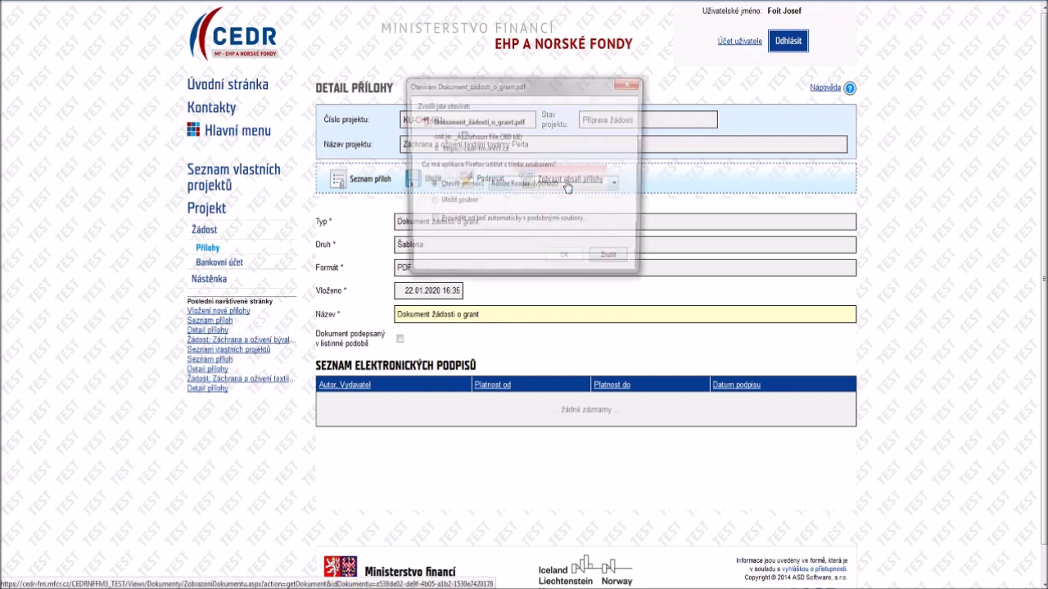
click(459, 203)
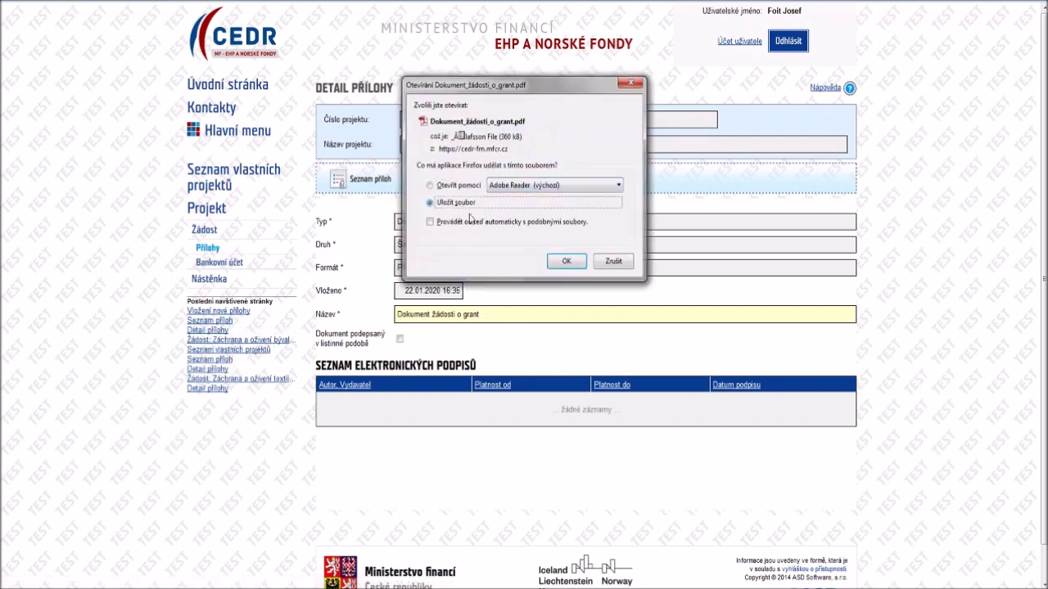
click(566, 262)
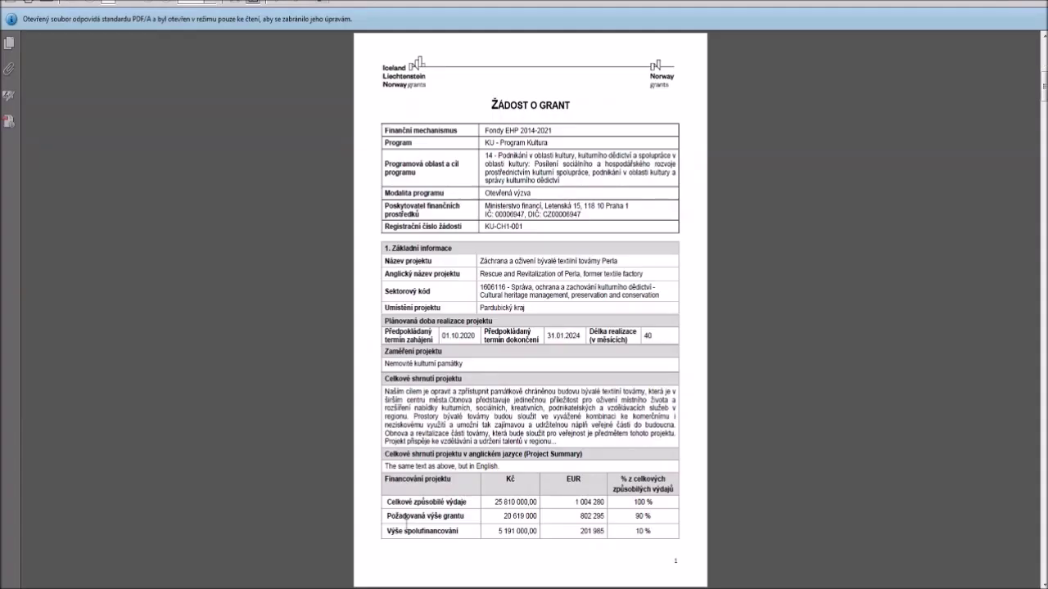
scroll(406, 524, down, 20)
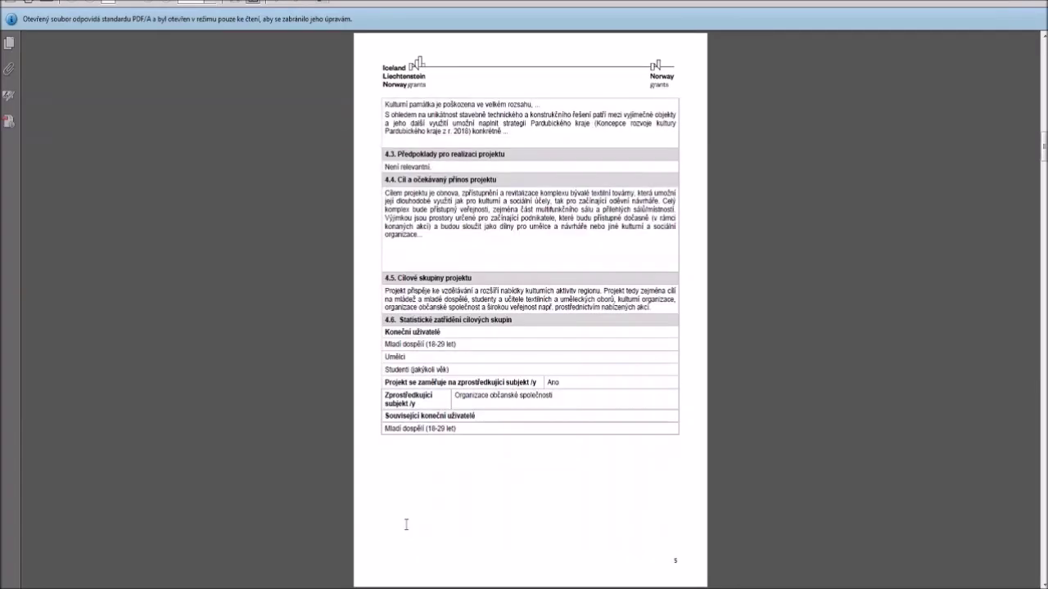
scroll(406, 524, up, 15)
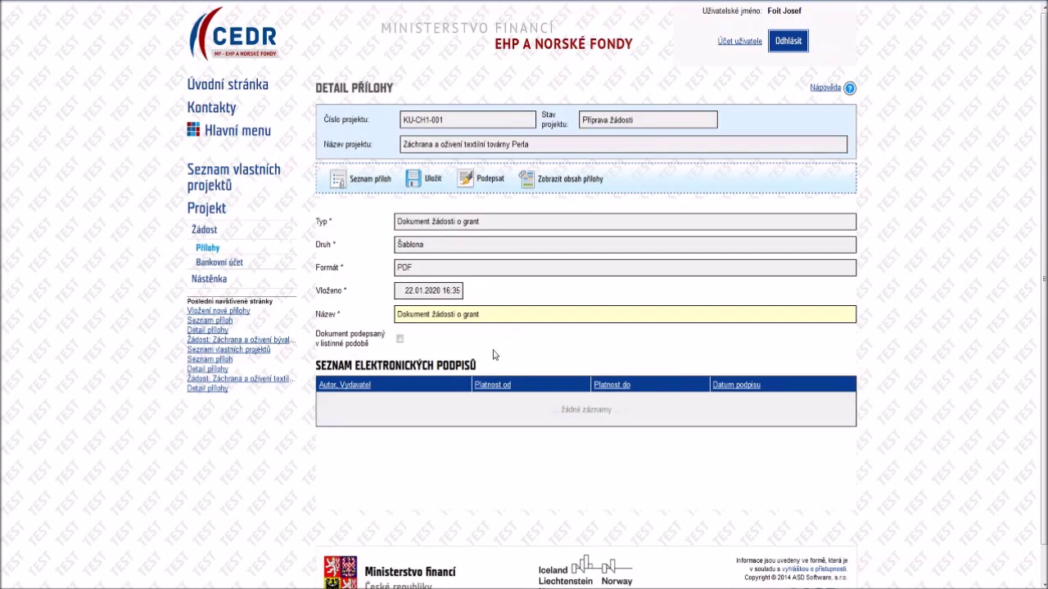
click(370, 179)
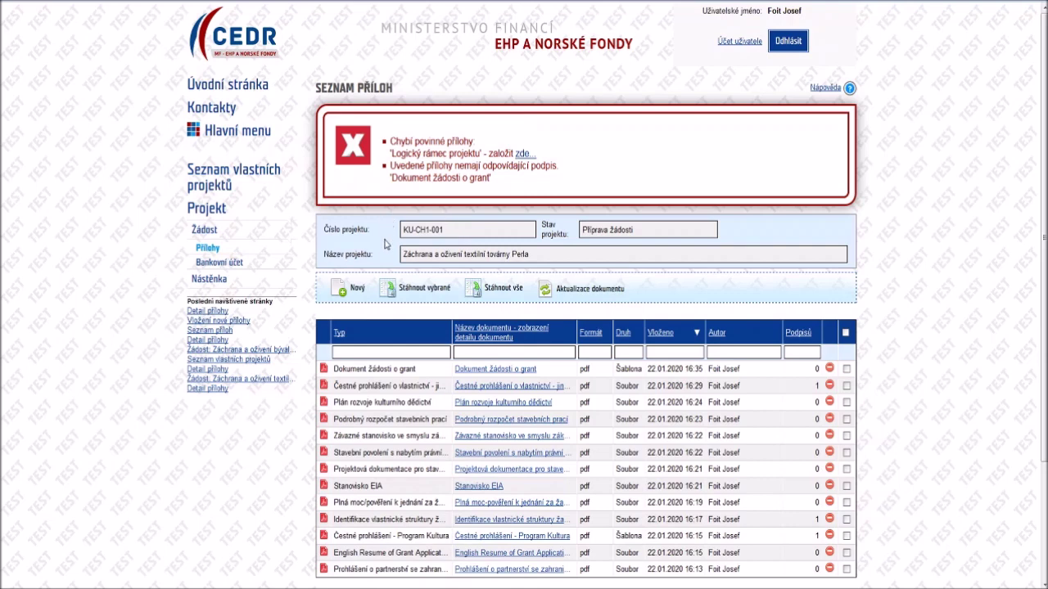
- Generate a new template attachment of type "Logický rámec projektu" and return to the attachment list
click(368, 289)
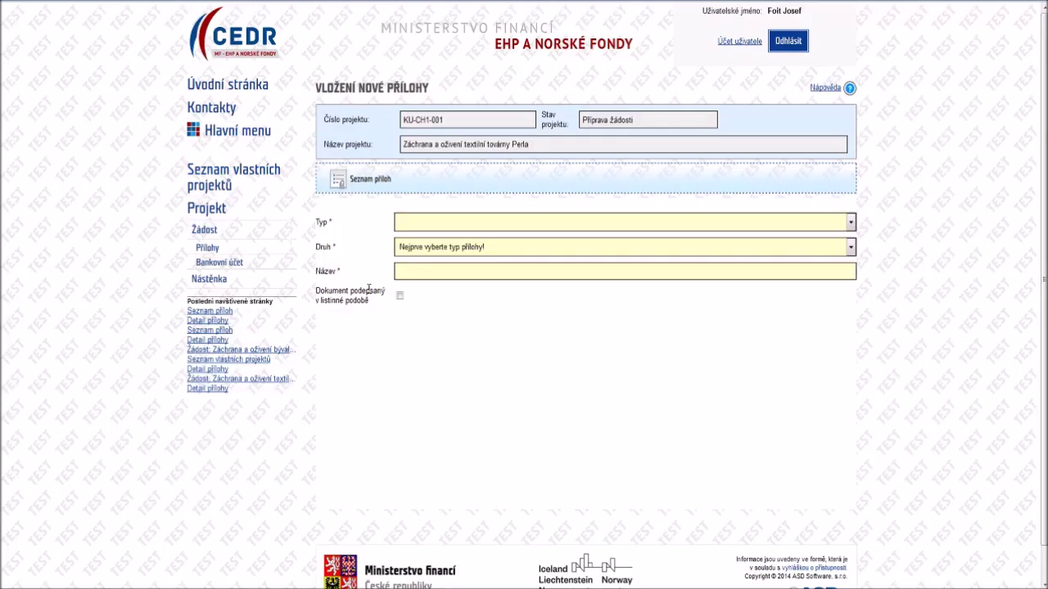
click(417, 226)
click(418, 338)
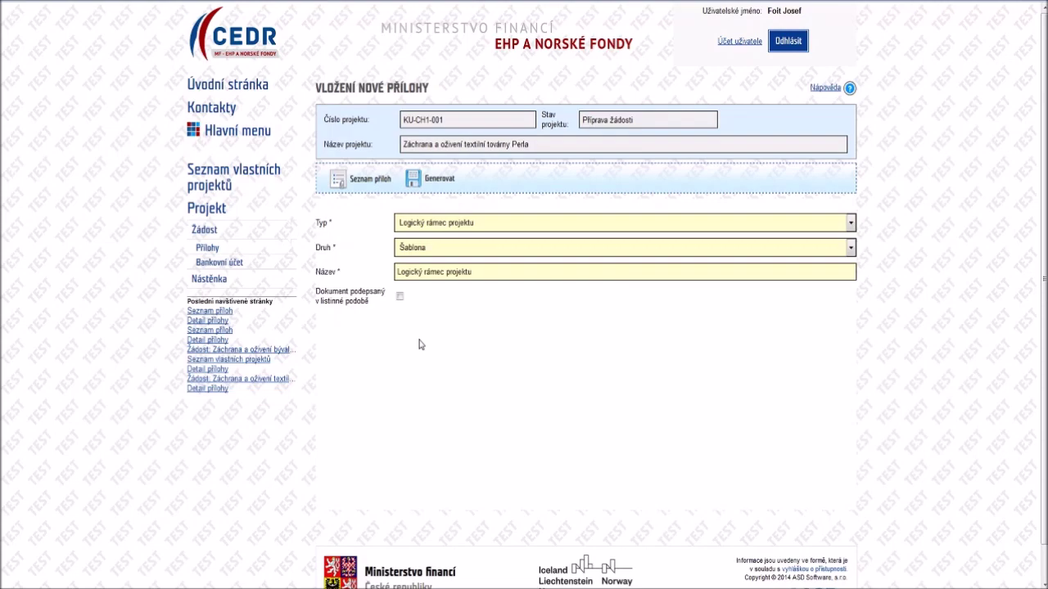
click(450, 185)
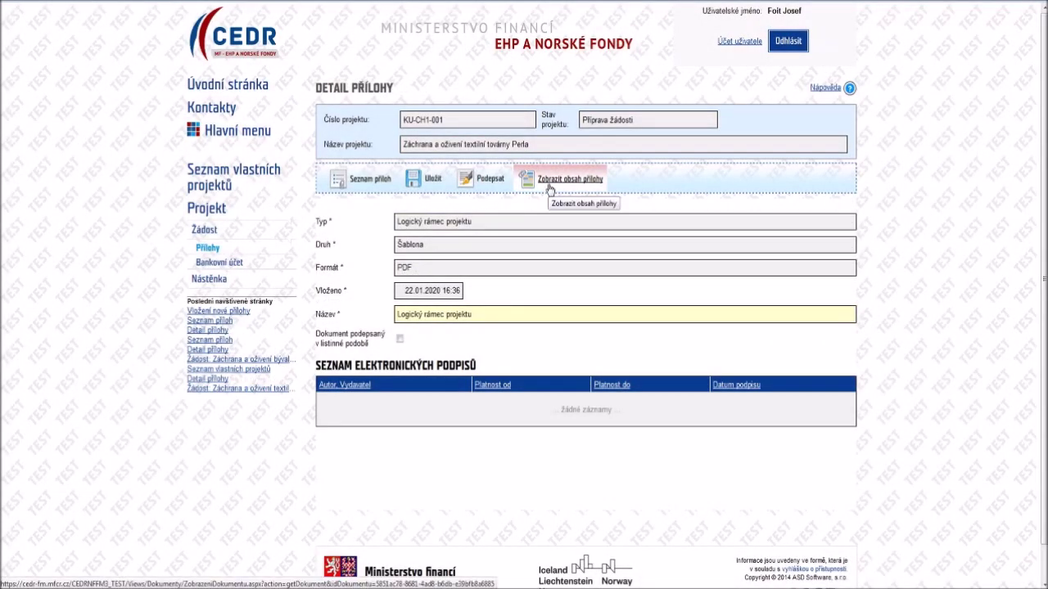
click(356, 187)
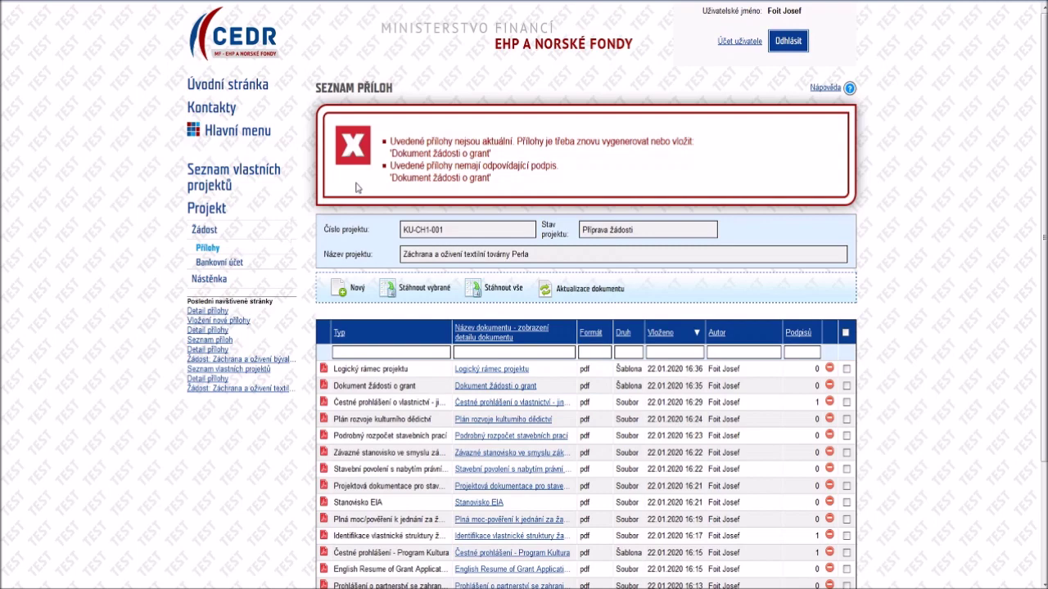
- Update the "Dokument žádosti o grant" attachment by generating it again as a template and agree to its creation
click(565, 297)
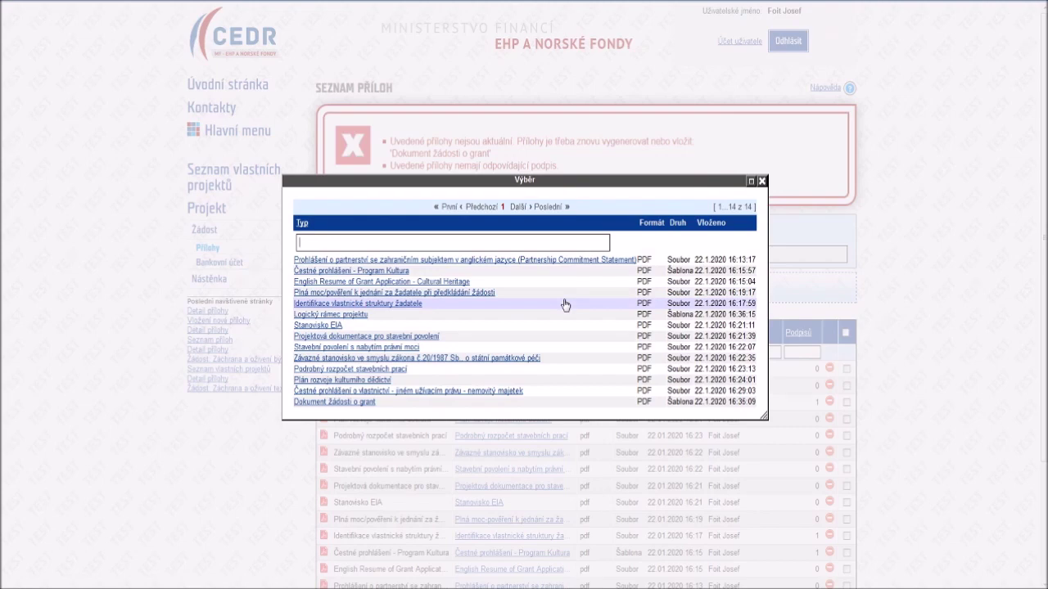
click(561, 402)
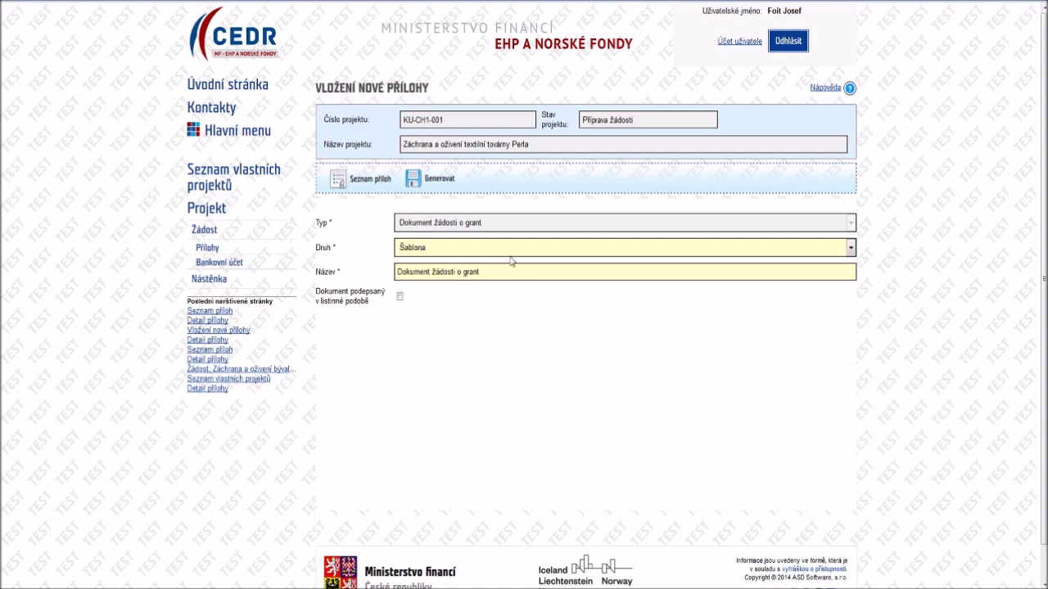
click(441, 181)
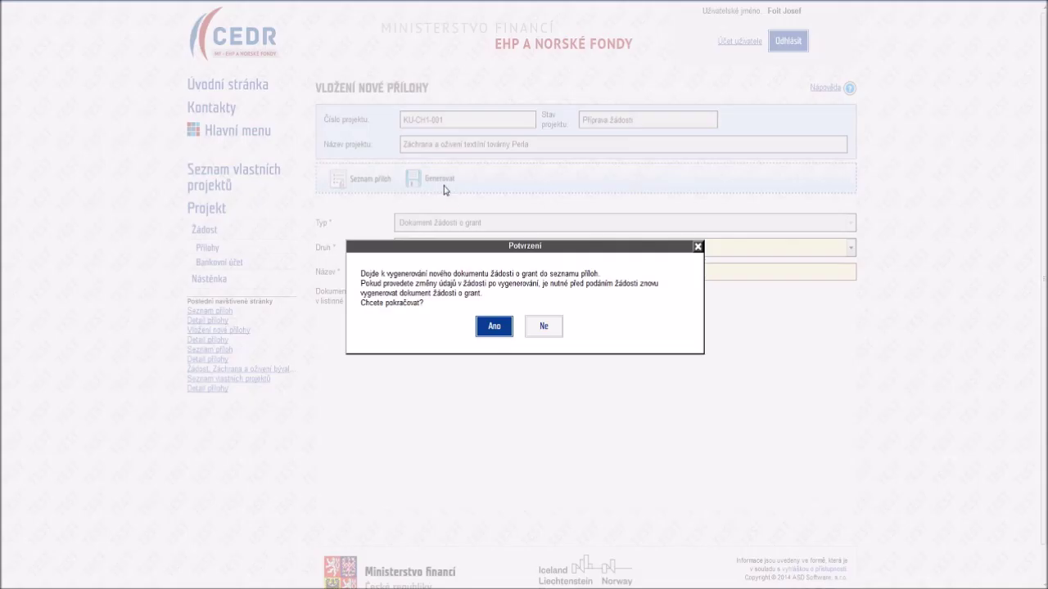
click(492, 327)
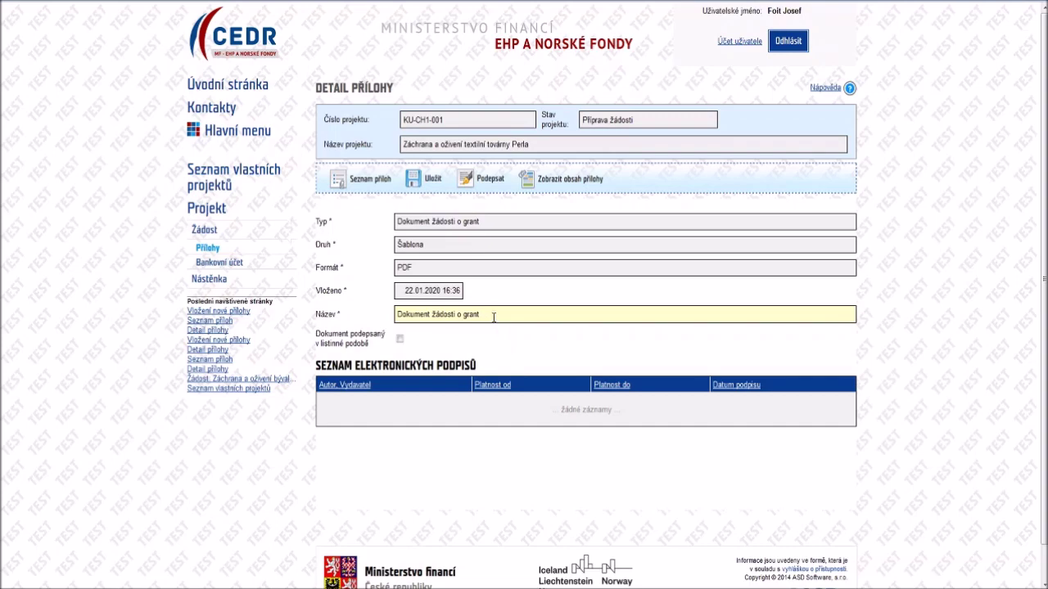
- Sign the regenerated "Dokument žádosti o grant" electronically with the personal certificate and delete its older unsigned version from the attachment list
click(491, 182)
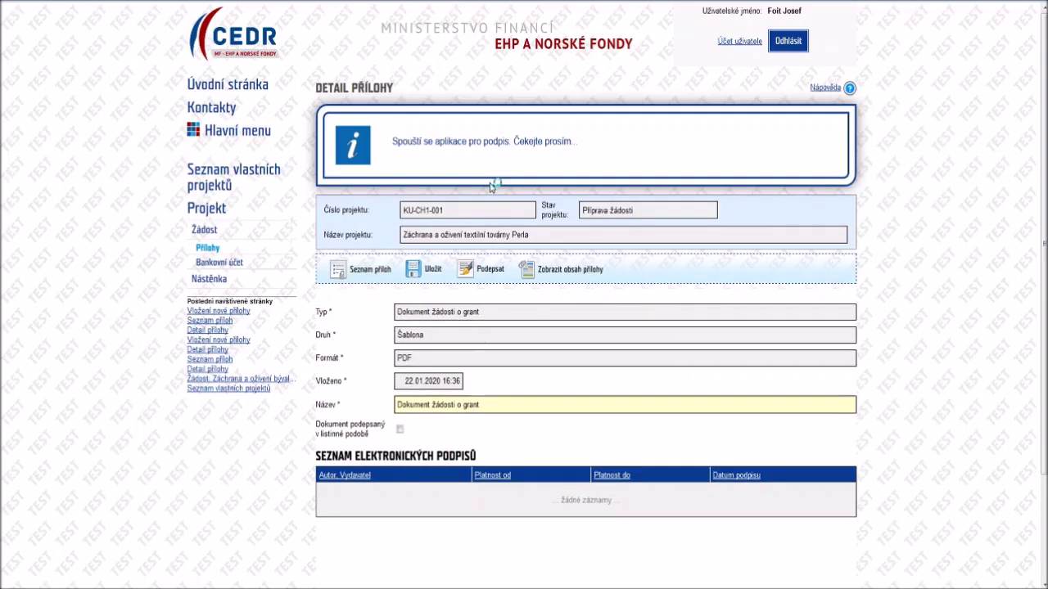
click(638, 307)
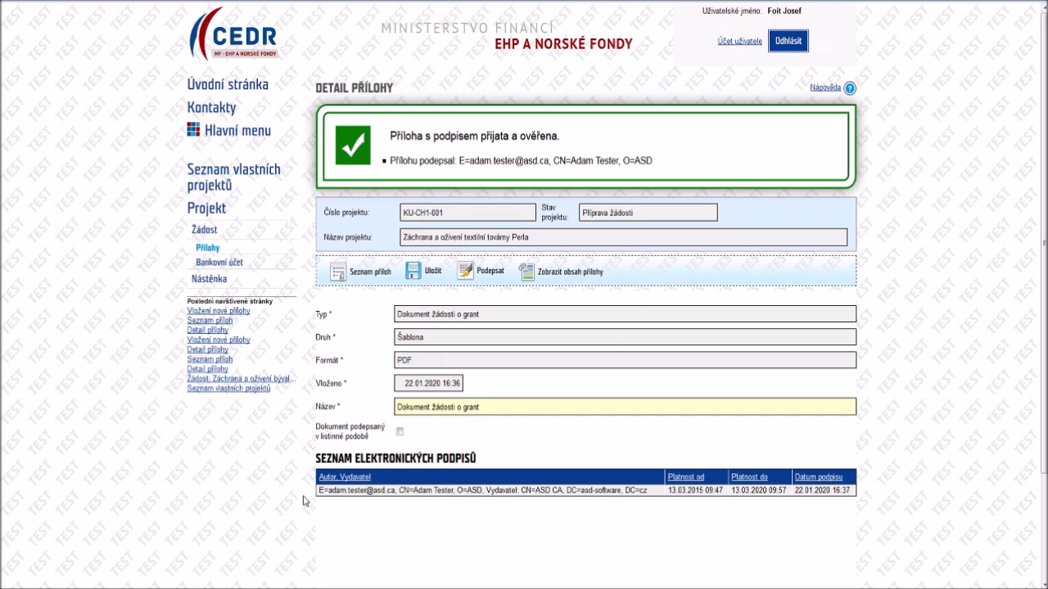
click(370, 272)
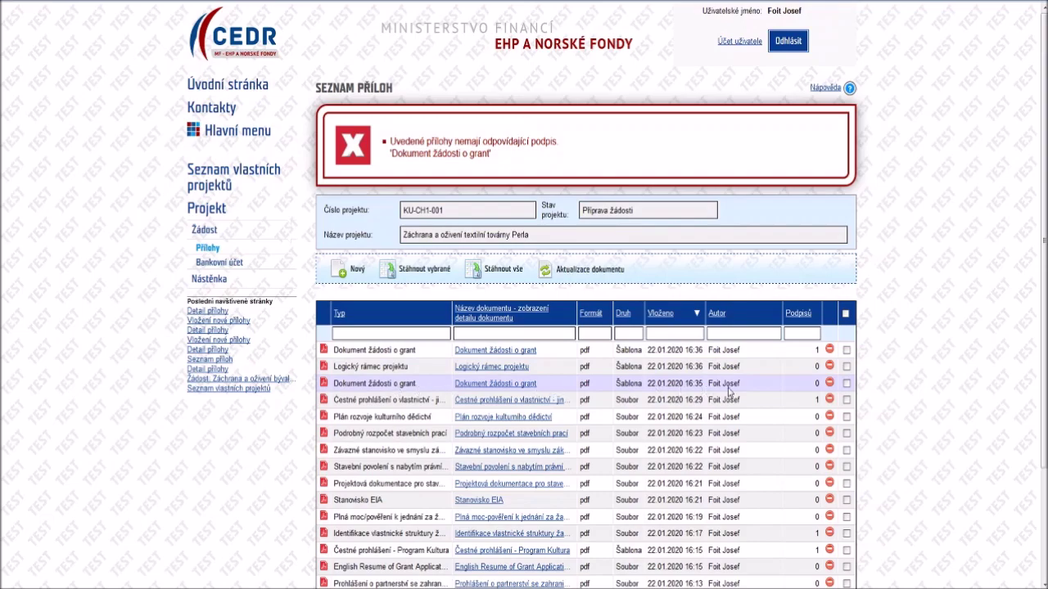
click(829, 385)
click(505, 309)
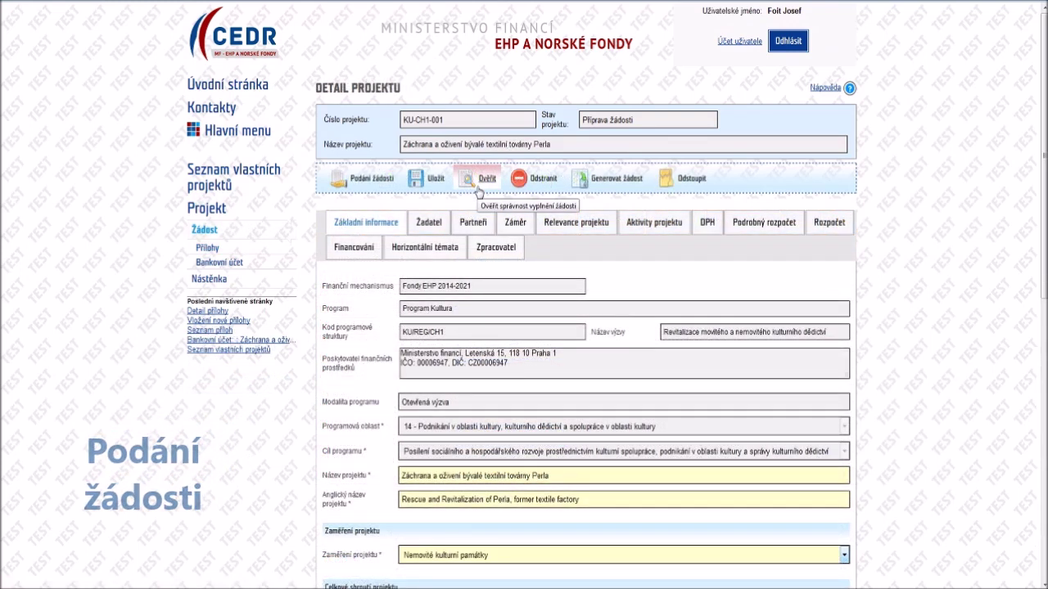
- Submit the Perla grant application, agreeing to the irreversible submission, and open the project's notice board (Nástěnka)
click(371, 179)
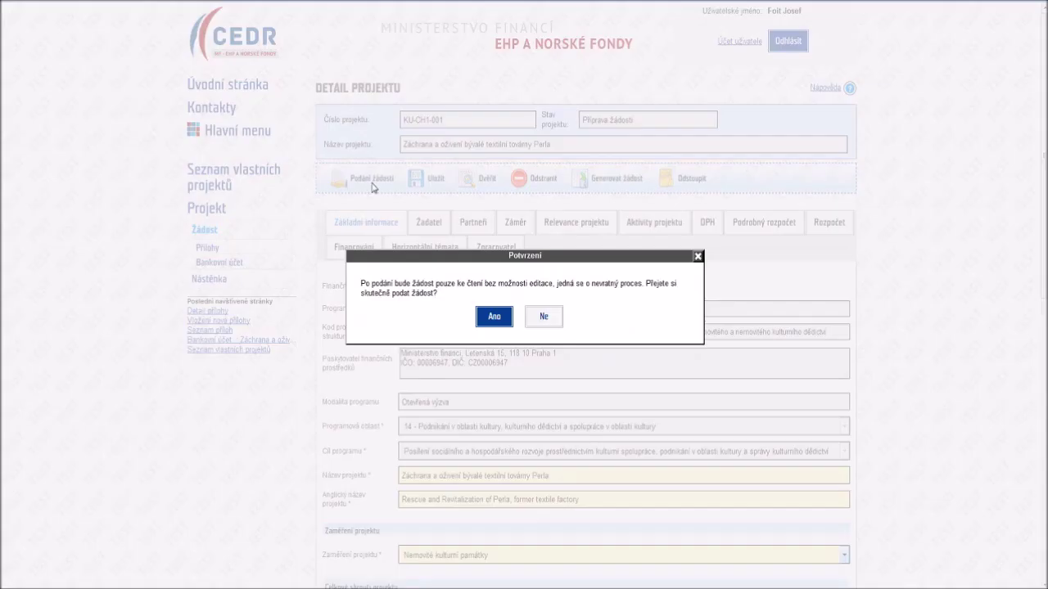
click(495, 317)
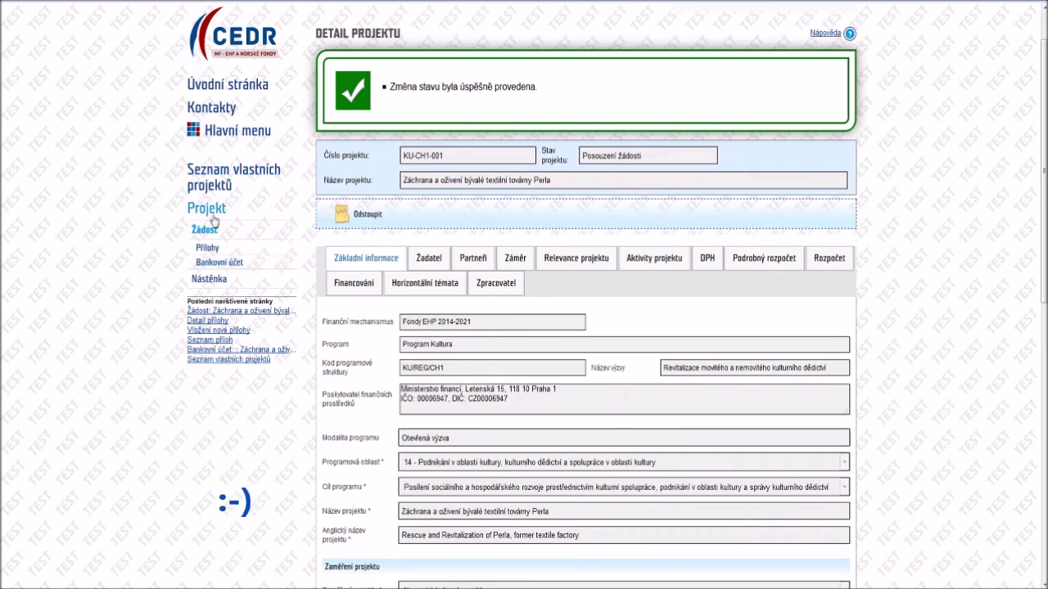
click(264, 238)
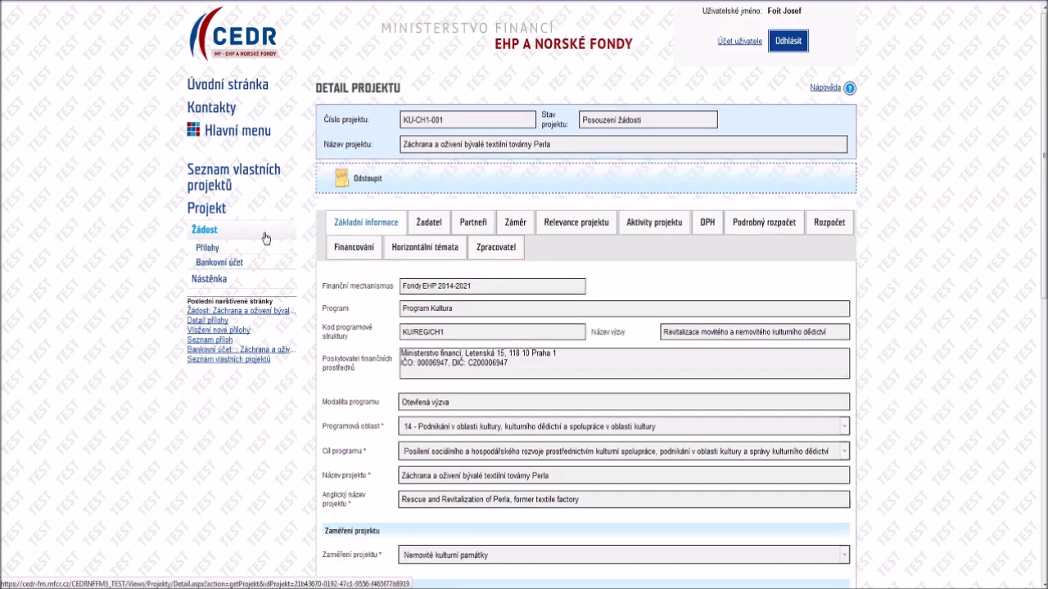
click(255, 282)
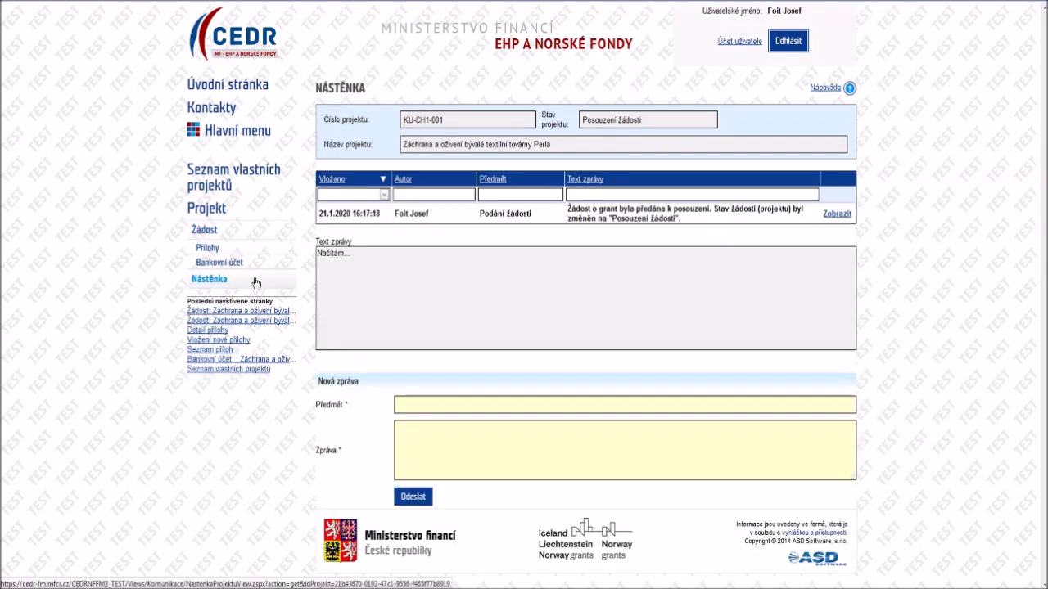